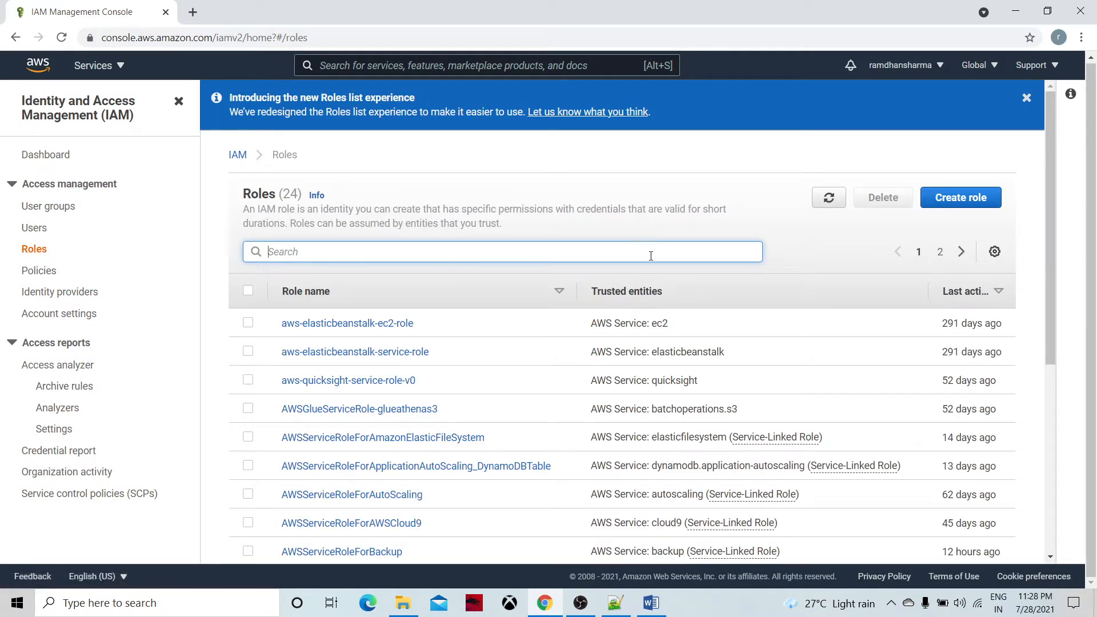
Start creating an IAM role for the AWS service trusted entity with the Lambda use case and proceed to permissions
left_click(971, 201)
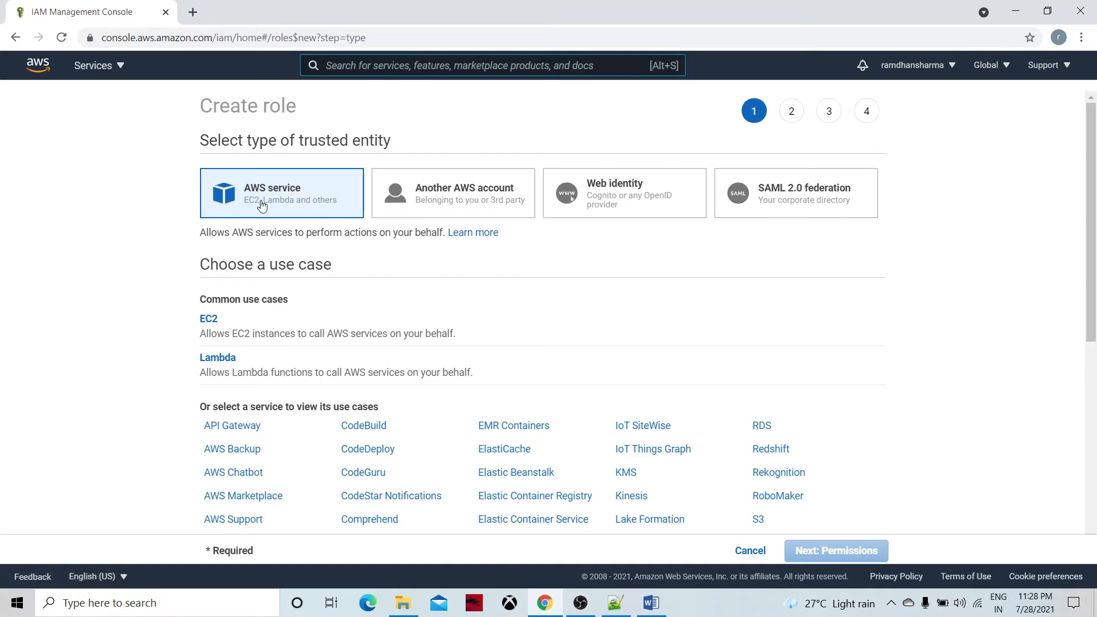
left_click(222, 363)
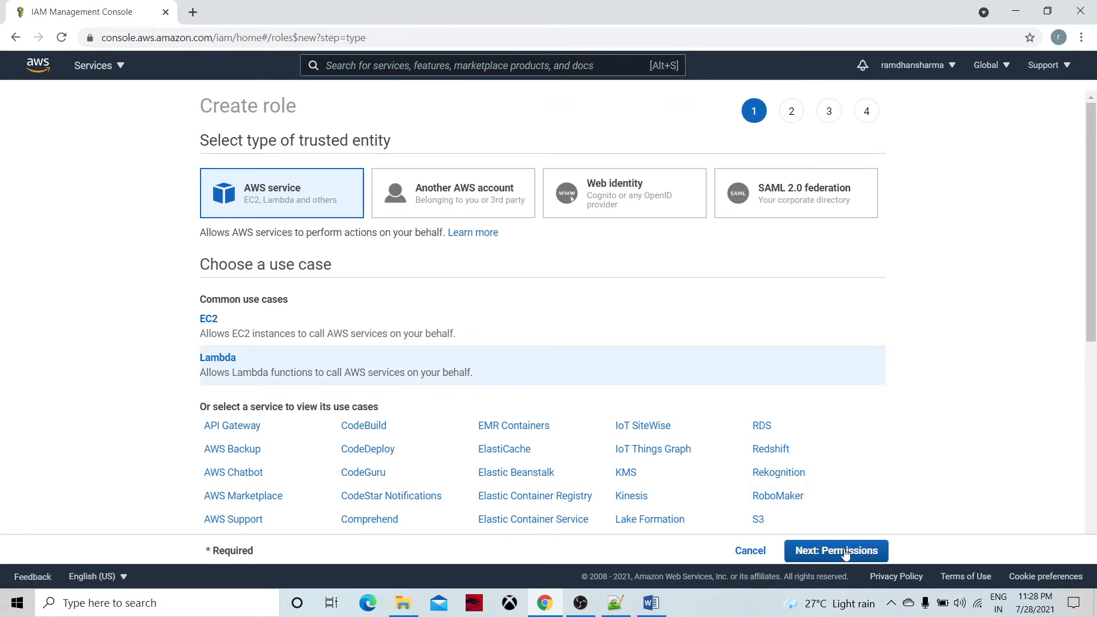
left_click(797, 548)
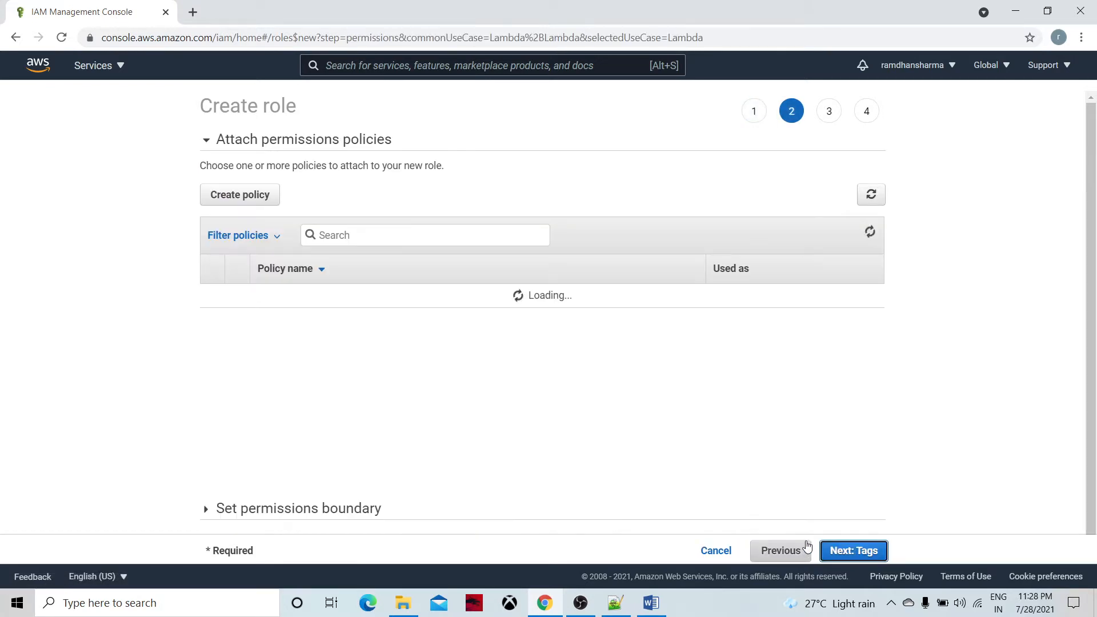
Search the permissions policies for s3 and select AmazonS3FullAccess for the new role
left_click(850, 551)
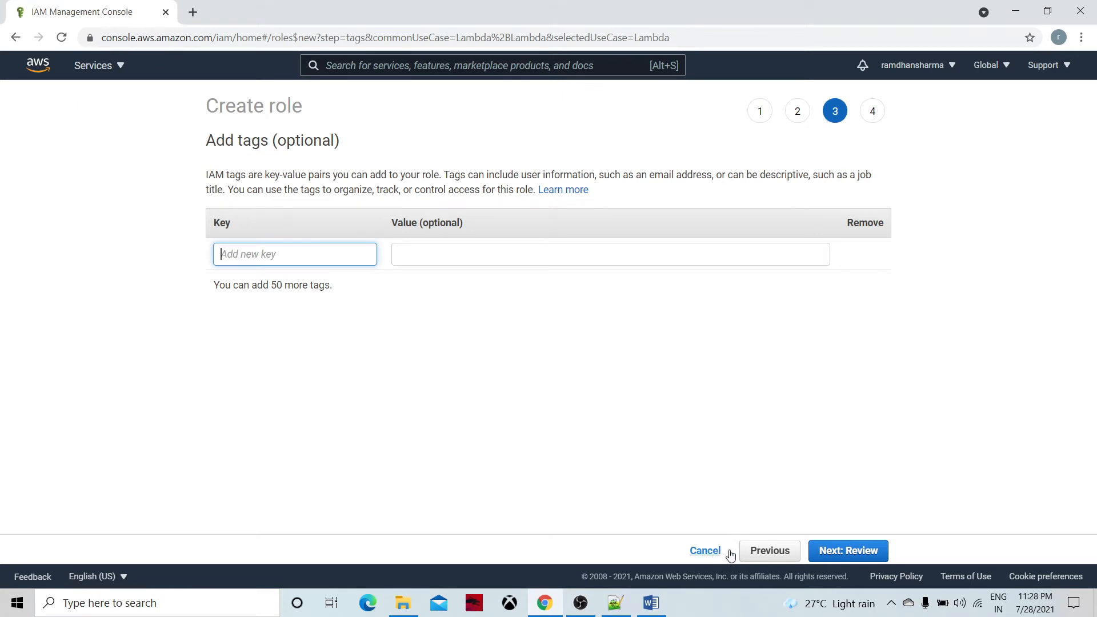
left_click(766, 550)
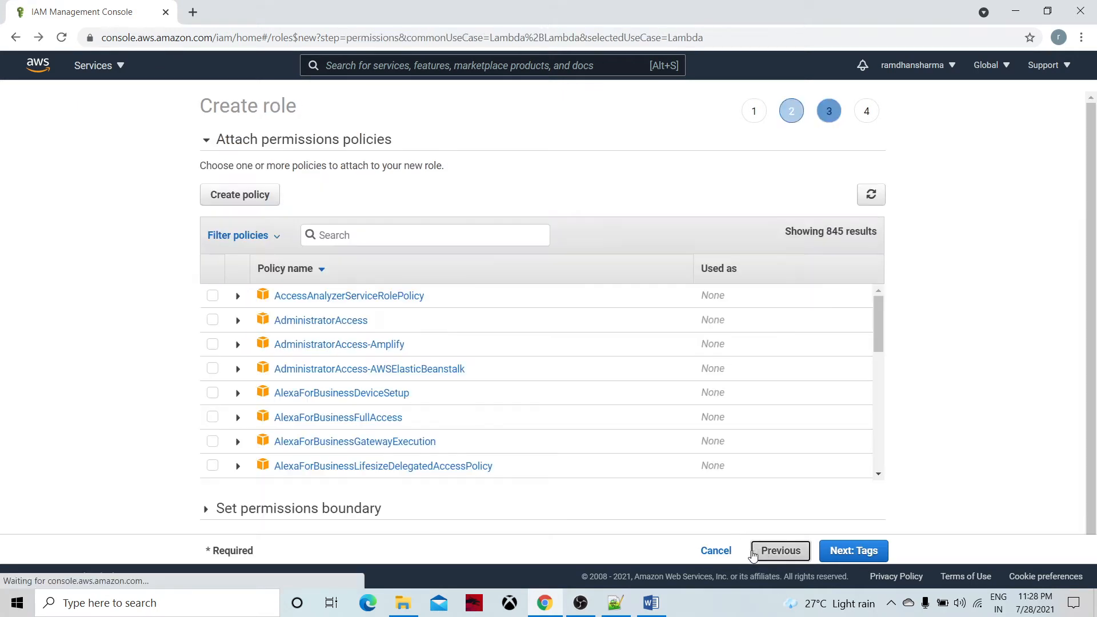
left_click(346, 233)
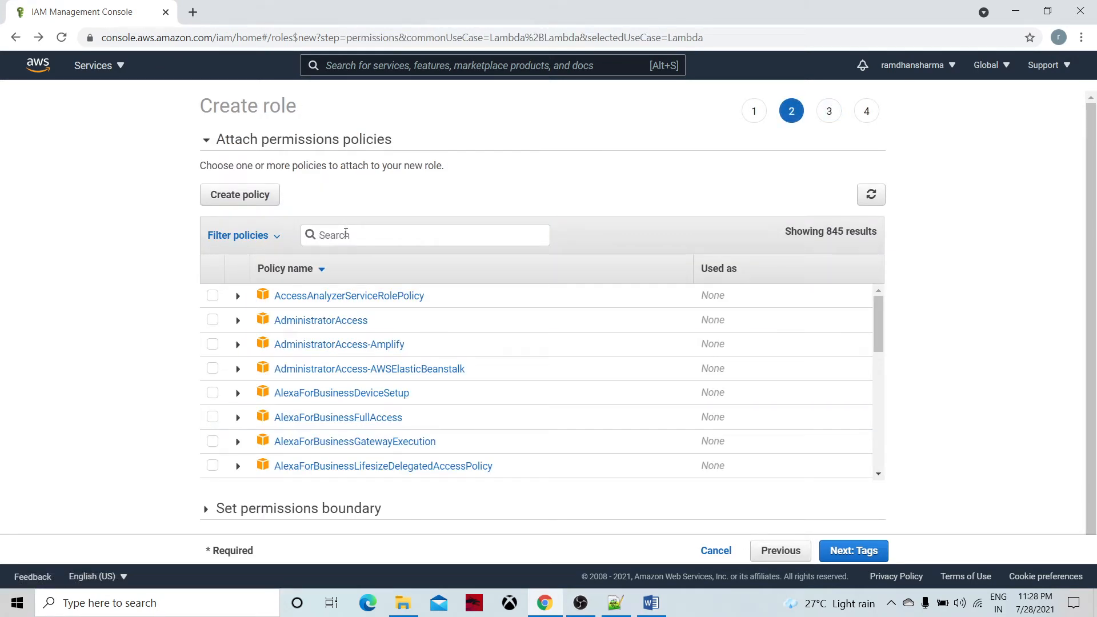
type("s3")
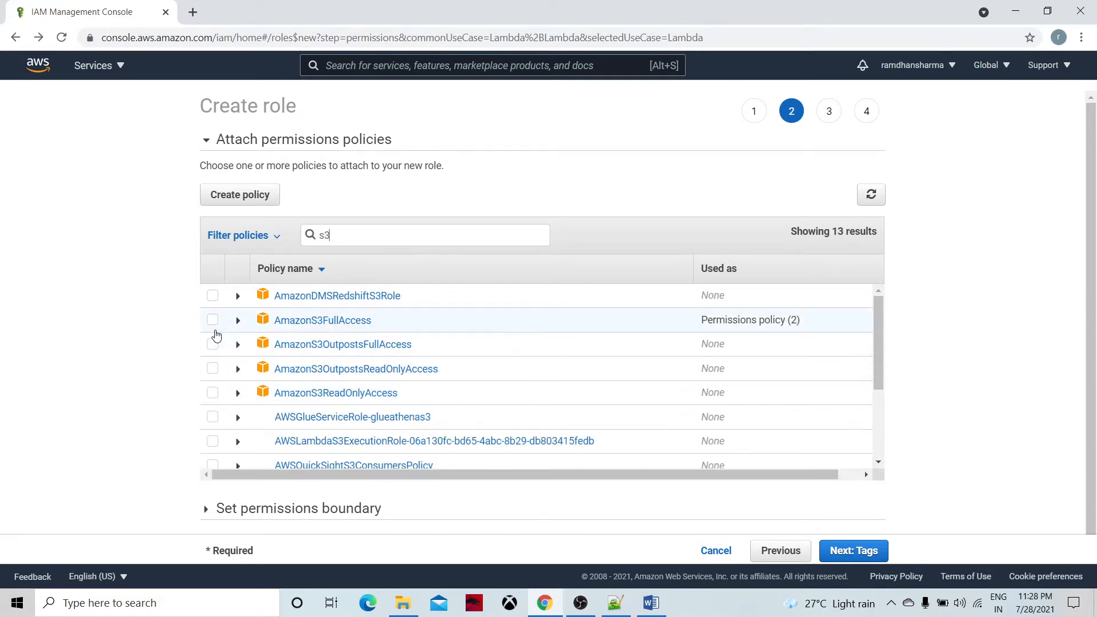
left_click(212, 321)
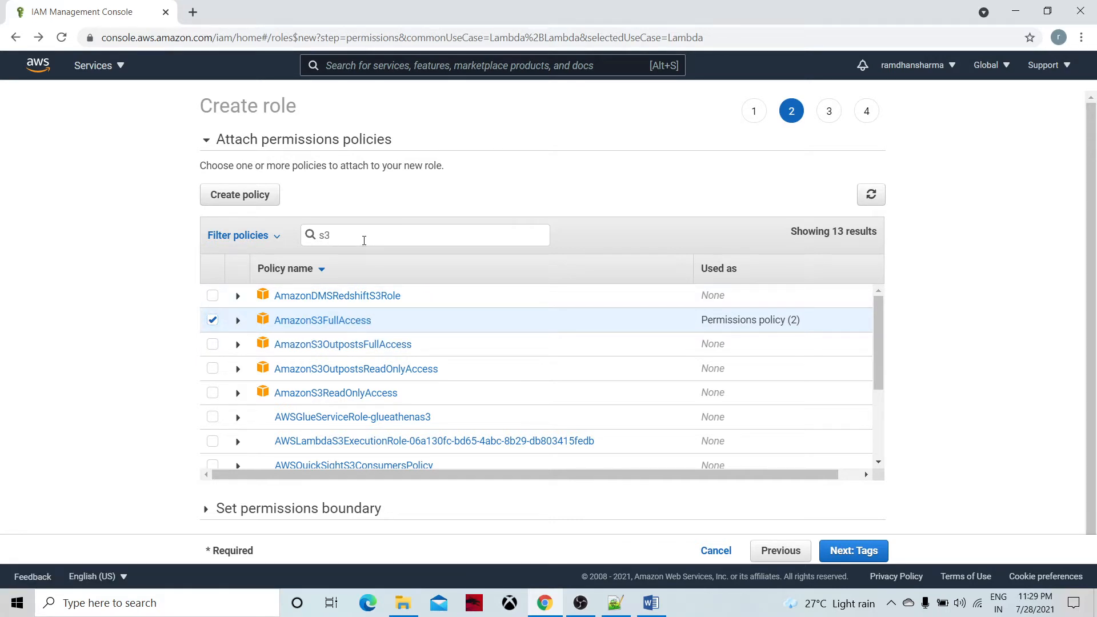
Search the policies for cloudwa and add CloudWatchFullAccess to the role's selected policies
key("BackSpace")
key("BackSpace")
type("clo")
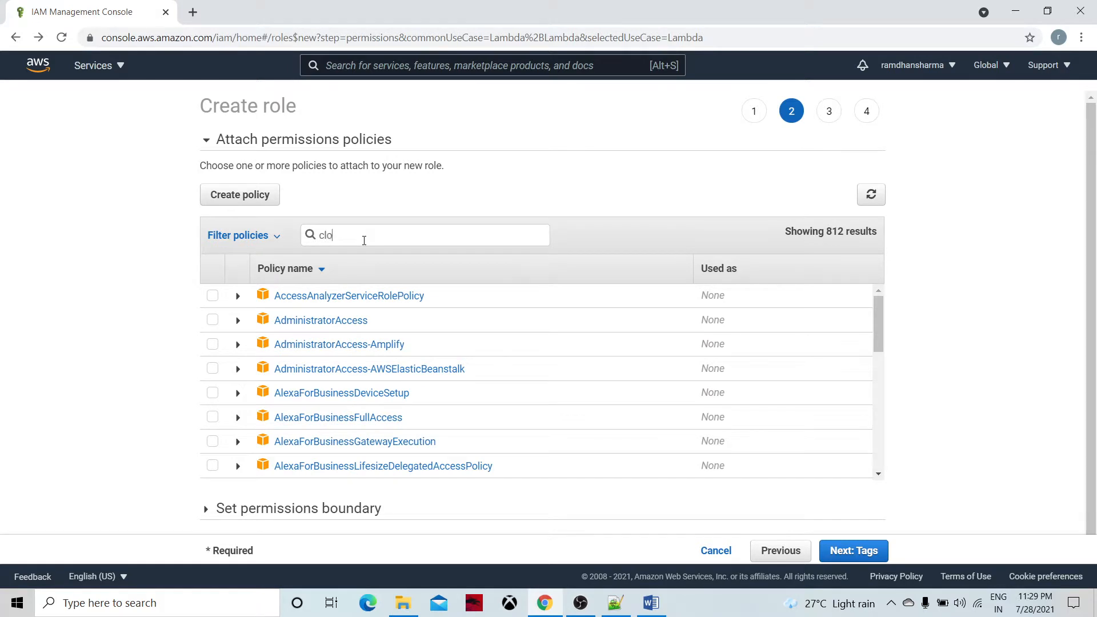
type("udwa")
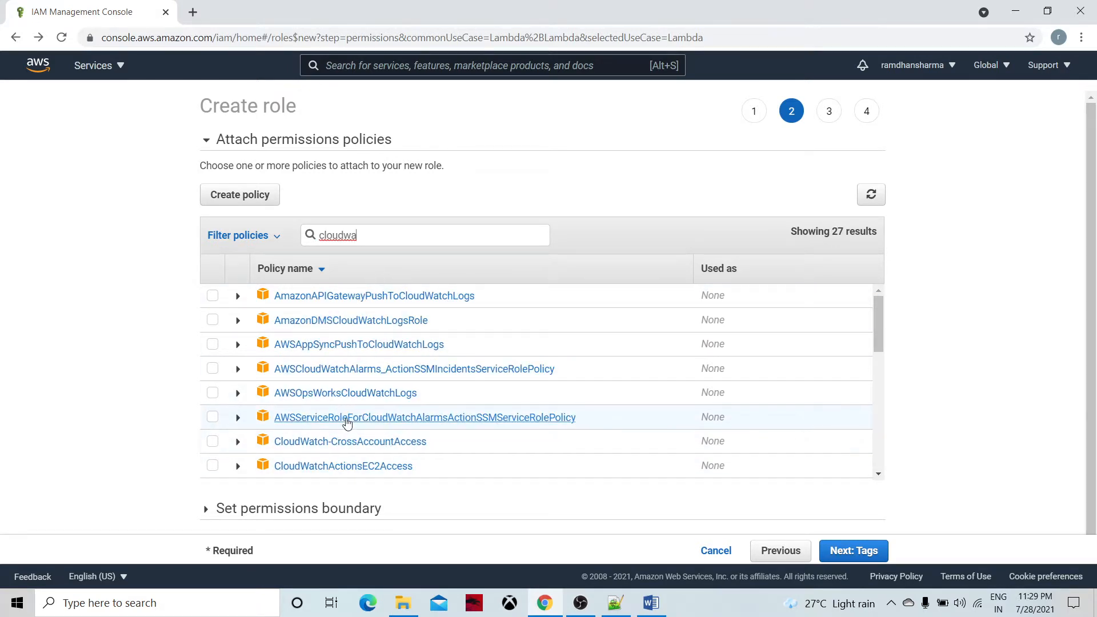
scroll(311, 421, "down", 3)
scroll(275, 367, "down", 3)
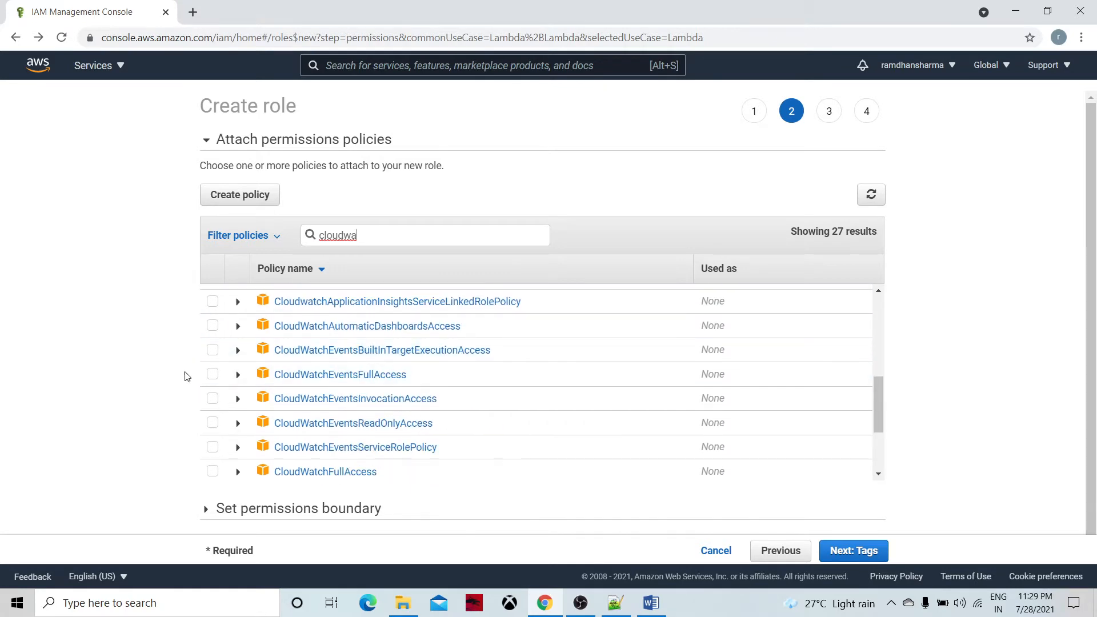
scroll(323, 403, "down", 2)
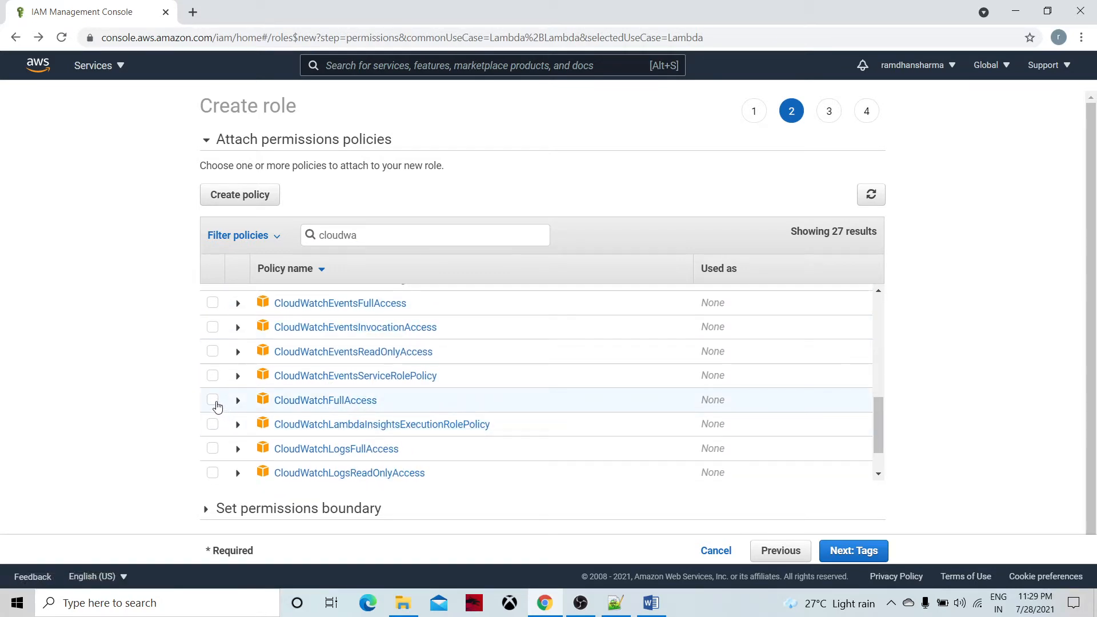
left_click(212, 400)
Search the policies for kinesis and add AmazonKinesisFullAccess to the role's selected policies
left_click_drag(380, 235, 297, 235)
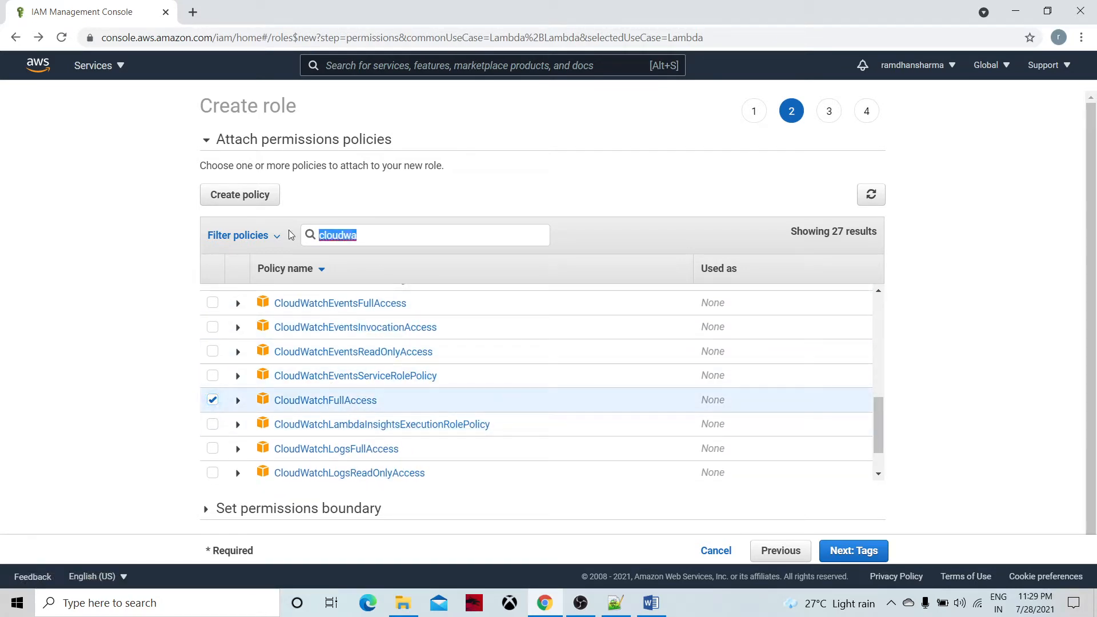
type("kinesis")
scroll(377, 424, "down", 1)
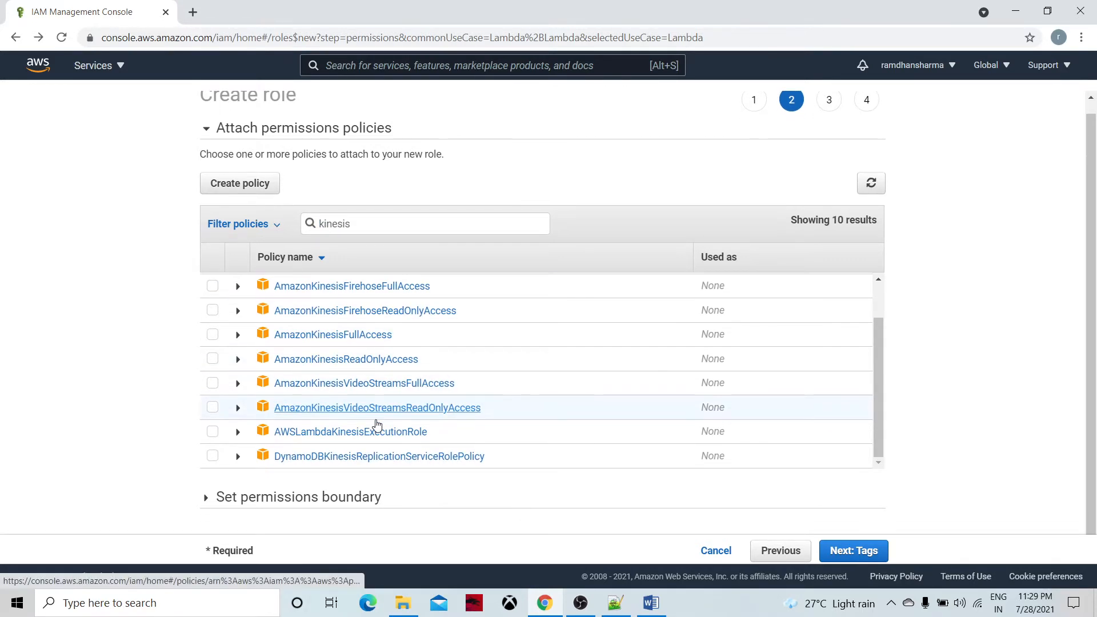
left_click(212, 335)
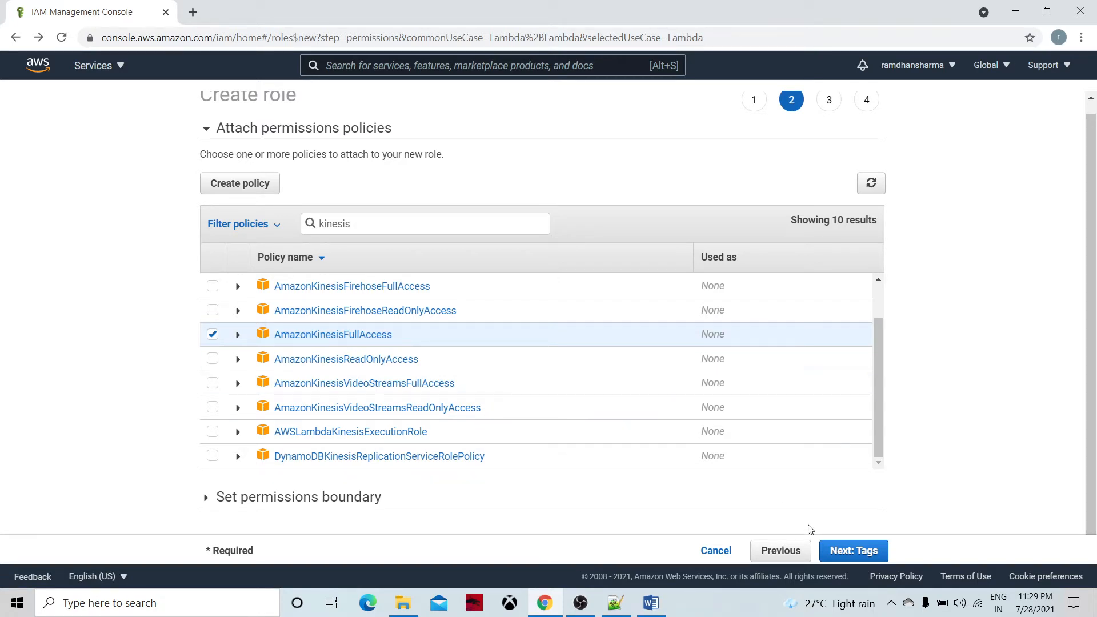
Skip the tags, name the role streaming-demo-session and create it
left_click(827, 549)
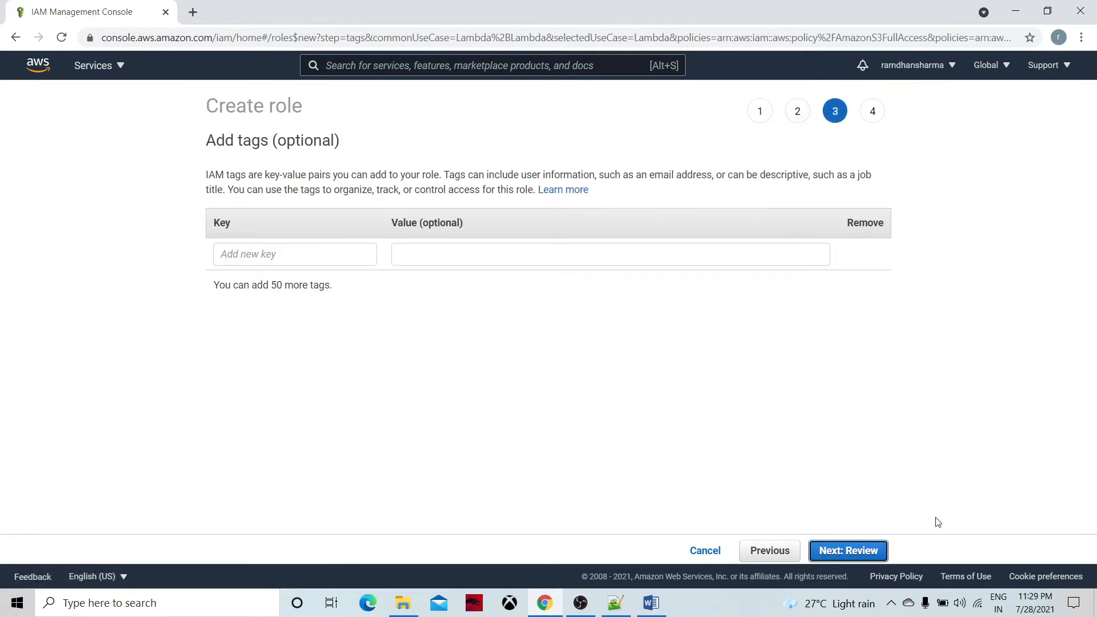
left_click(868, 552)
left_click(493, 183)
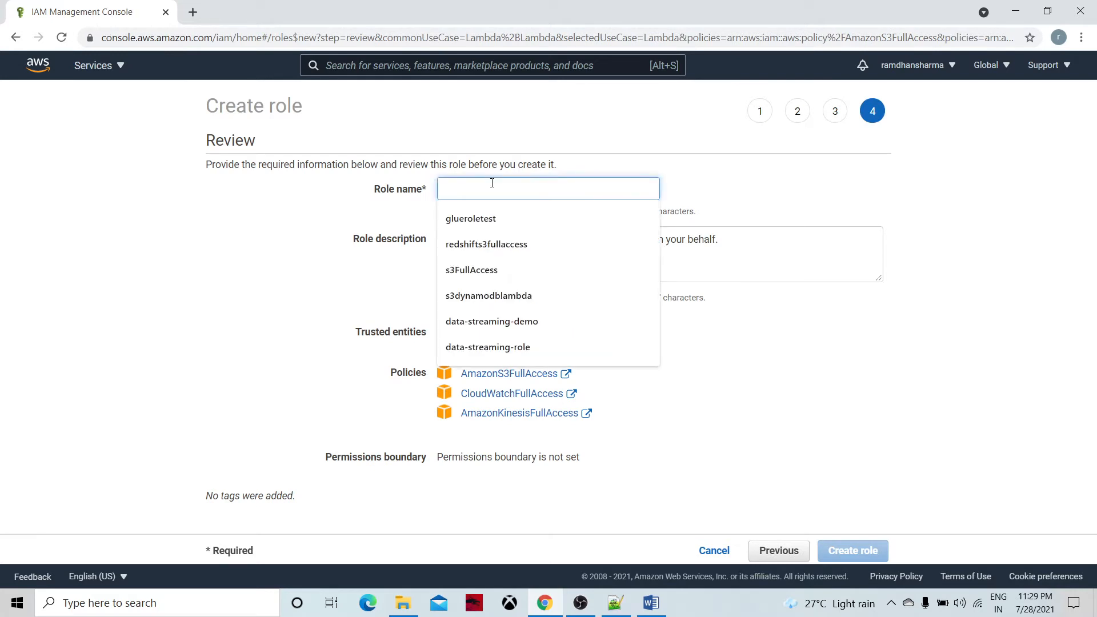
type("streaming-demo-session")
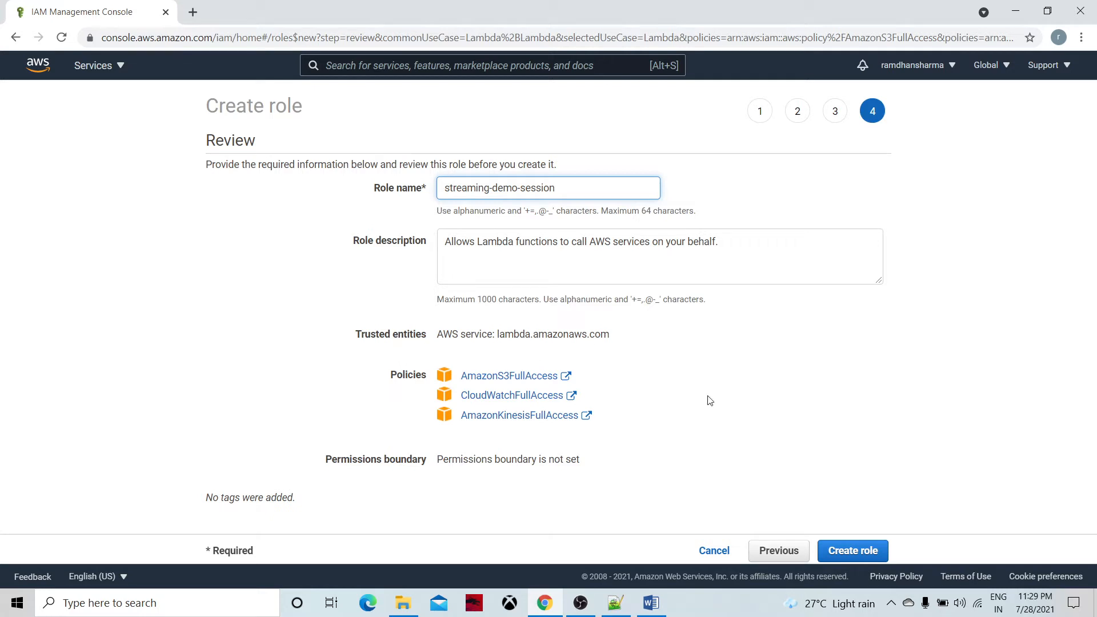
left_click(858, 553)
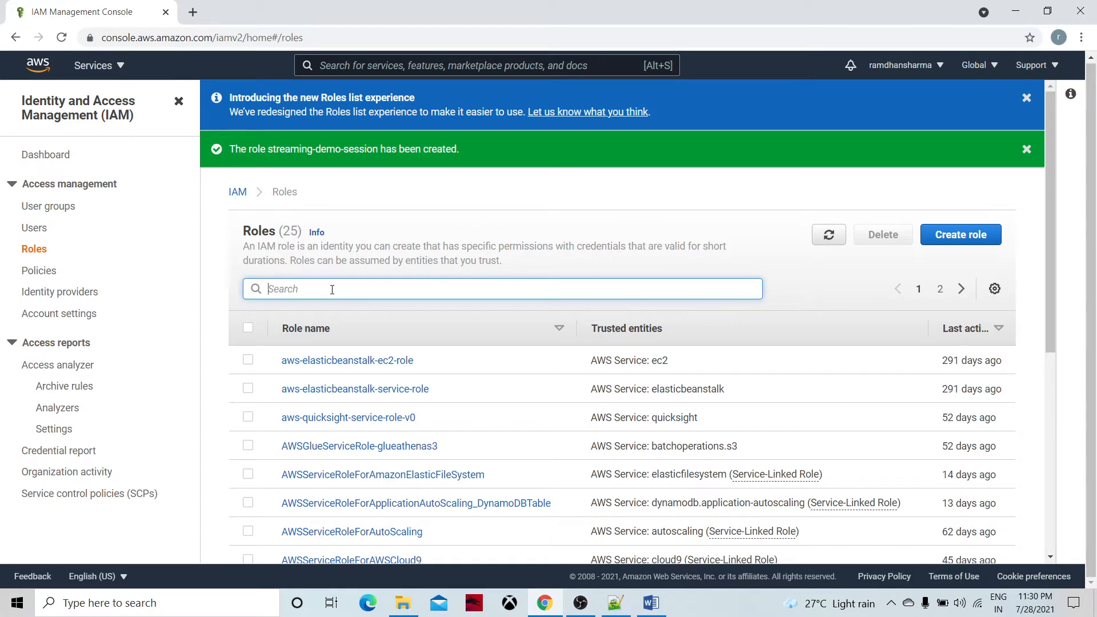
Filter the roles list by str and open the streaming-demo-session role
type("sre")
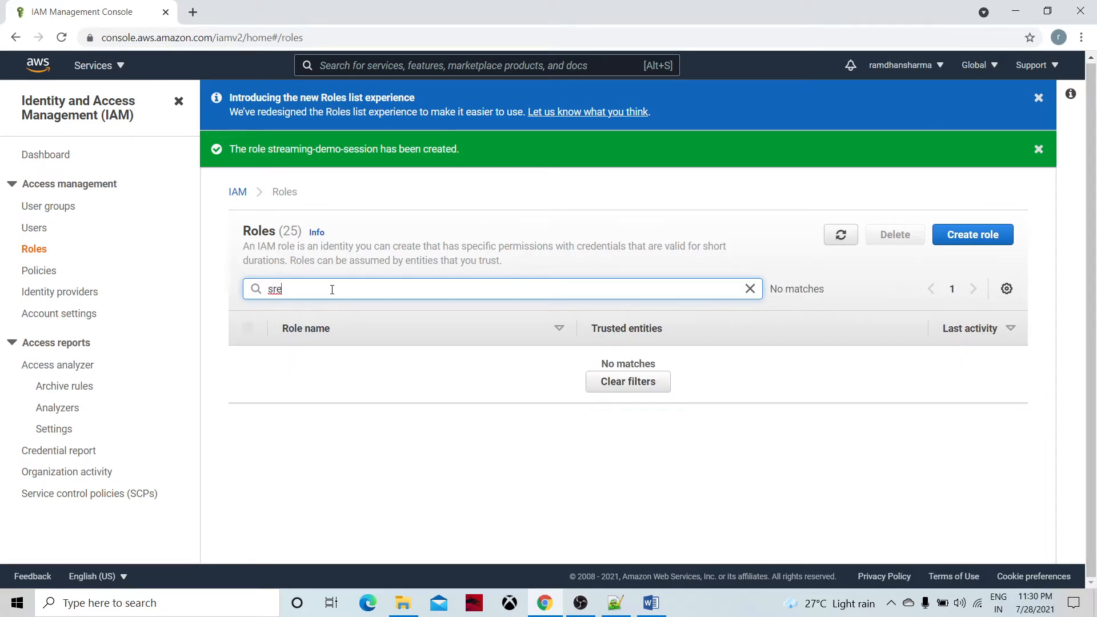
key("BackSpace")
key("BackSpace")
type("te")
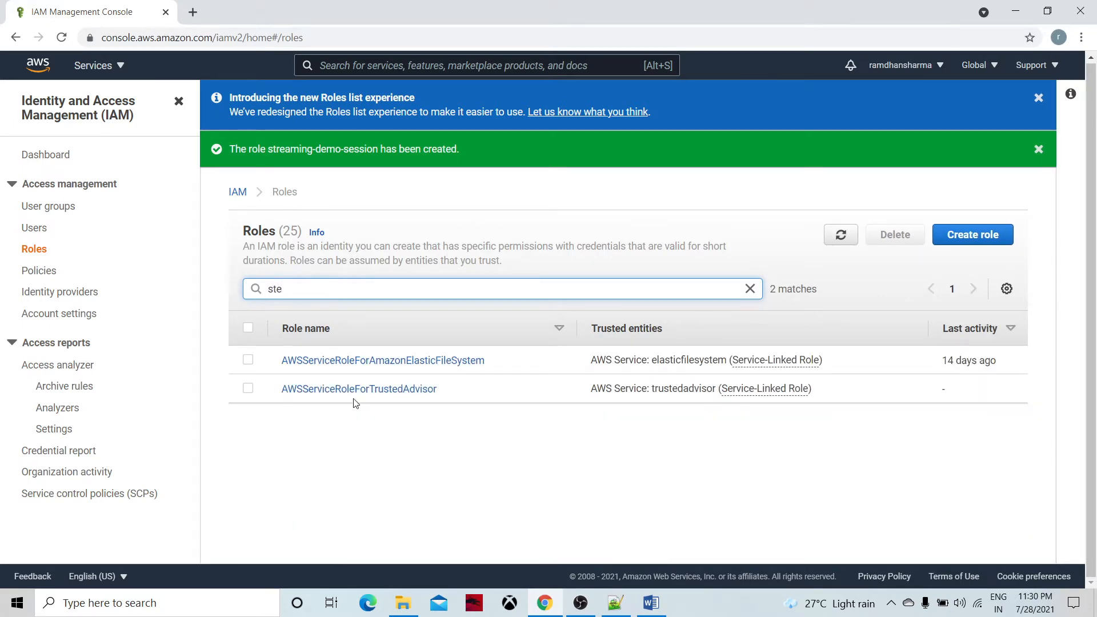
key("BackSpace")
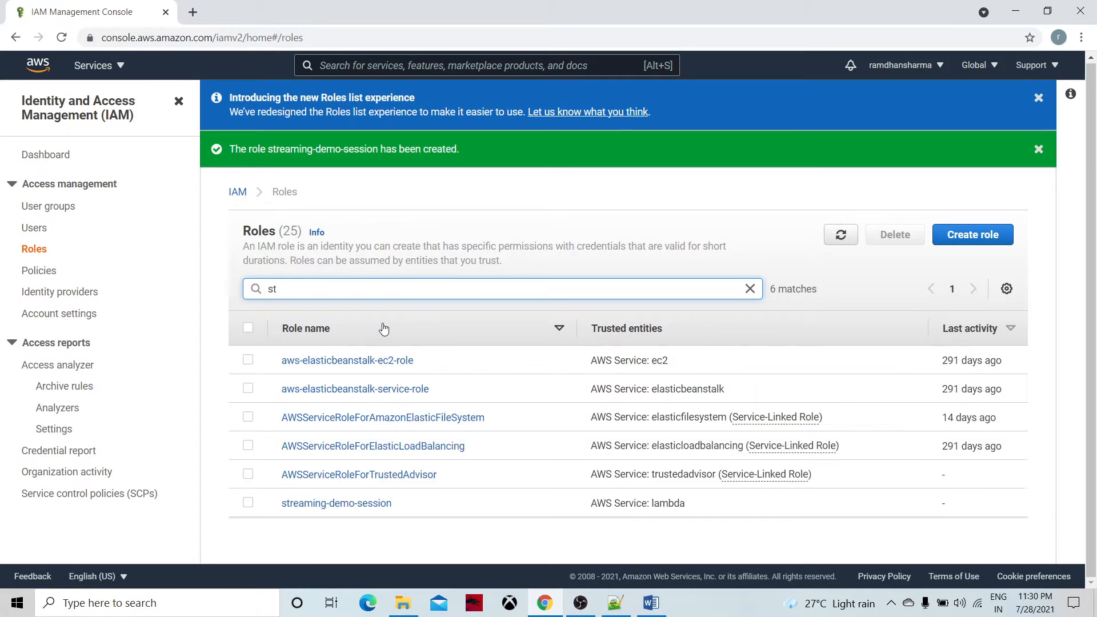
type("r")
left_click(360, 362)
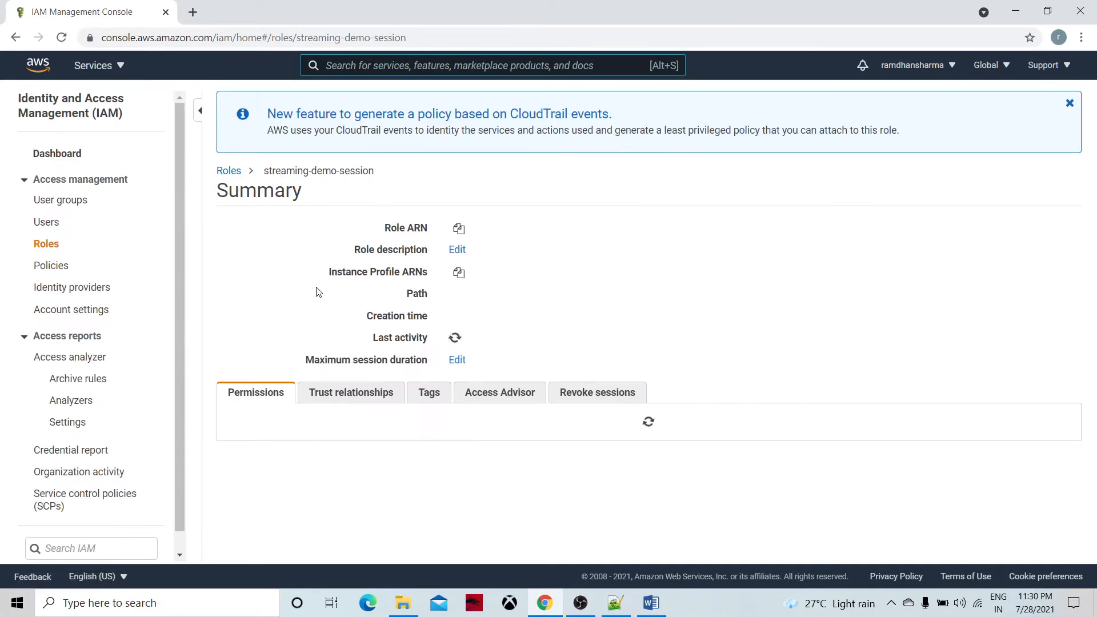
Review the role's summary and its full list of attached permissions policies
scroll(499, 362, "down", 4)
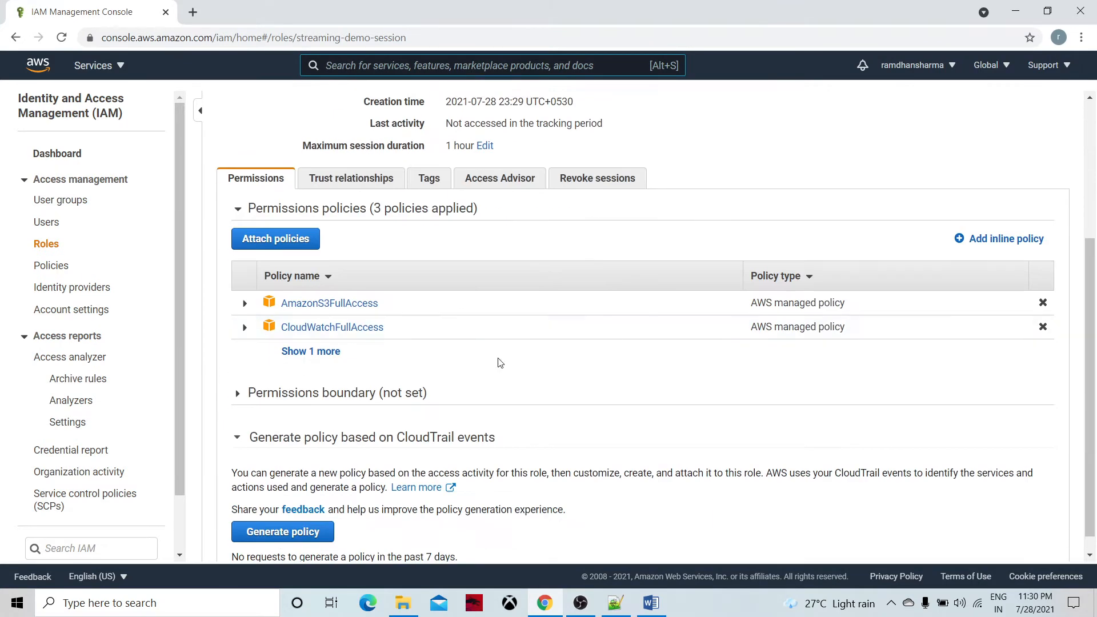
left_click(317, 351)
scroll(667, 262, "up", 4)
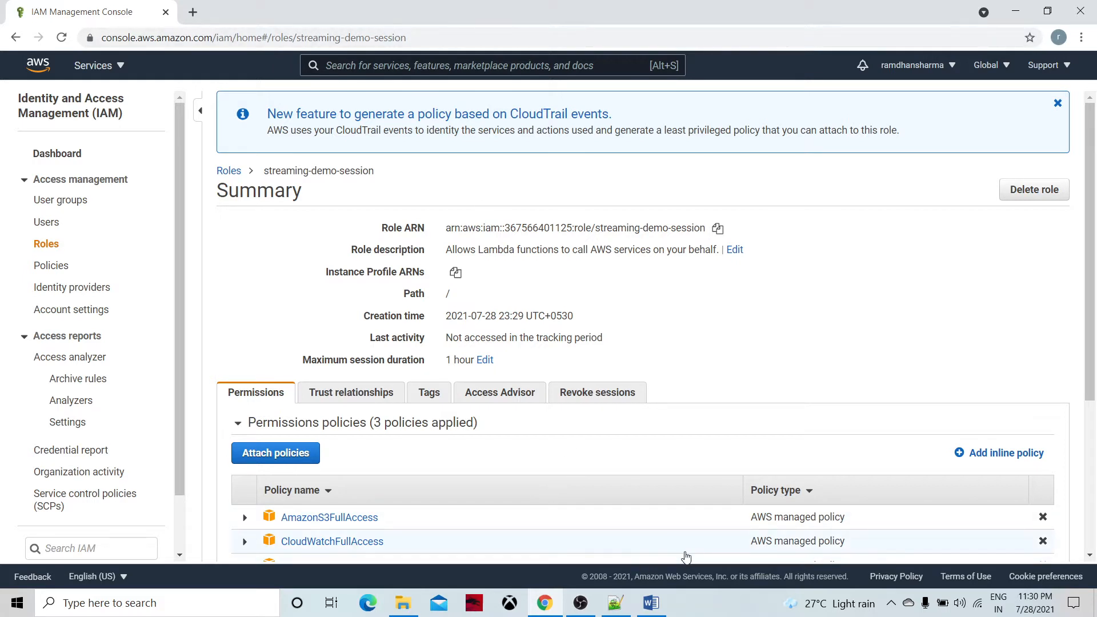
Check the Kinesis stream diagram in the Word document, and open the S3 console in a new Chrome tab
left_click(651, 603)
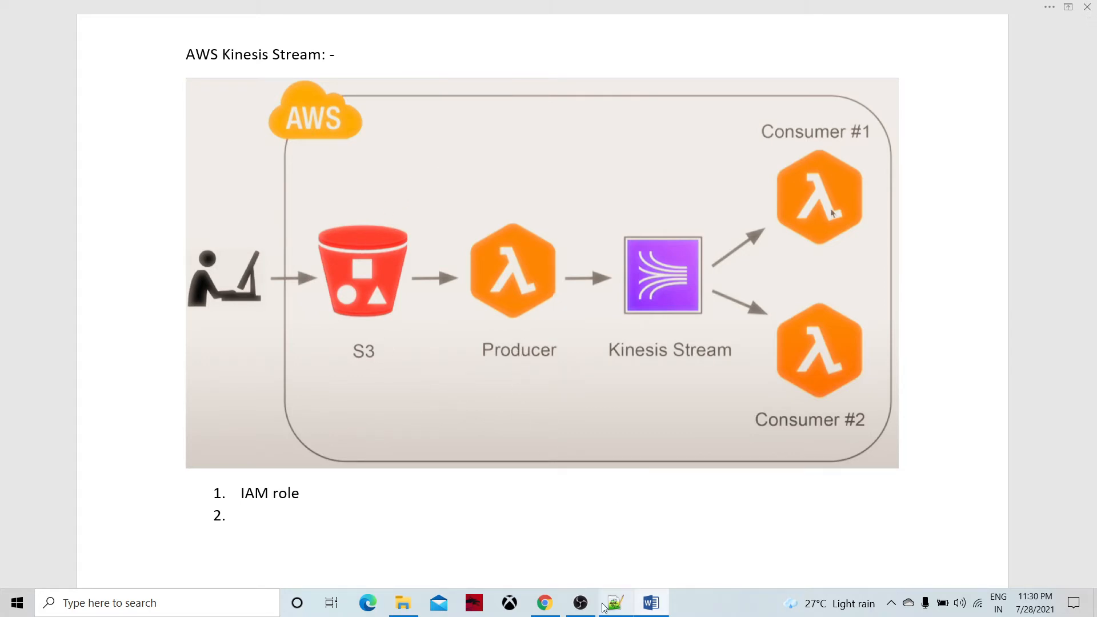
left_click(545, 603)
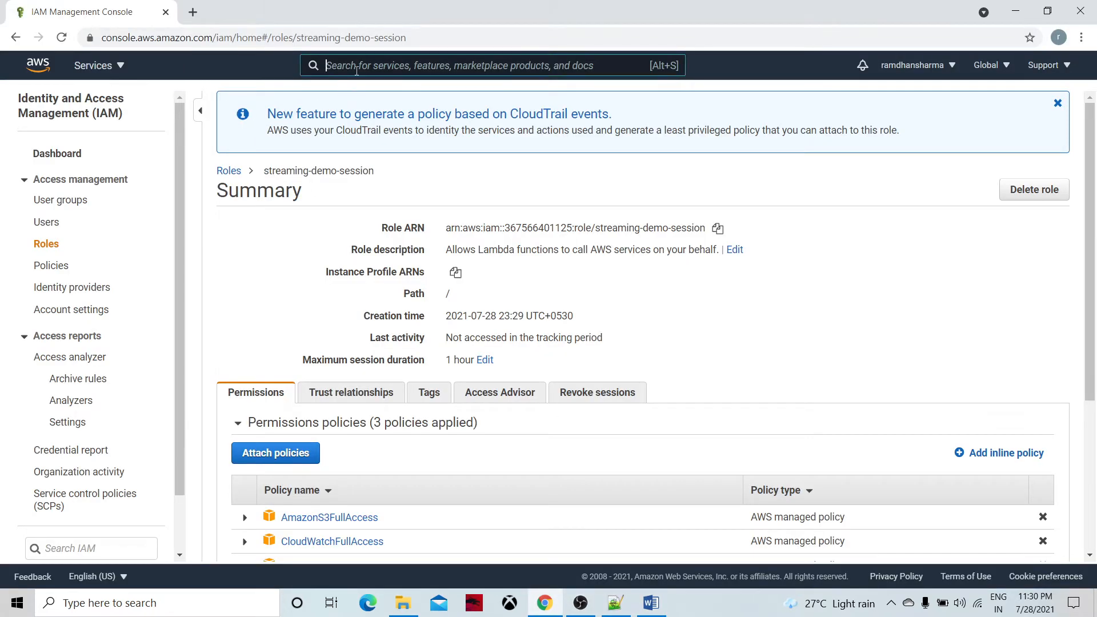
left_click(357, 70)
type("s3")
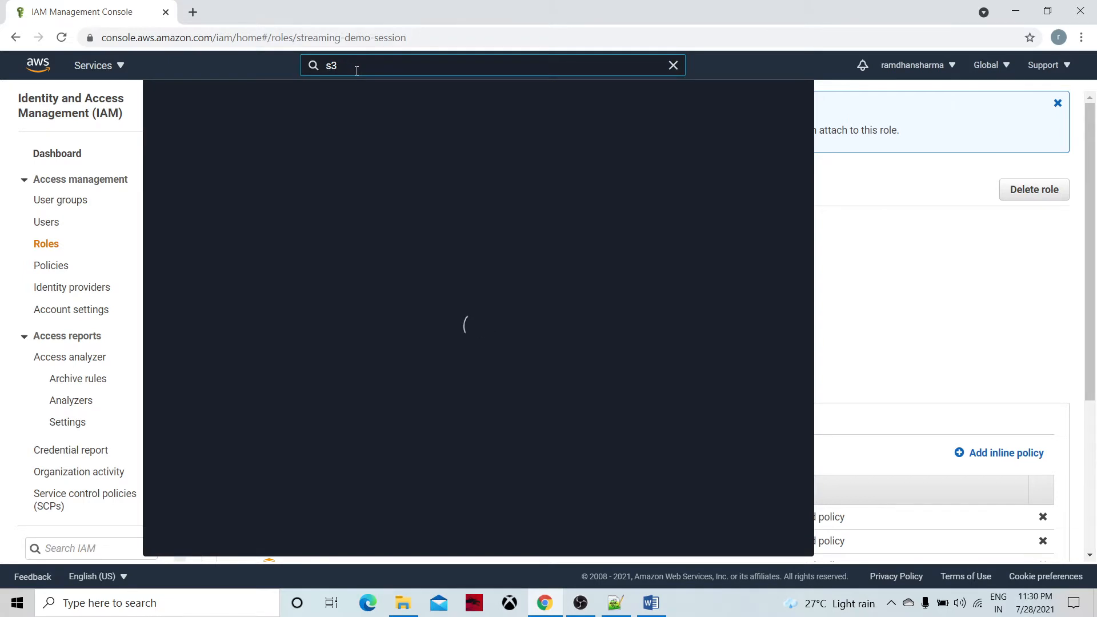
right_click(370, 174)
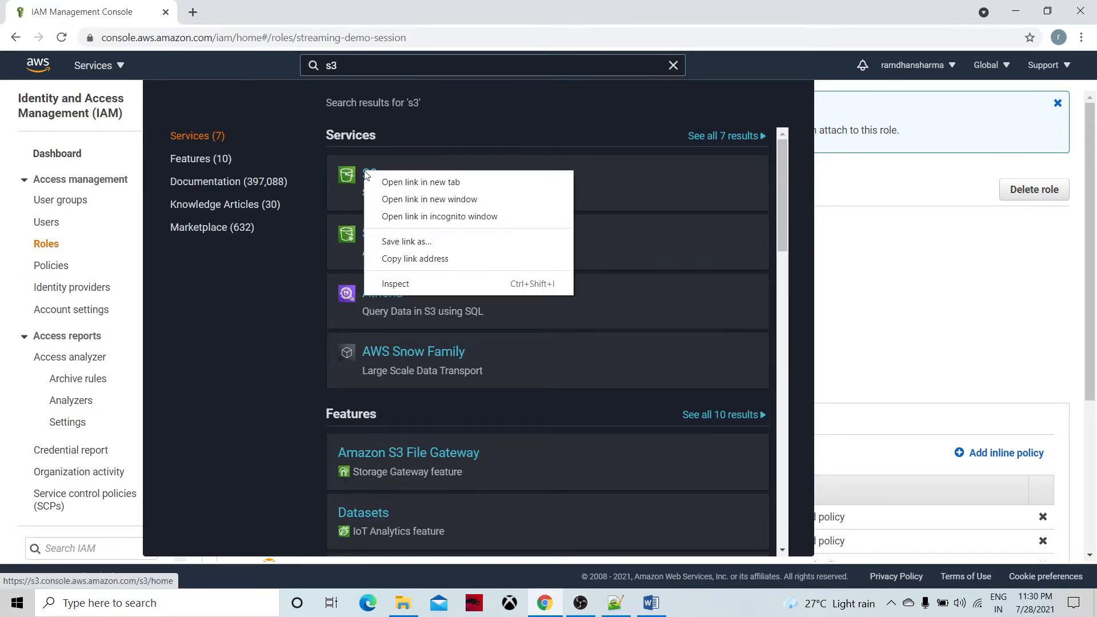
left_click(375, 180)
left_click(258, 12)
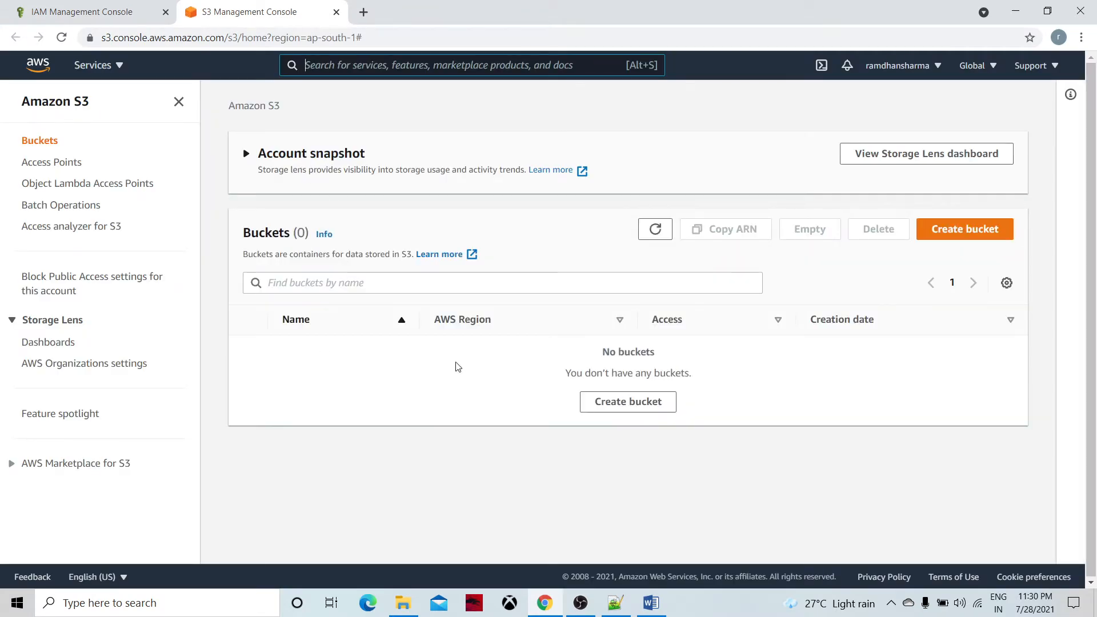
Set up a new S3 bucket named kinesis-stream-bucket and submit it with the default settings
left_click(964, 231)
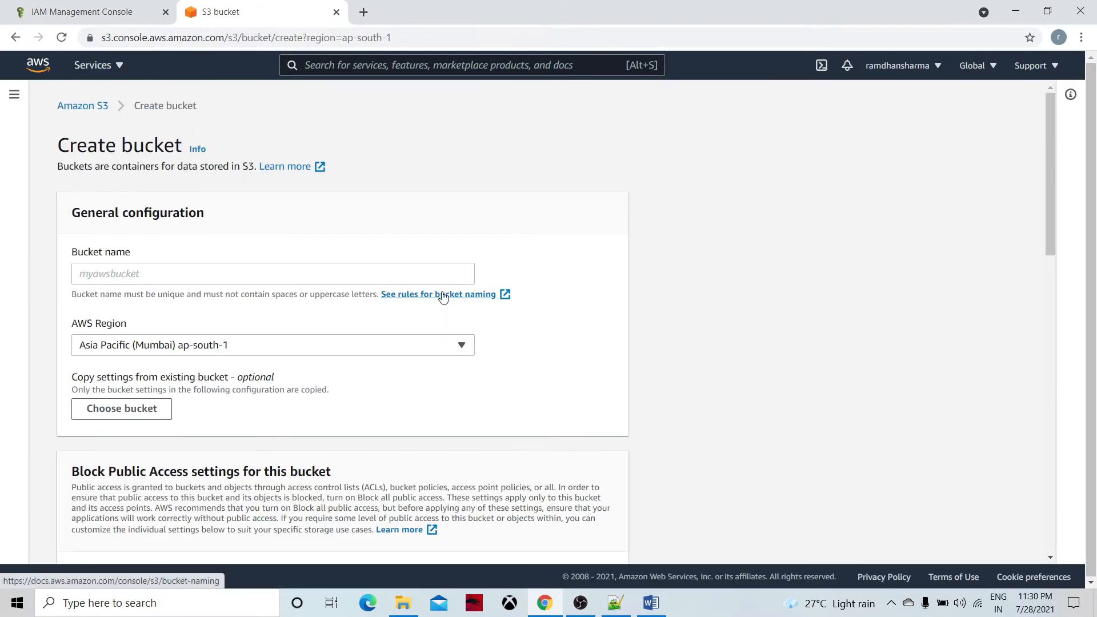
left_click(194, 272)
type("s")
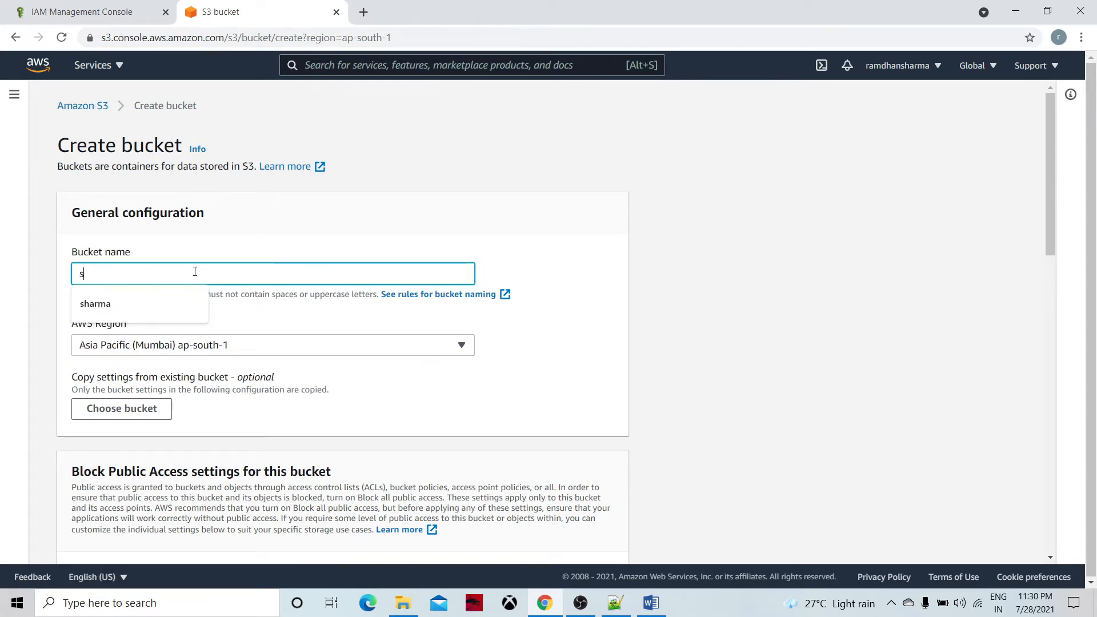
key("BackSpace")
type("kinesis-stream-bucket")
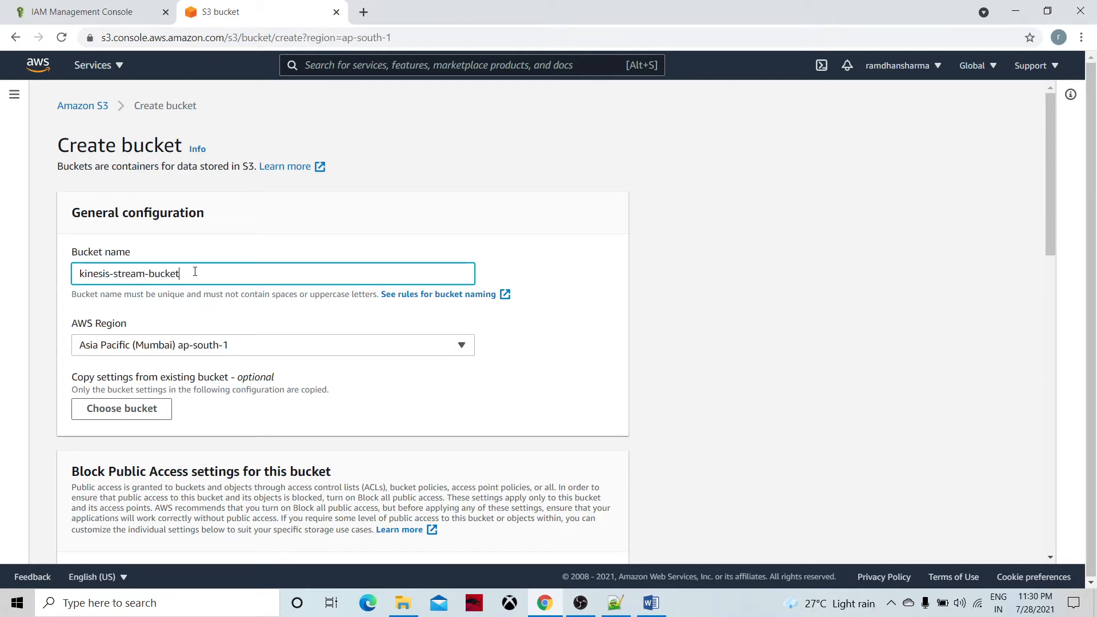
left_click(866, 309)
scroll(691, 316, "down", 10)
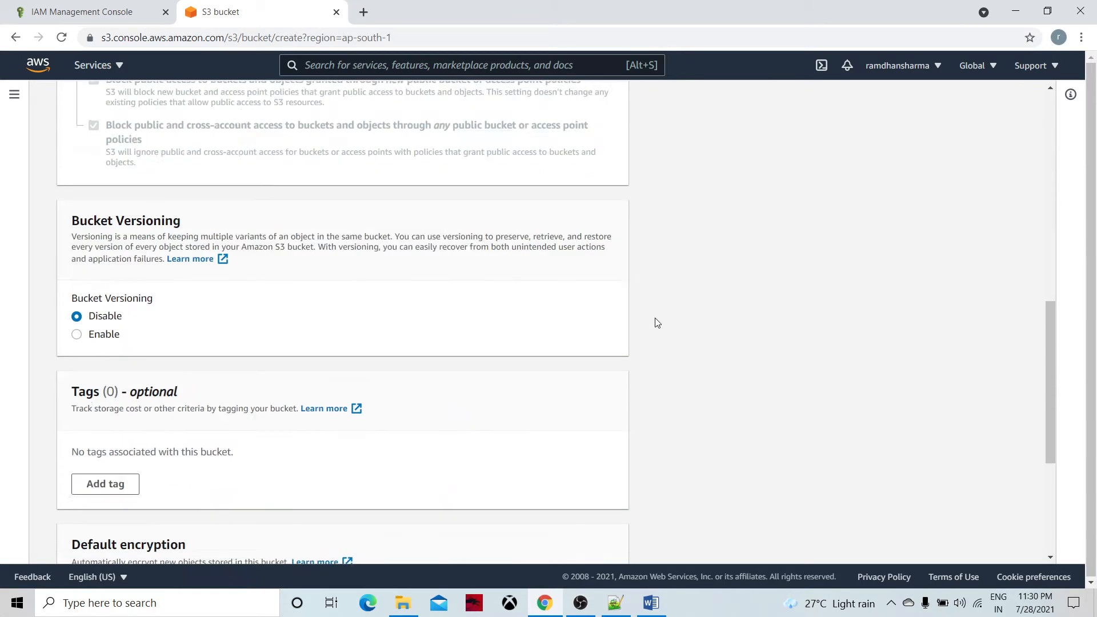
scroll(625, 363, "down", 2)
left_click(564, 539)
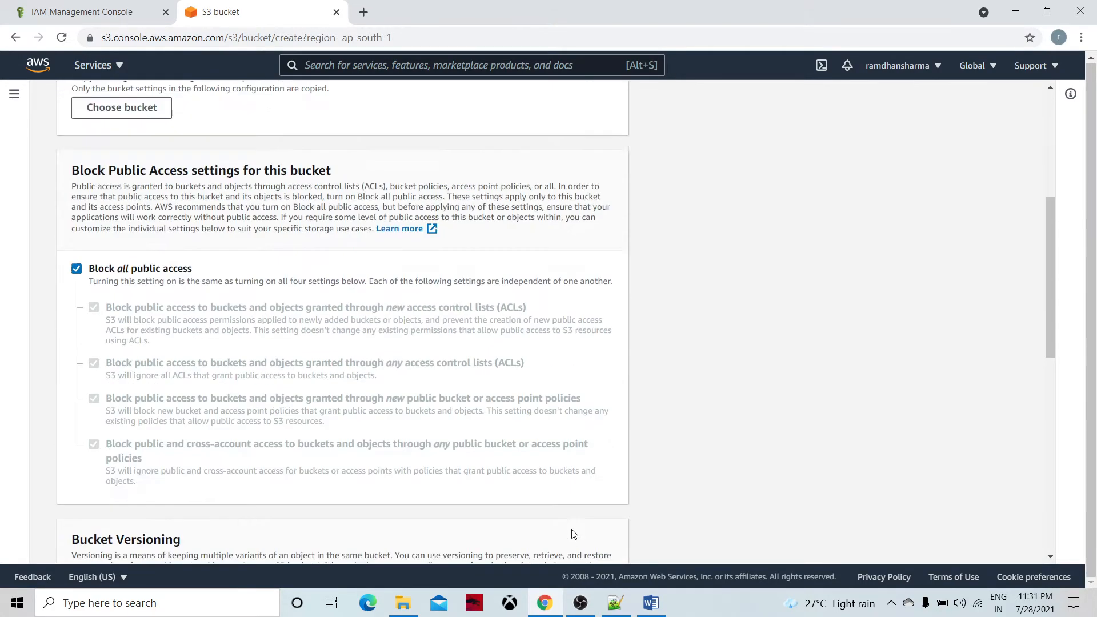
Change the bucket name to kinesis-stream-bucket1 and create the bucket with the other settings at their defaults
scroll(279, 171, "up", 1)
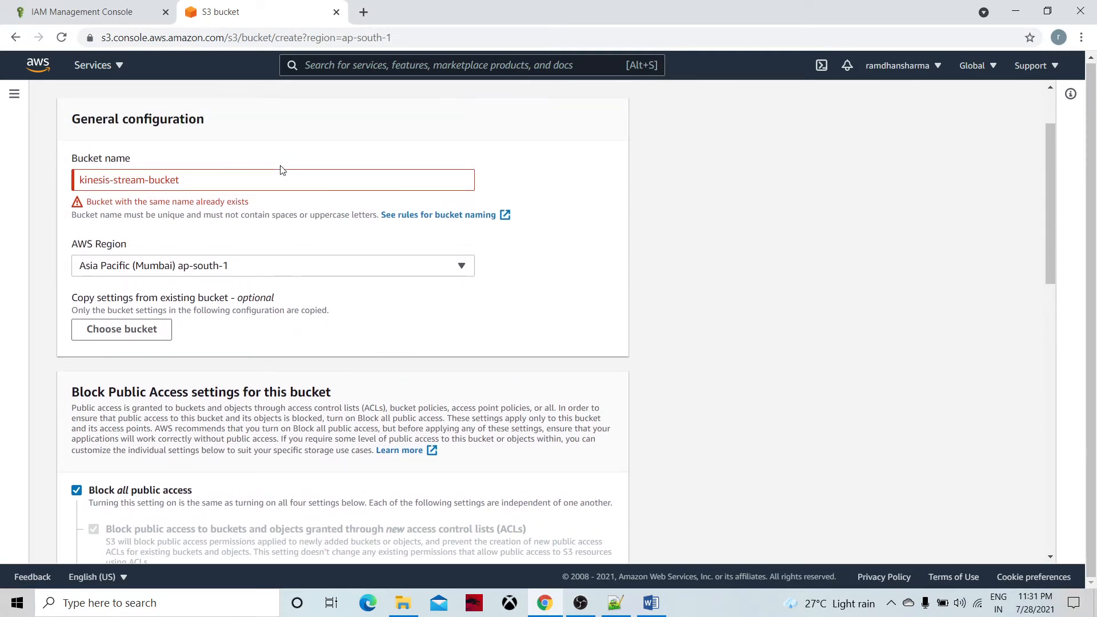
left_click(238, 180)
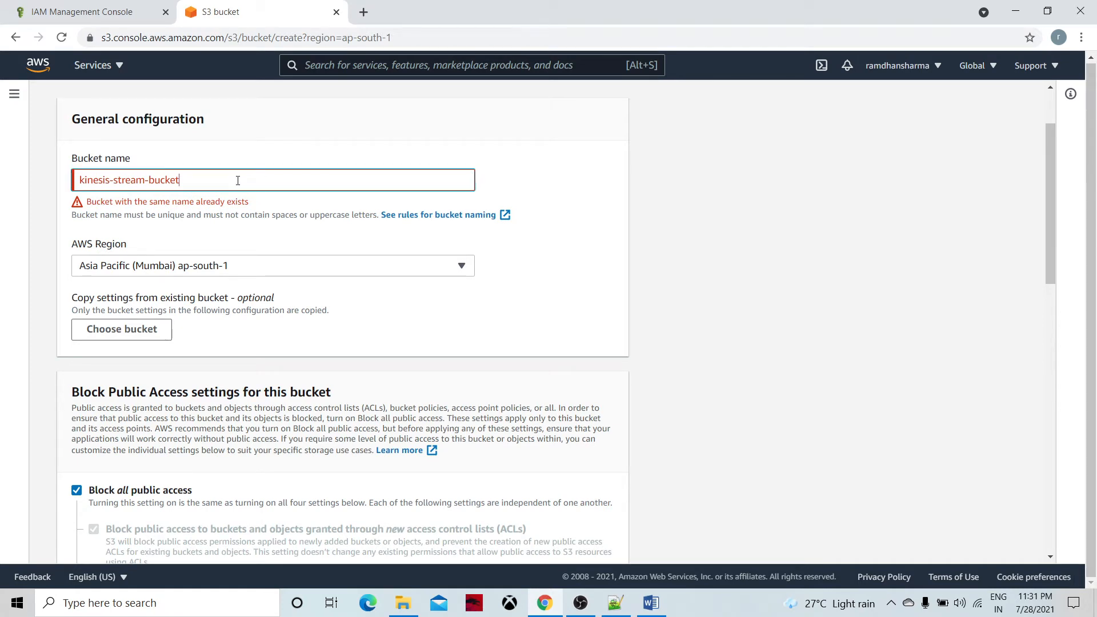
type("1")
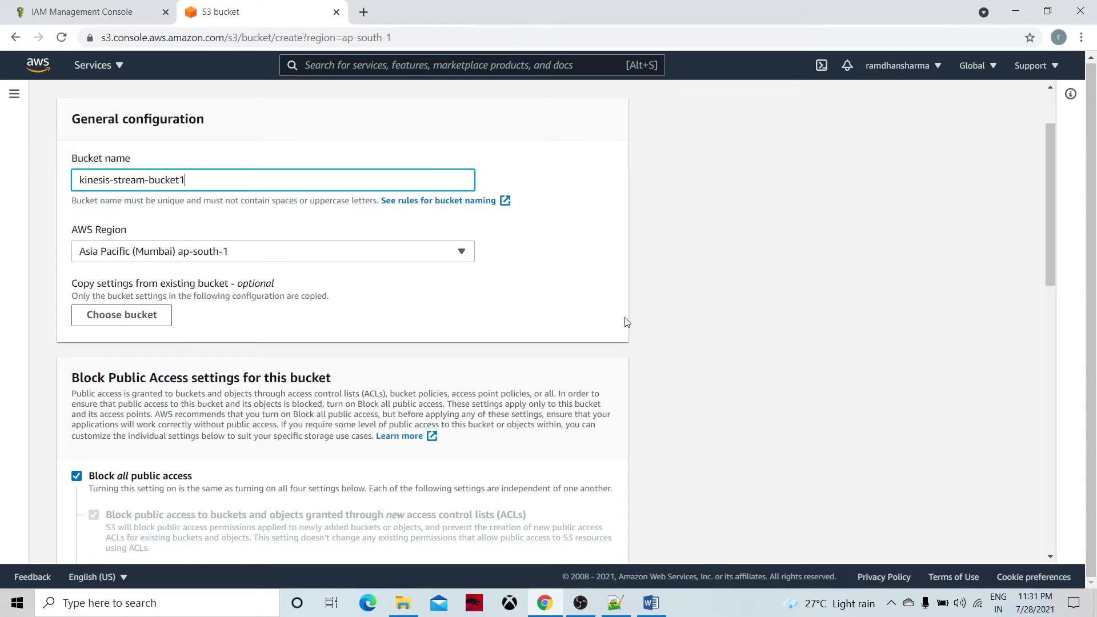
scroll(707, 354, "down", 1)
scroll(705, 353, "down", 10)
scroll(588, 514, "up", 1)
scroll(577, 528, "down", 1)
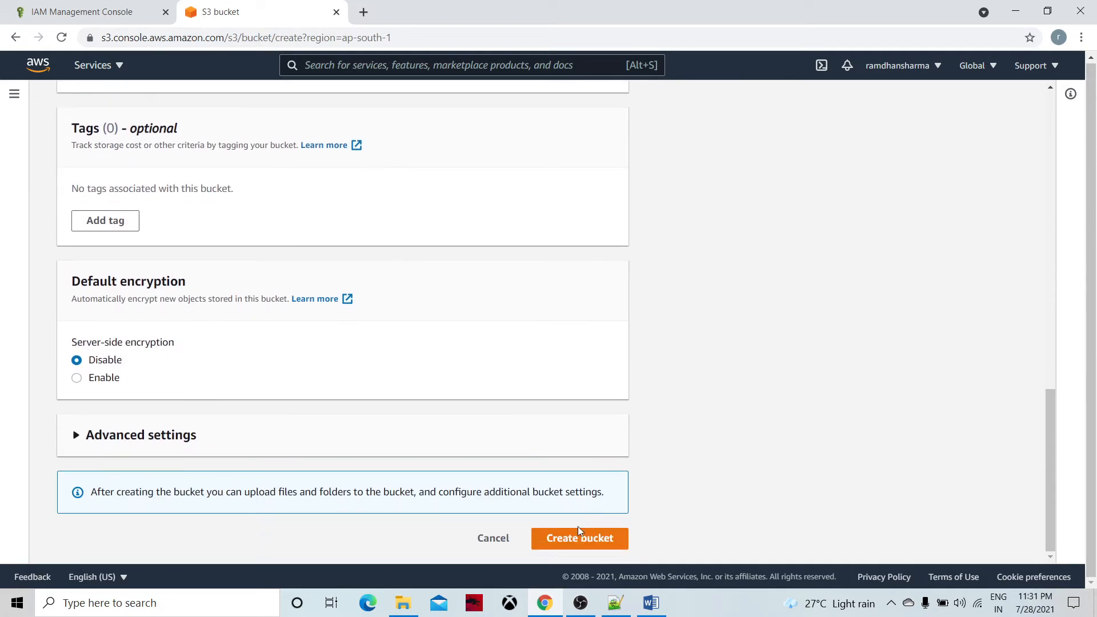
left_click(572, 538)
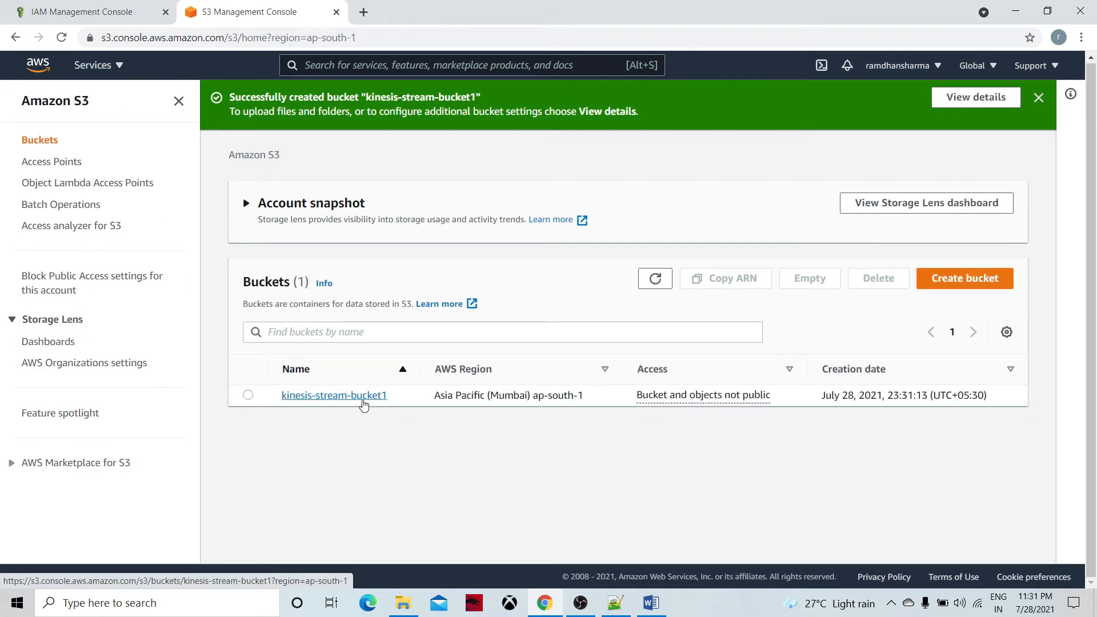
Open the kinesis-stream-bucket1 bucket to view its objects, and check the Kinesis stream diagram in the Word document
left_click(382, 397)
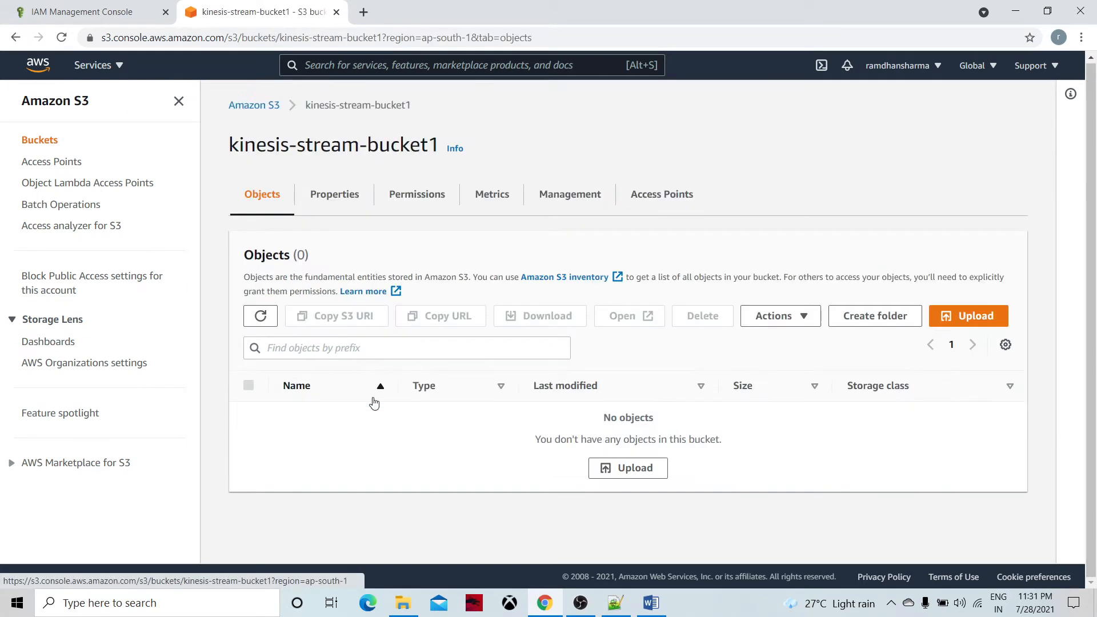
left_click(342, 197)
left_click(276, 200)
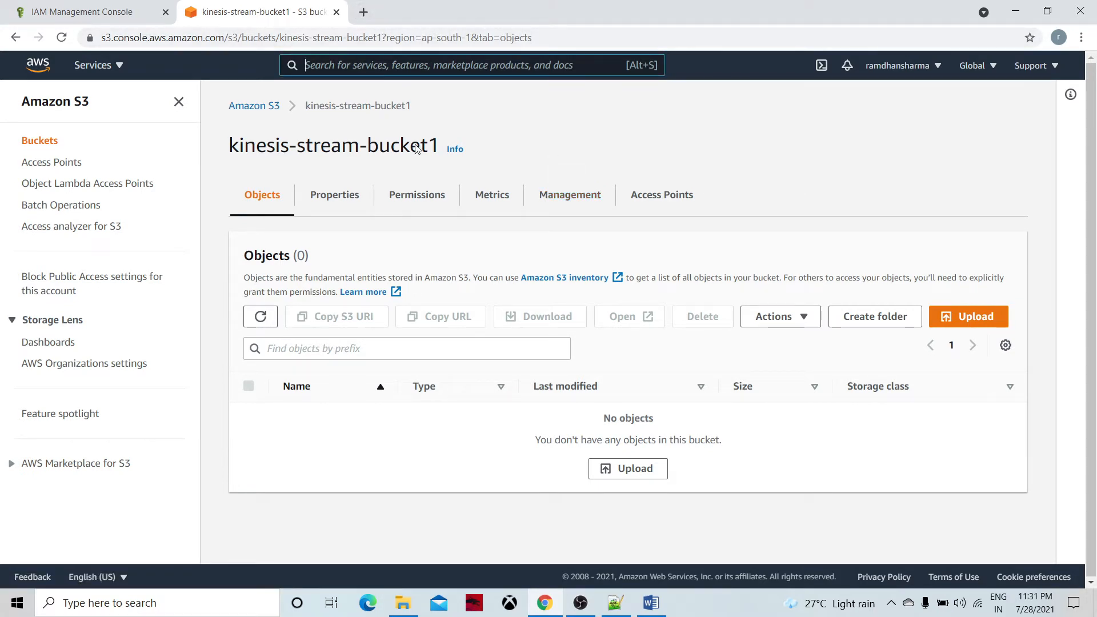
left_click(651, 603)
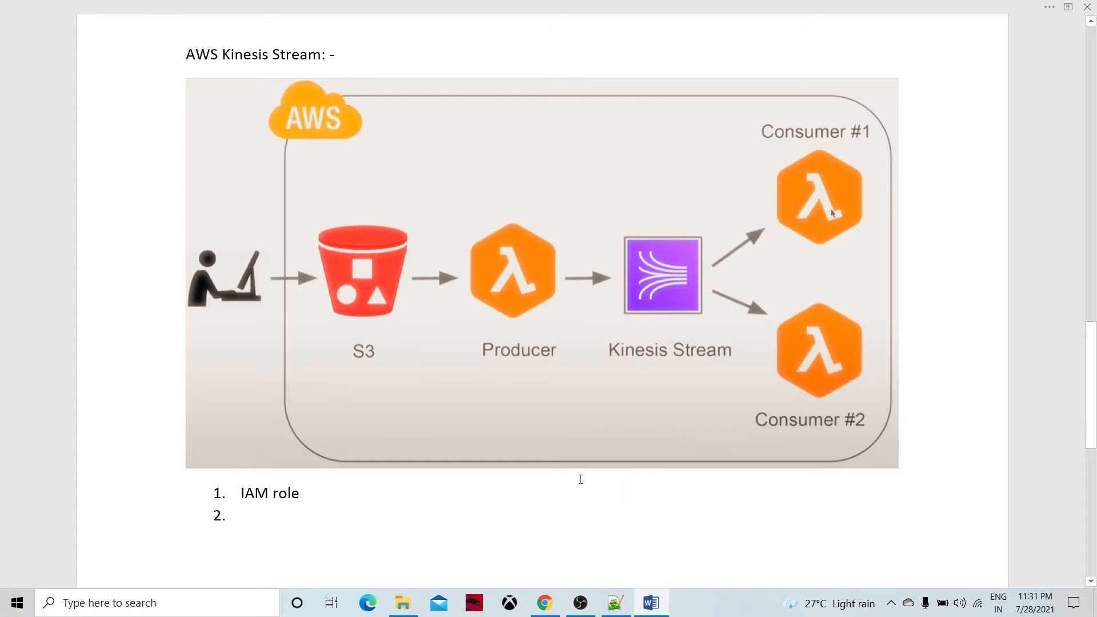
left_click(546, 602)
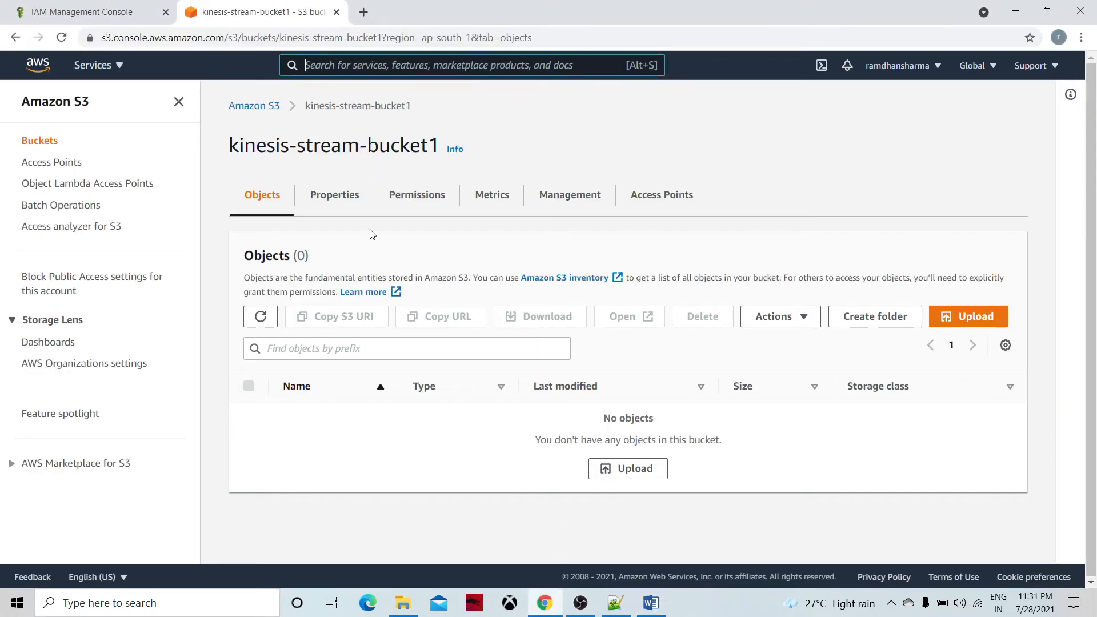
Search the AWS services for lambda and open the Lambda console
left_click(373, 66)
type("lambda")
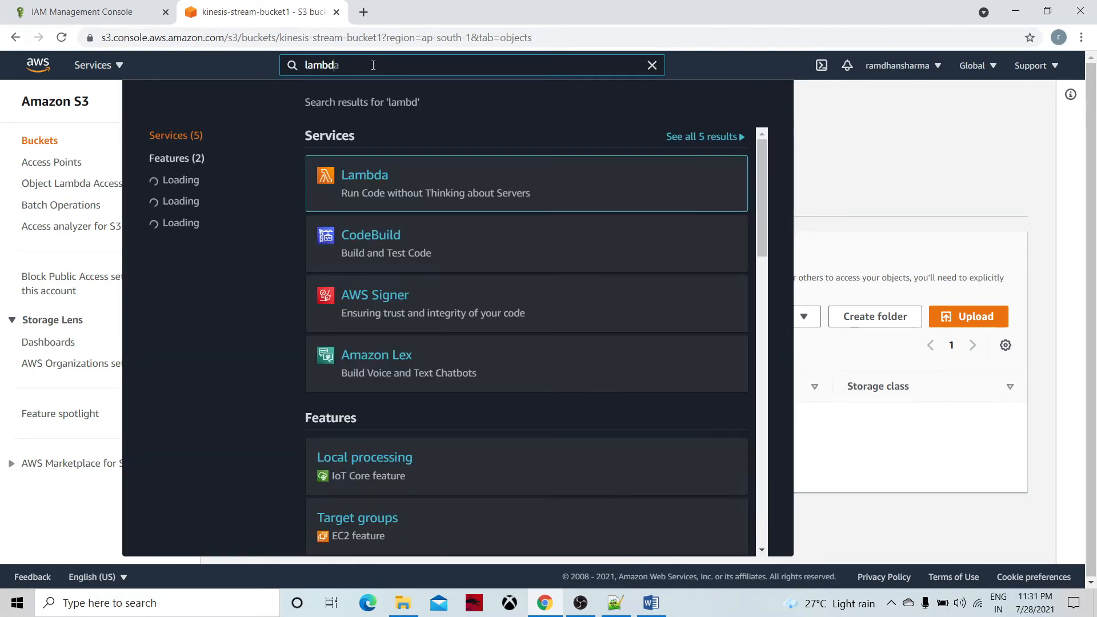
left_click(370, 174)
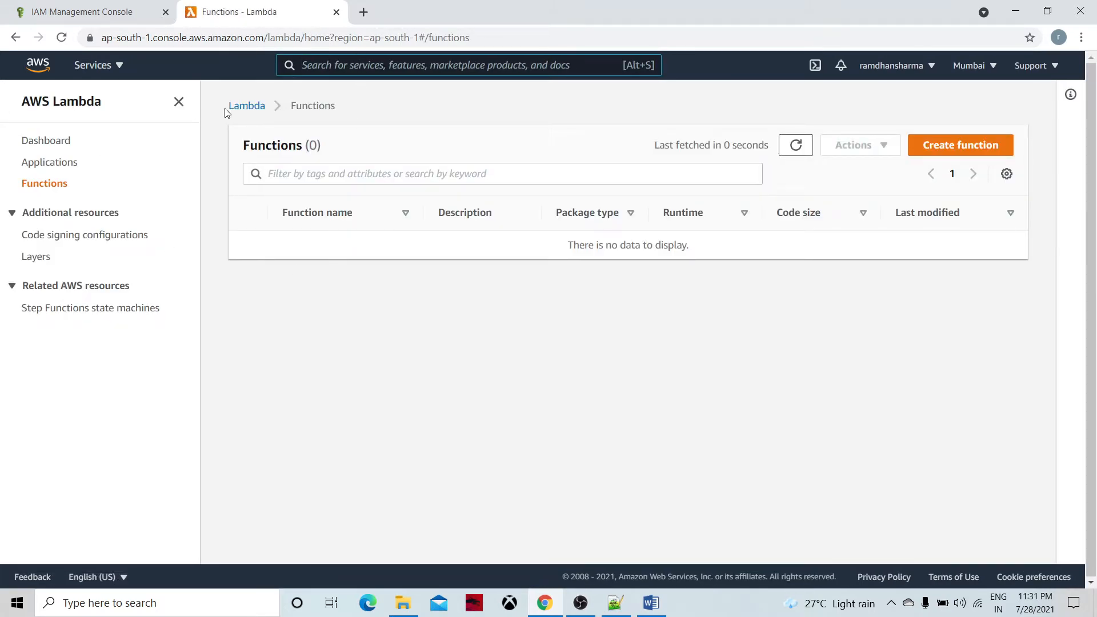
Start a new Lambda function authored from scratch, named producer, with the Python 3.8 runtime
left_click(939, 151)
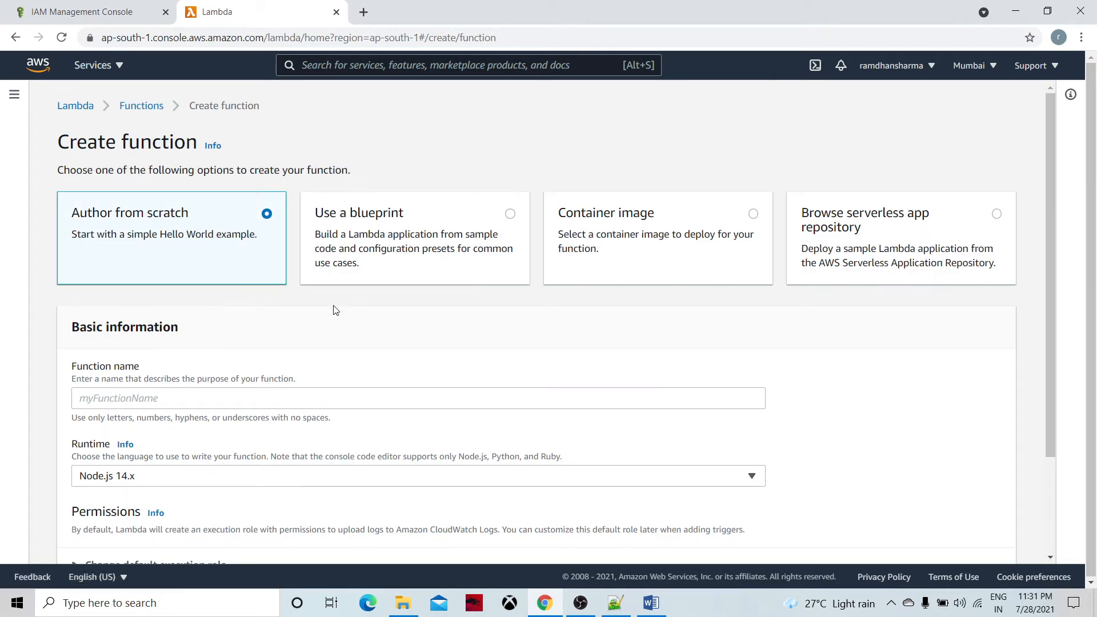
scroll(333, 308, "down", 1)
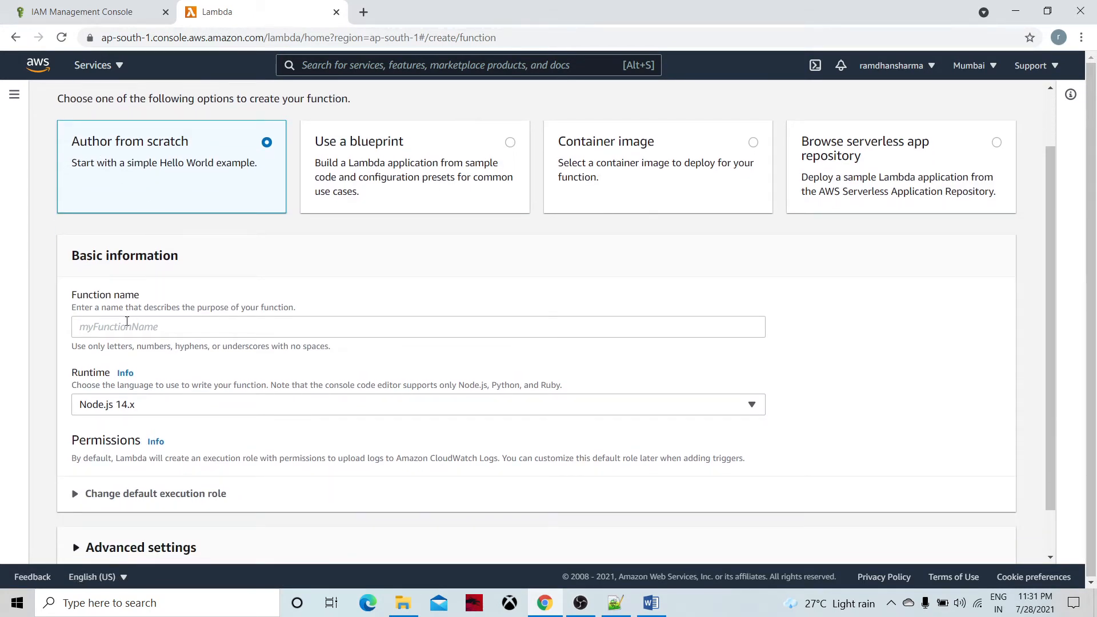
left_click(127, 322)
type("produc")
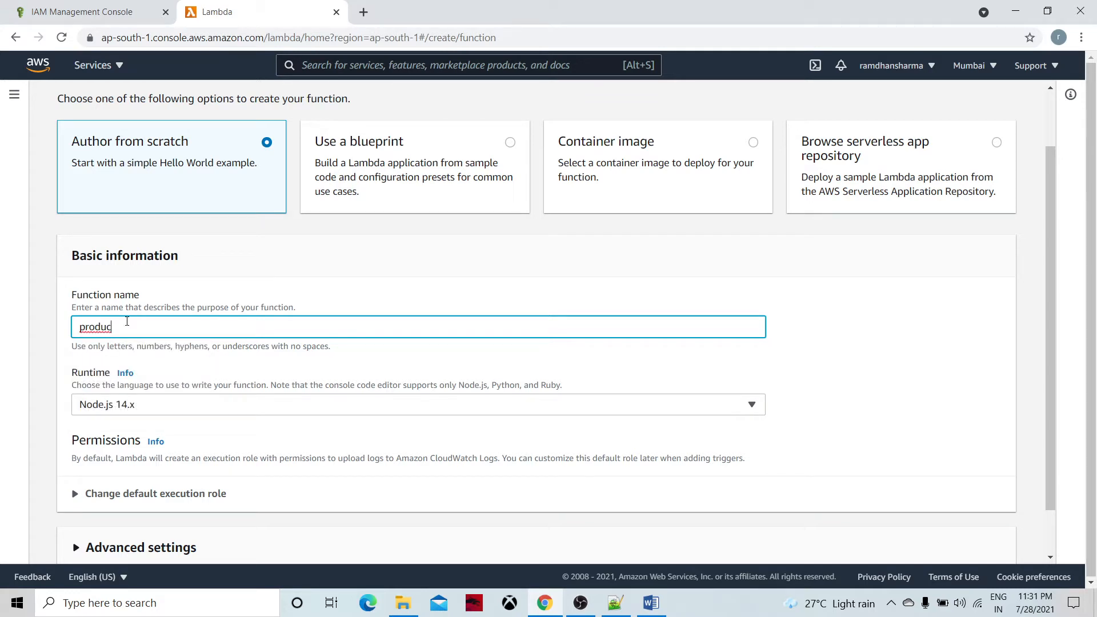
type("er")
scroll(273, 321, "down", 2)
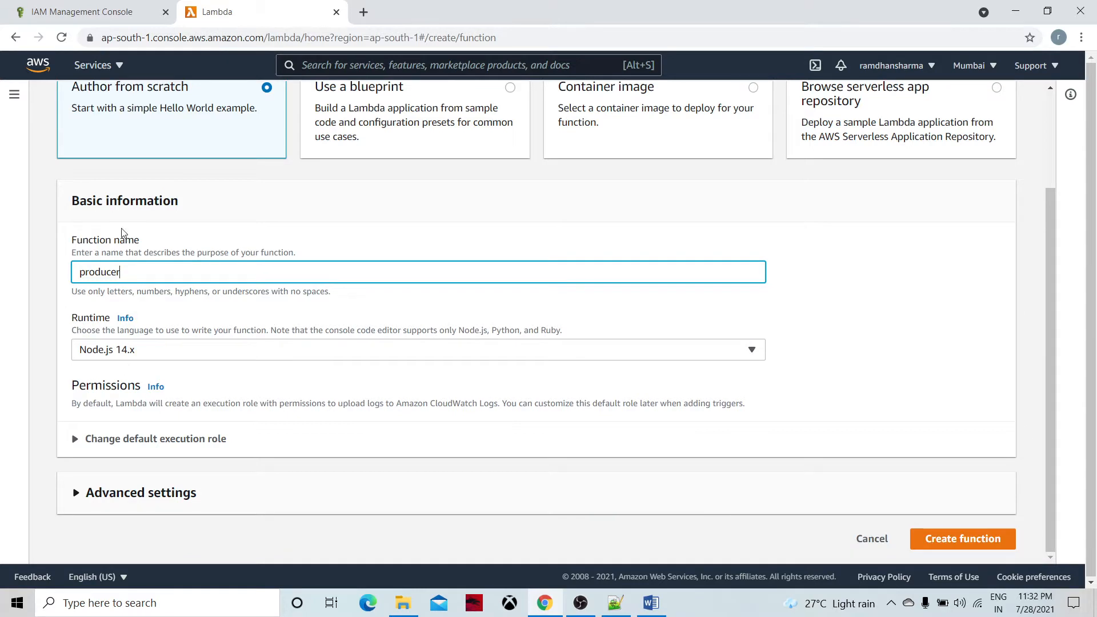
left_click(126, 355)
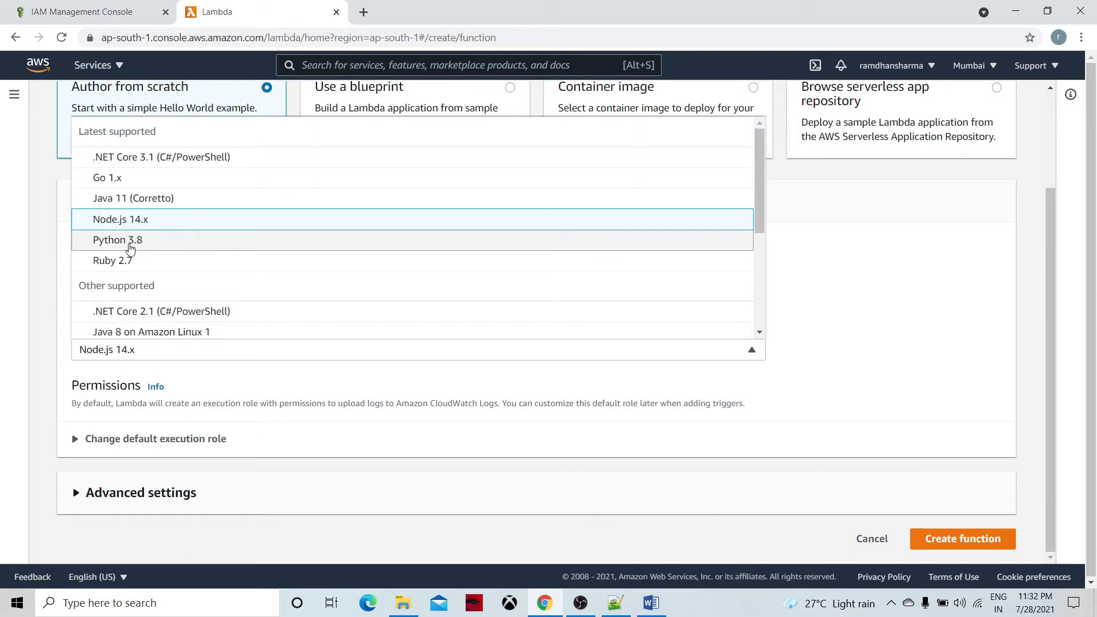
left_click(130, 244)
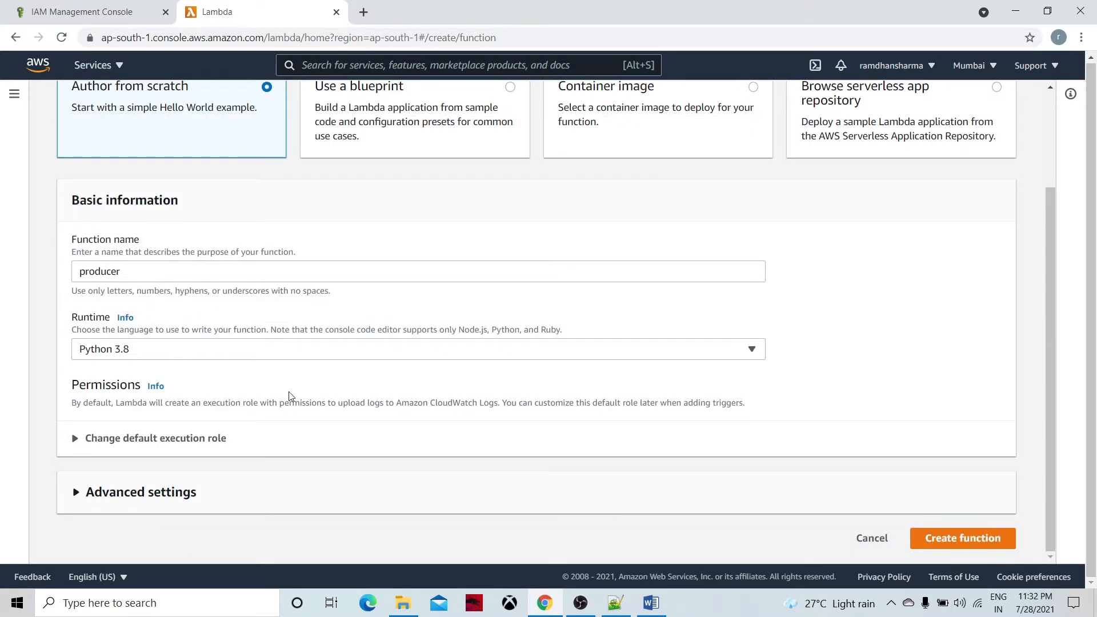
Change the execution role to use the existing streaming-demo-session role
left_click(74, 439)
scroll(364, 448, "down", 3)
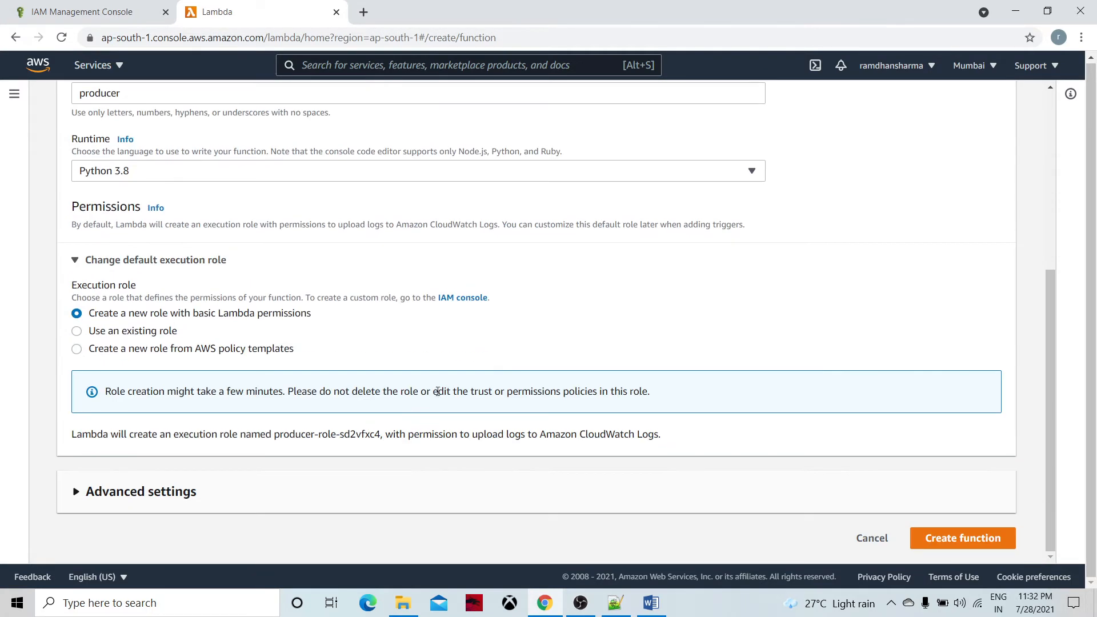
left_click(77, 332)
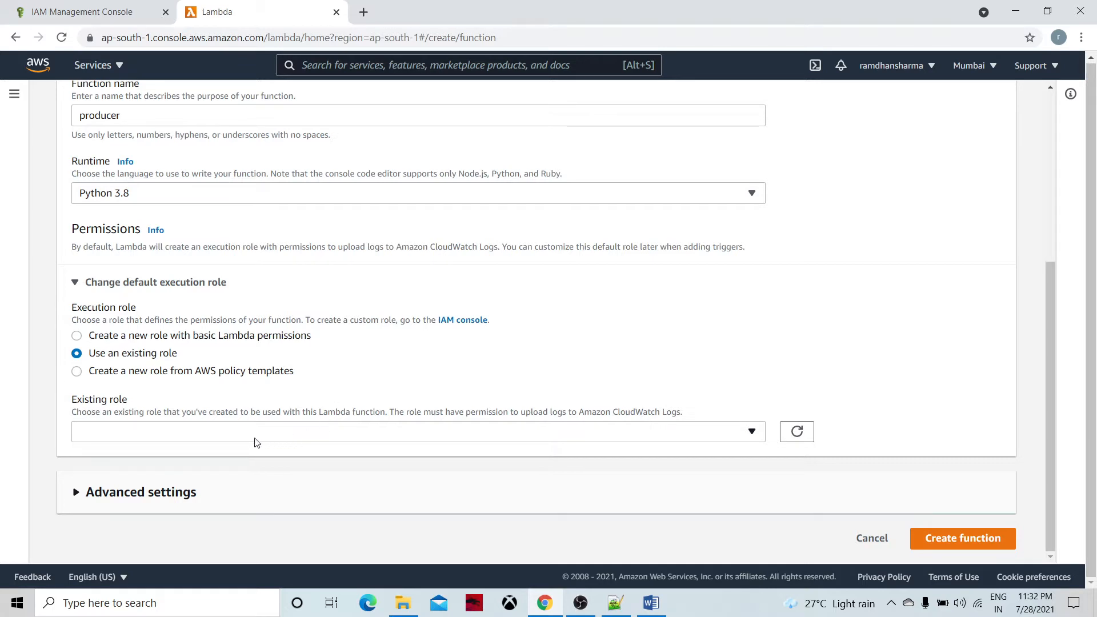
left_click(753, 432)
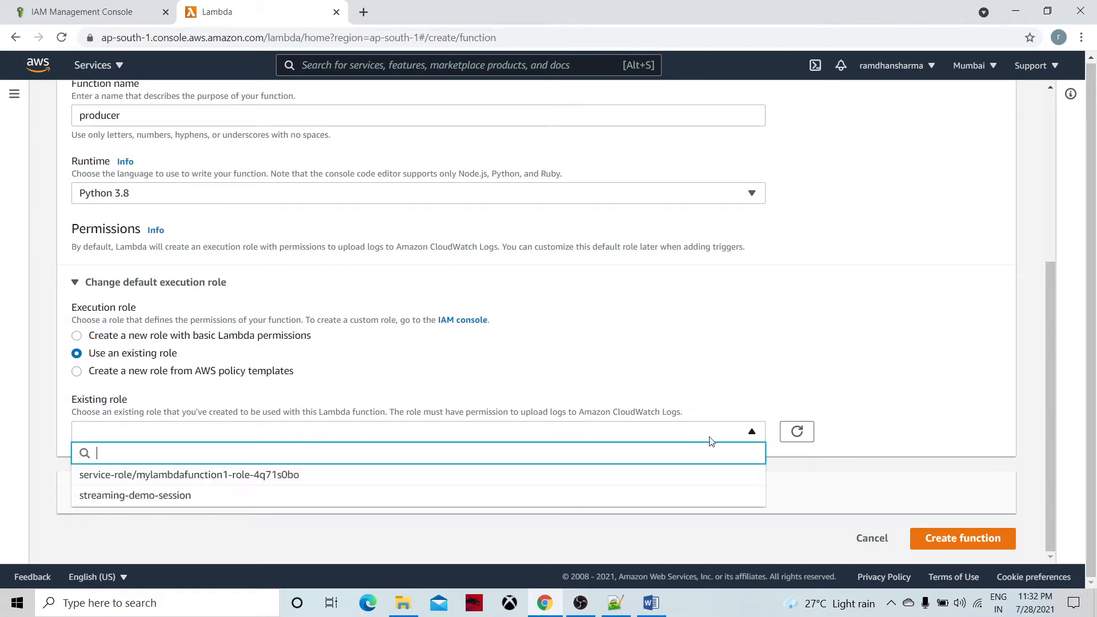
left_click(124, 496)
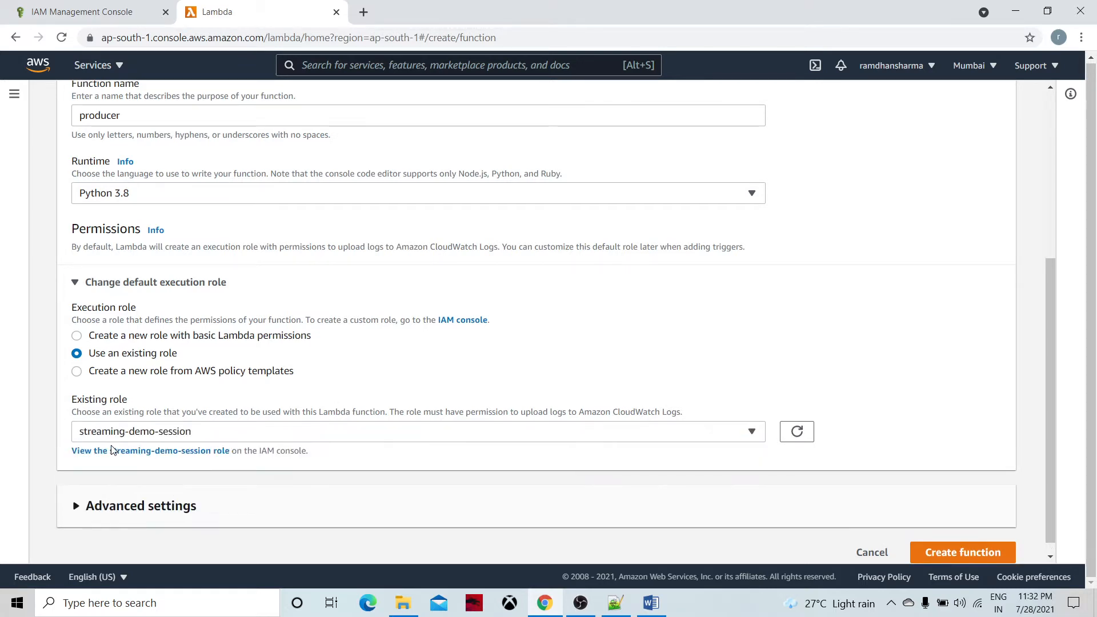
Review the function's advanced settings without changing them, and create the producer function
left_click(80, 506)
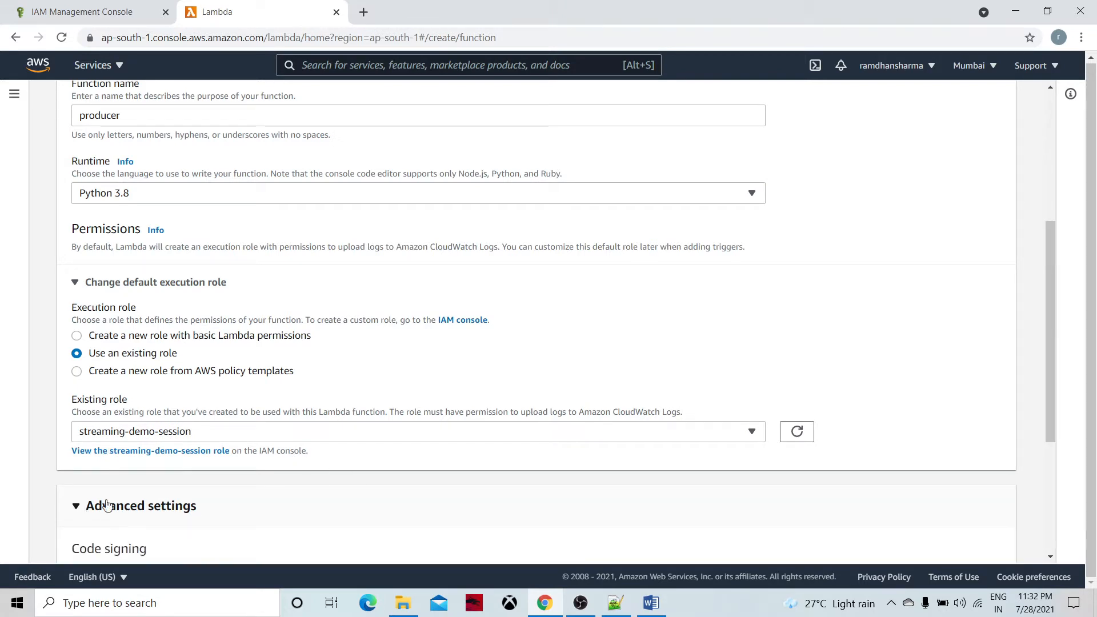
scroll(638, 269, "down", 2)
scroll(638, 268, "down", 3)
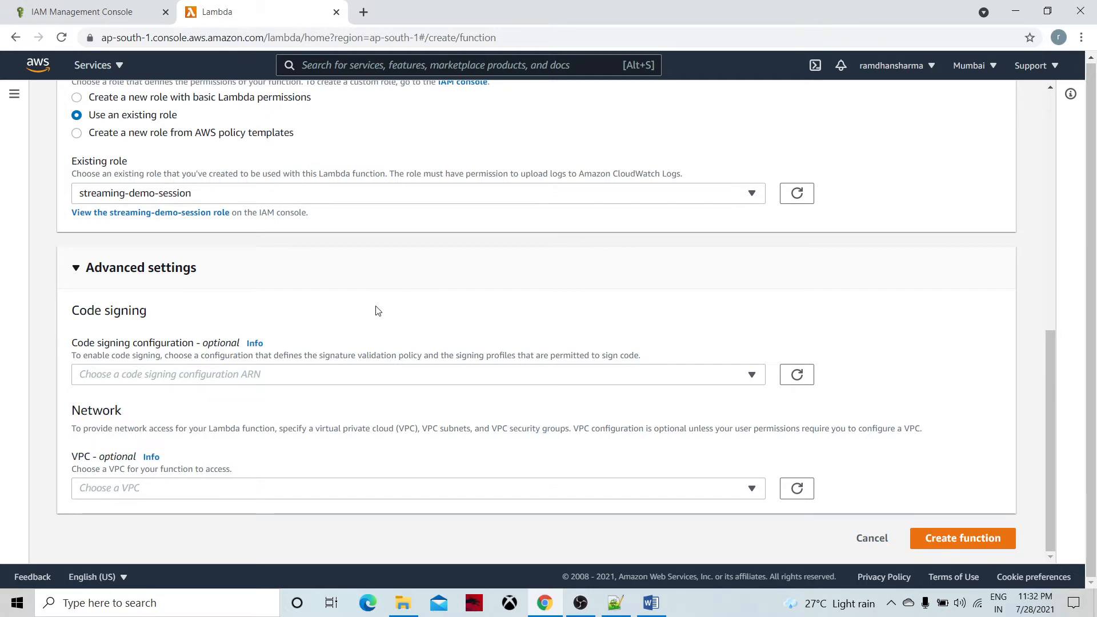
scroll(377, 311, "up", 7)
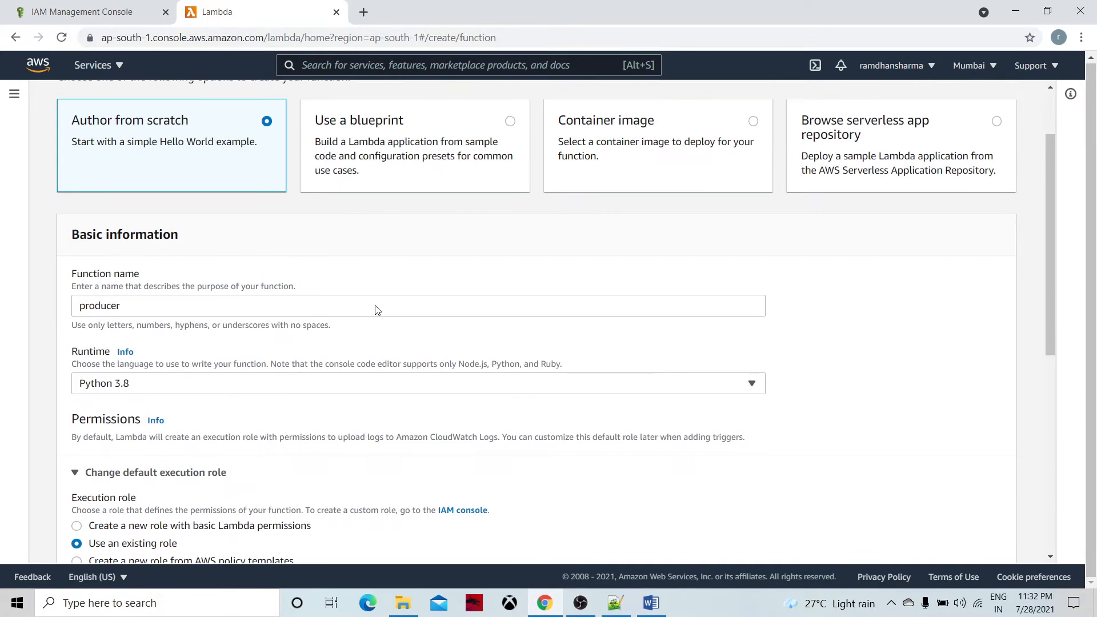
scroll(419, 277, "down", 5)
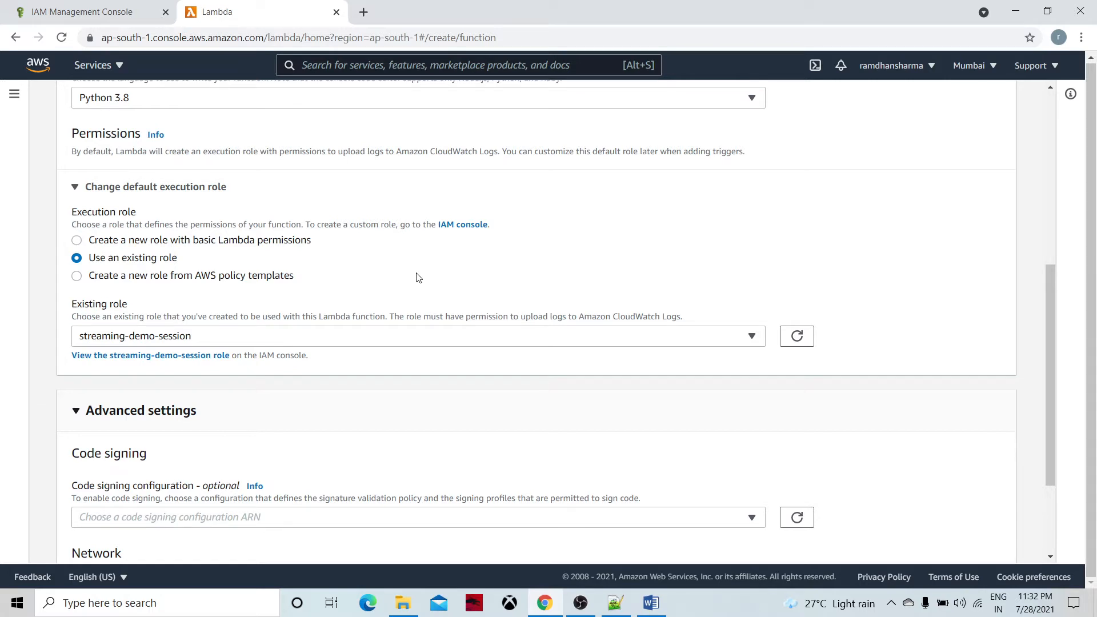
scroll(418, 278, "down", 3)
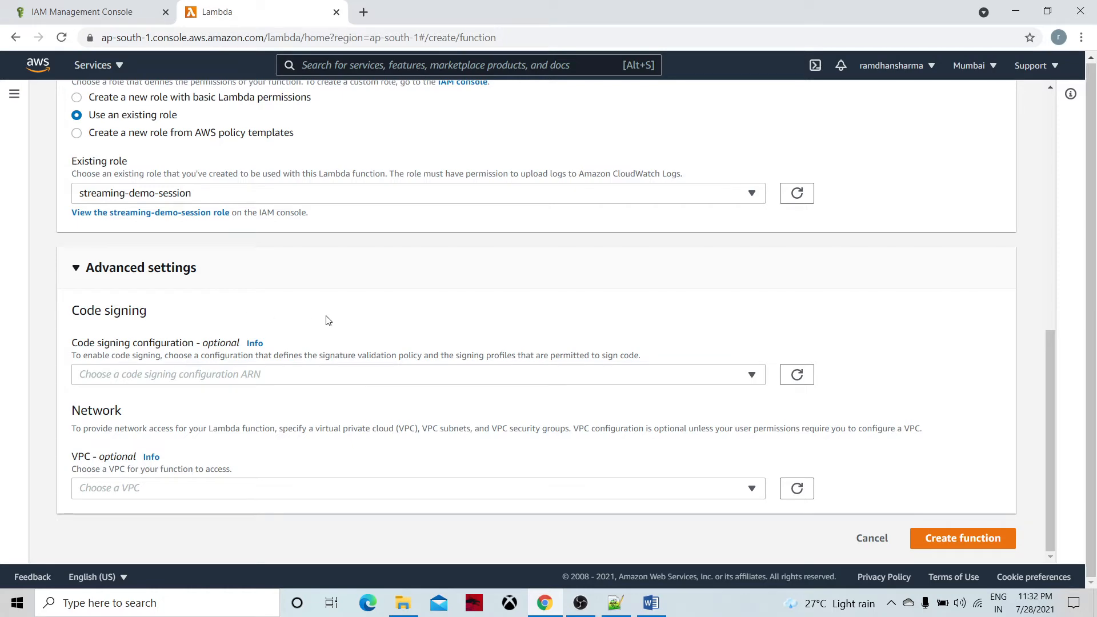
scroll(472, 303, "up", 6)
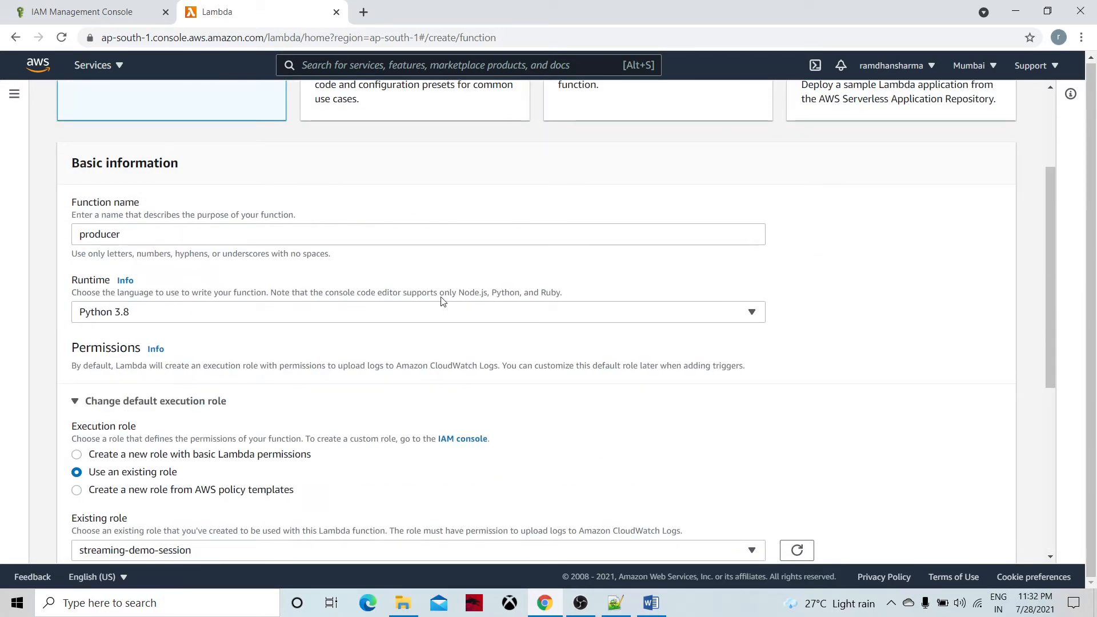
scroll(539, 321, "up", 3)
scroll(540, 324, "down", 6)
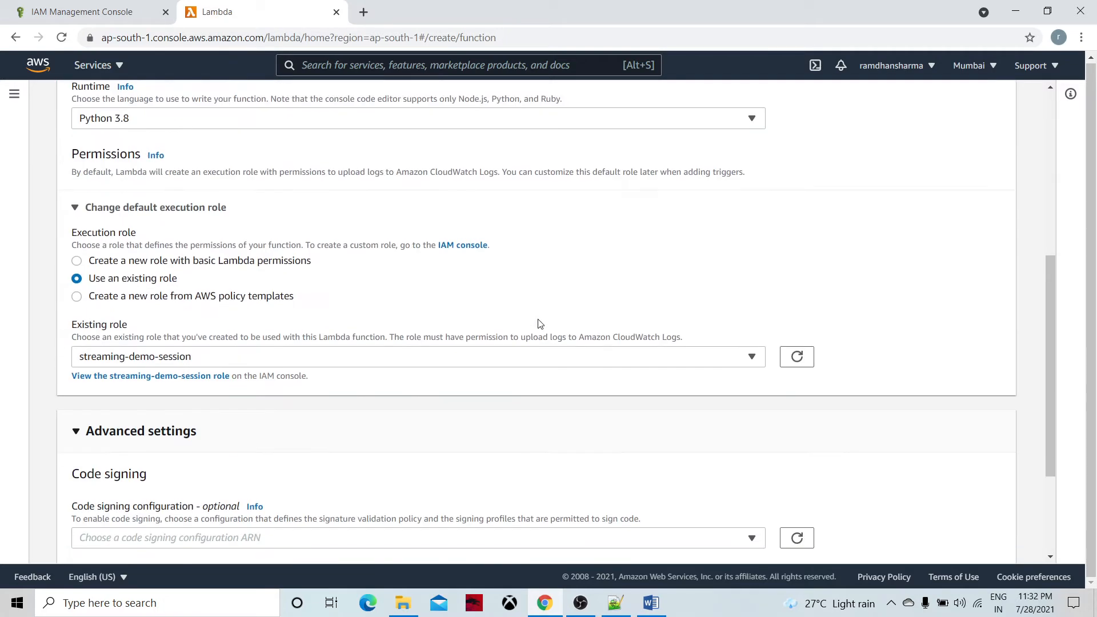
scroll(540, 324, "down", 3)
left_click(957, 539)
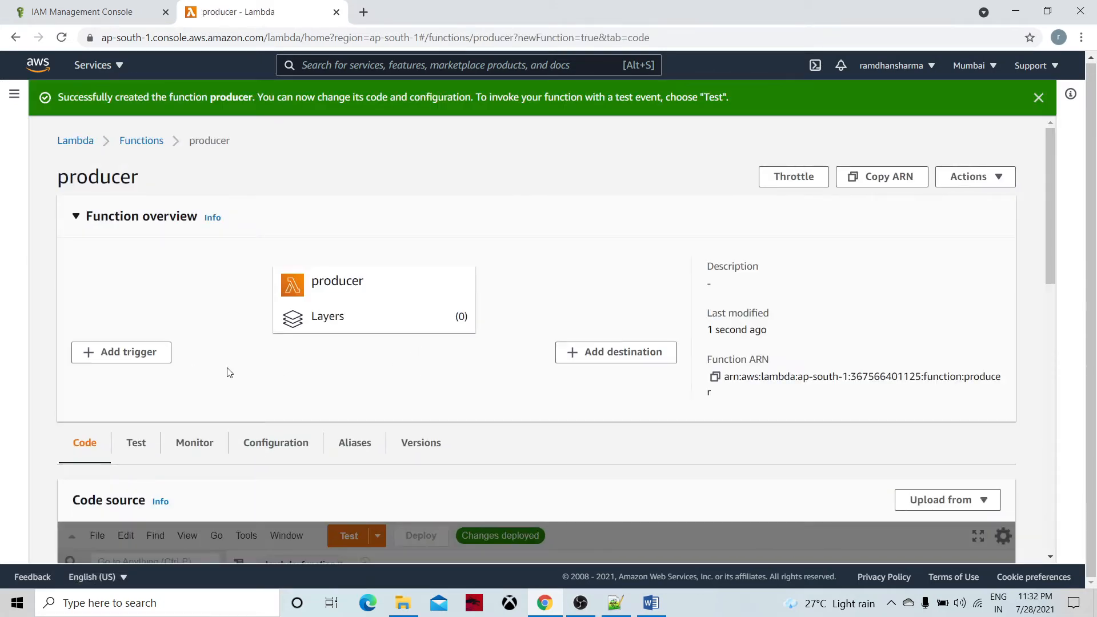
Dismiss the code change notice and examine the default lambda_function.py code of the producer function
scroll(506, 409, "down", 5)
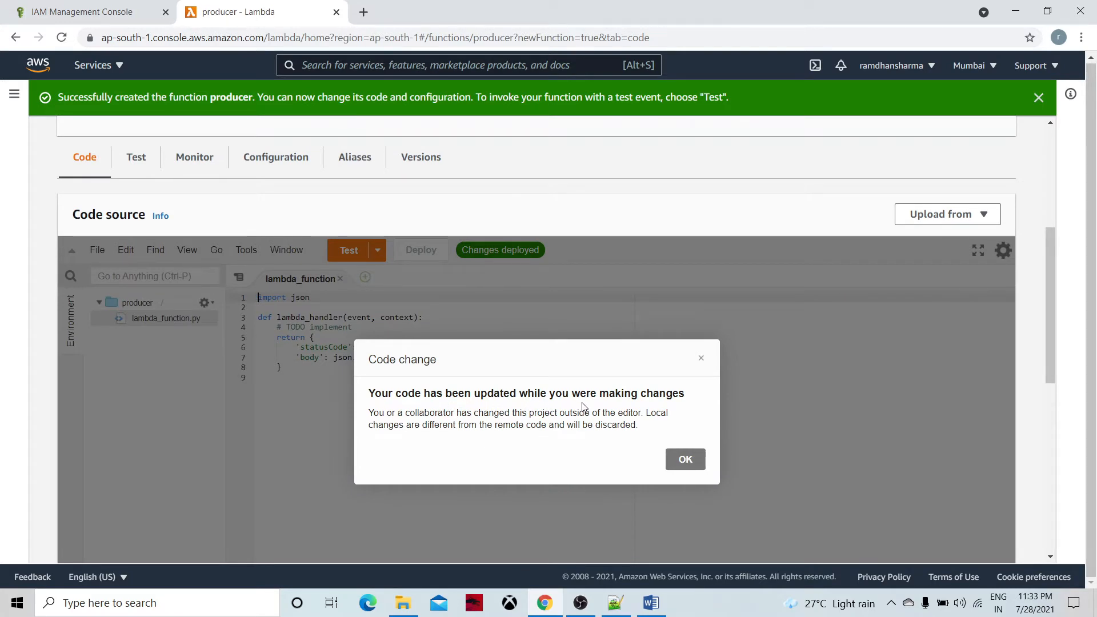
left_click(686, 463)
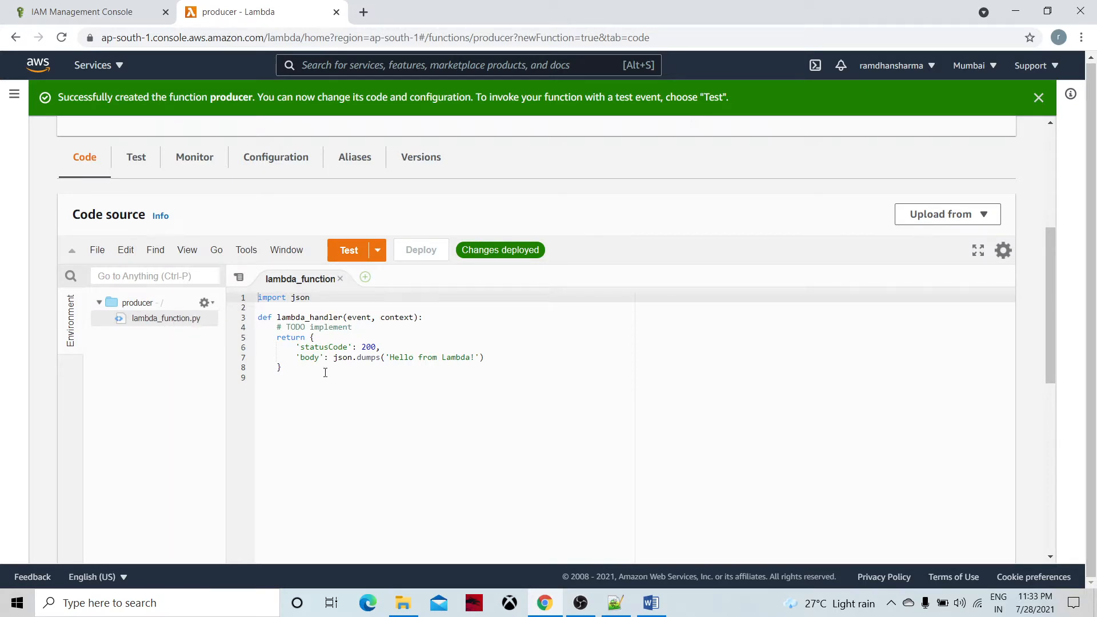
left_click_drag(325, 372, 254, 308)
left_click(487, 416)
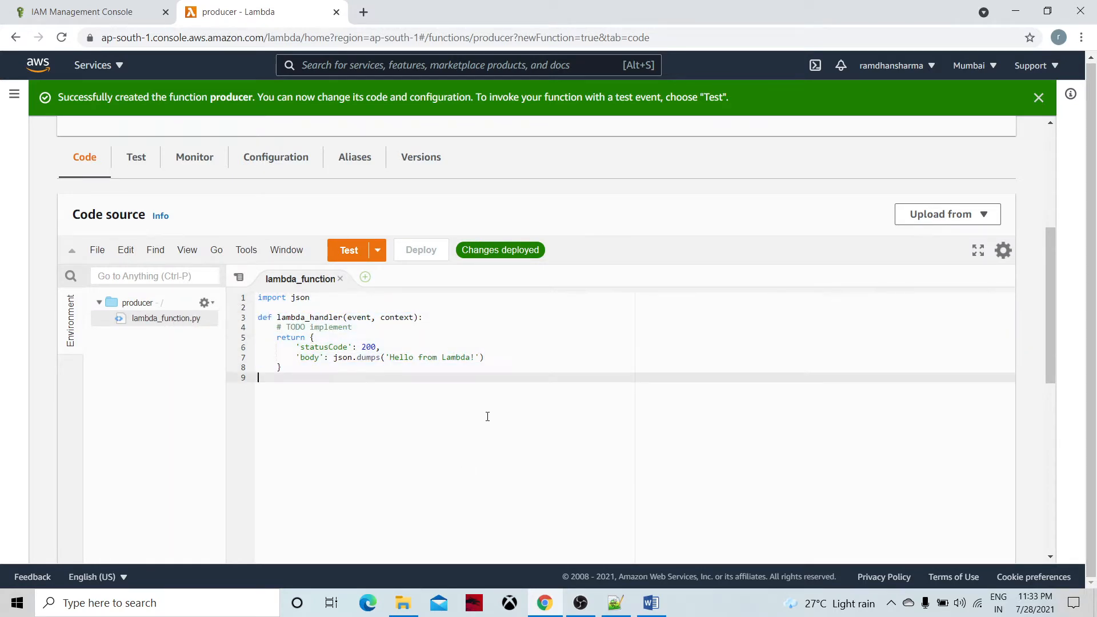
scroll(487, 417, "down", 2)
Start a second Lambda function authored from scratch, named consumer1, with the Python 3.8 runtime
scroll(487, 417, "up", 5)
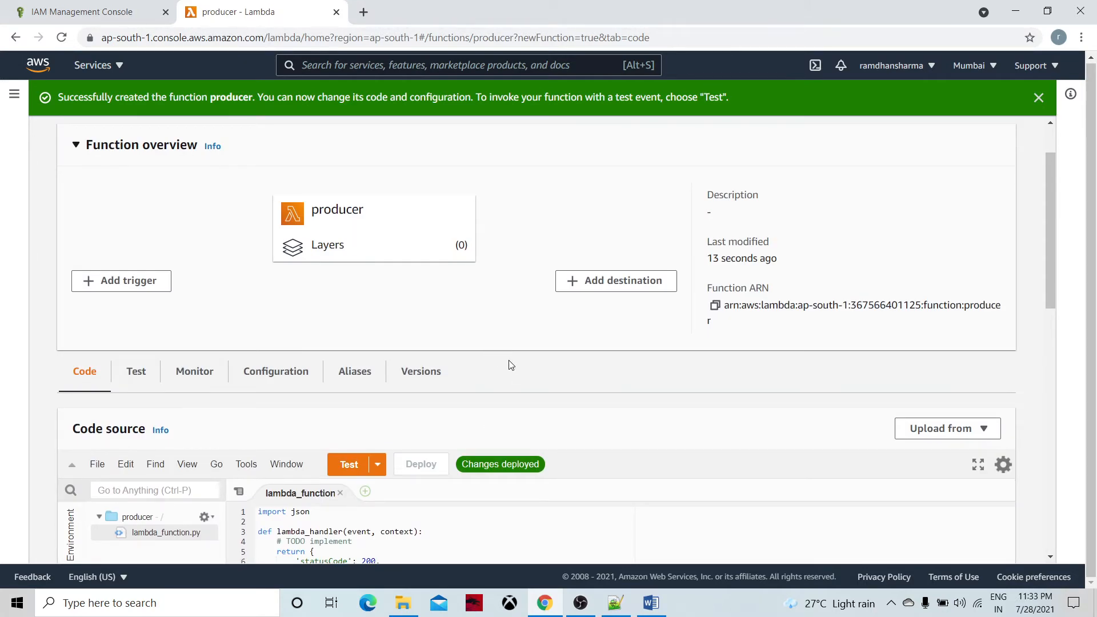
scroll(497, 333, "up", 2)
left_click(142, 140)
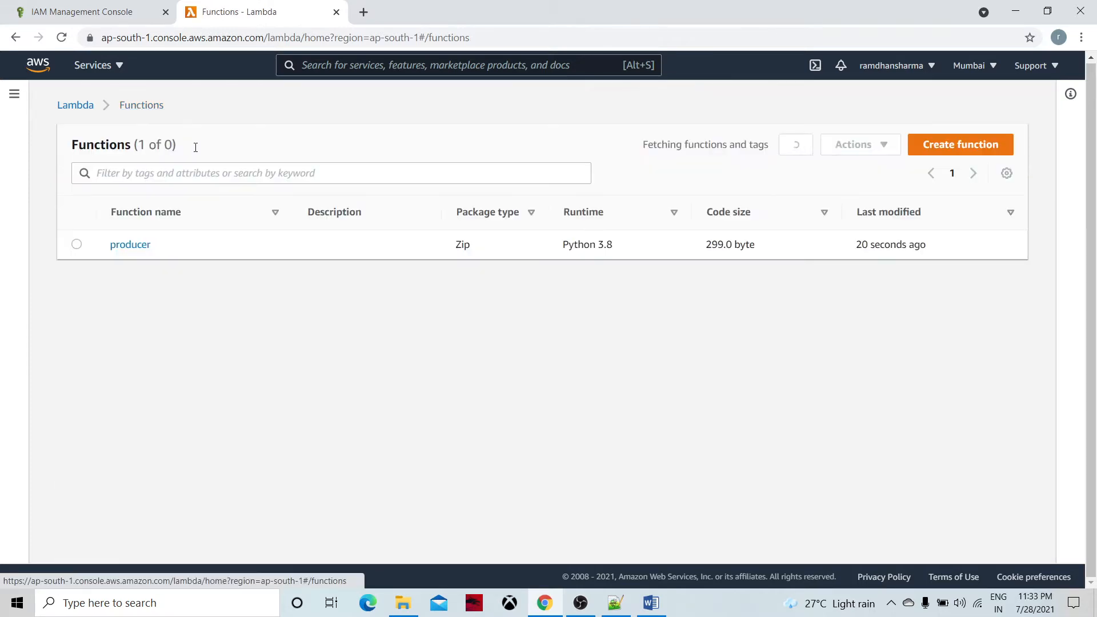
left_click(940, 146)
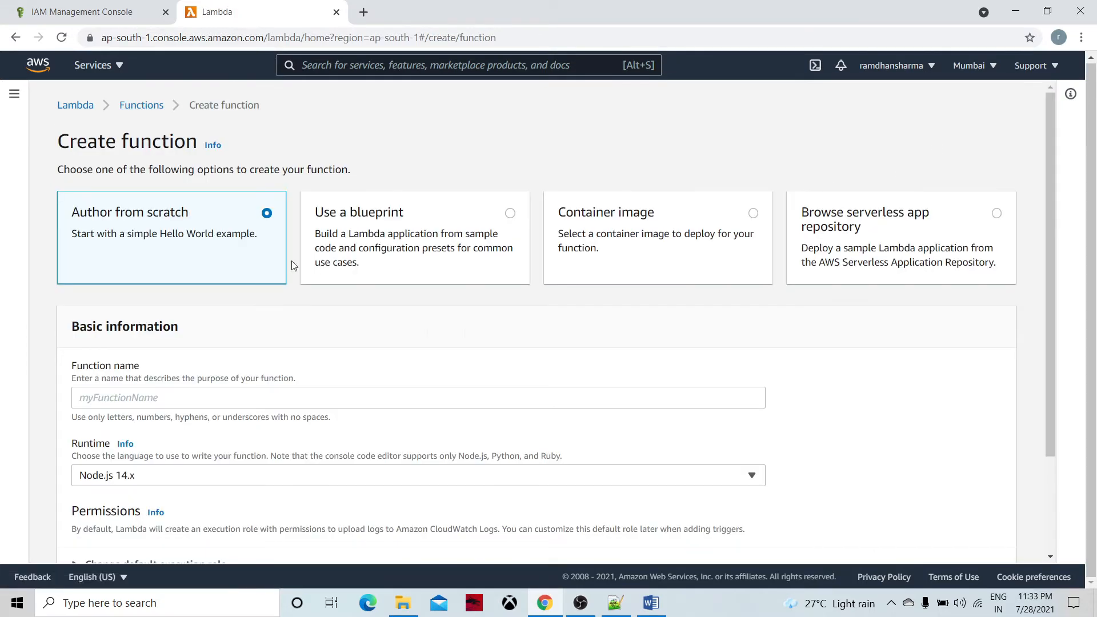
left_click(143, 401)
type("c")
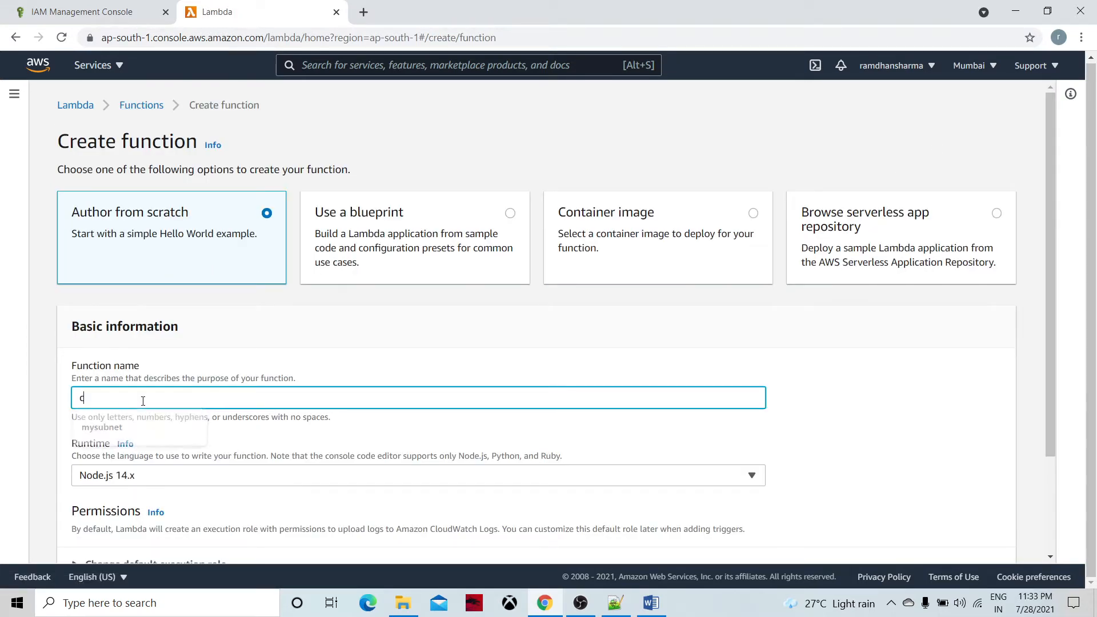
type("onsumer1")
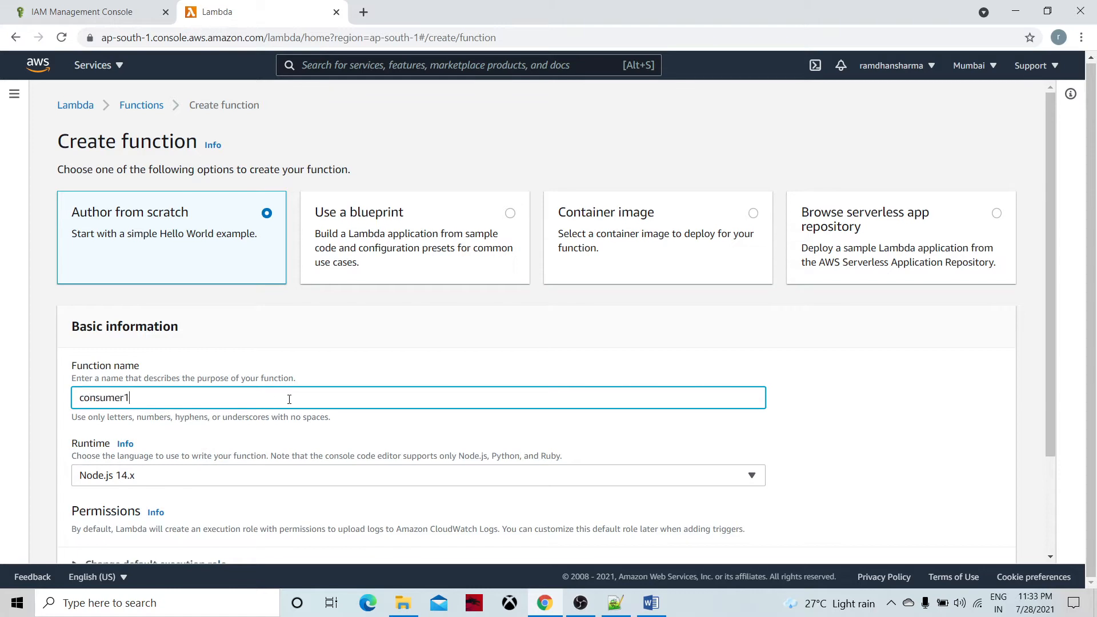
scroll(289, 399, "down", 3)
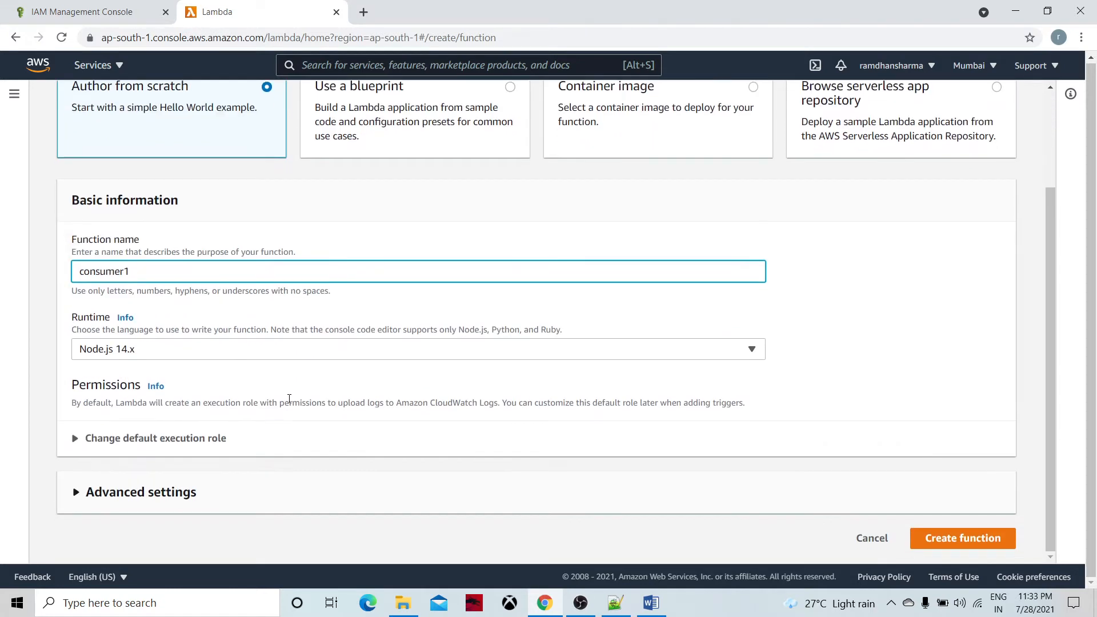
left_click(120, 355)
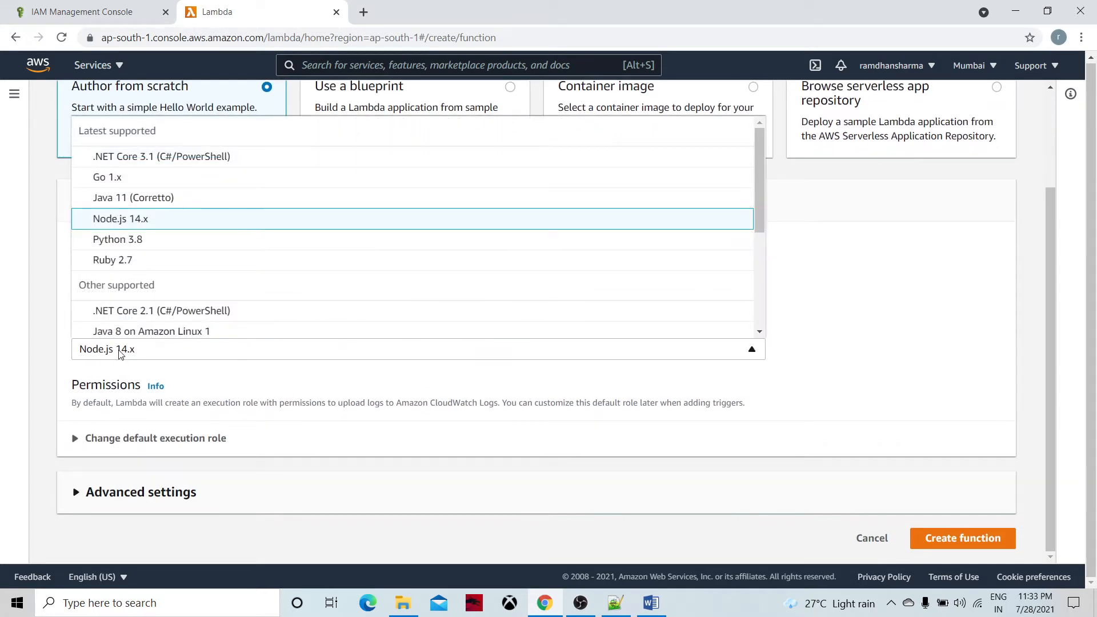
left_click(159, 240)
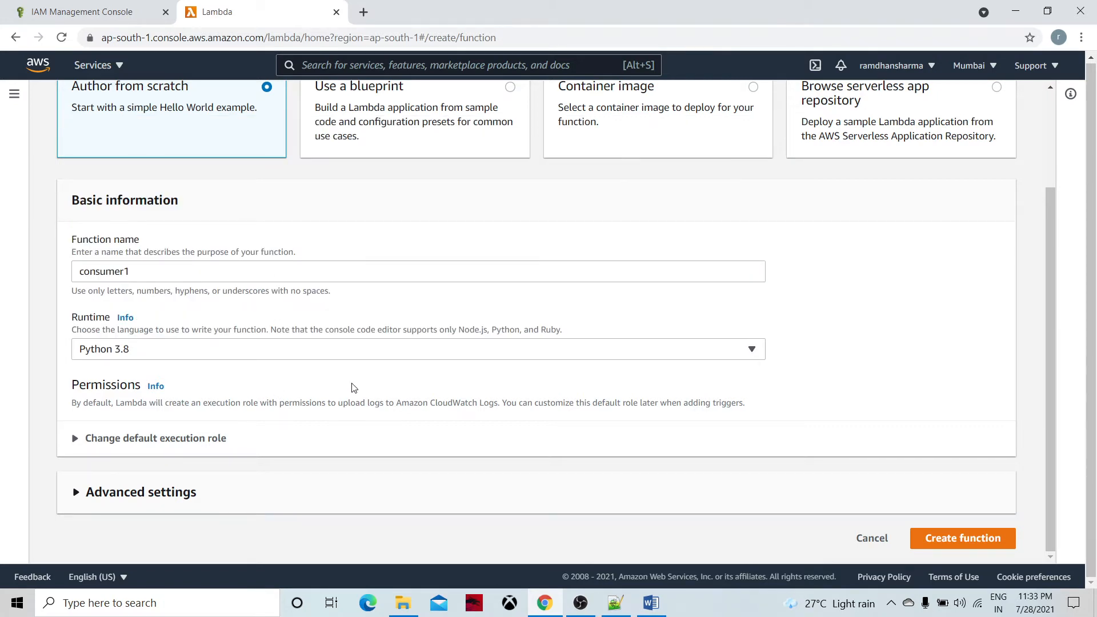
Assign the existing streaming-demo-session role as the execution role and create the consumer1 function
left_click(83, 439)
scroll(273, 393, "down", 3)
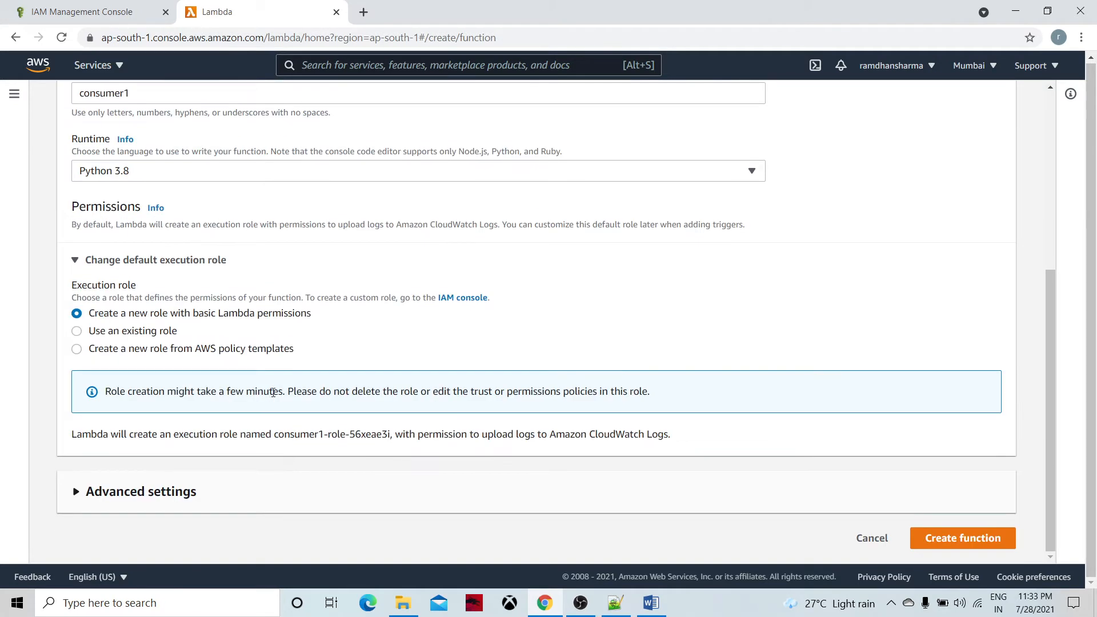
left_click(77, 332)
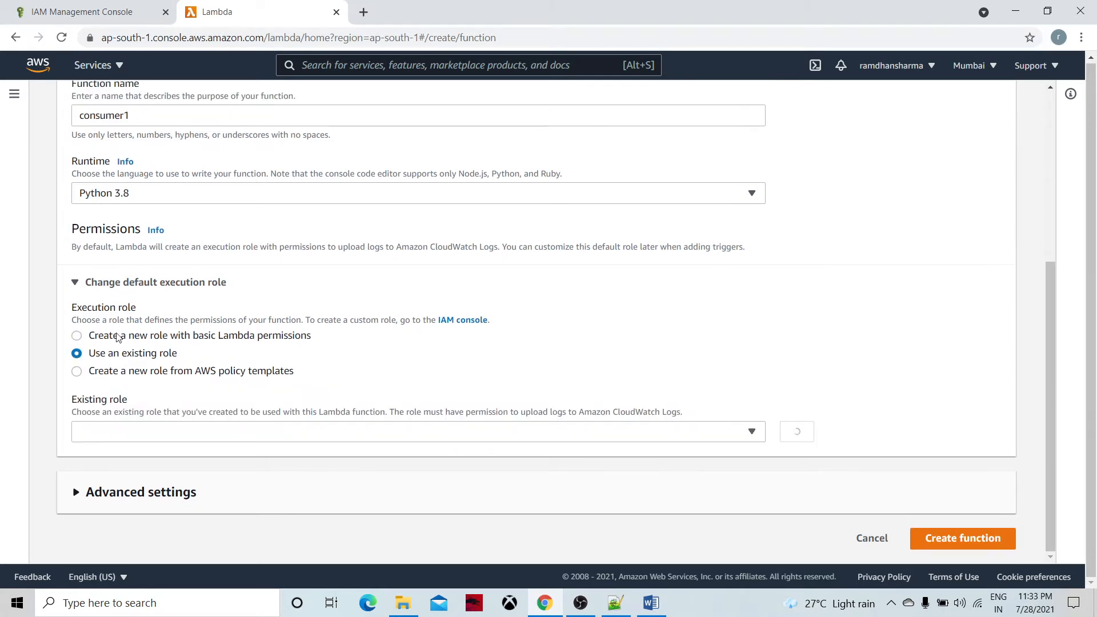
left_click(164, 432)
left_click(139, 492)
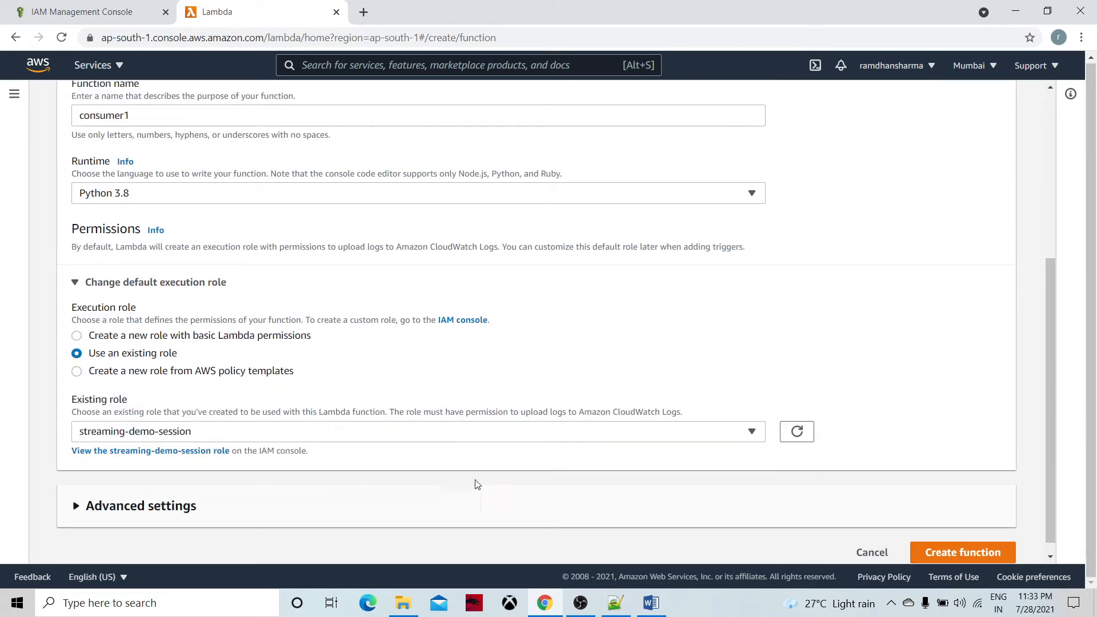
left_click(929, 554)
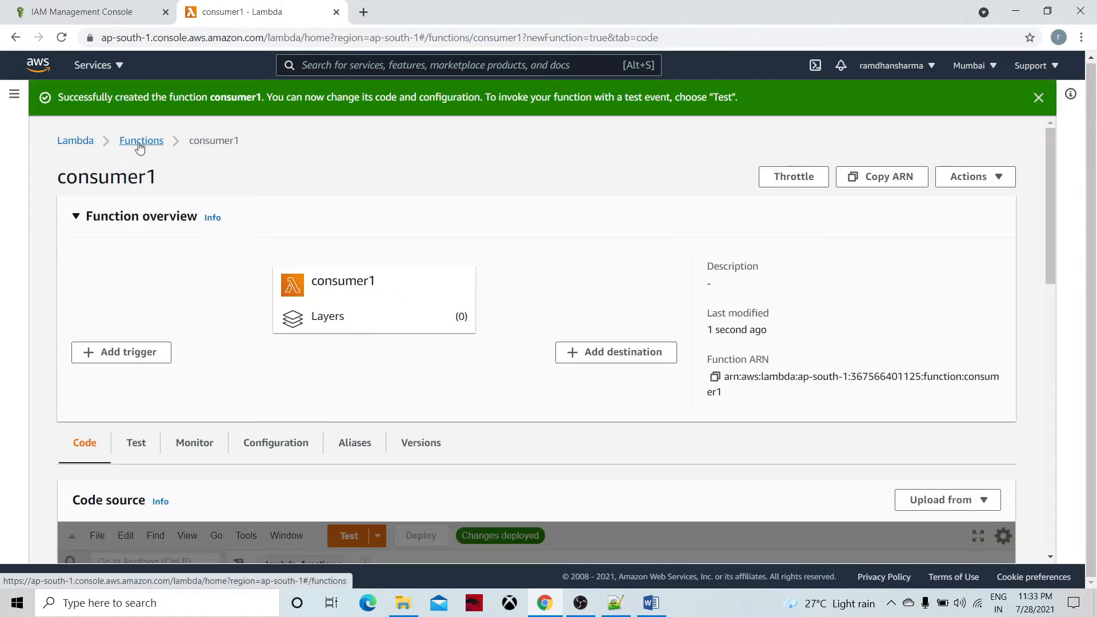
From the functions list, start another Lambda function from scratch, named consumer2, with the Python 3.8 runtime
left_click(141, 142)
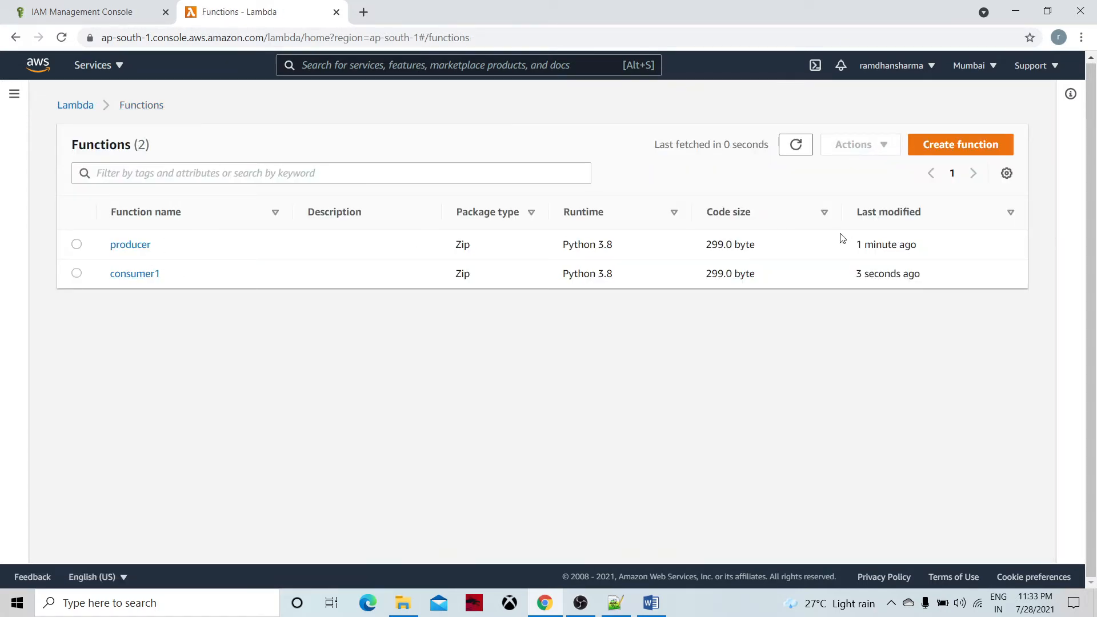
left_click(944, 150)
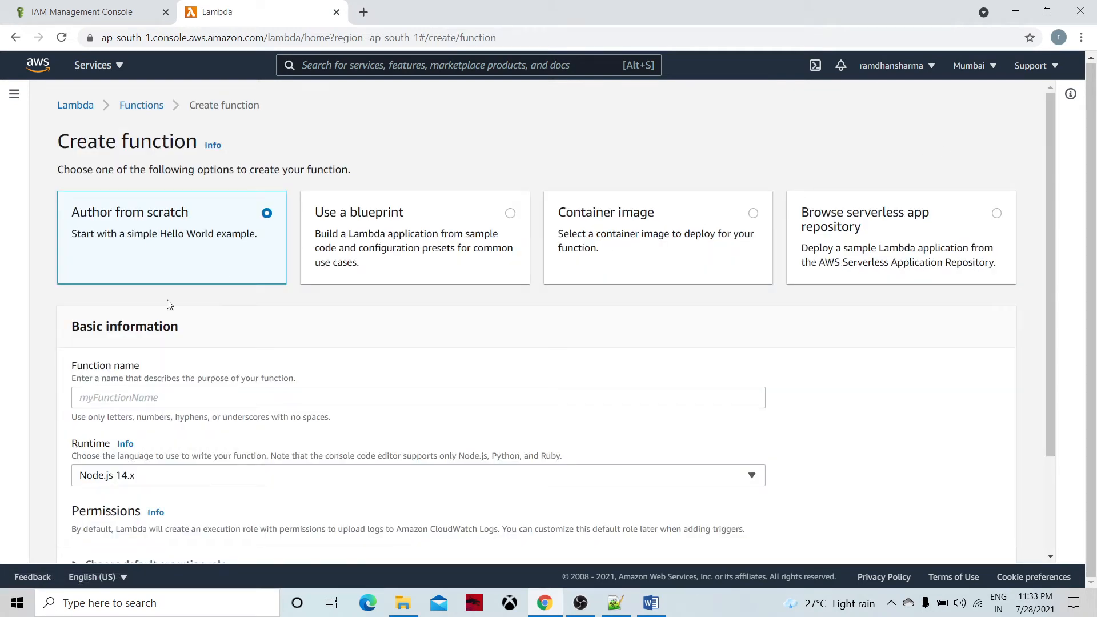
left_click(127, 395)
type("co")
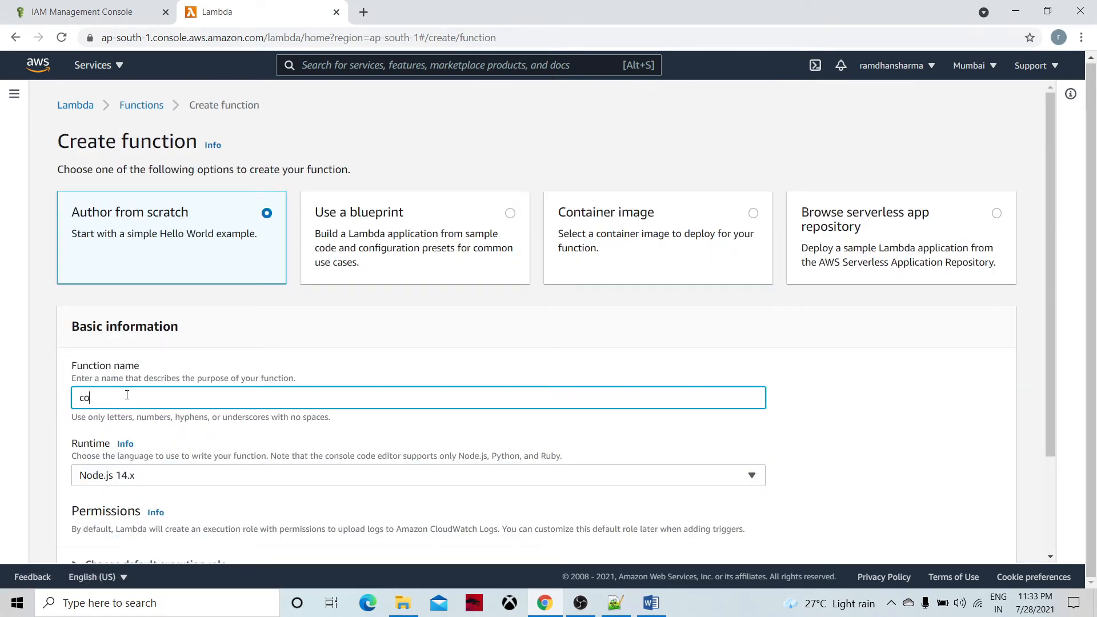
type("nsumer2")
scroll(487, 414, "down", 3)
left_click(117, 349)
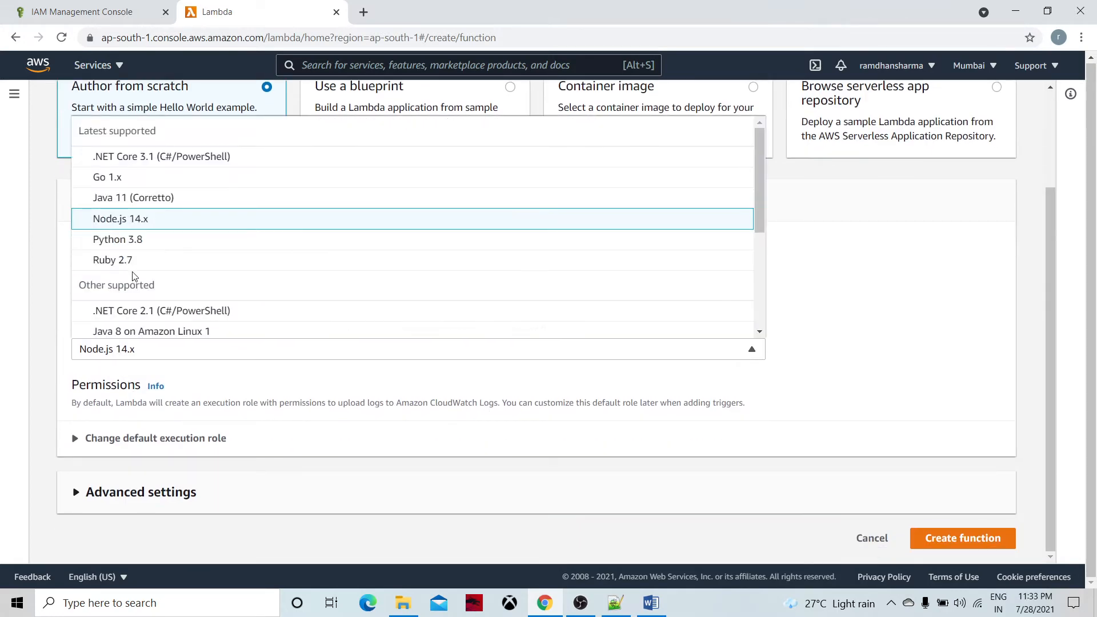
left_click(137, 237)
Set consumer2's execution role to the existing streaming-demo-session role and create the function
left_click(126, 438)
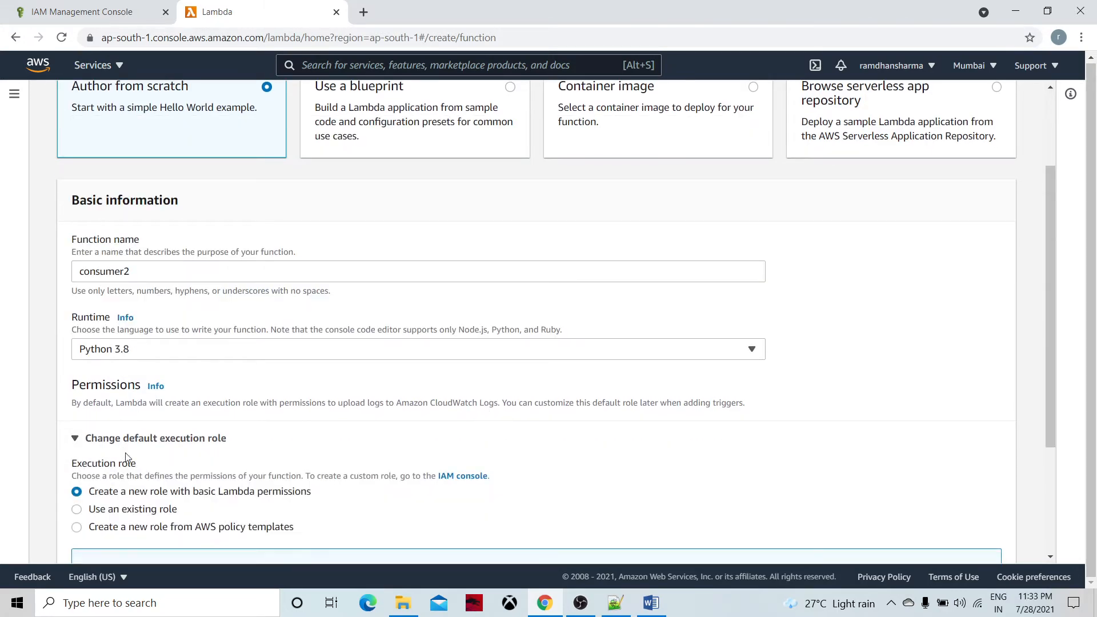
left_click(77, 509)
scroll(401, 477, "down", 3)
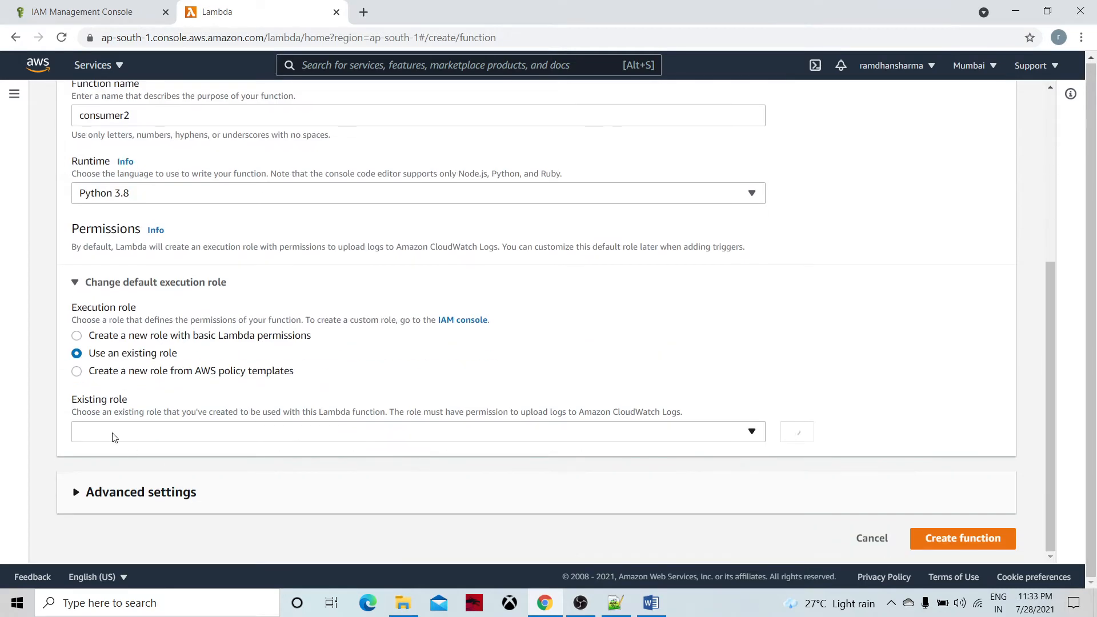
left_click(104, 433)
left_click(108, 496)
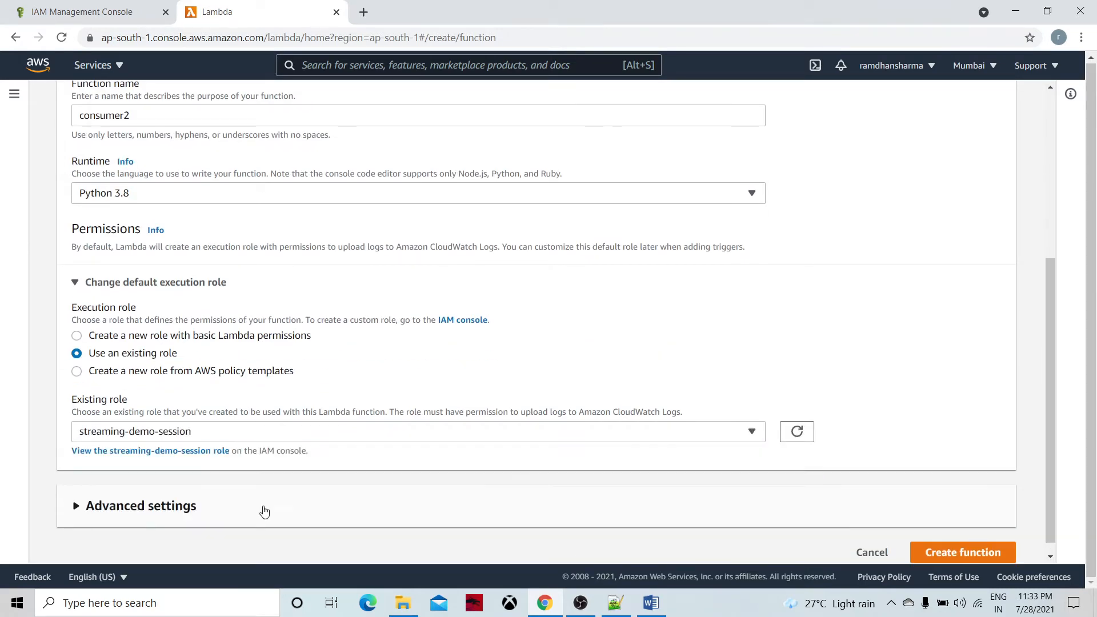
left_click(624, 507)
scroll(963, 537, "down", 4)
left_click(962, 535)
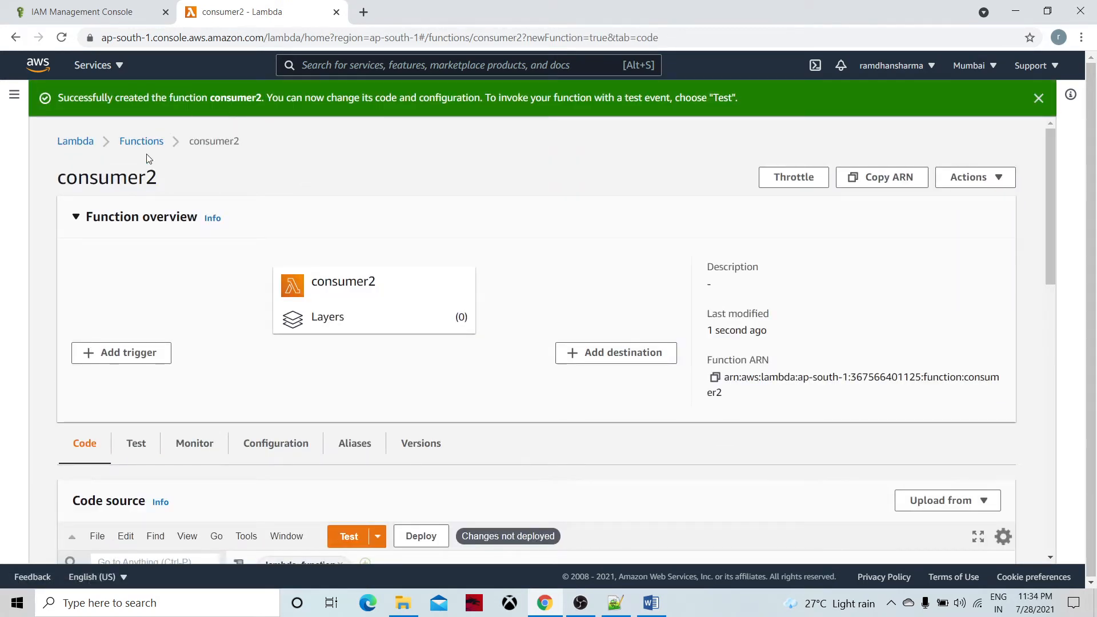
Return to the Lambda functions list, then open S3 in a new browser tab and go to the kinesis-stream-bucket1 bucket
left_click(142, 143)
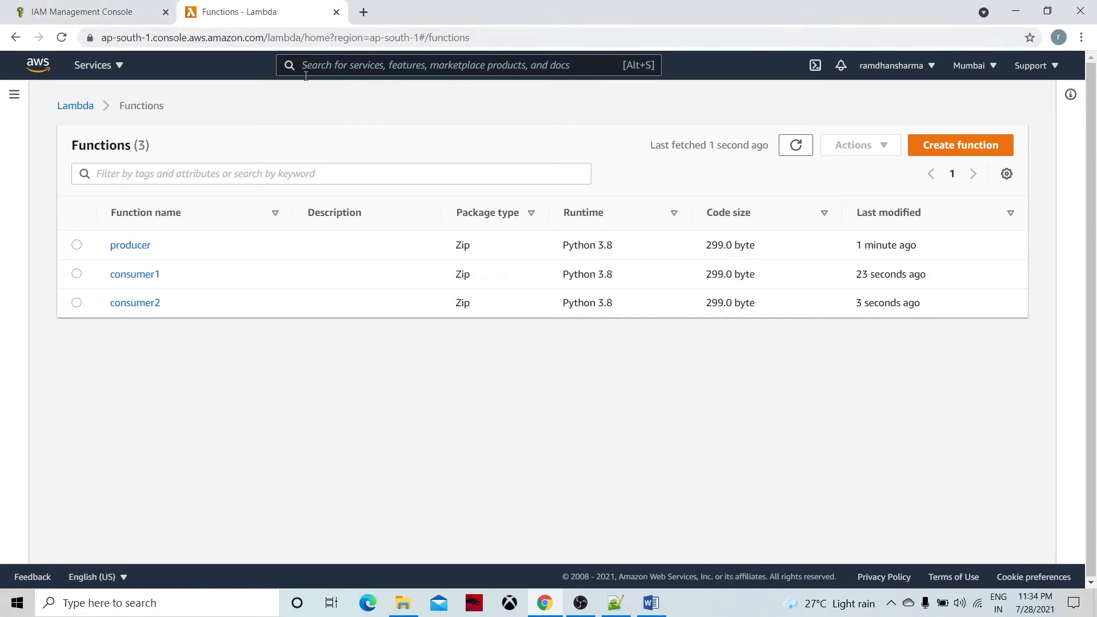
left_click(101, 13)
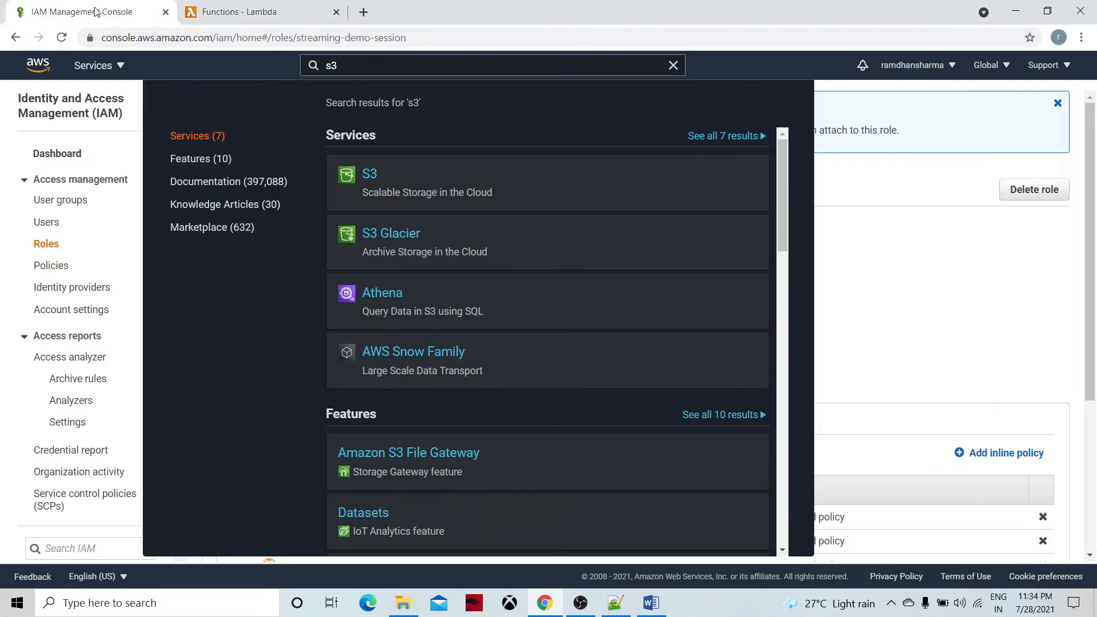
left_click(274, 12)
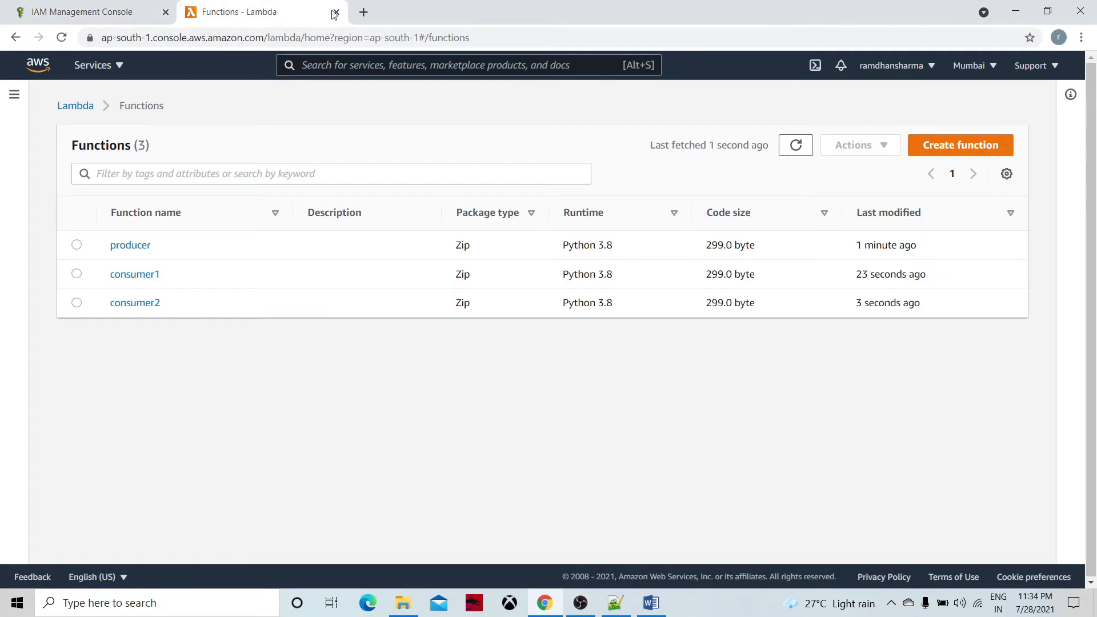
left_click(321, 67)
type("s3")
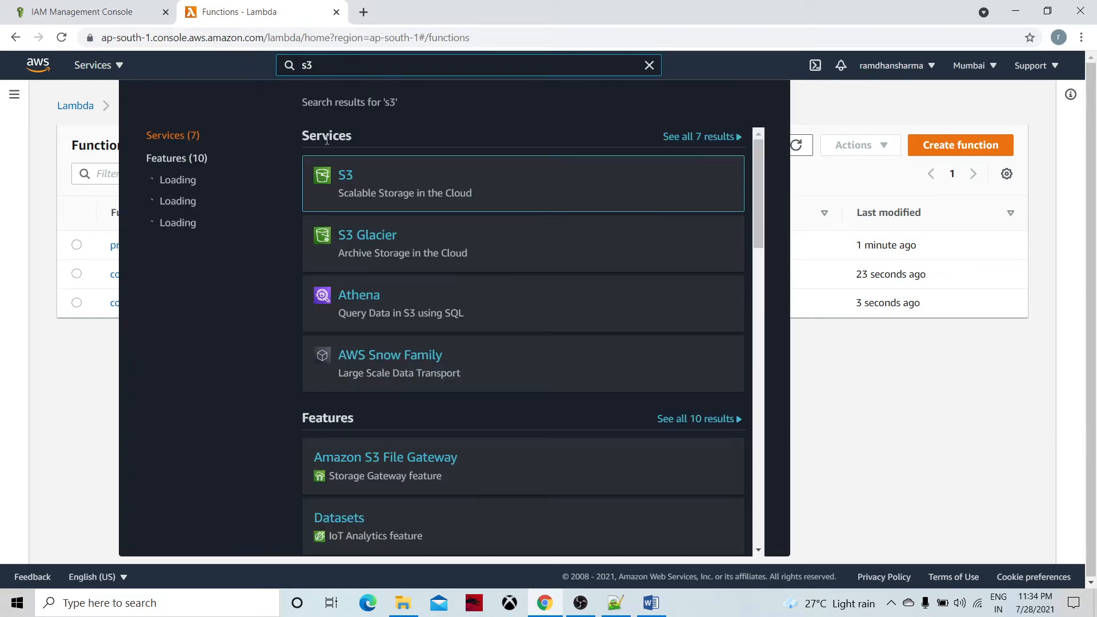
right_click(342, 176)
left_click(369, 184)
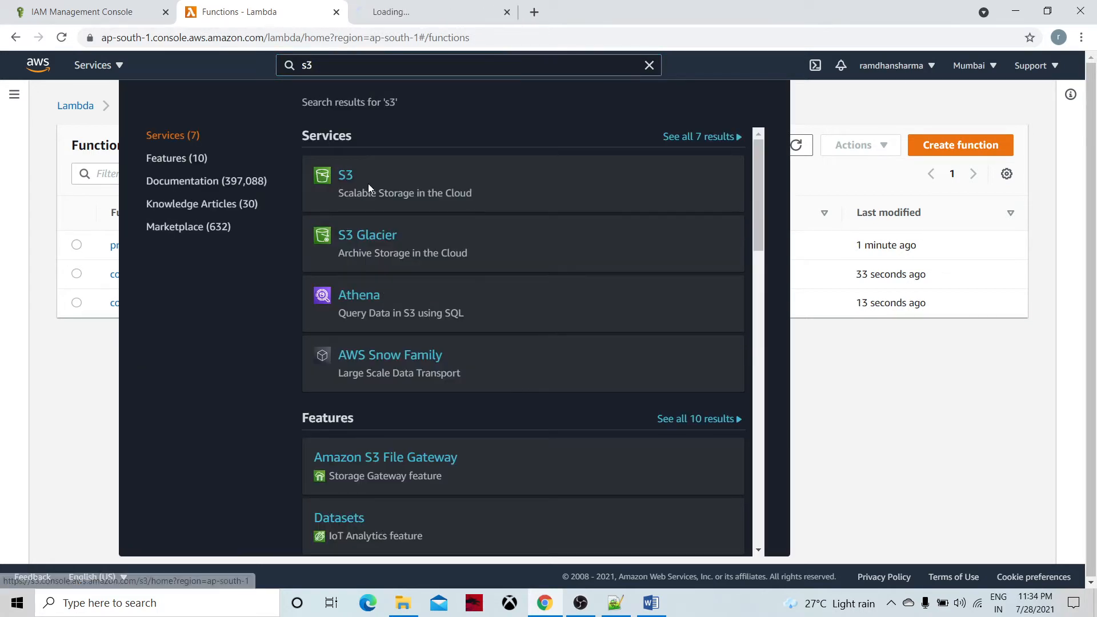
left_click(419, 17)
left_click(313, 11)
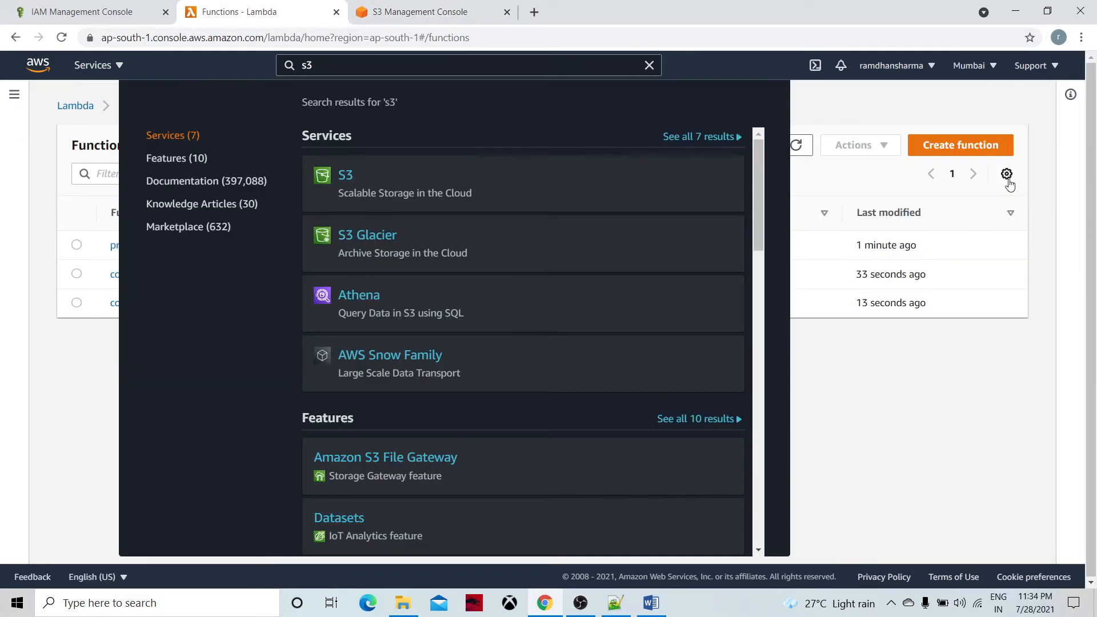
left_click(989, 388)
left_click(469, 18)
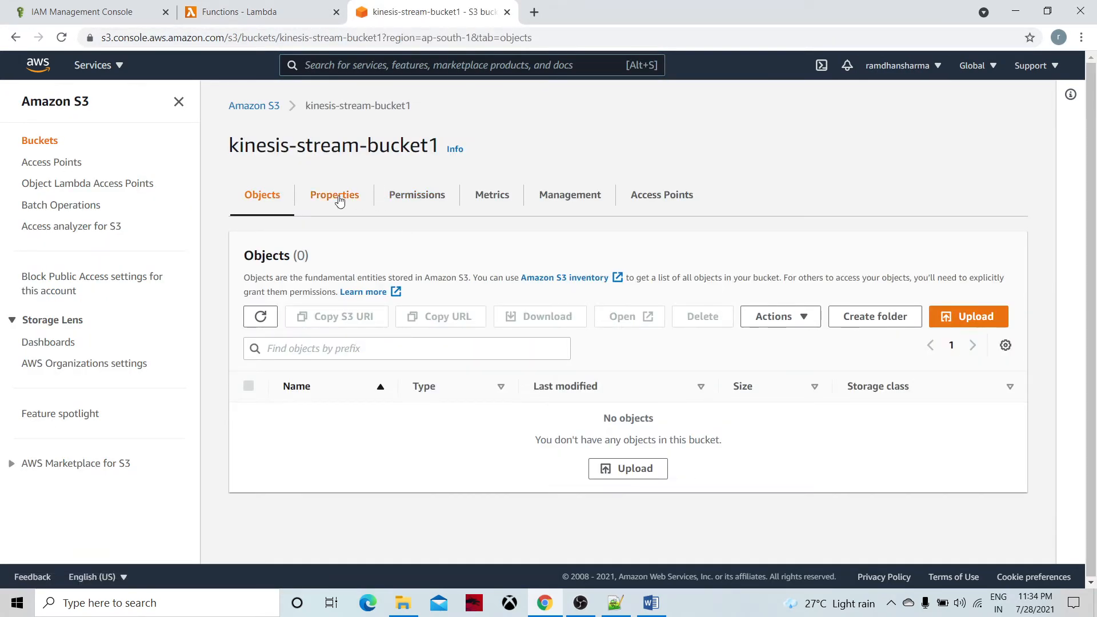
In the properties of kinesis-stream-bucket1, start creating a new event notification
left_click(339, 197)
scroll(479, 284, "down", 6)
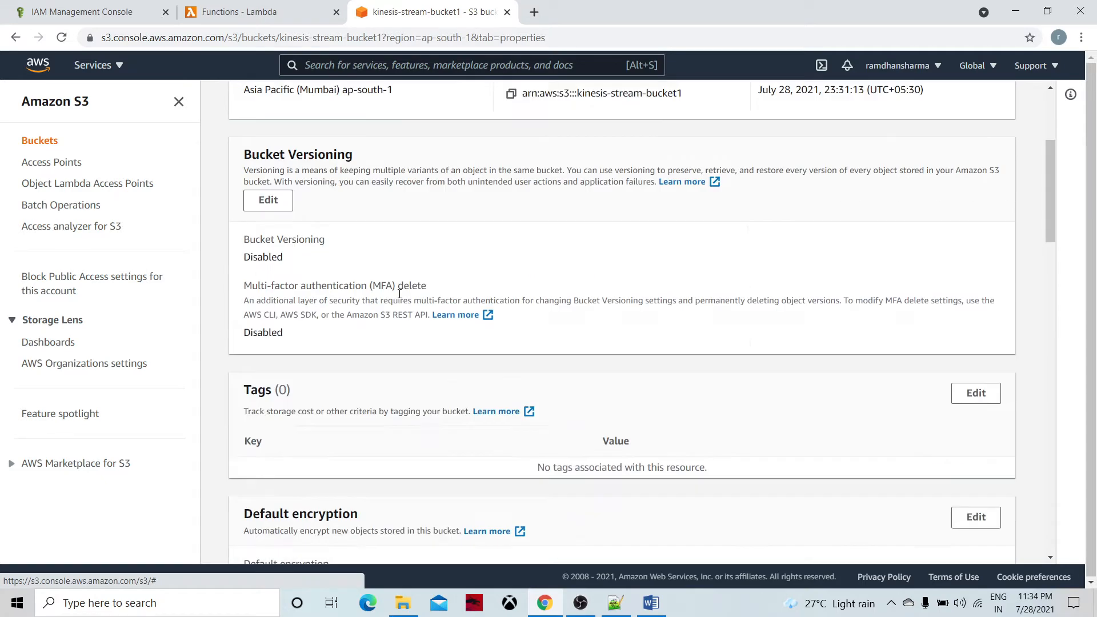
scroll(478, 284, "down", 5)
scroll(423, 371, "down", 5)
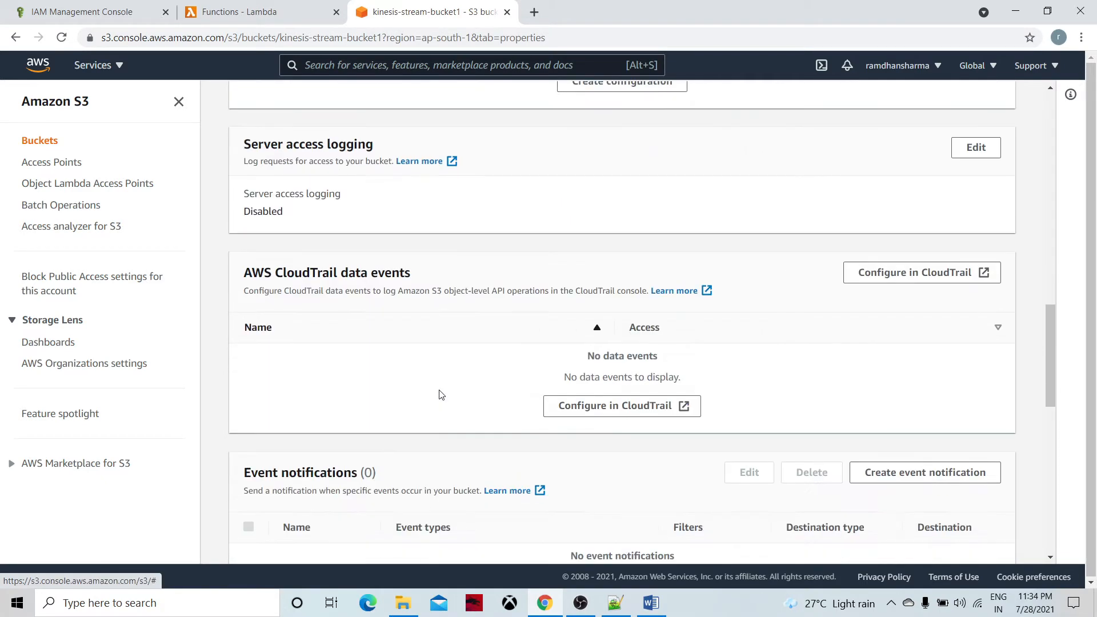
scroll(400, 380, "down", 5)
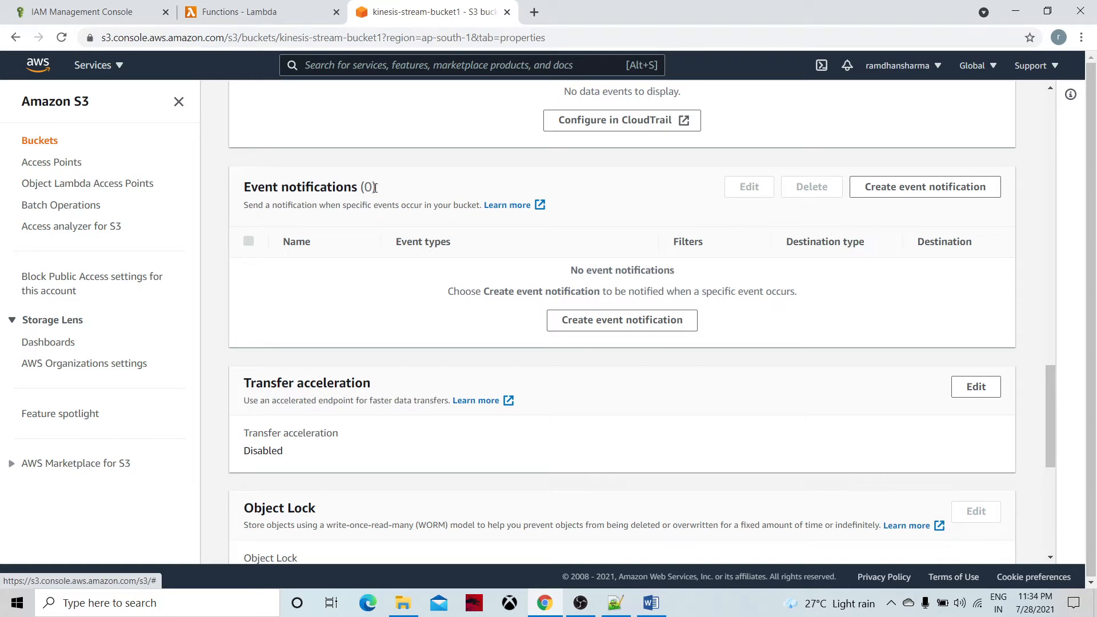
scroll(410, 225, "up", 15)
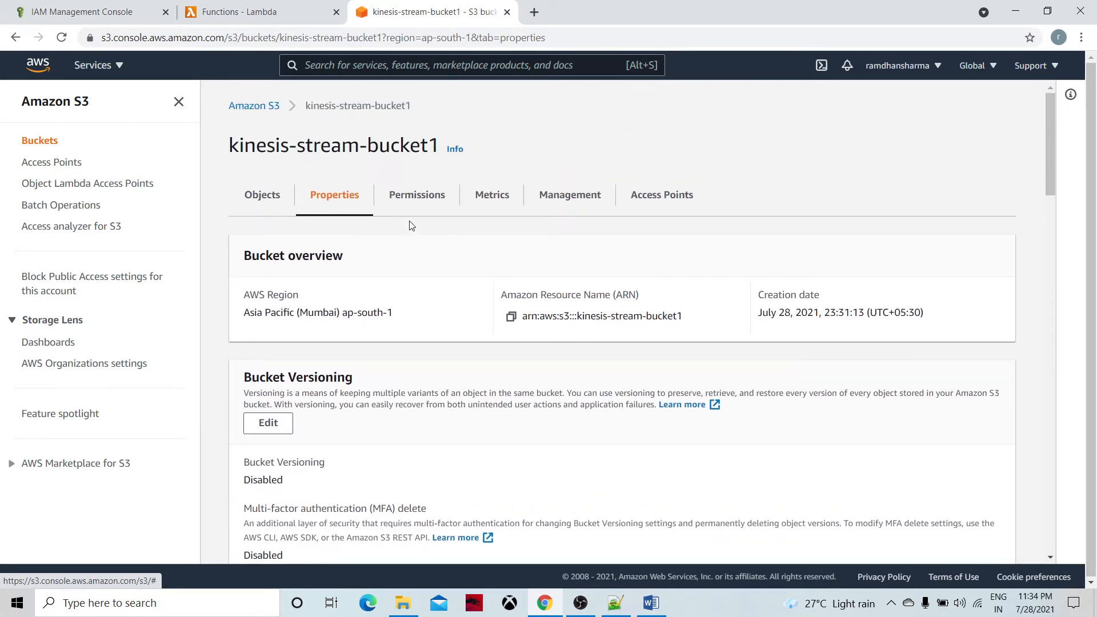
scroll(351, 286, "down", 10)
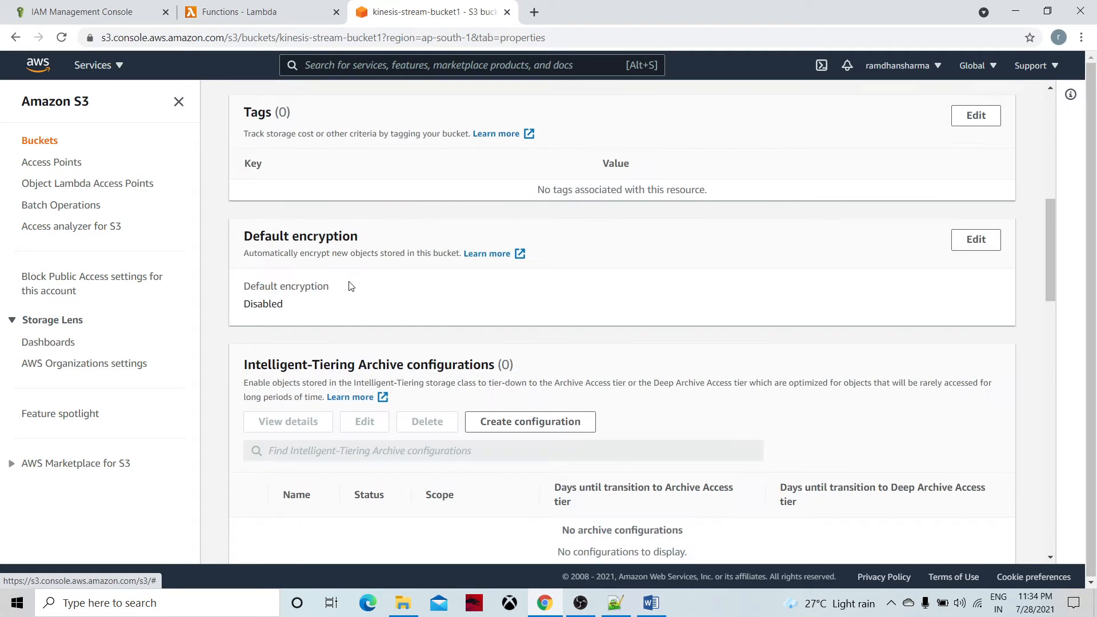
scroll(416, 384, "down", 3)
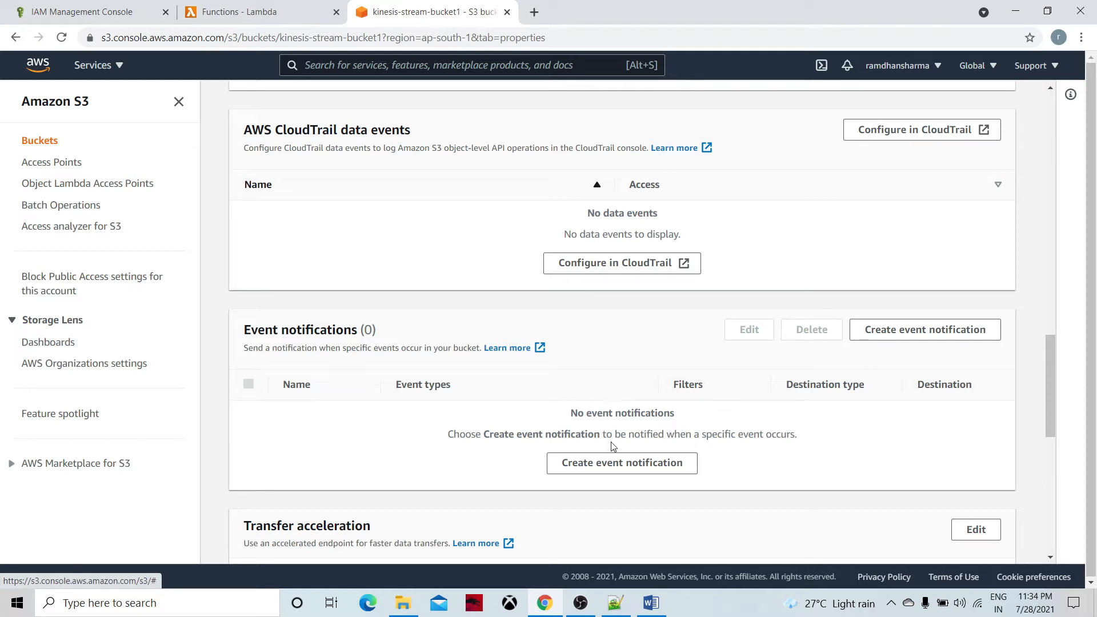
left_click(616, 466)
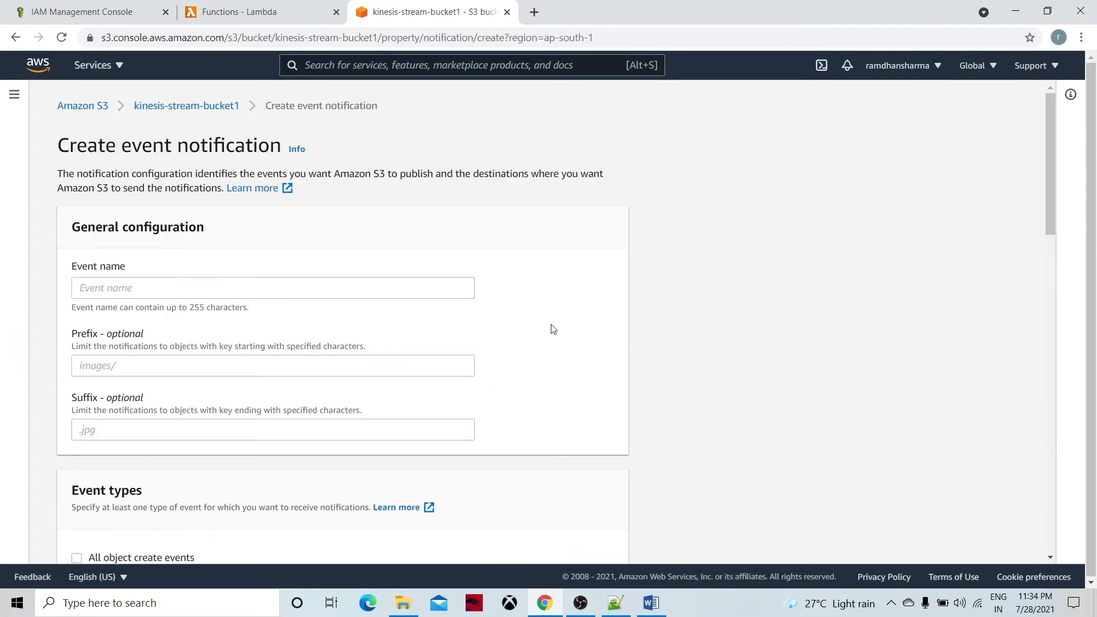
Name the event data-upload and limit the notifications to objects with the suffix .log
left_click(203, 288)
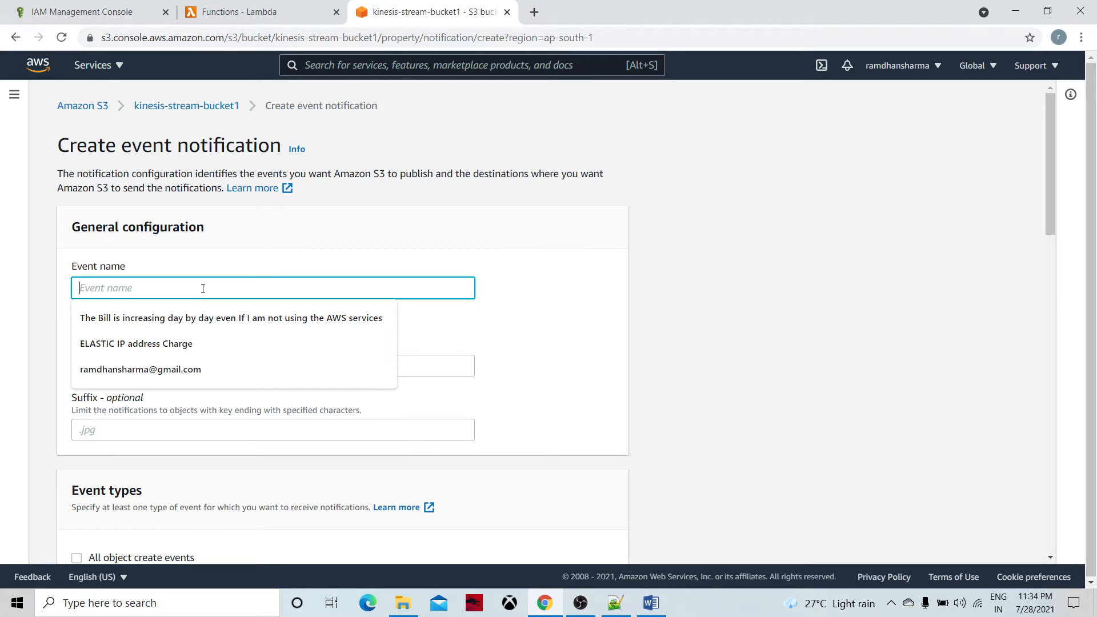
type("fi")
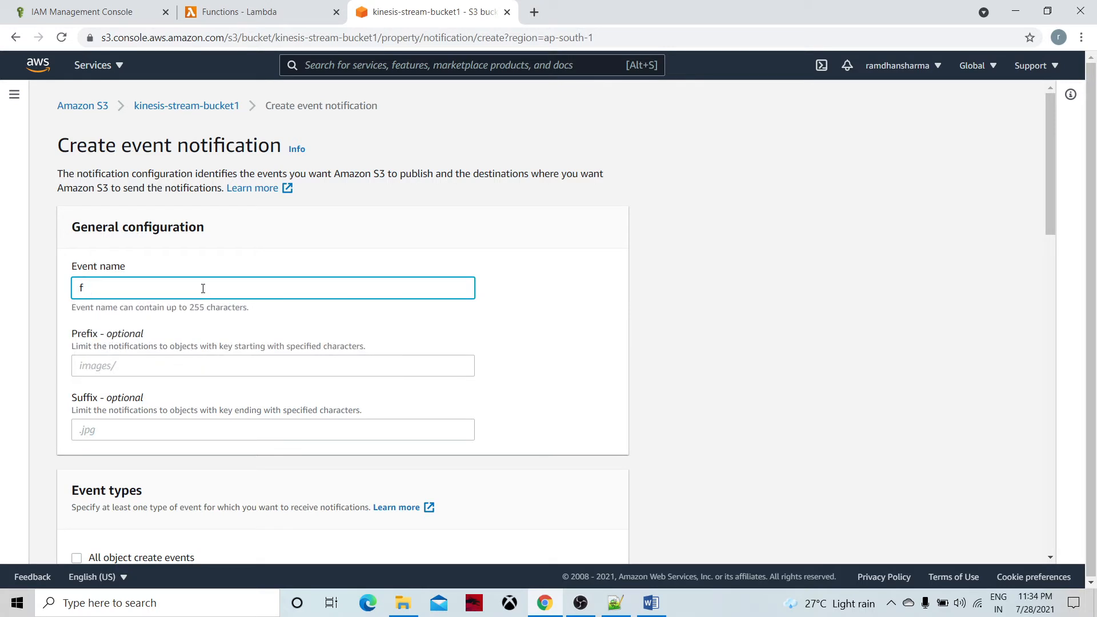
key("BackSpace")
type("data-upload")
scroll(652, 315, "down", 3)
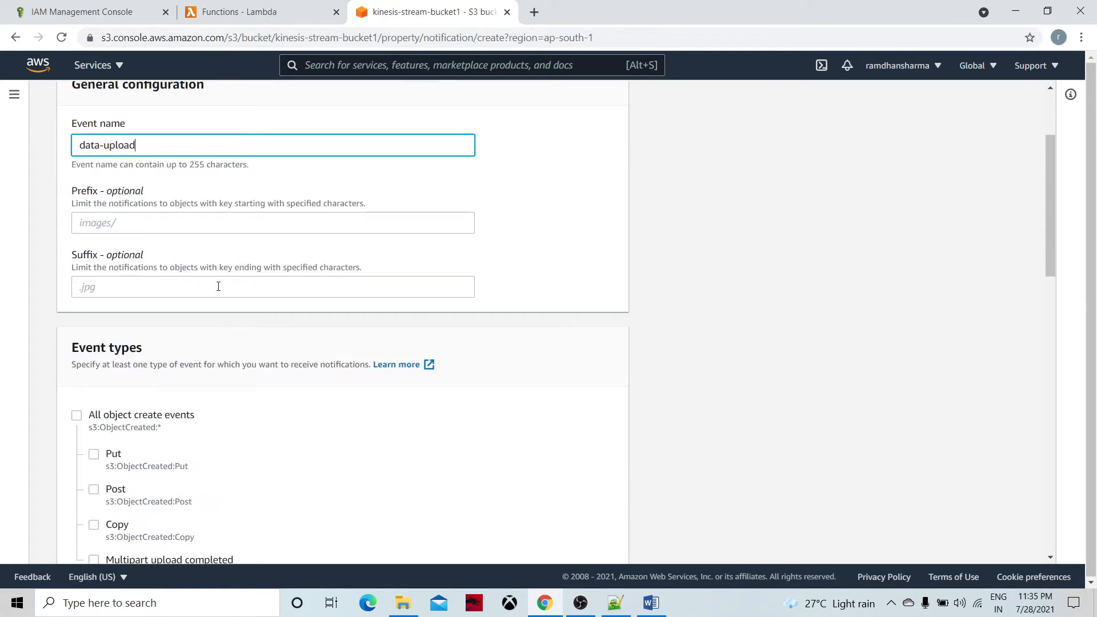
left_click(154, 288)
type(".log")
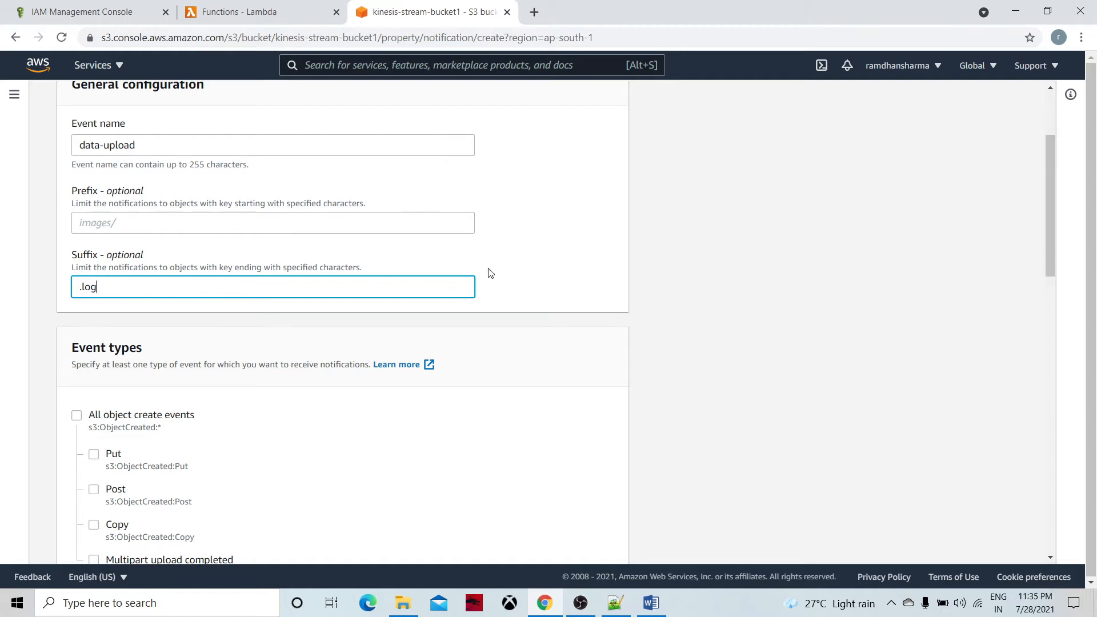
left_click(561, 268)
Enable all object create events as the event type for the notification
scroll(519, 333, "down", 3)
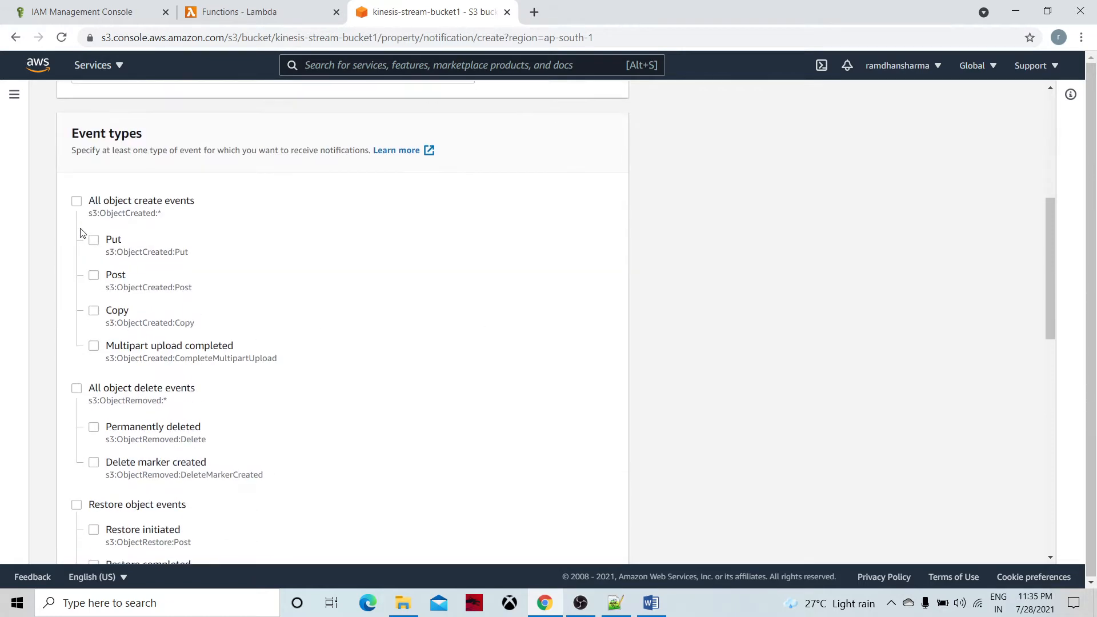
scroll(534, 294, "down", 3)
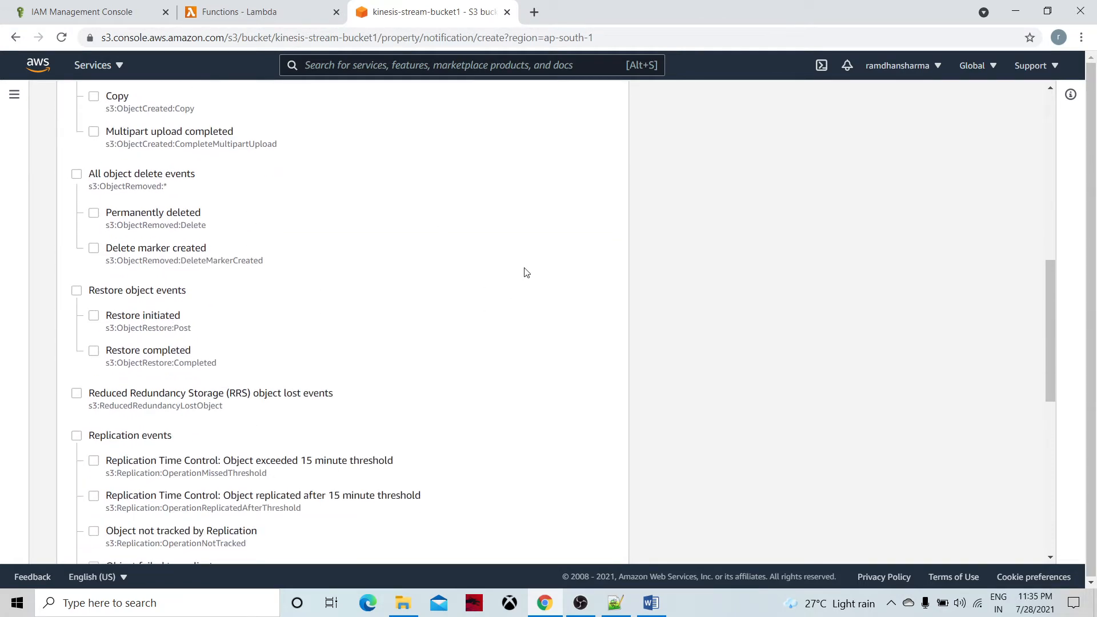
scroll(489, 234, "up", 6)
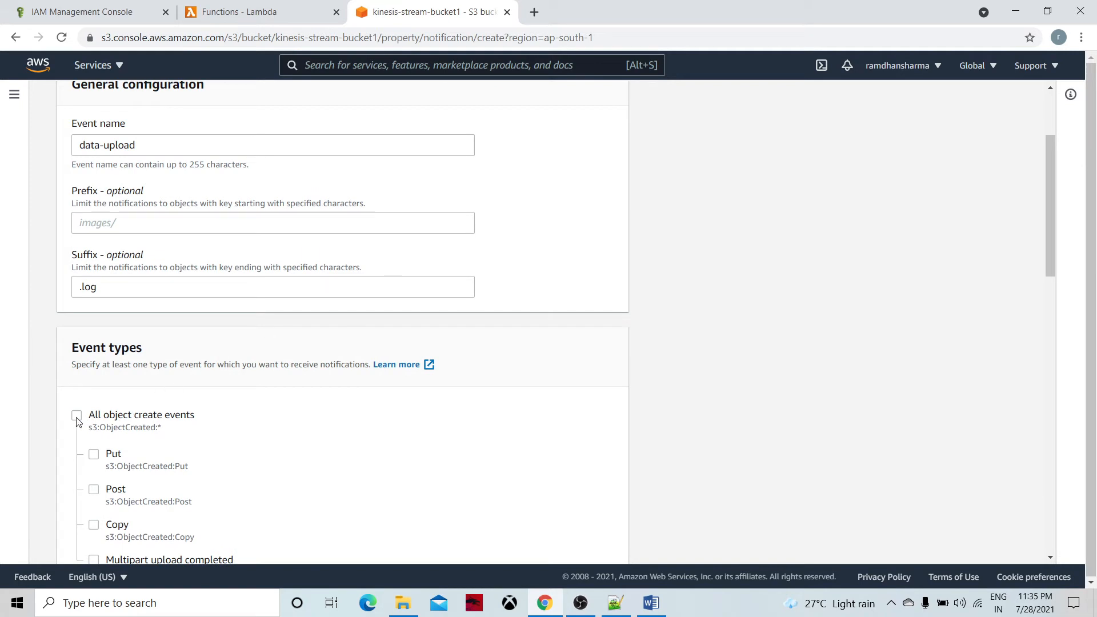
left_click(103, 420)
scroll(529, 395, "down", 4)
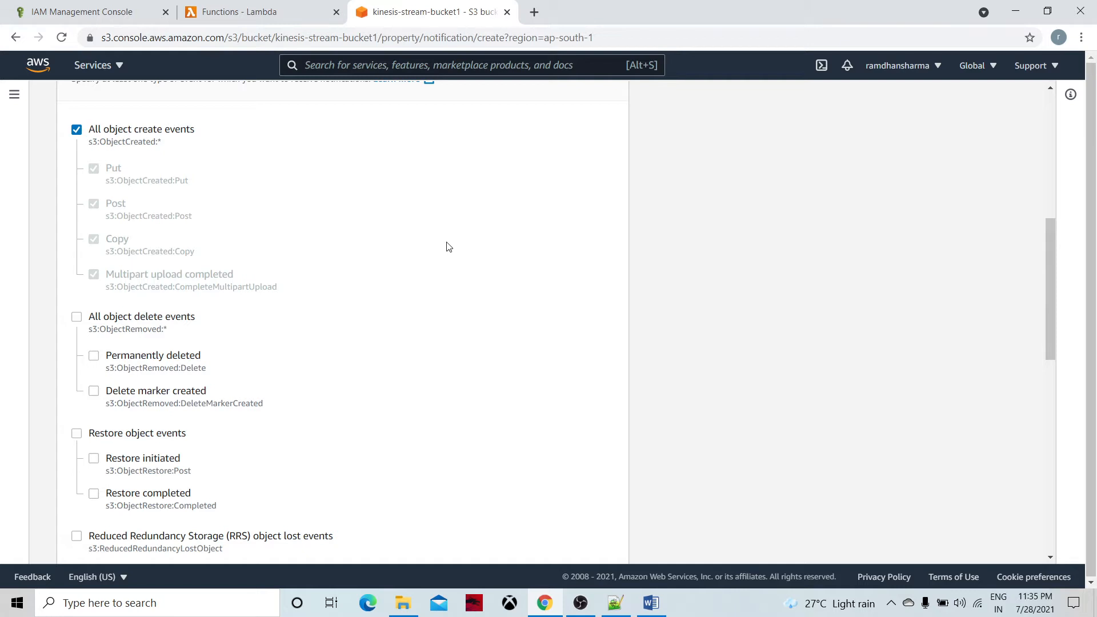
scroll(379, 210, "up", 5)
scroll(379, 211, "down", 7)
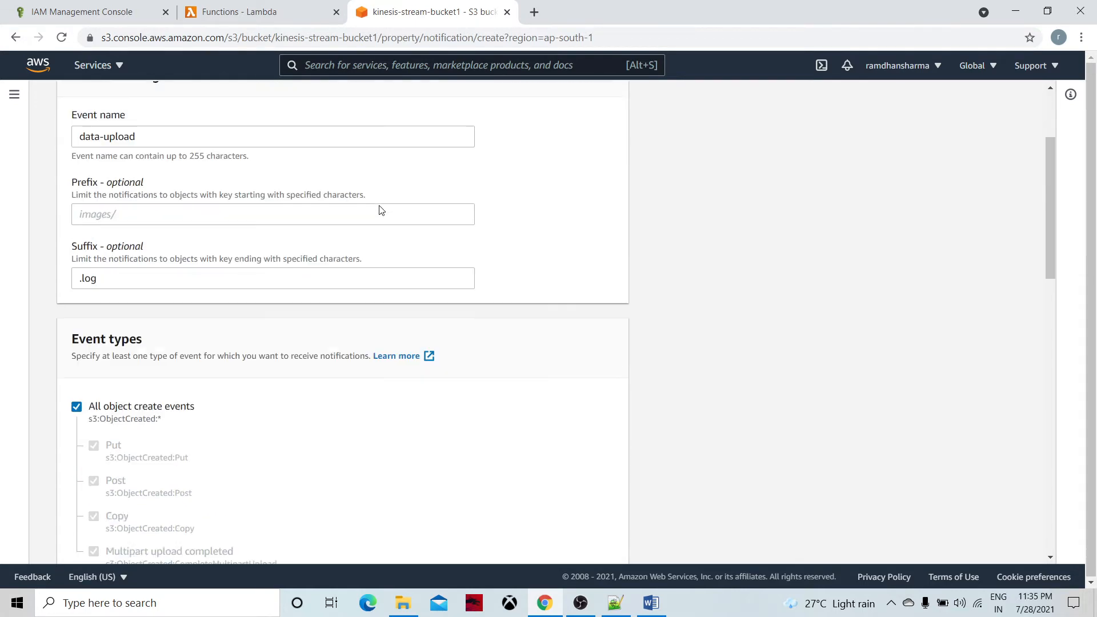
scroll(318, 215, "up", 8)
scroll(315, 216, "down", 7)
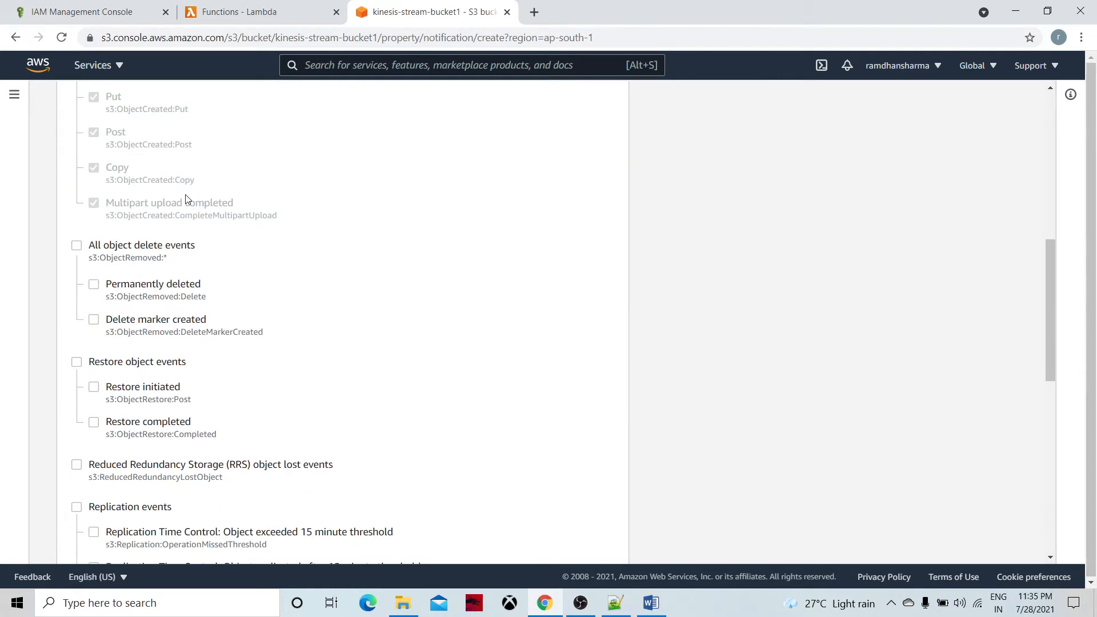
scroll(363, 254, "up", 3)
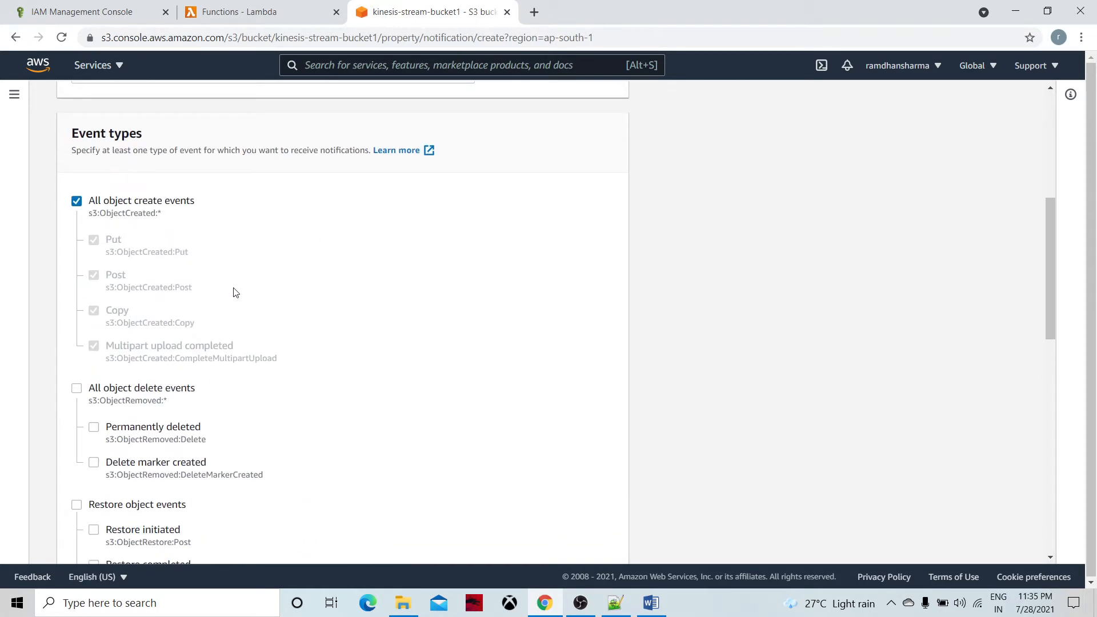
Set the notification's destination to the producer Lambda function and save the changes
scroll(388, 299, "down", 12)
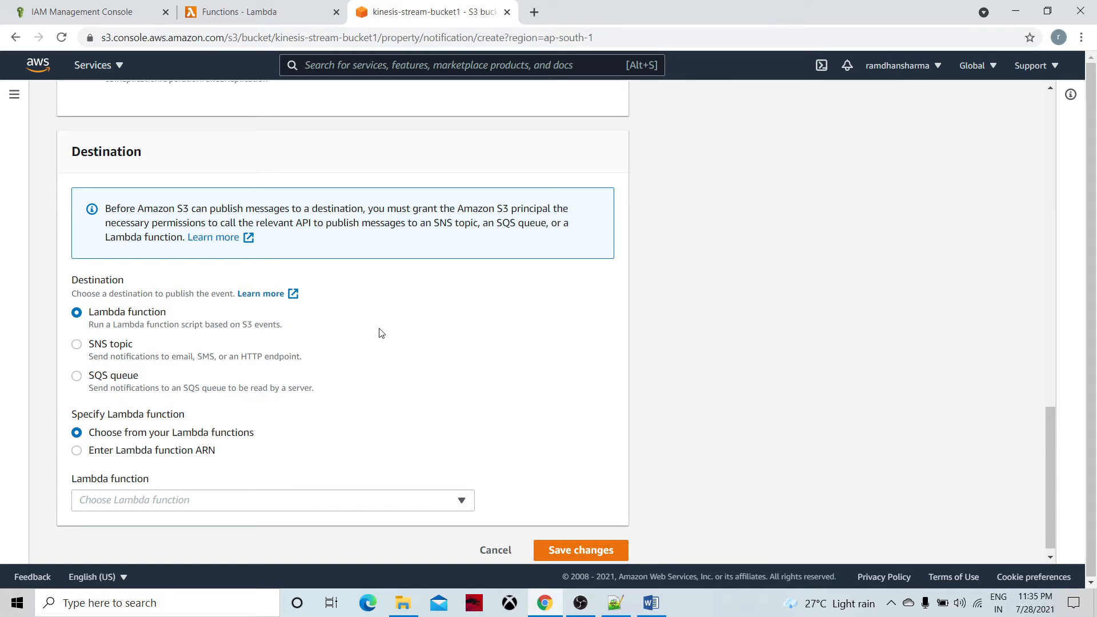
scroll(349, 349, "down", 1)
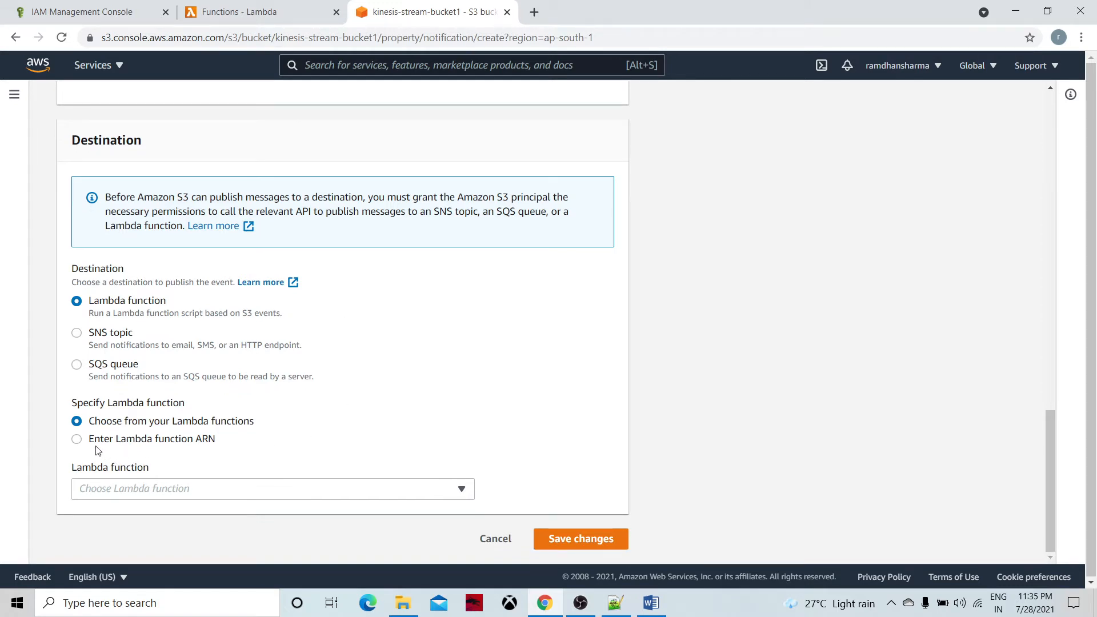
left_click(121, 488)
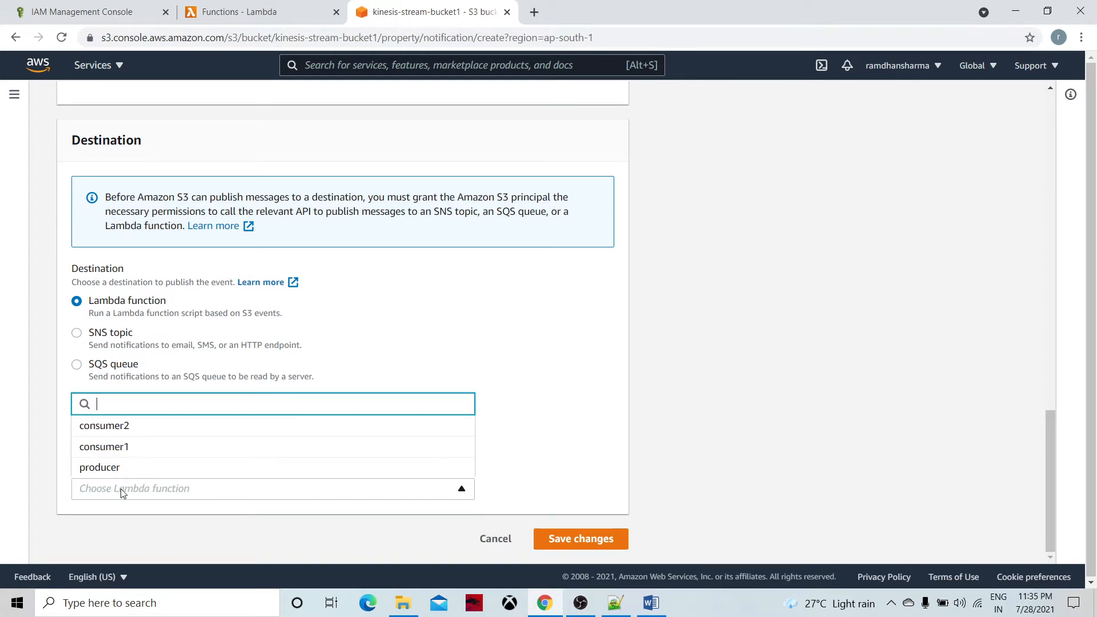
left_click(130, 467)
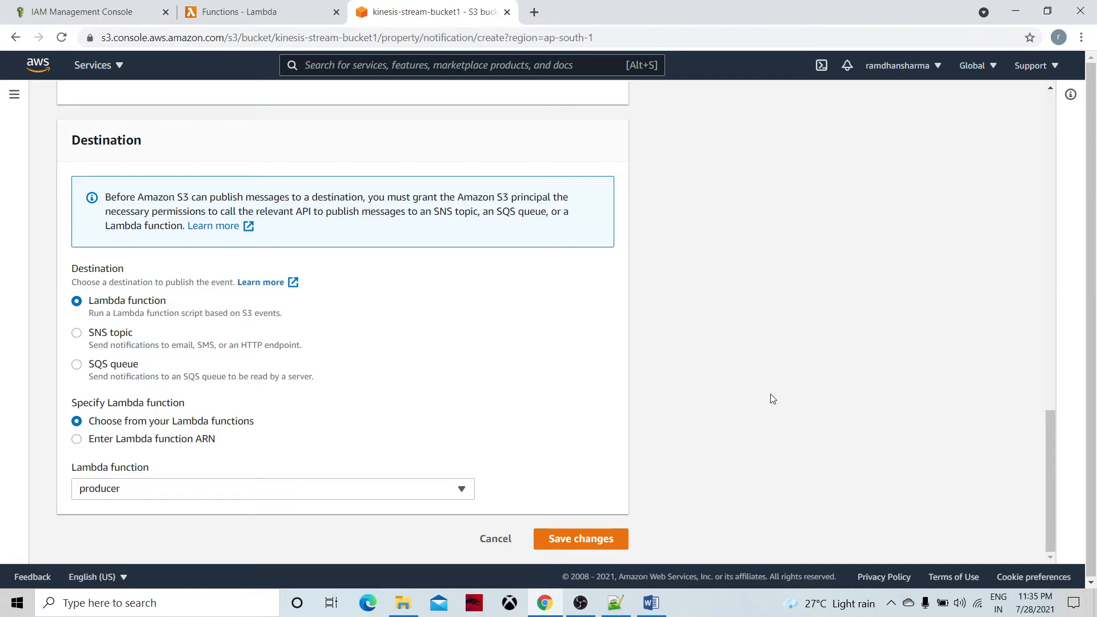
left_click(596, 537)
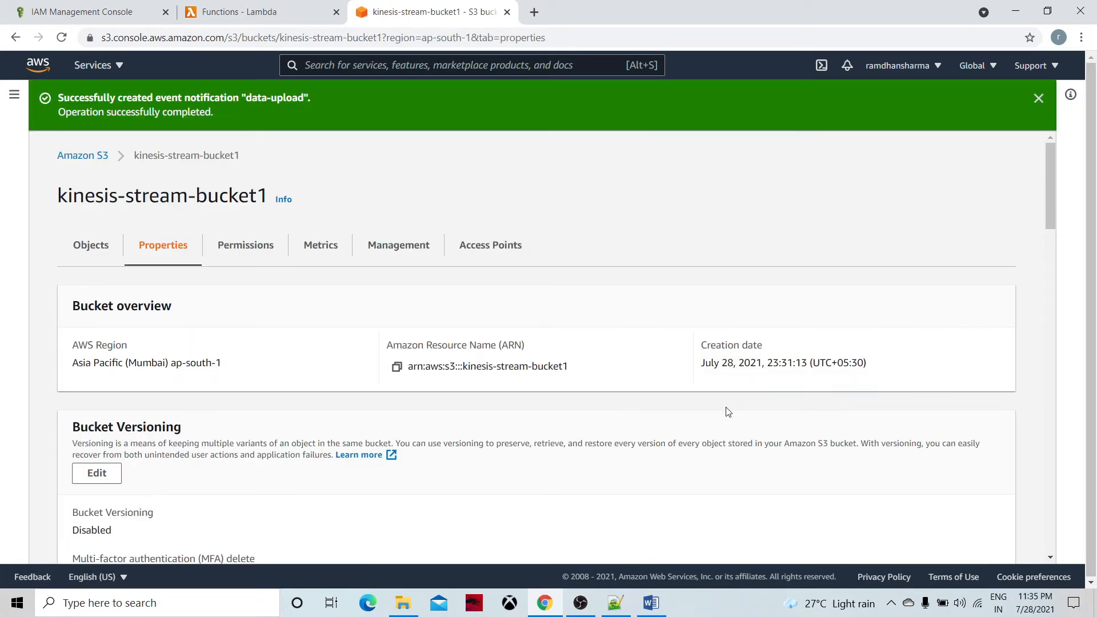
Reopen kinesis-stream-bucket1 from the bucket list, then review the AWS Kinesis Stream architecture diagram in Word and return to Chrome
left_click(86, 156)
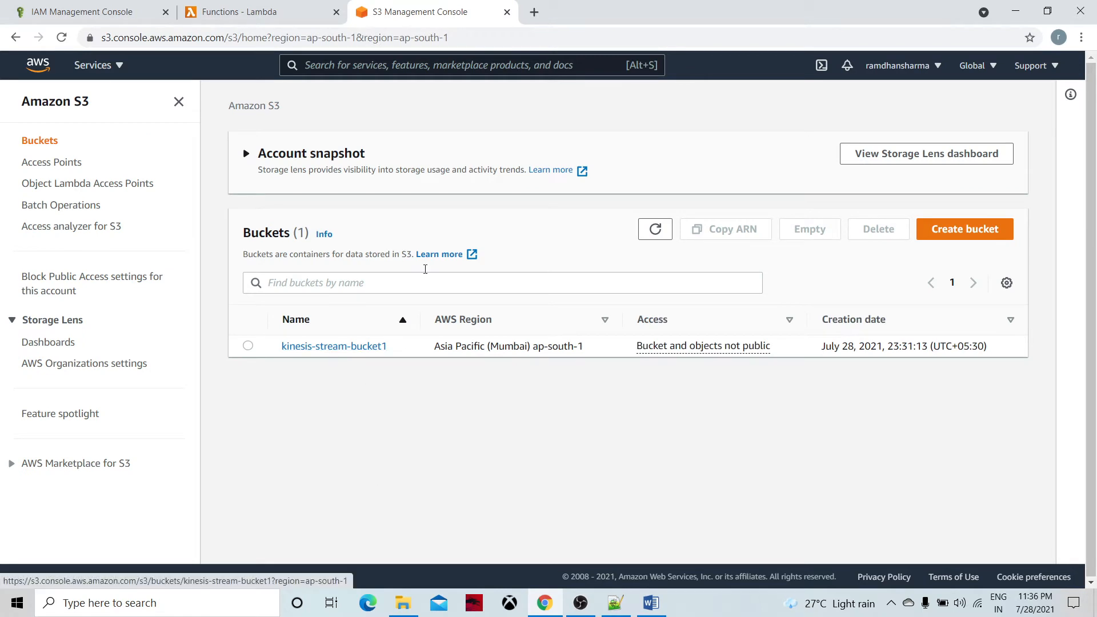
left_click(346, 357)
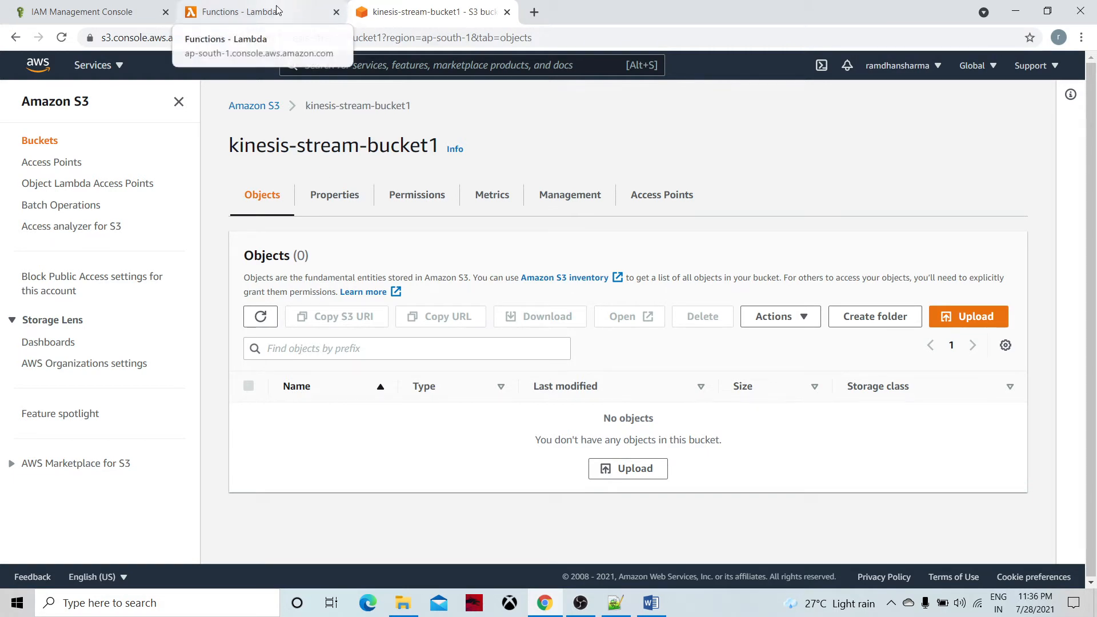
left_click(652, 602)
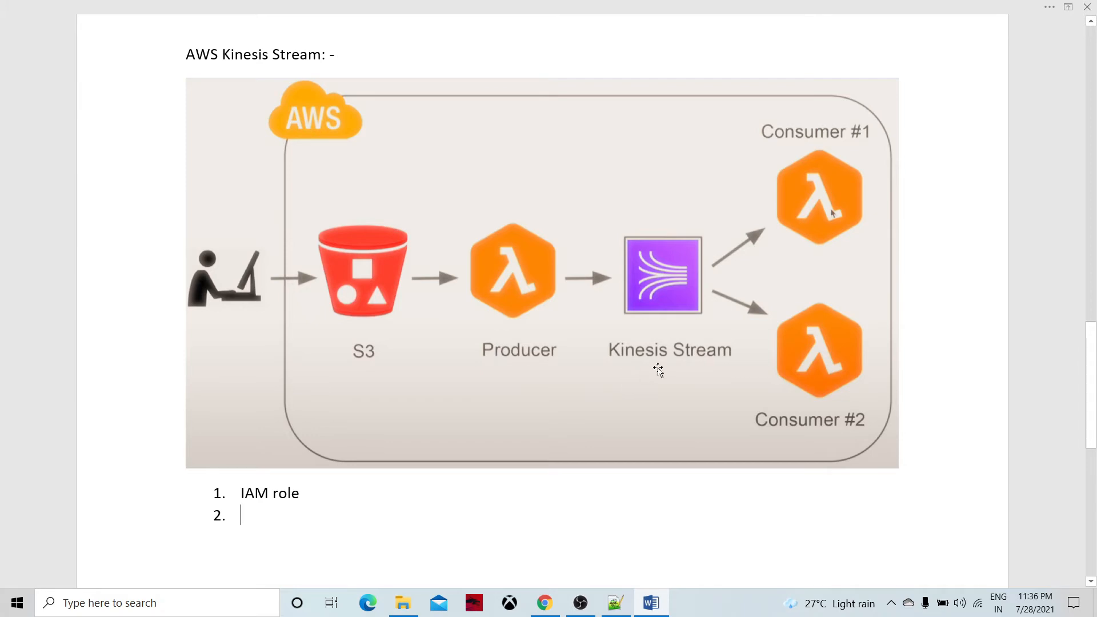
left_click(545, 603)
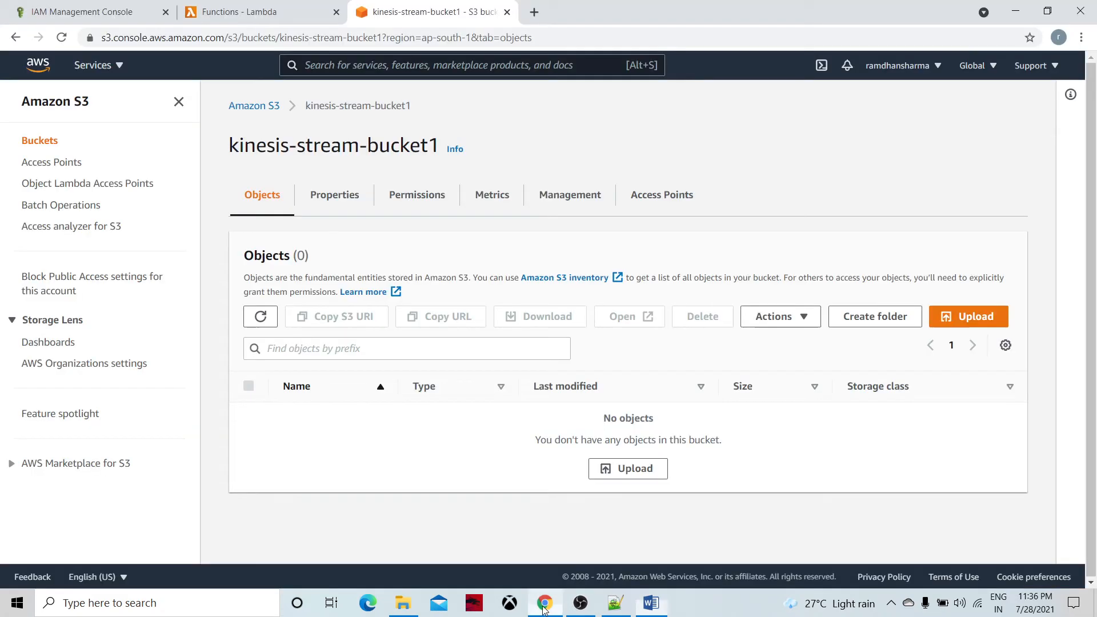
Search the AWS services for kinesis and open the Kinesis service in a new browser tab
left_click(433, 64)
type("kinesis")
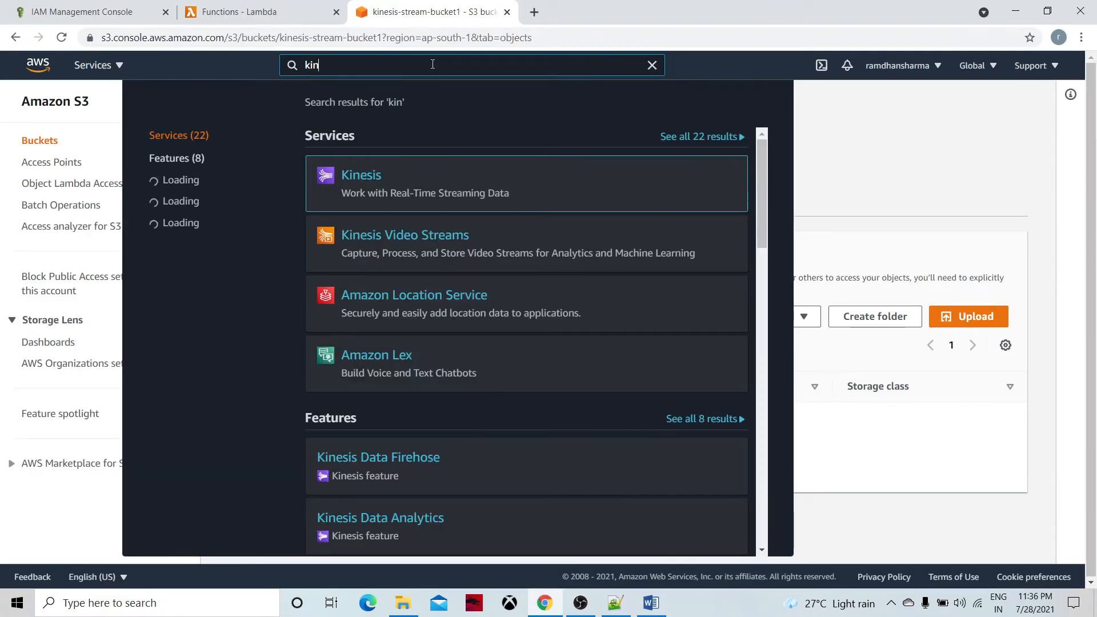
right_click(381, 173)
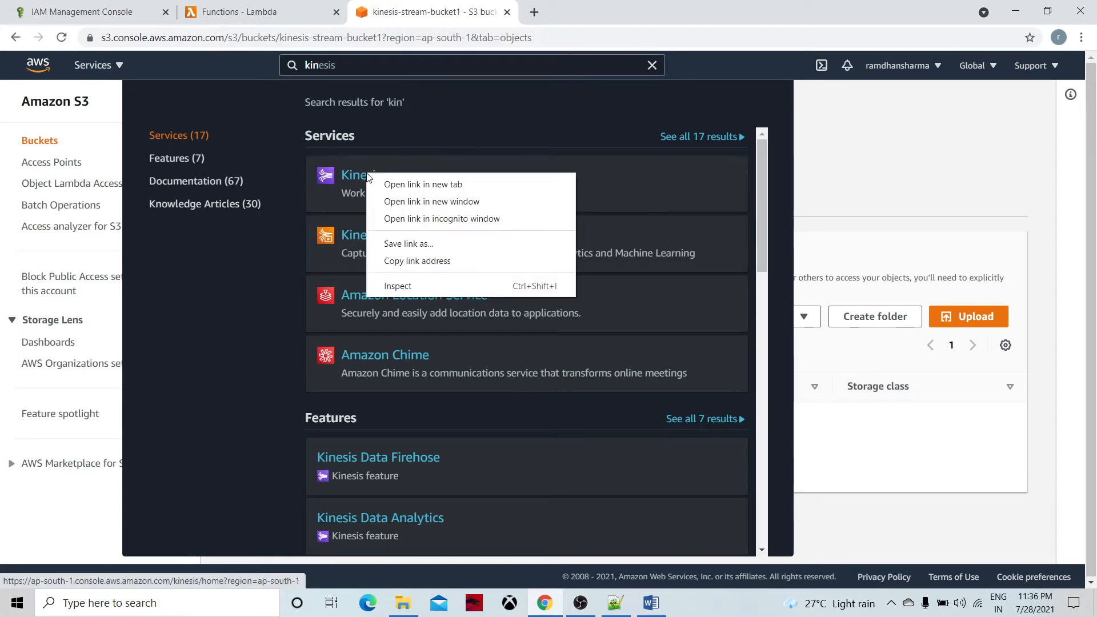
key("Escape")
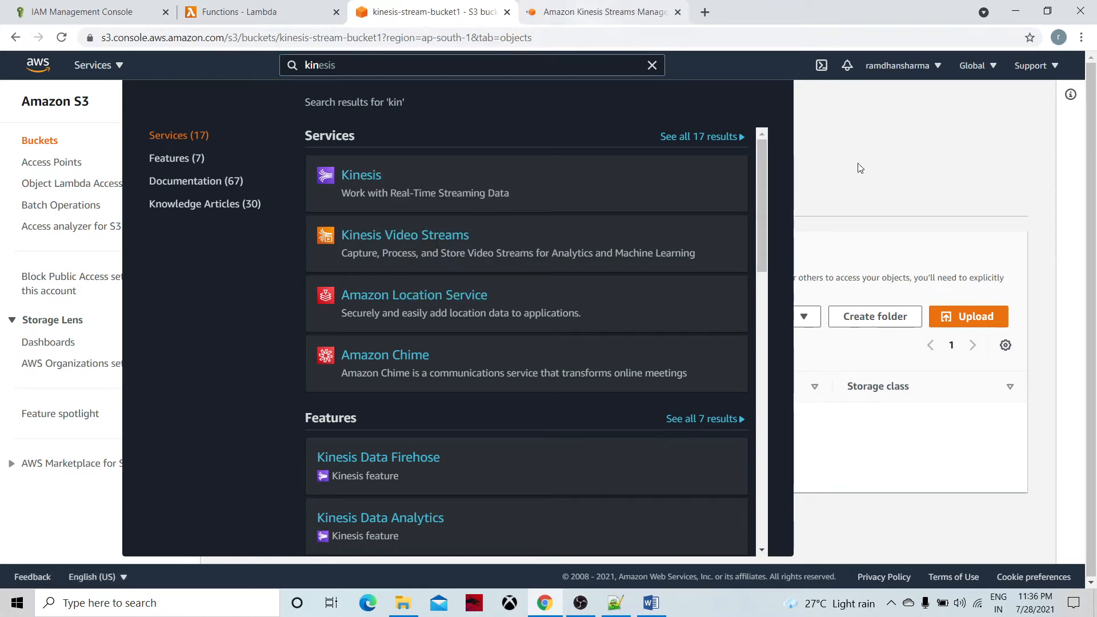
left_click(904, 194)
left_click(609, 16)
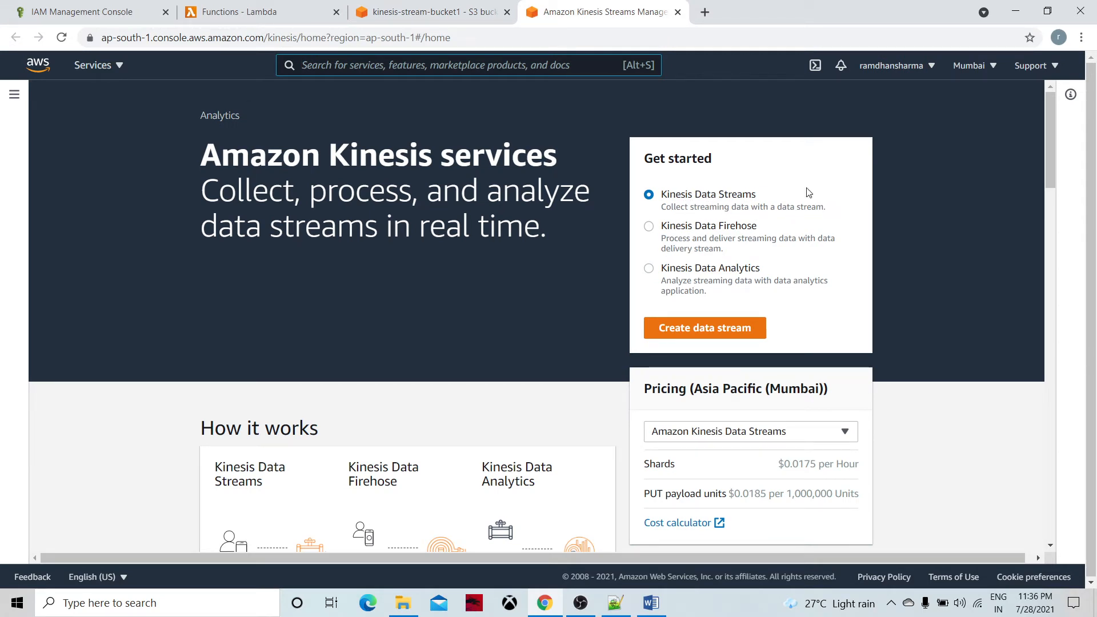
Look over the Kinesis service overview and start creating a Kinesis data stream
scroll(534, 279, "down", 3)
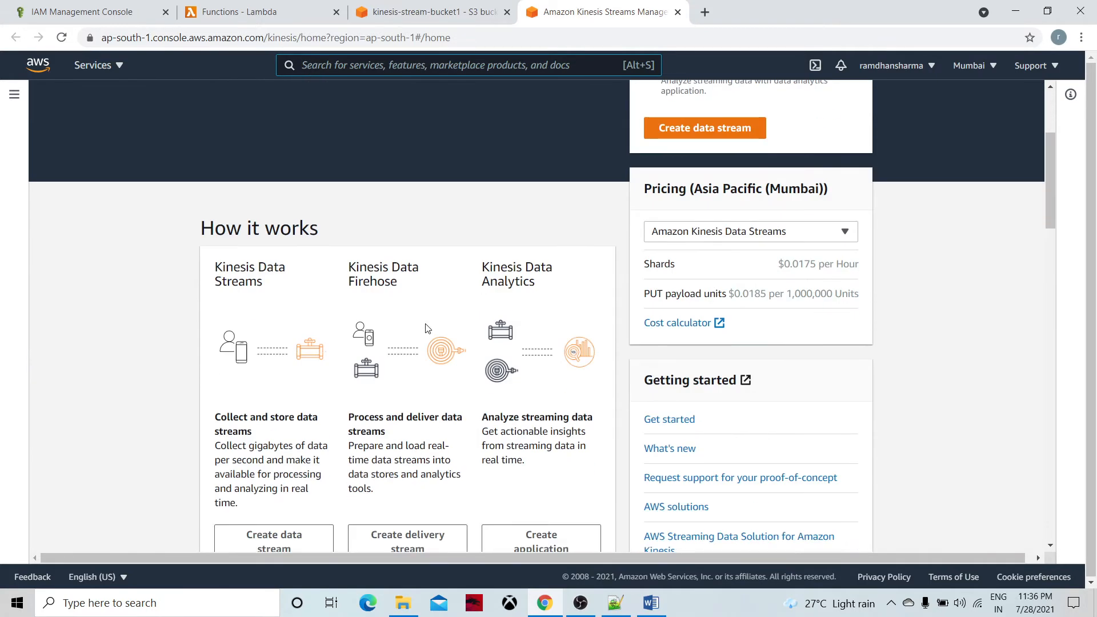
scroll(297, 311, "up", 1)
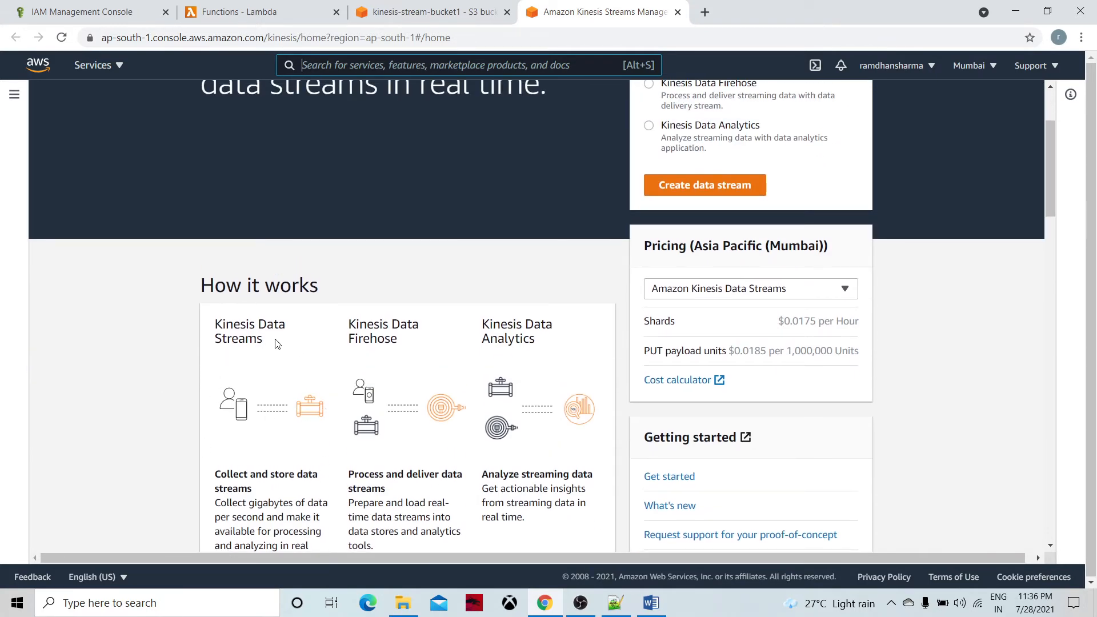
scroll(601, 222, "up", 2)
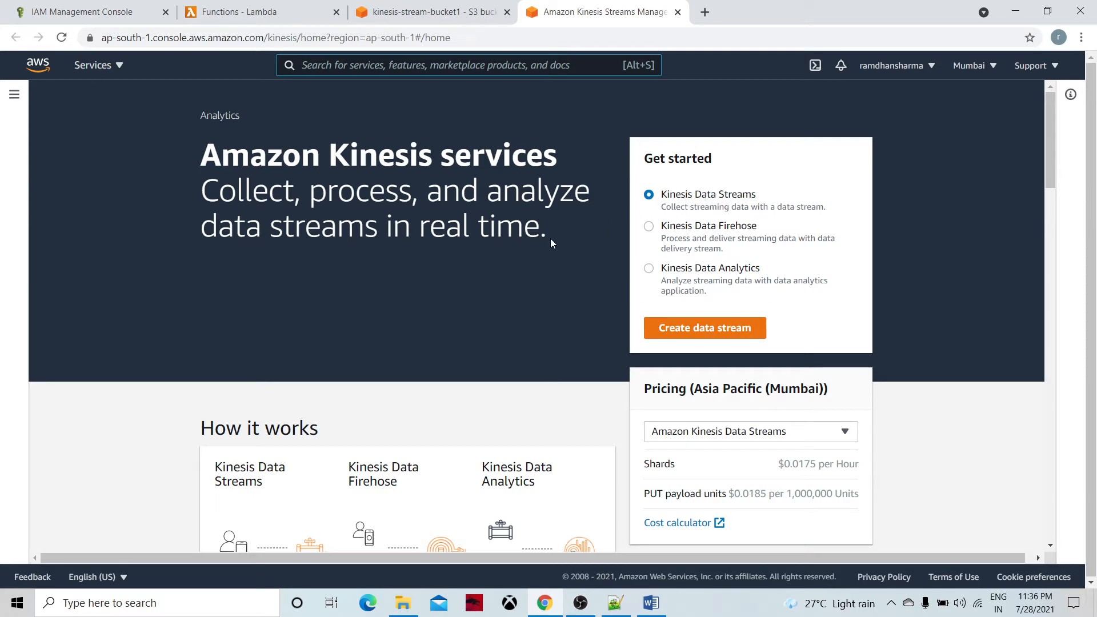
left_click(709, 332)
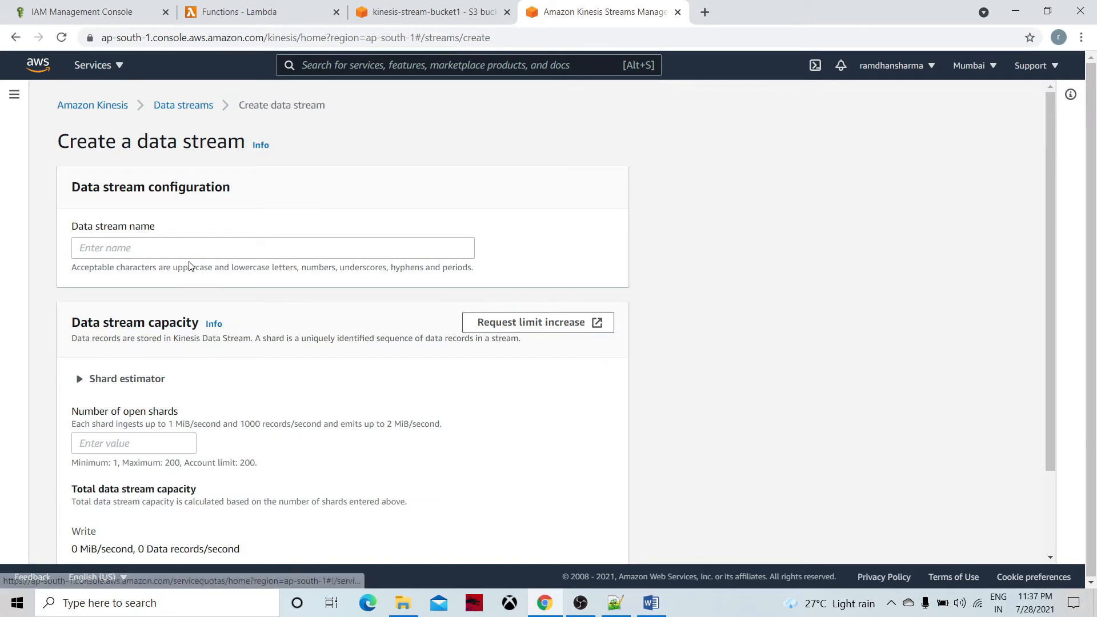
Name the new data stream kinesis-data-stream
left_click(161, 249)
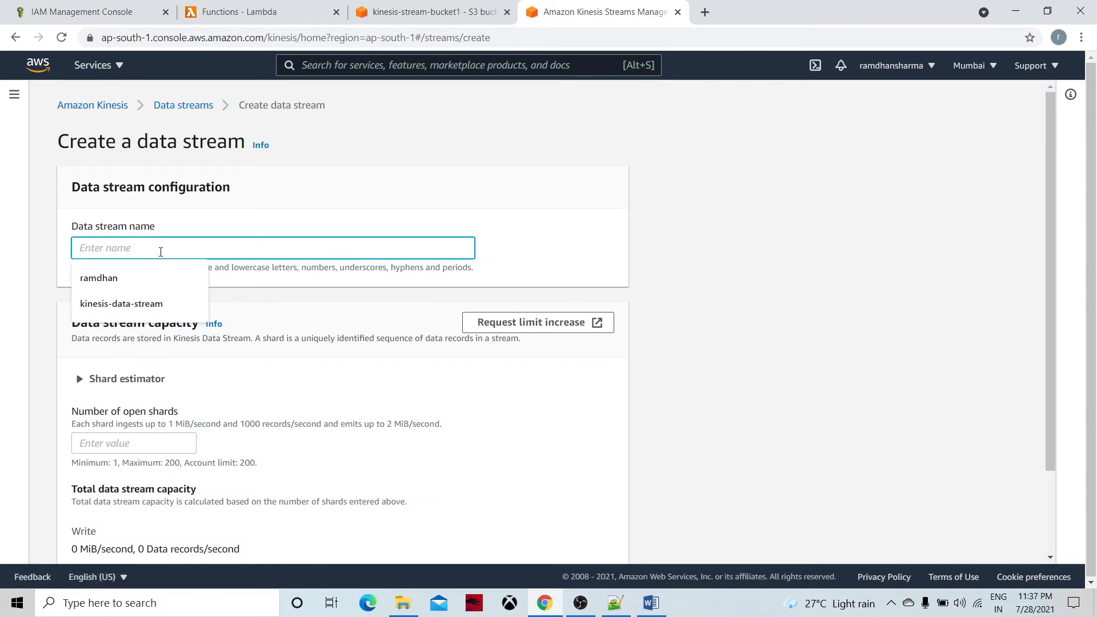
left_click(142, 304)
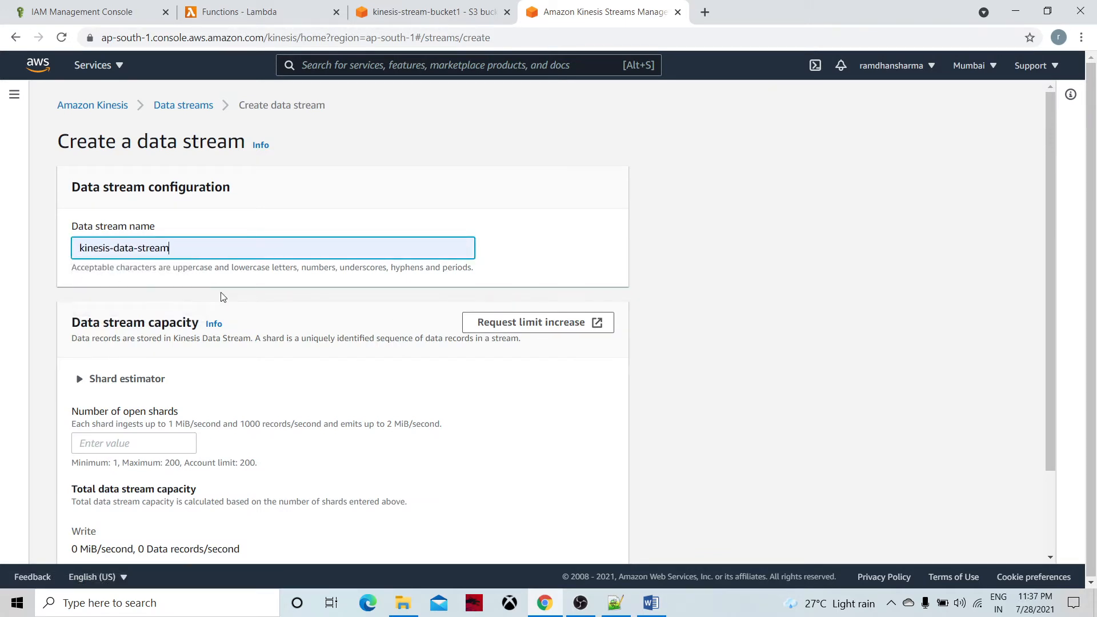
left_click(593, 221)
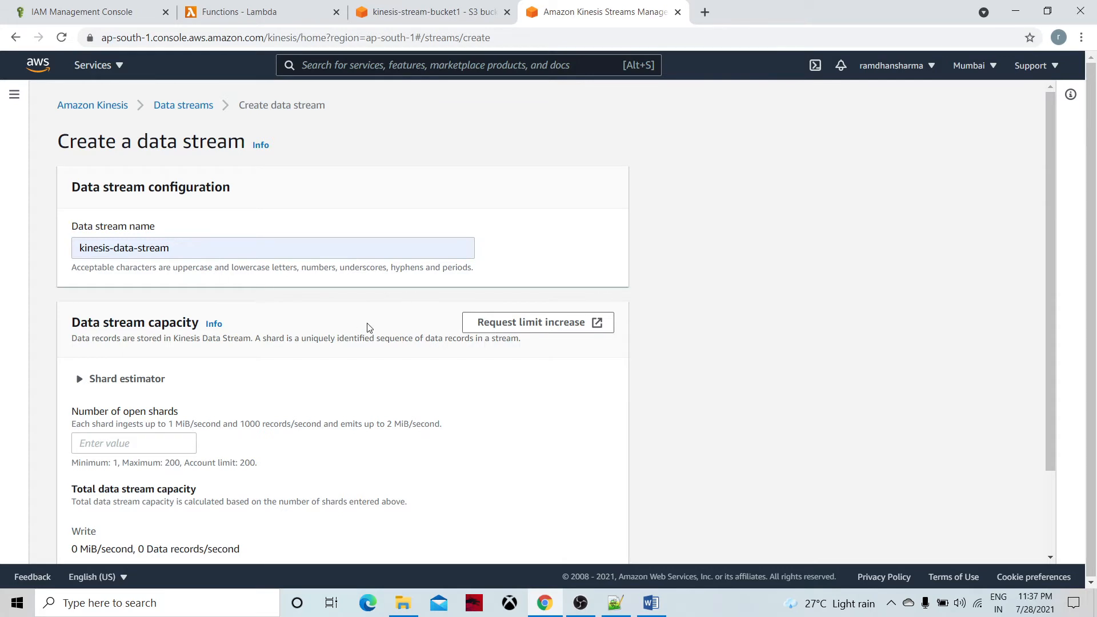
Expand the shard estimator to view its settings and set the number of open shards to 2
scroll(368, 327, "down", 2)
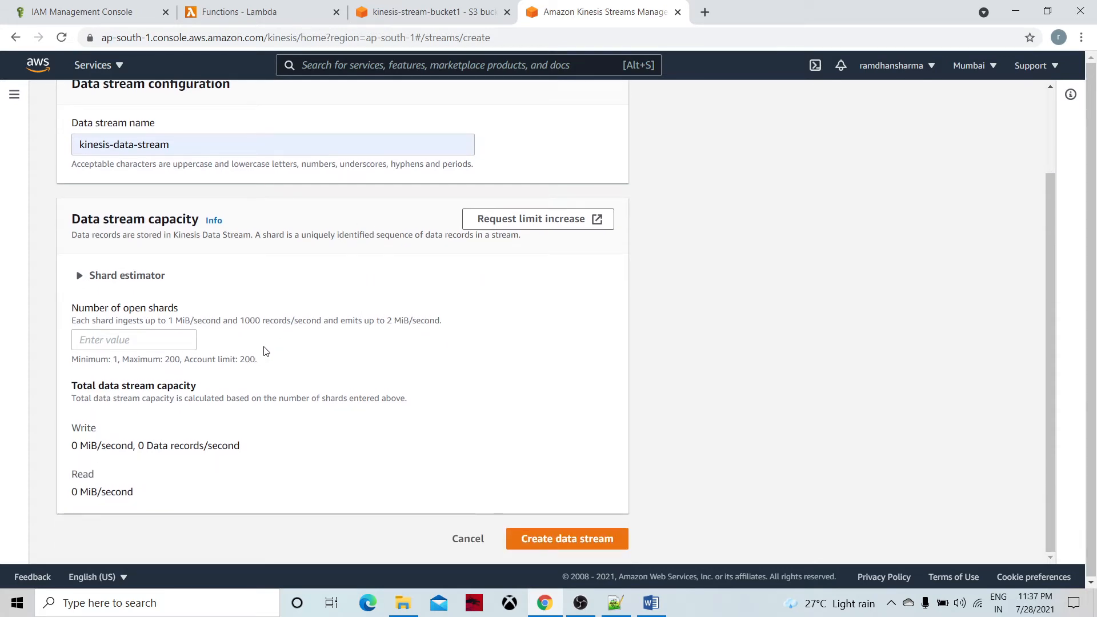
left_click(81, 276)
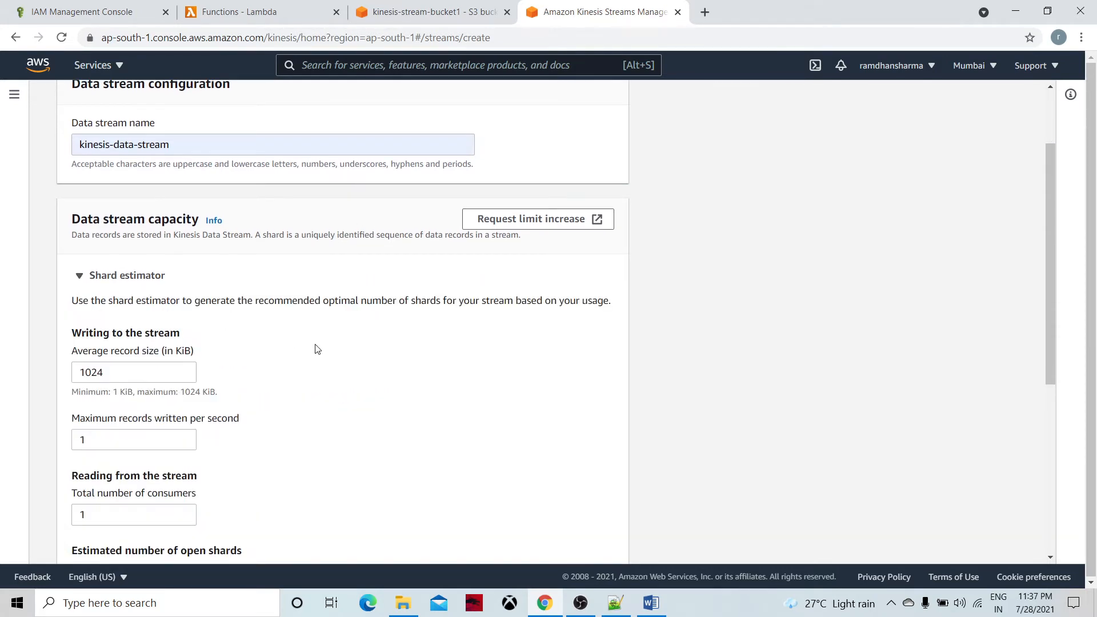
scroll(354, 402, "down", 3)
scroll(362, 367, "up", 3)
scroll(387, 370, "down", 5)
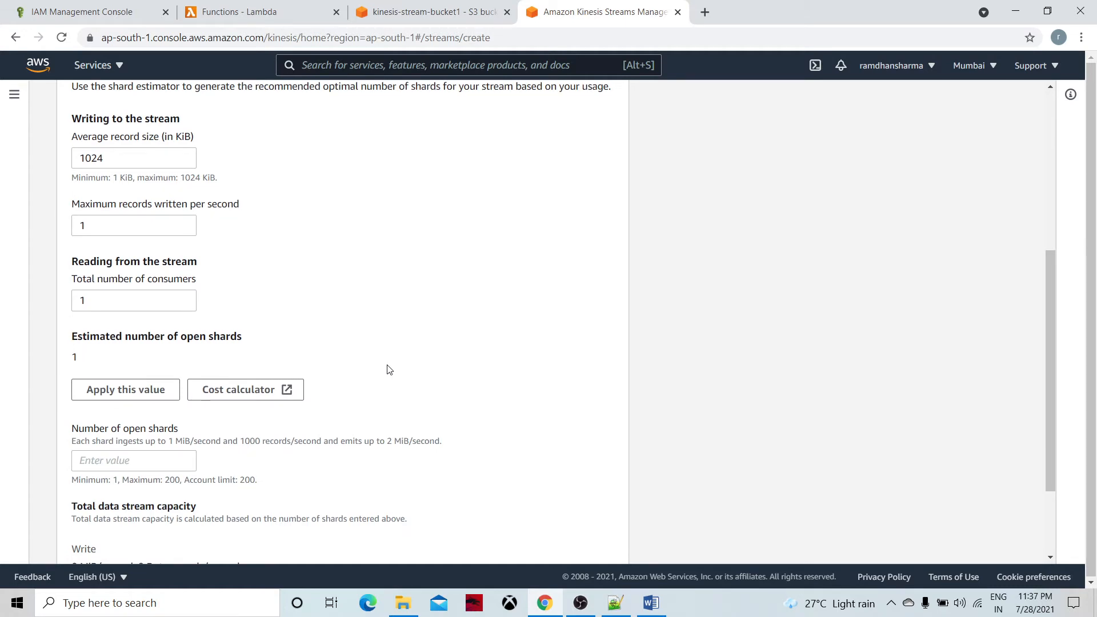
left_click(137, 393)
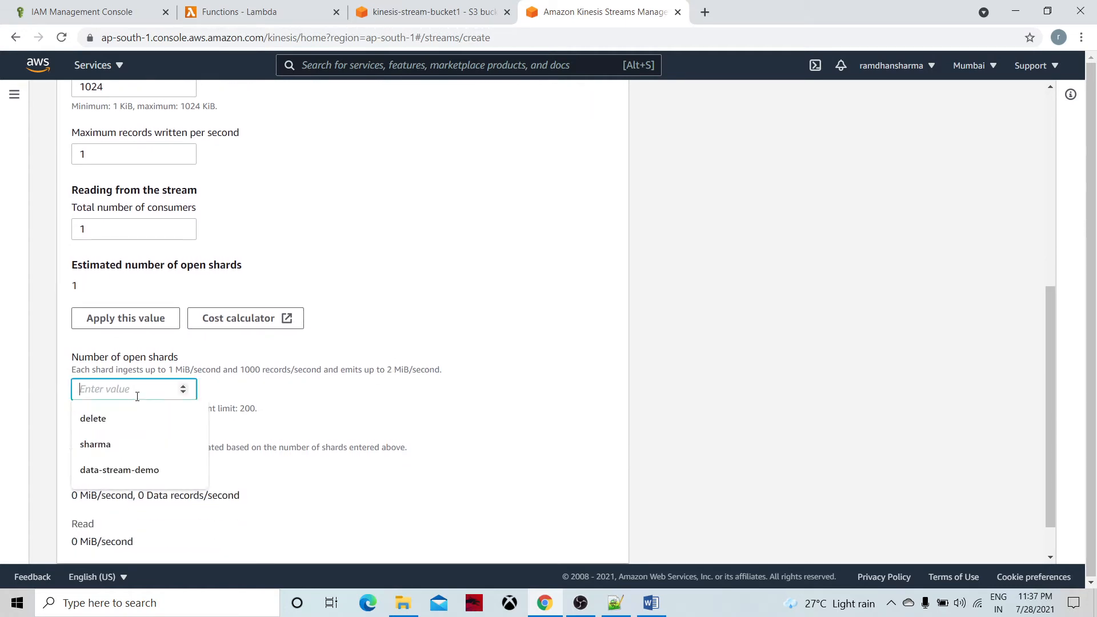
type("2")
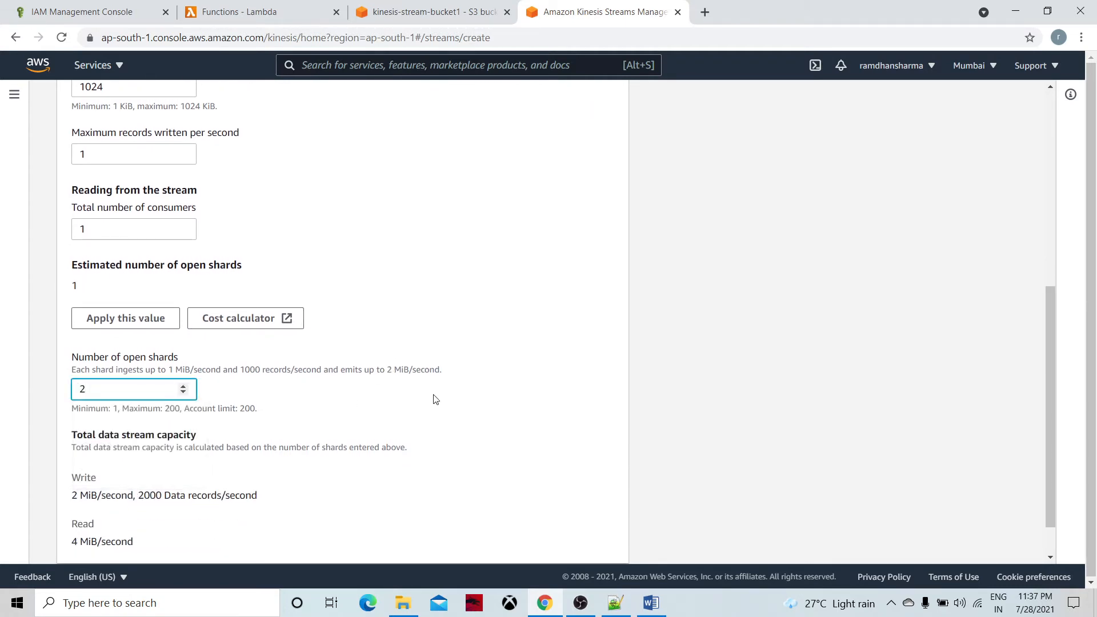
left_click(436, 400)
Review the stream's capacity settings and create the data stream
scroll(449, 407, "down", 1)
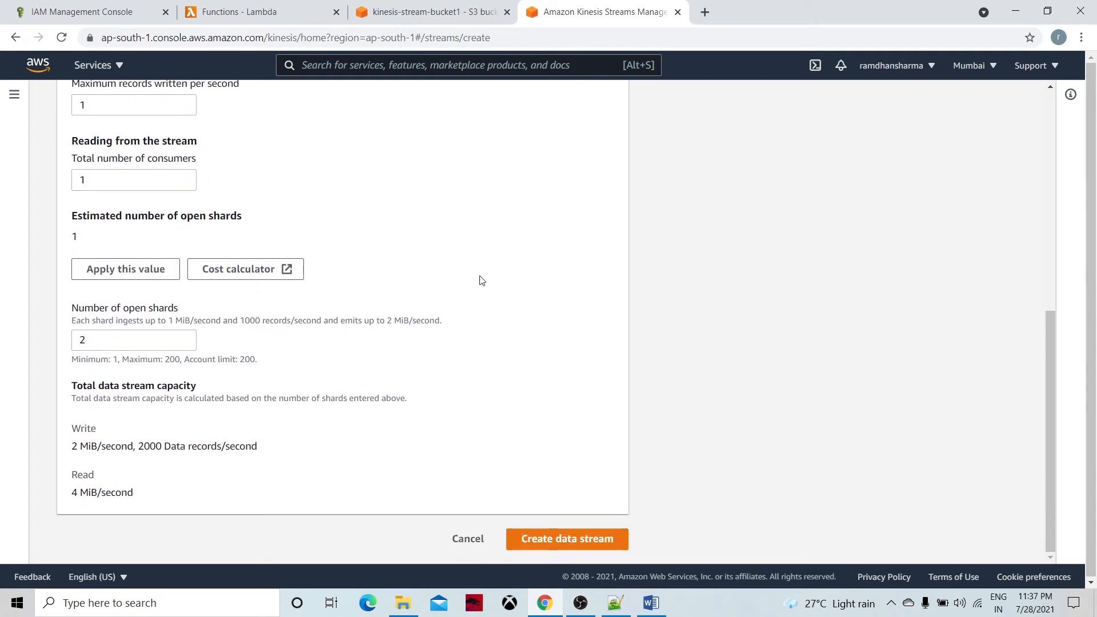
scroll(480, 280, "up", 10)
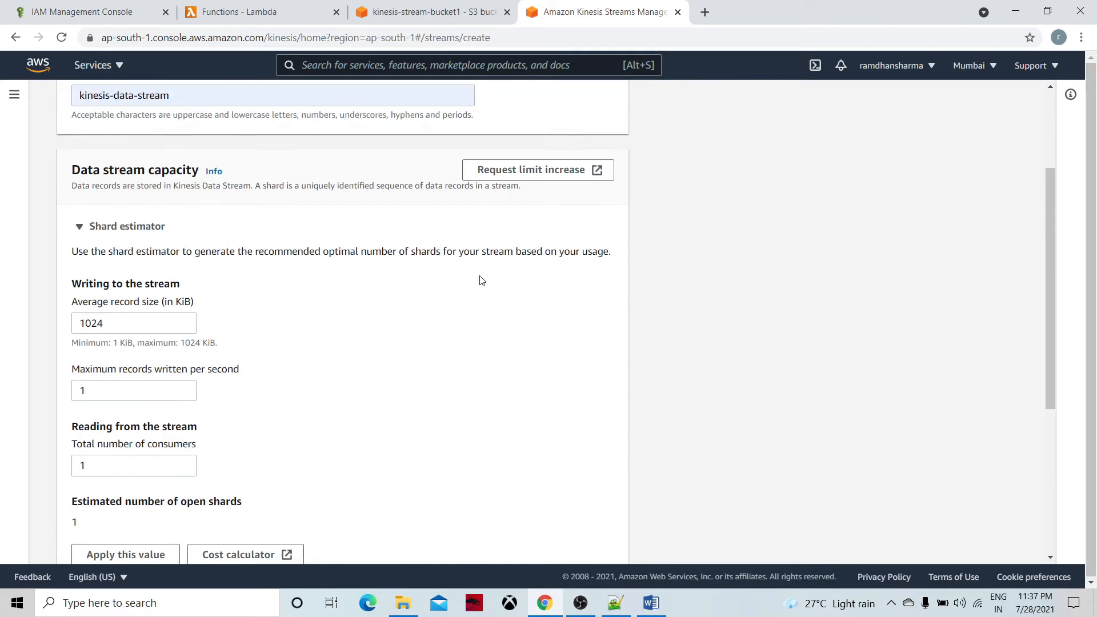
scroll(431, 354, "down", 5)
scroll(431, 354, "down", 3)
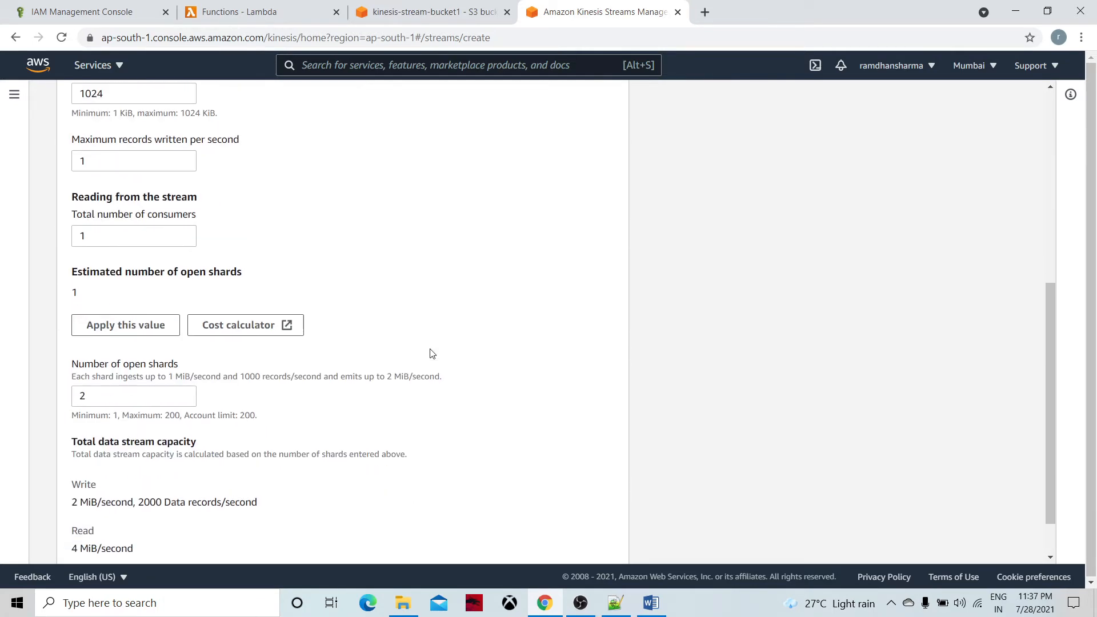
left_click(545, 540)
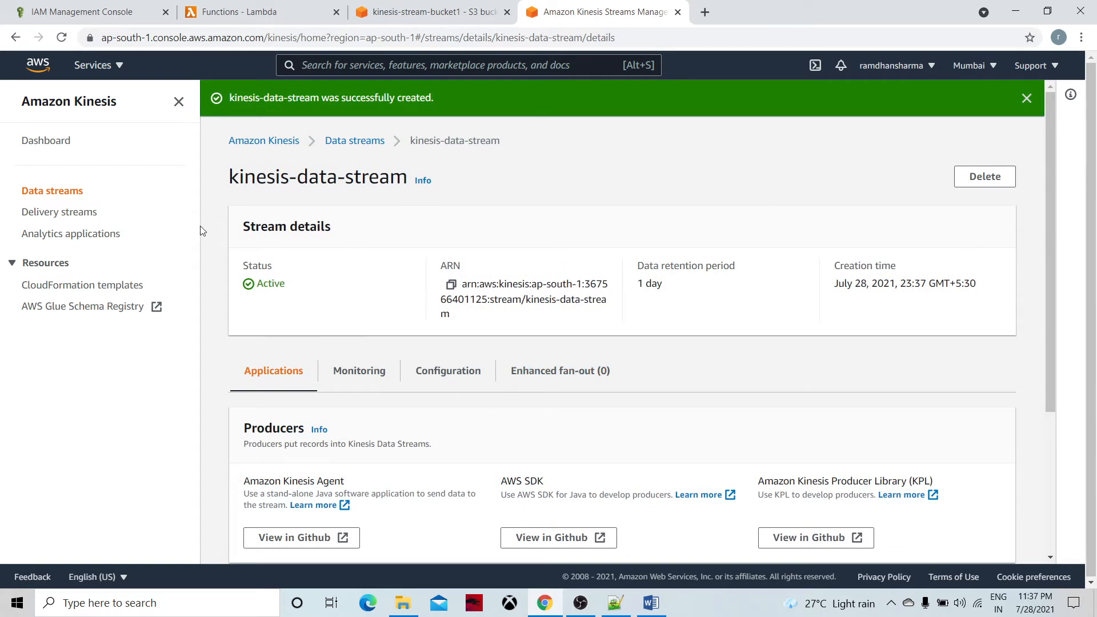
Go to the Kinesis dashboard, list the data streams and open kinesis-data-stream
left_click(47, 143)
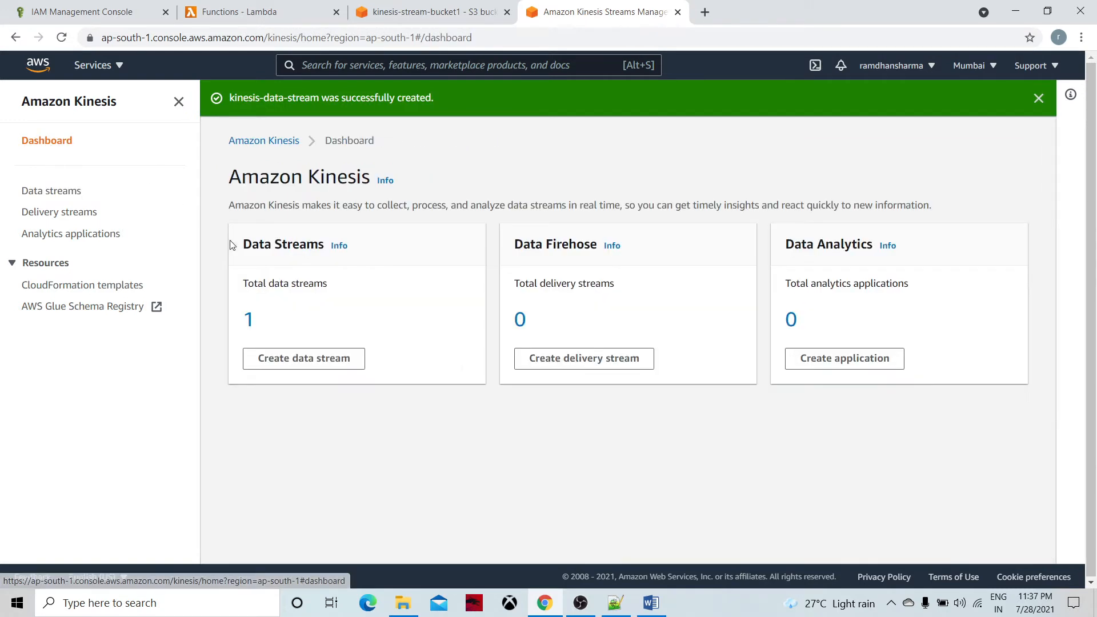
left_click(249, 320)
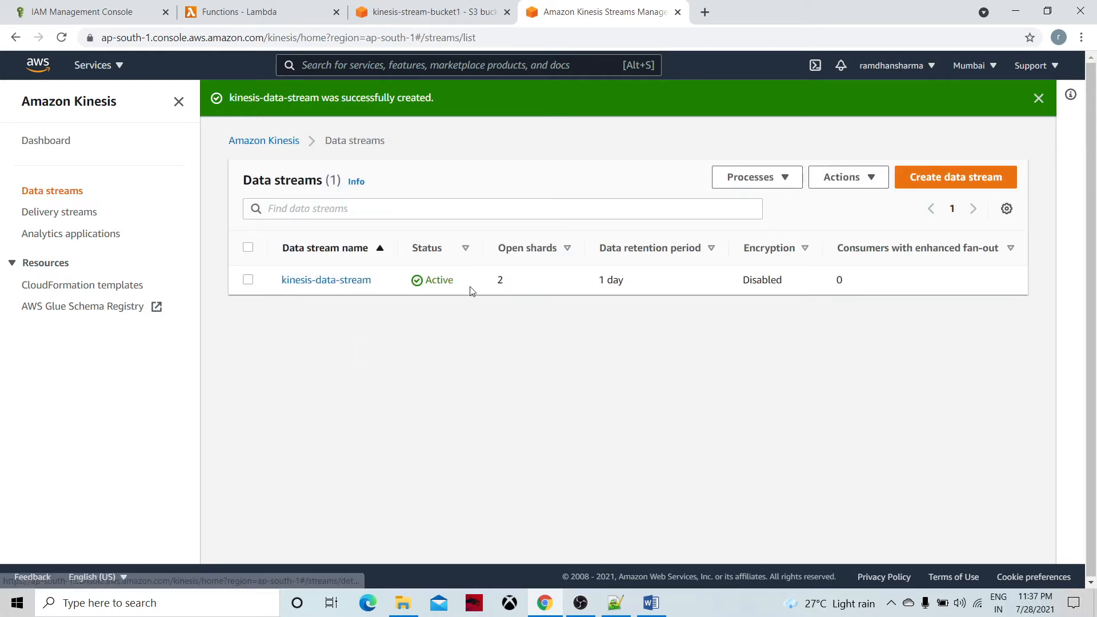
left_click(865, 184)
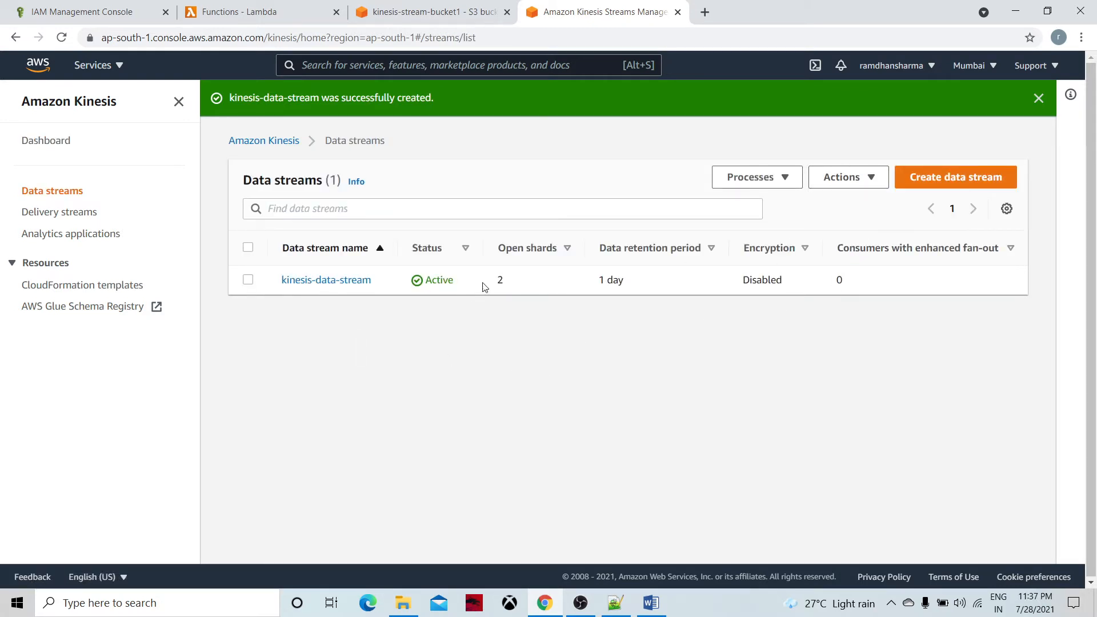
left_click(354, 280)
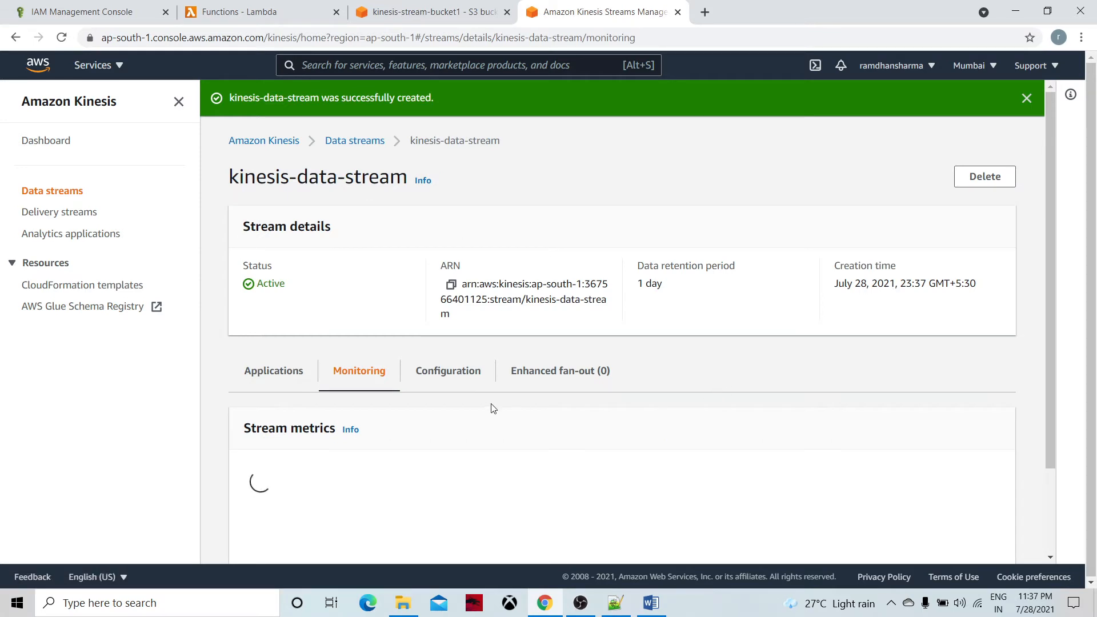
Enable server-side encryption in the configuration of kinesis-data-stream and save the changes
scroll(452, 355, "down", 2)
left_click(450, 264)
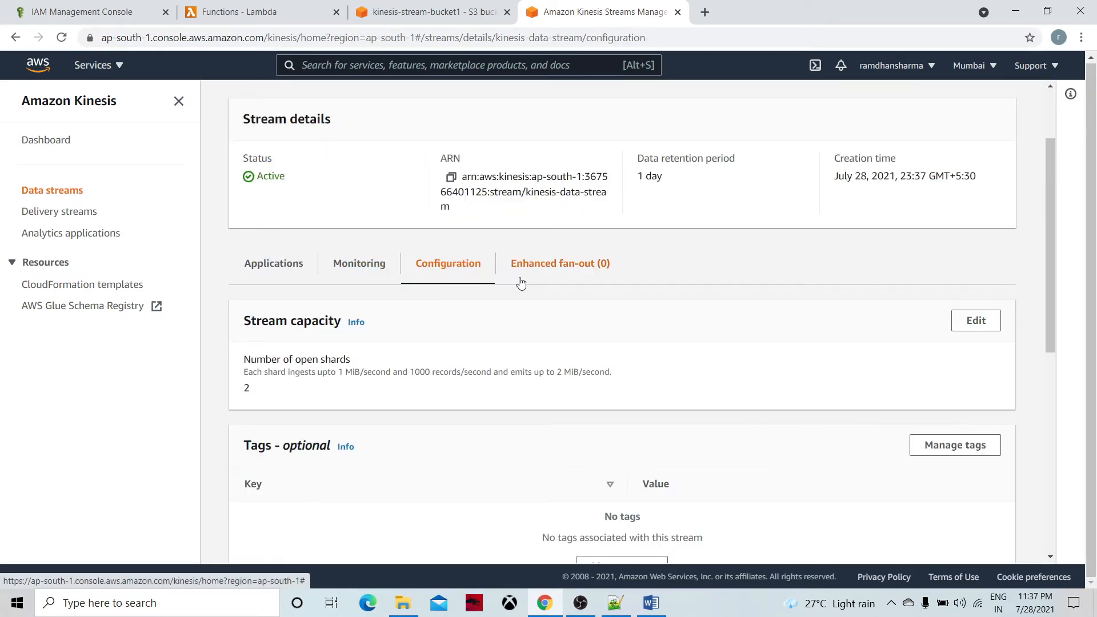
scroll(515, 384, "down", 5)
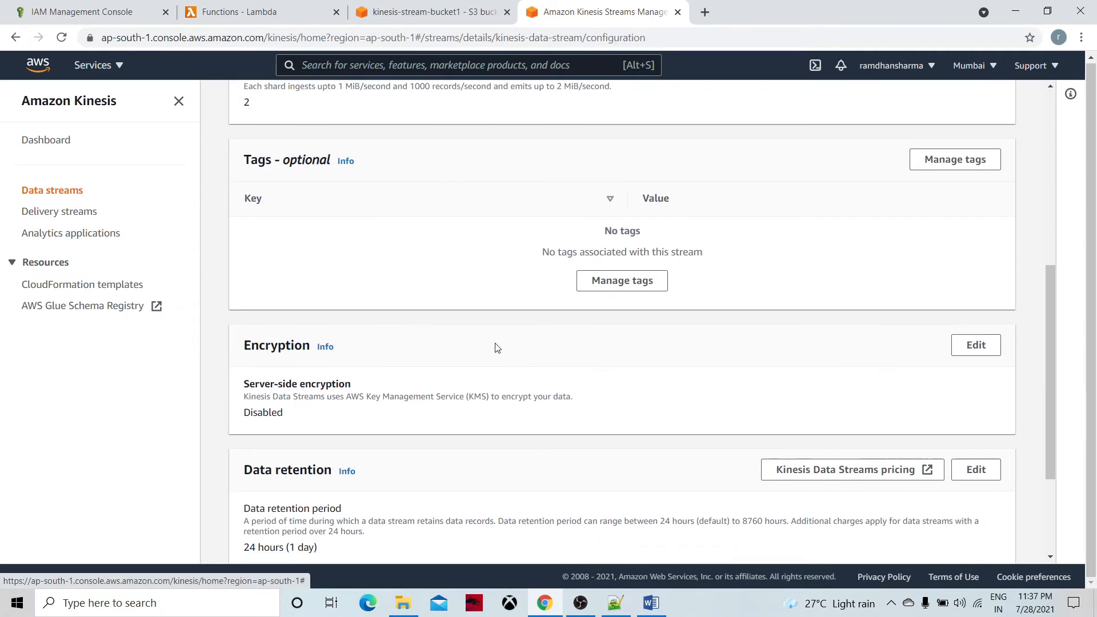
scroll(484, 346, "down", 3)
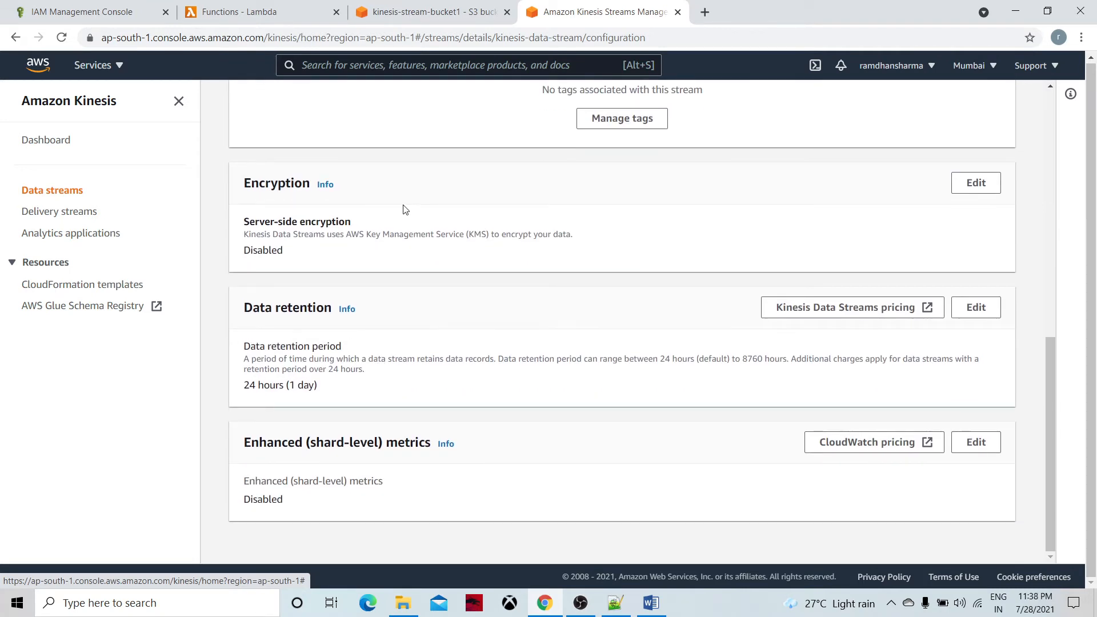
left_click(976, 184)
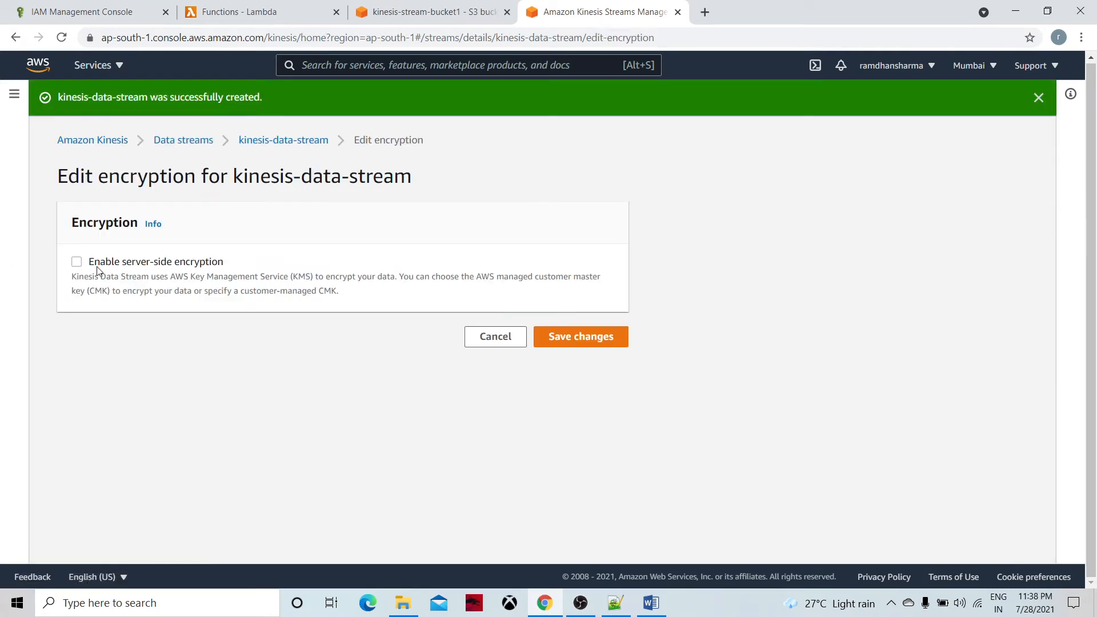
left_click(77, 263)
left_click(580, 409)
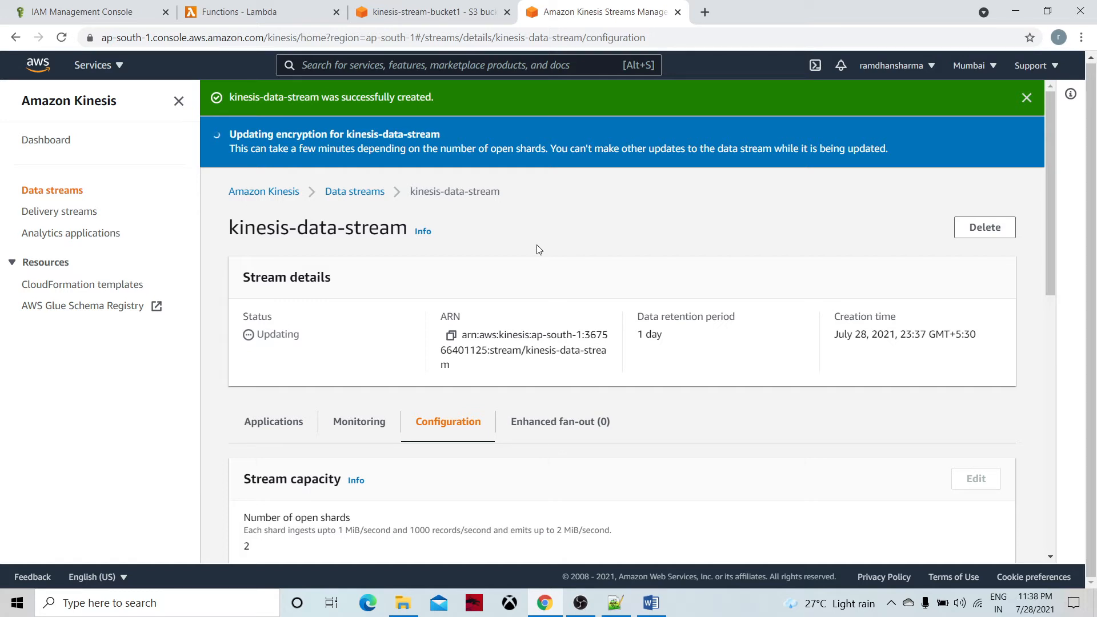
Return to the dashboard's data stream list to check the stream's status and encryption, then reopen kinesis-data-stream
left_click(67, 143)
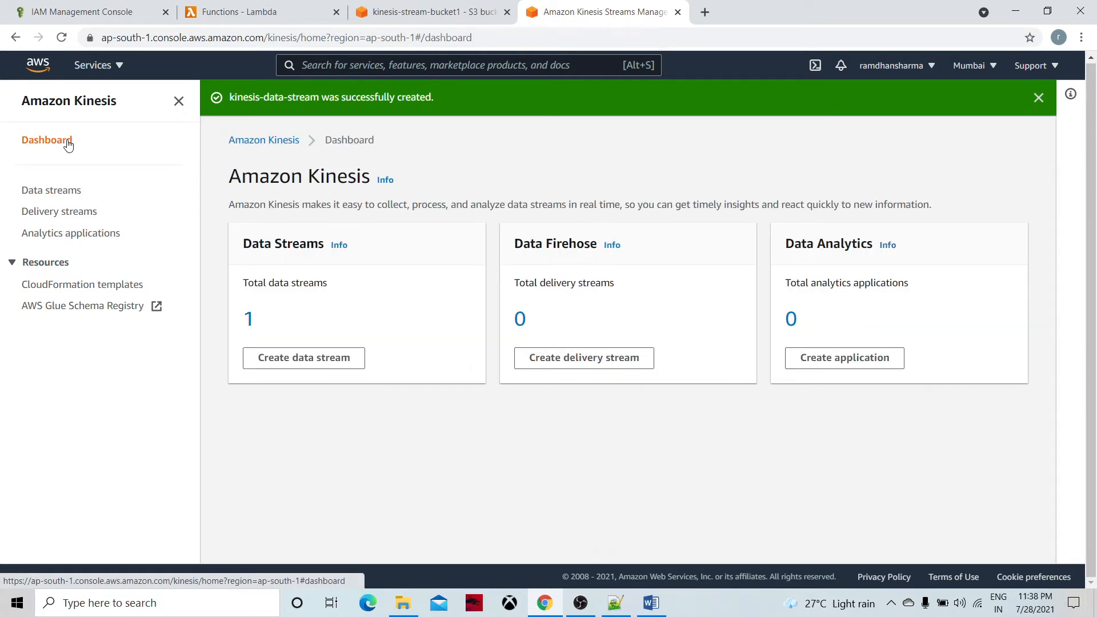
left_click(247, 319)
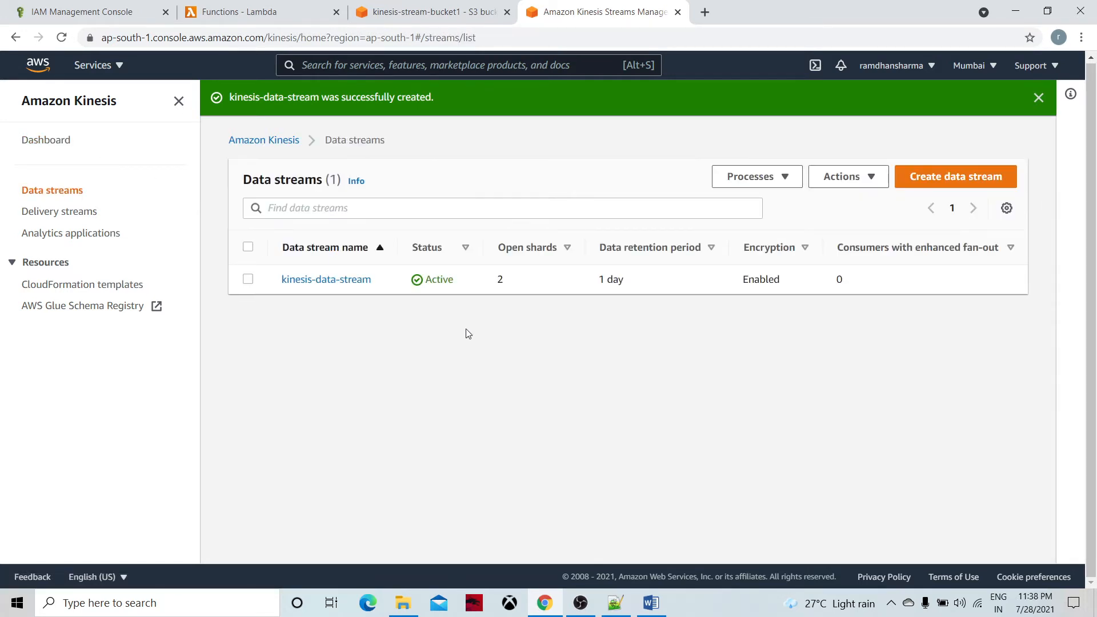
left_click(346, 280)
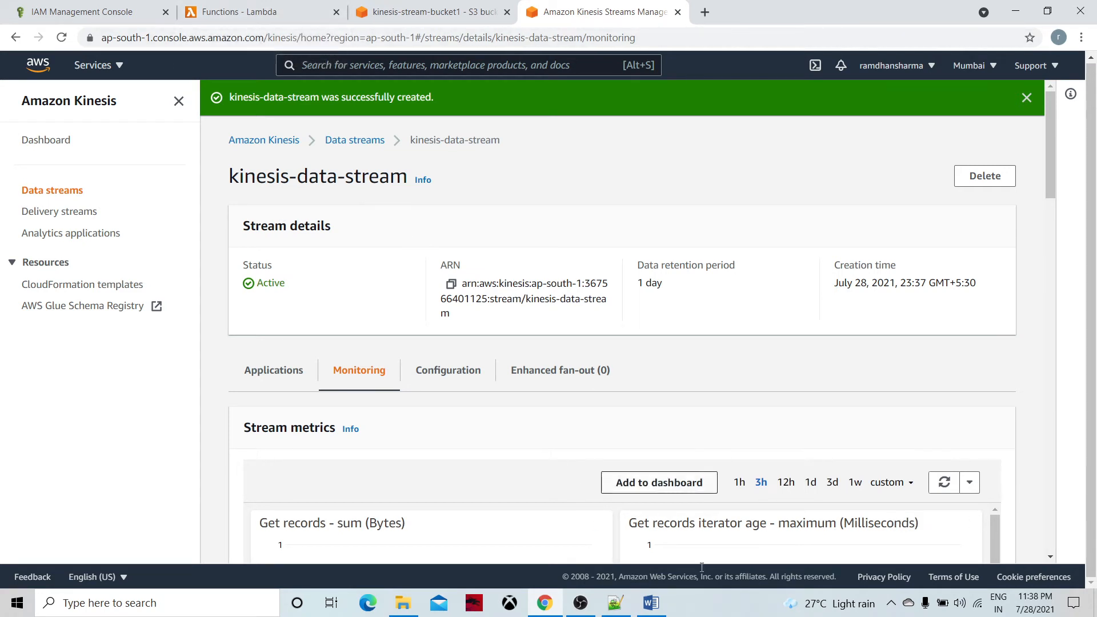
Review the AWS Kinesis Stream architecture diagram in Word, then return to Chrome and look over the stream's monitoring metrics
left_click(651, 602)
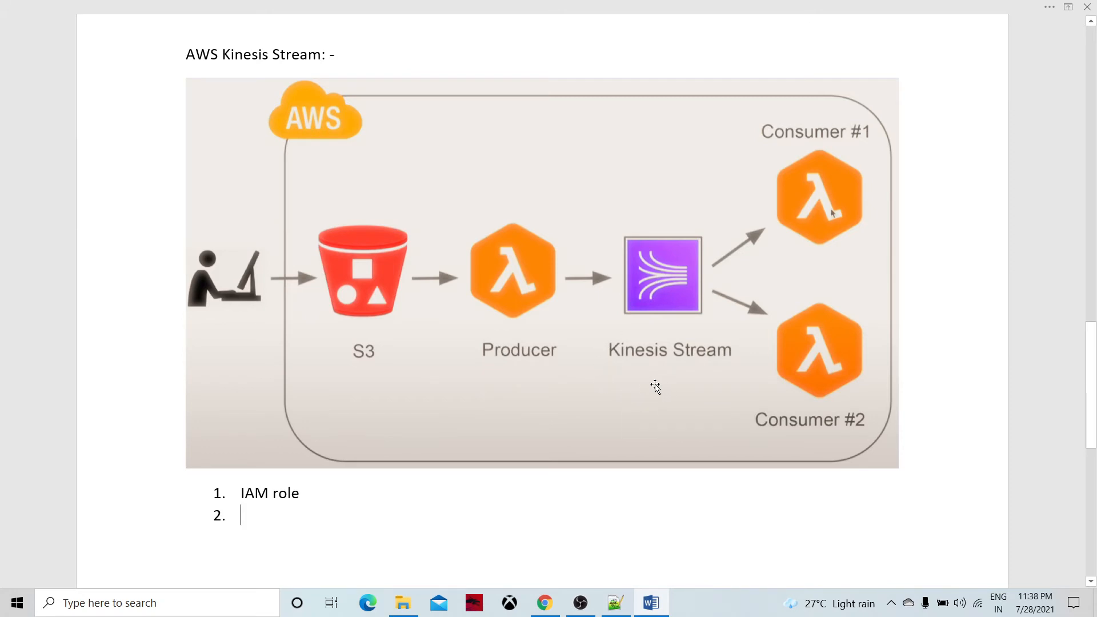
left_click(545, 603)
scroll(389, 343, "down", 5)
scroll(387, 306, "up", 5)
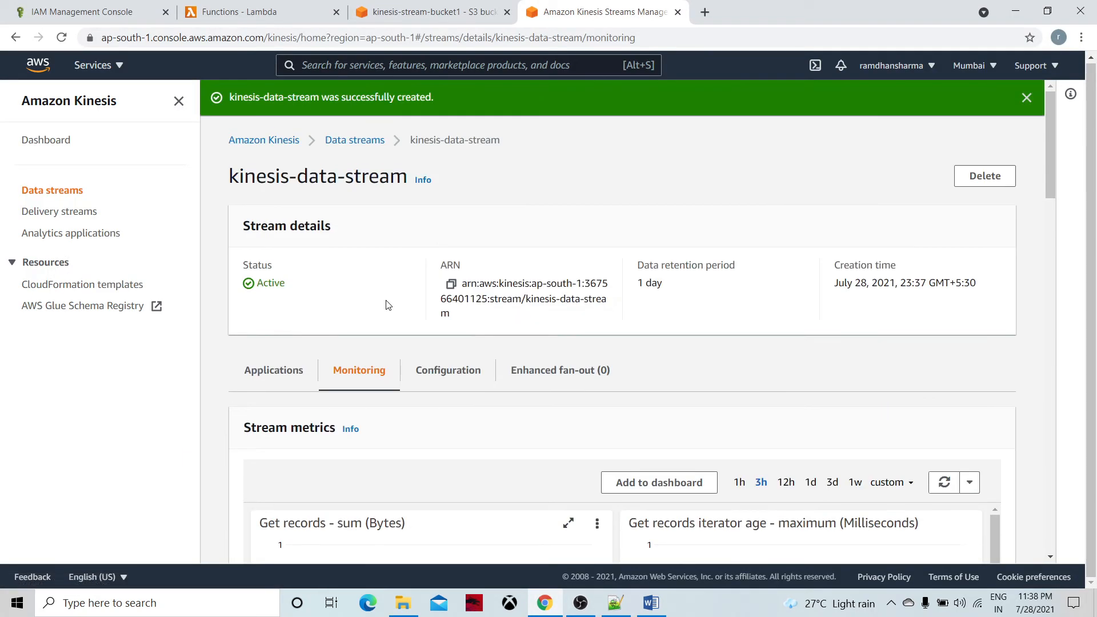
scroll(386, 300, "down", 5)
scroll(384, 296, "up", 5)
Open the consumer1 Lambda function and start adding a trigger with Kinesis as its source
left_click(240, 12)
left_click(131, 278)
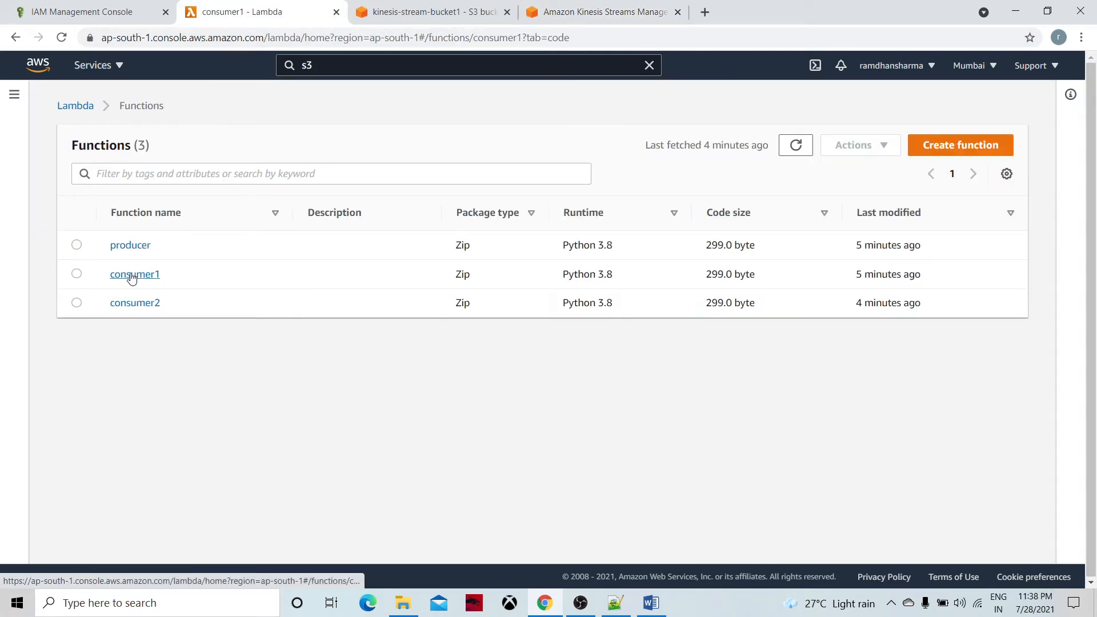
left_click(167, 321)
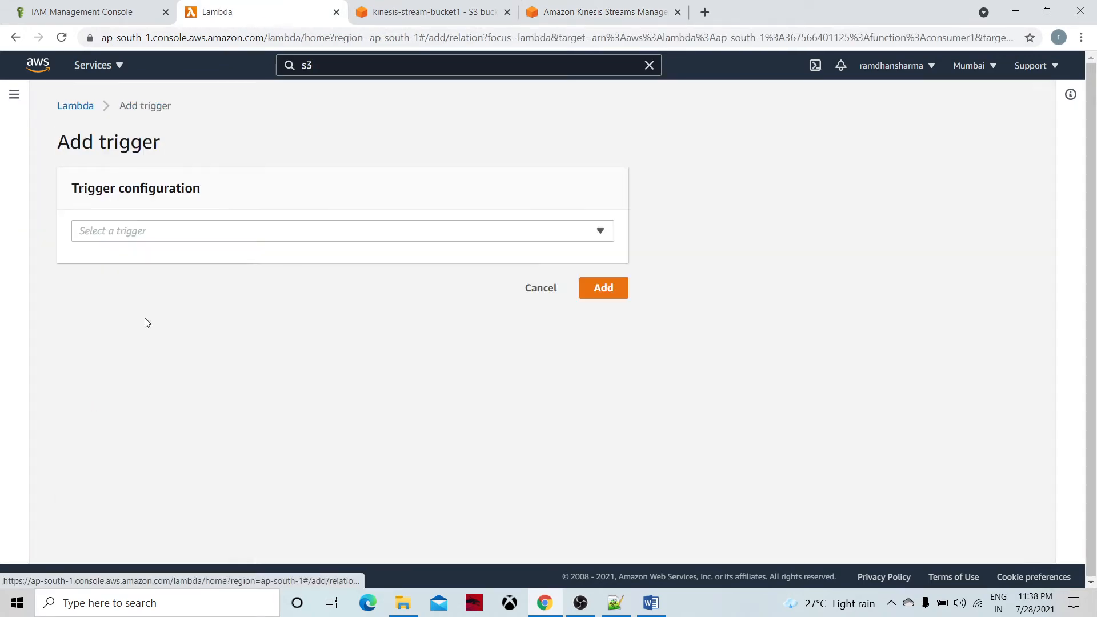
left_click(112, 230)
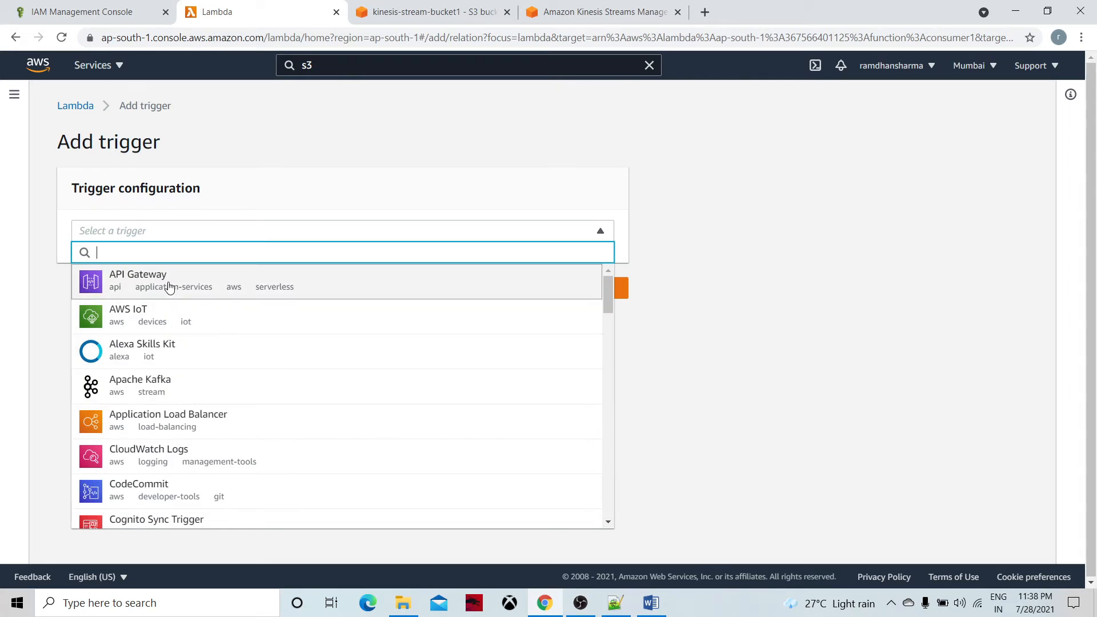
type("k")
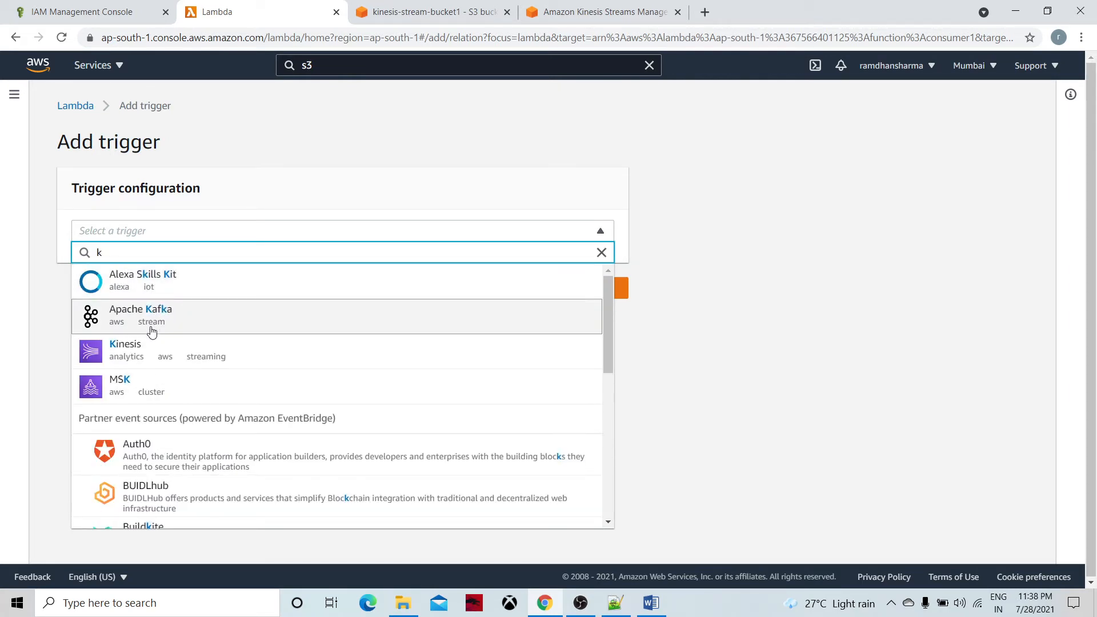
left_click(135, 358)
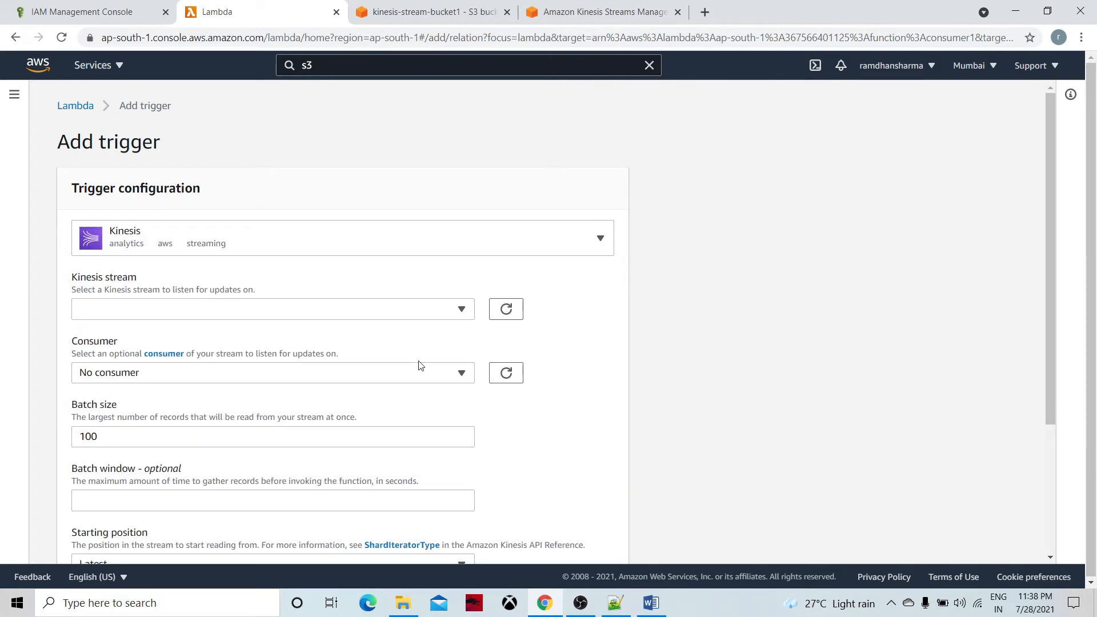
Select kinesis-data-stream as the trigger's Kinesis stream and keep No consumer for the consumer option
left_click(315, 311)
left_click(183, 351)
scroll(670, 385, "down", 3)
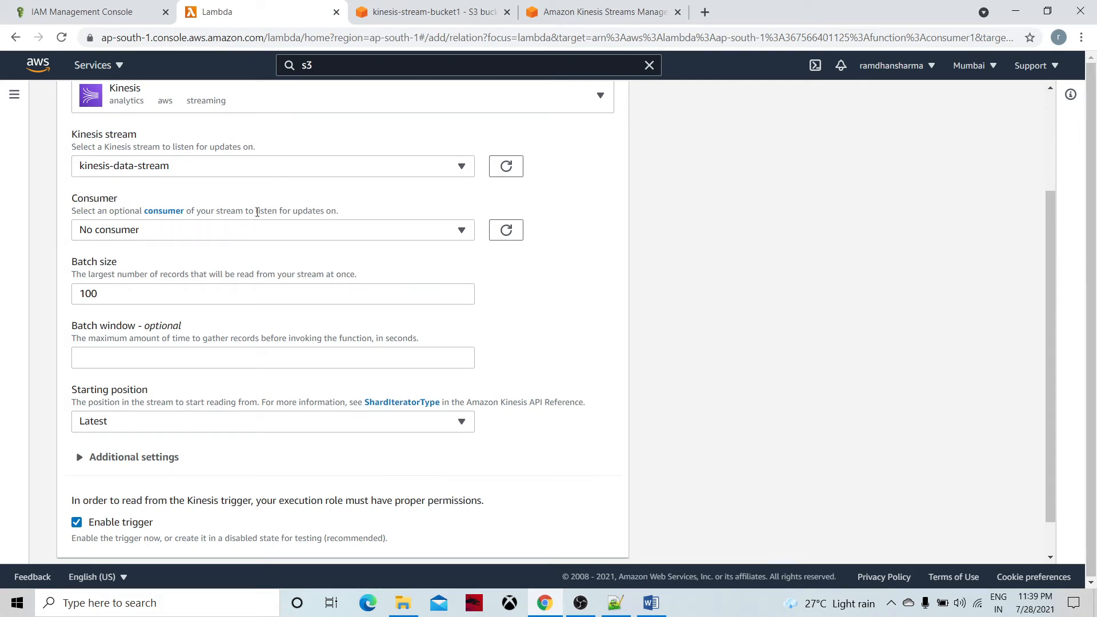
scroll(240, 229, "up", 3)
left_click(113, 373)
left_click(114, 374)
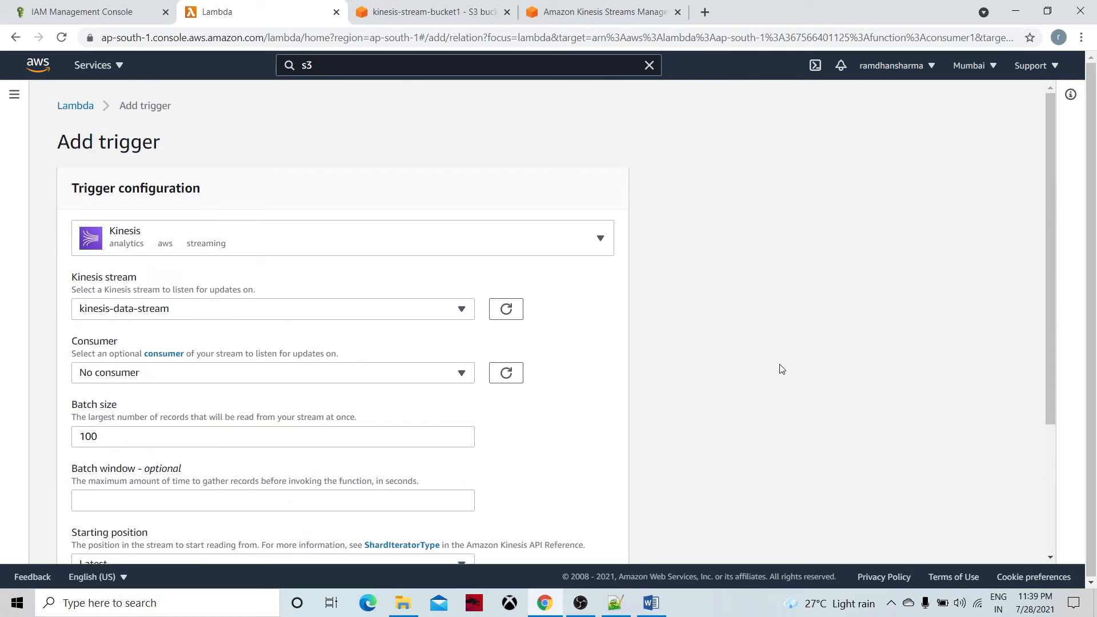
Review the trigger's additional settings, keep batch size 100 and starting position Latest, and add the enabled Kinesis trigger to consumer1
scroll(777, 365, "down", 3)
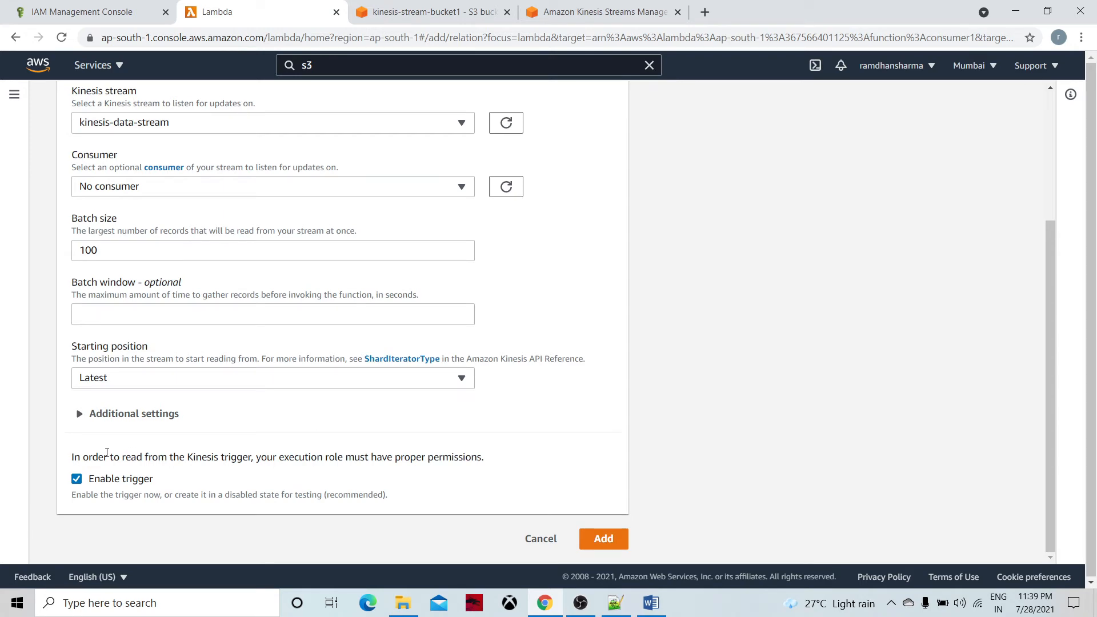
left_click(97, 414)
scroll(289, 422, "down", 5)
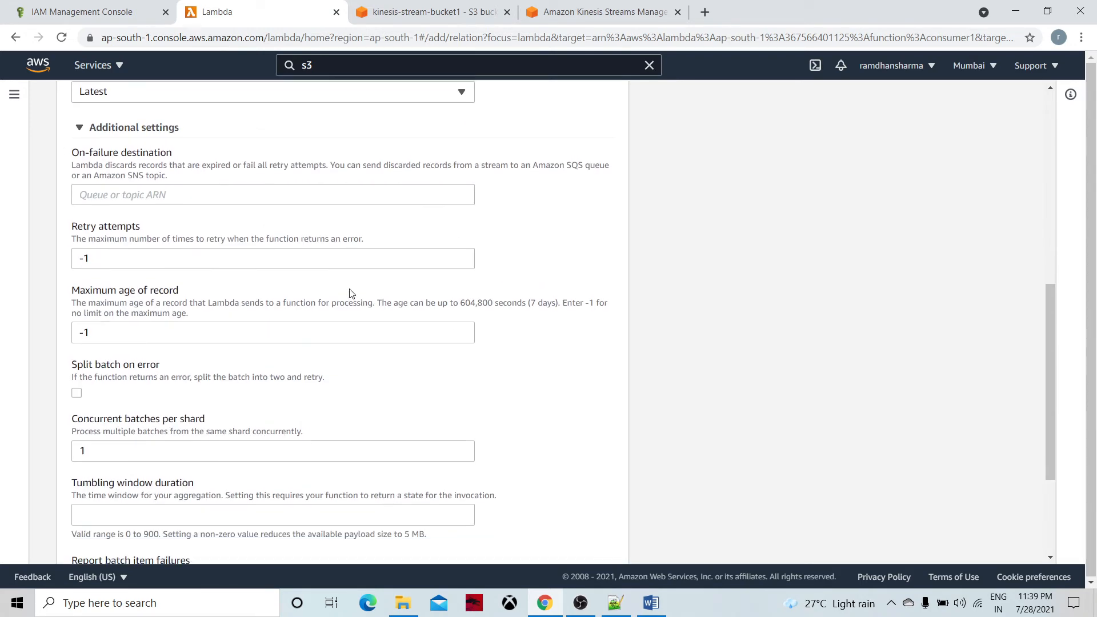
scroll(349, 293, "down", 3)
scroll(358, 248, "up", 7)
scroll(359, 248, "up", 4)
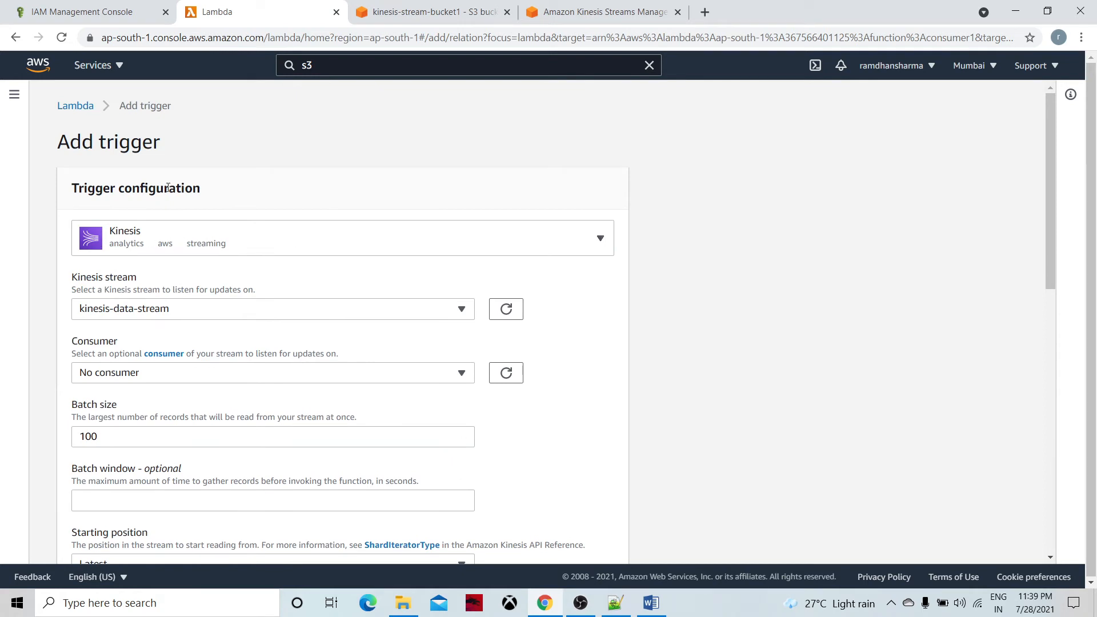
scroll(648, 514, "down", 10)
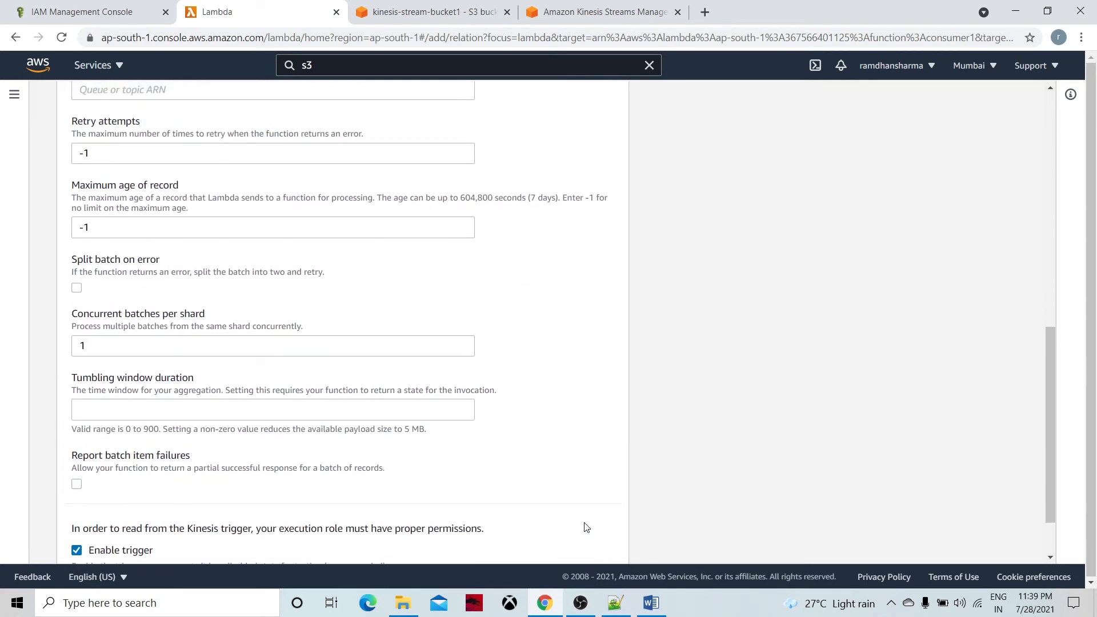
scroll(583, 523, "down", 2)
left_click(603, 538)
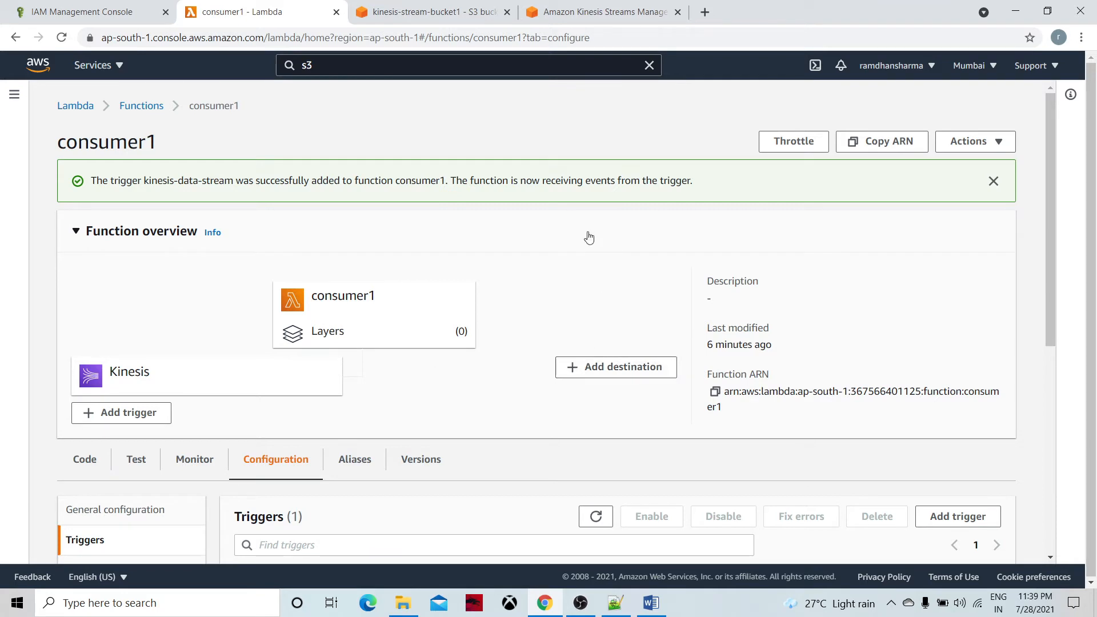
Open the consumer2 function from the function list and start adding a trigger with Kinesis as its source
left_click(146, 106)
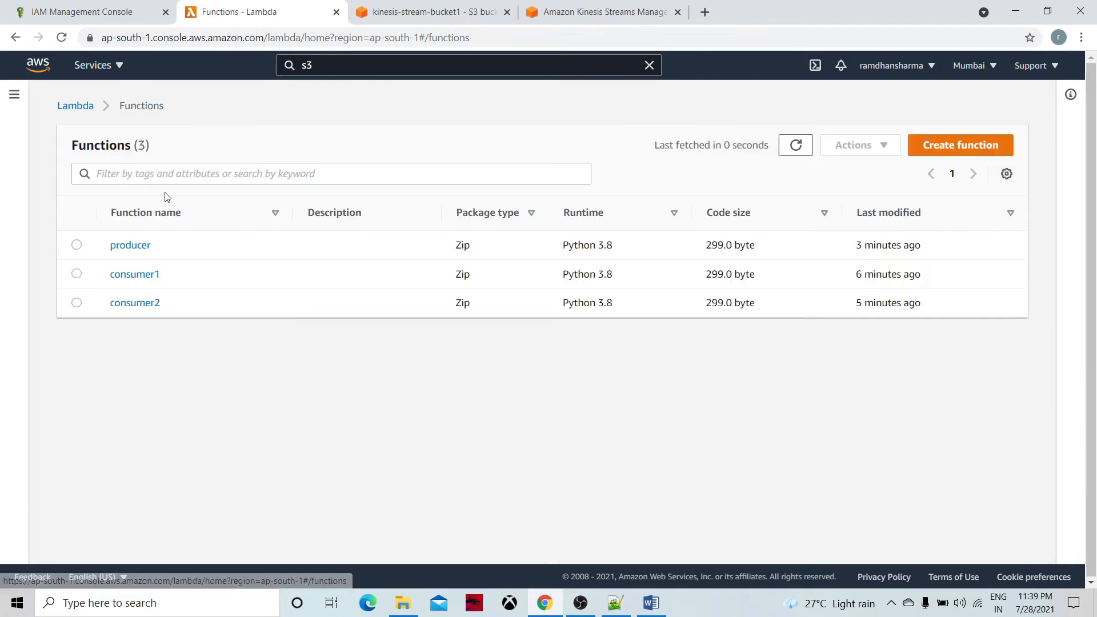
left_click(139, 304)
left_click(111, 324)
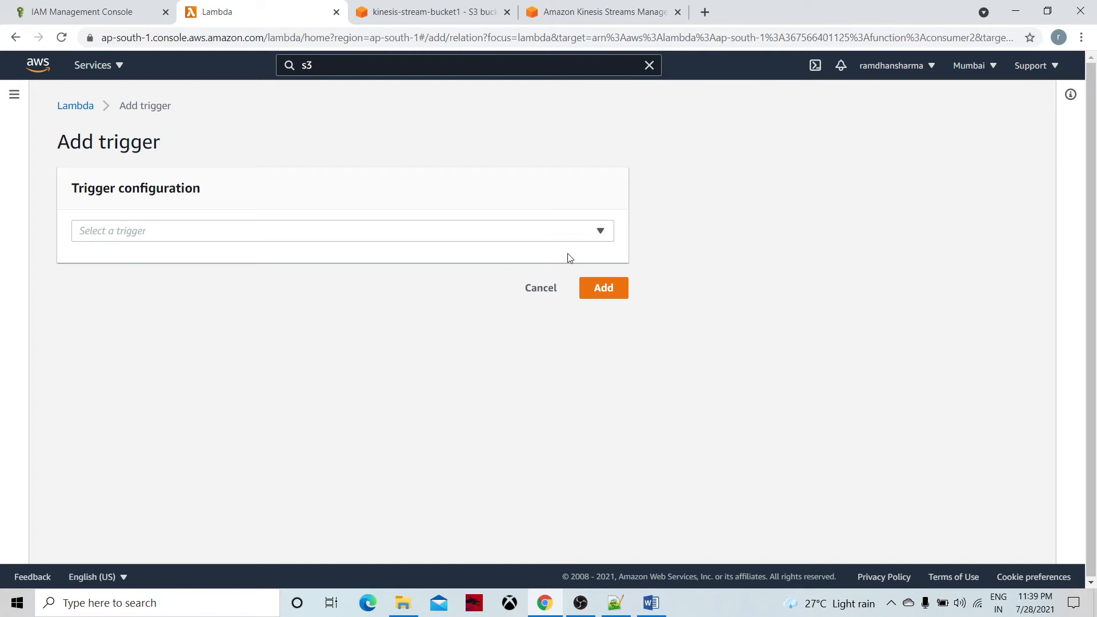
left_click(599, 231)
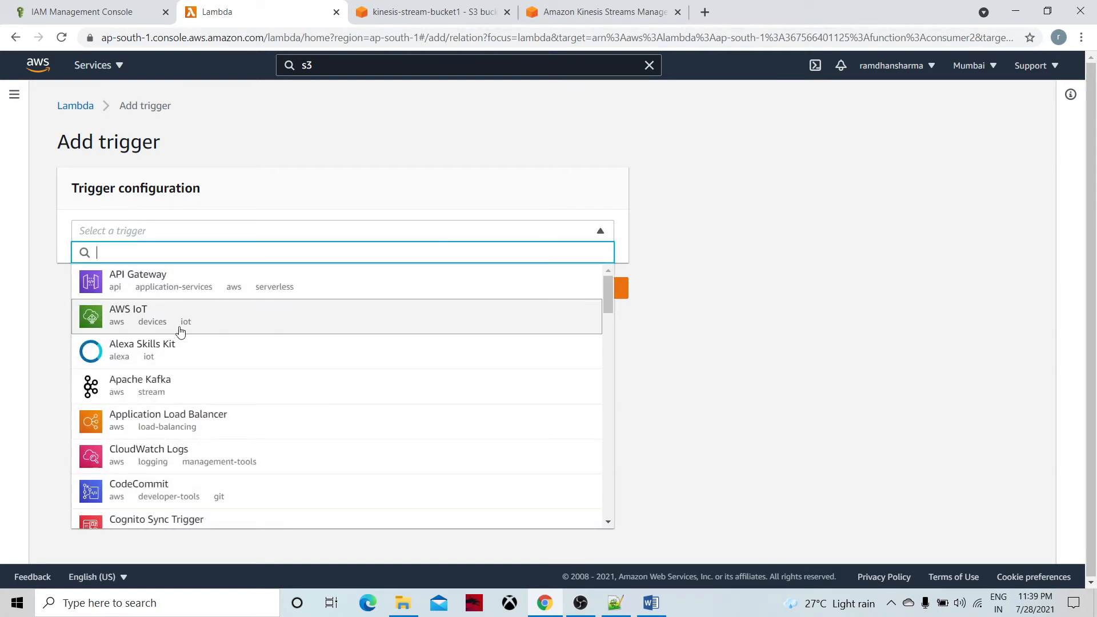
type("k")
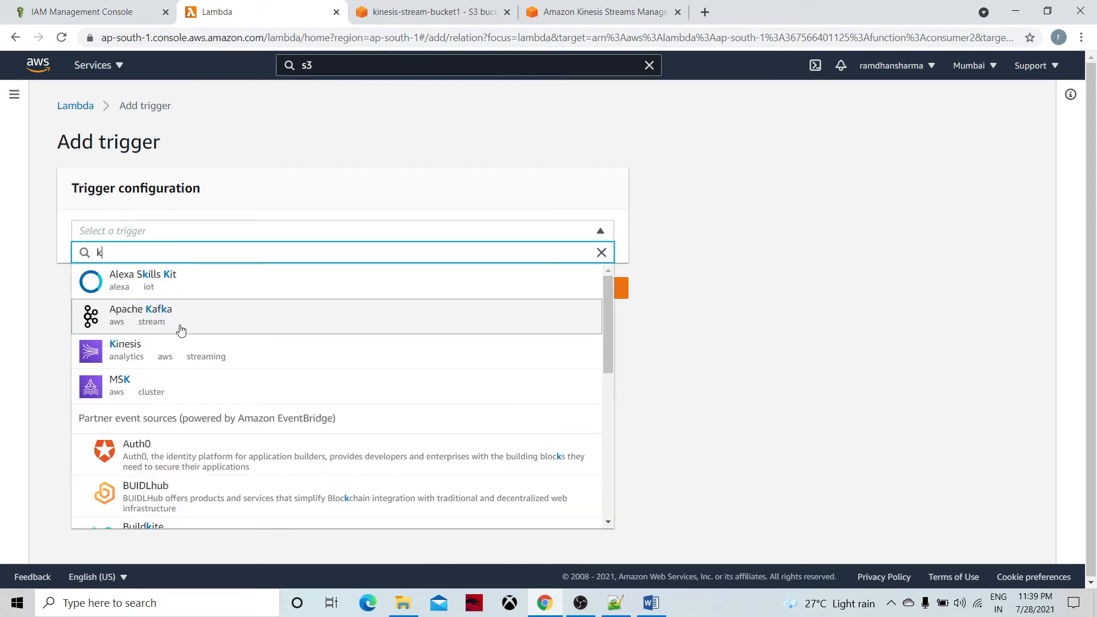
left_click(138, 355)
Select kinesis-data-stream as the Kinesis stream and add the trigger to consumer2 with the default settings
left_click(143, 311)
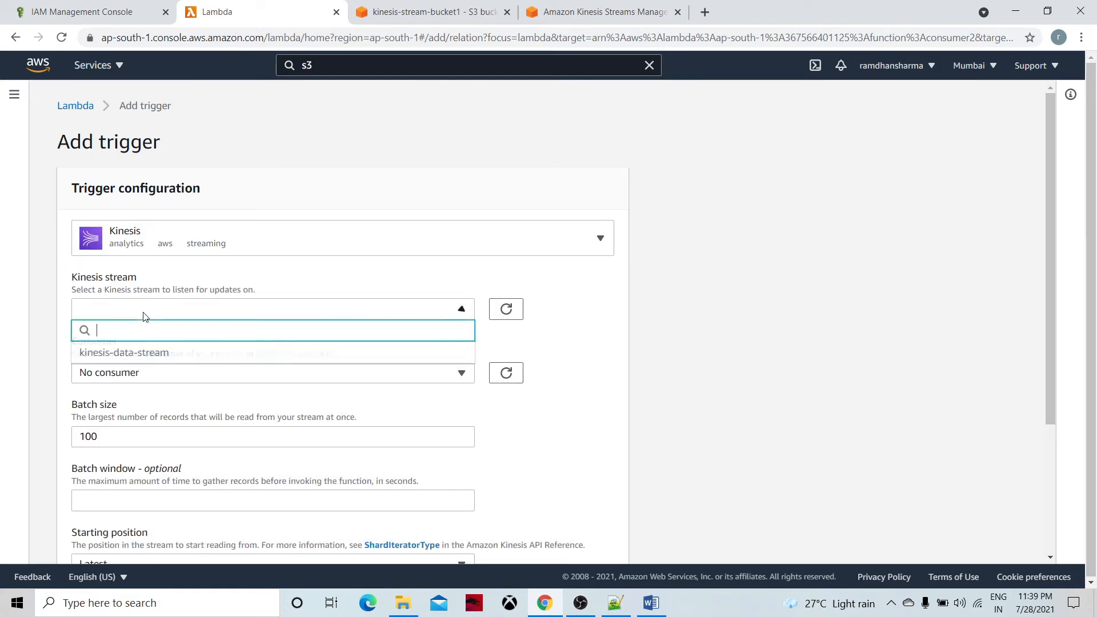
left_click(129, 351)
scroll(746, 358, "down", 3)
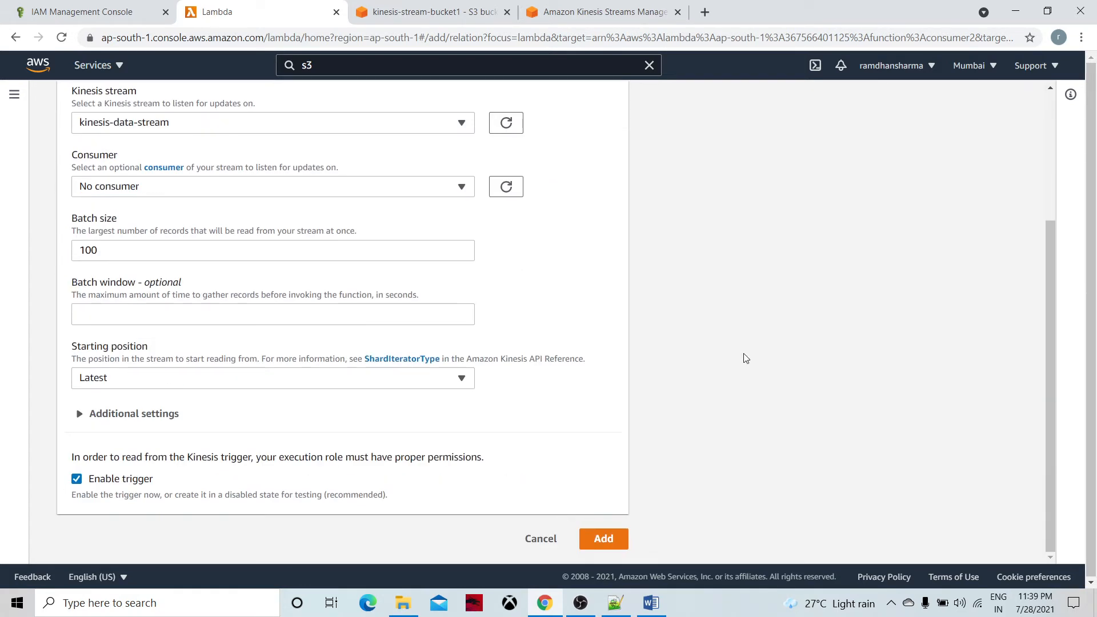
left_click(601, 538)
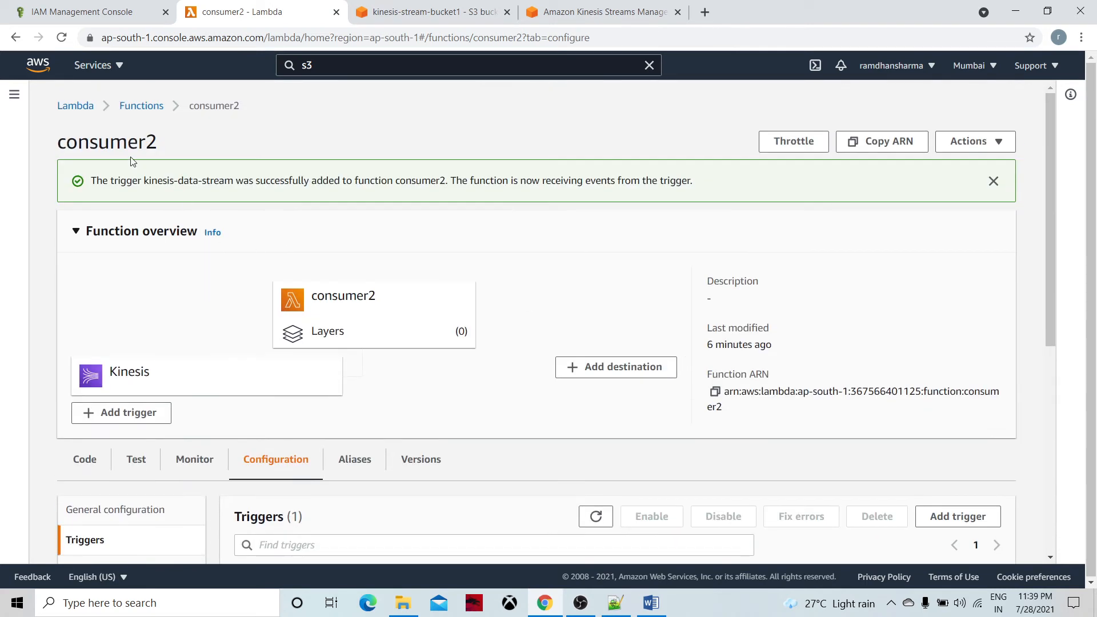
Open the producer Lambda function from the function list and go to its lambda_function.py source code
left_click(143, 108)
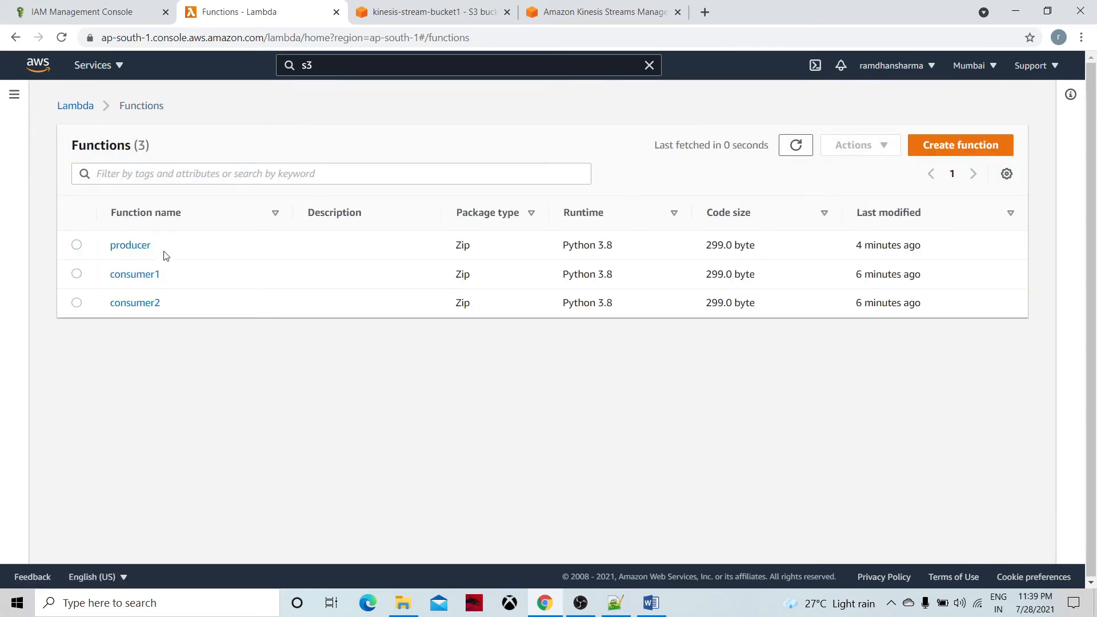
left_click(142, 250)
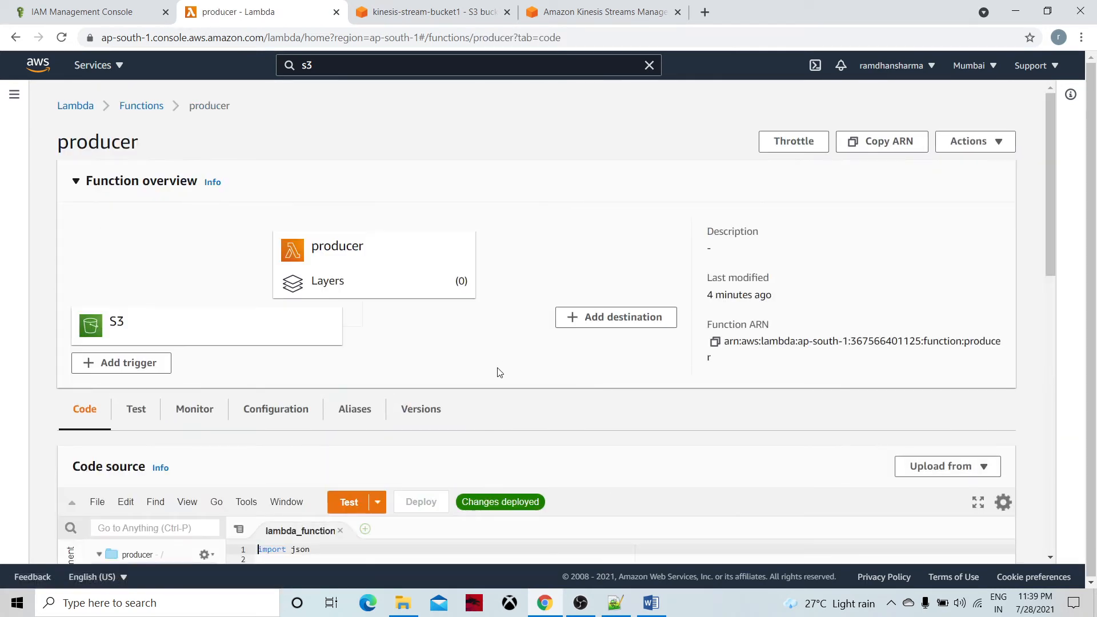
left_click(329, 291)
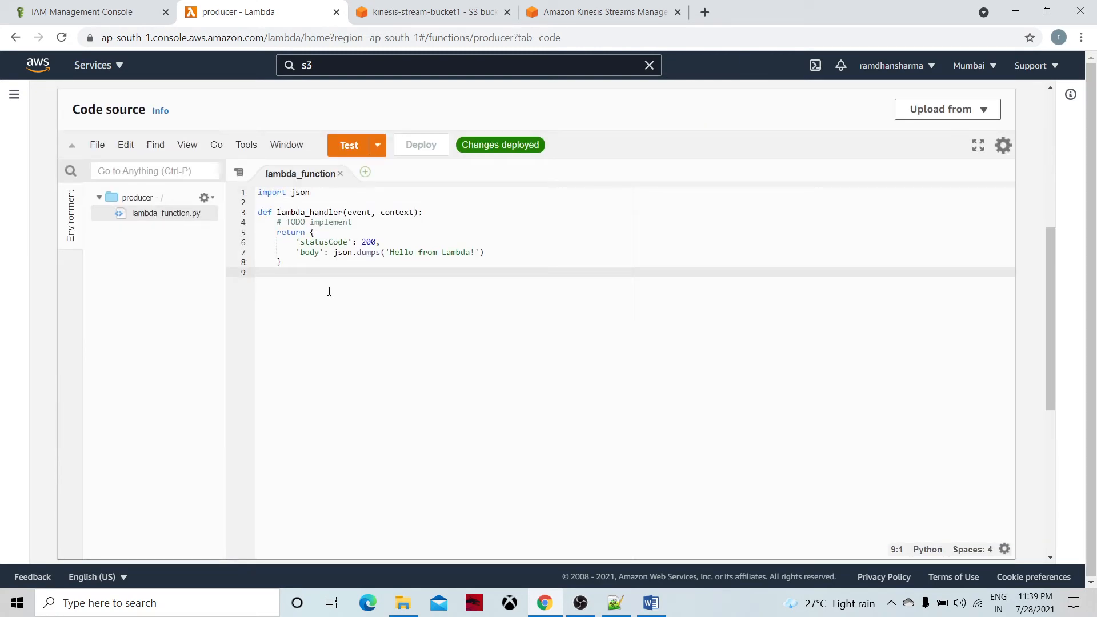
scroll(329, 292, "up", 5)
scroll(329, 292, "down", 5)
Check the objects in the S3 bucket kinesis-stream-bucket1, then return to the producer function's default code
left_click(441, 17)
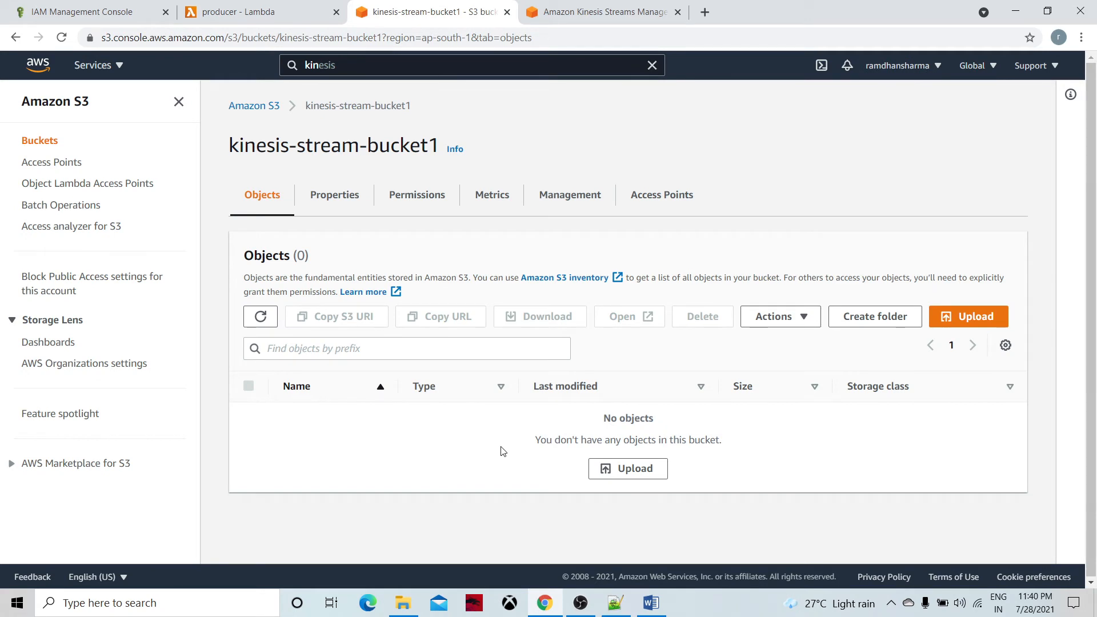
left_click(307, 21)
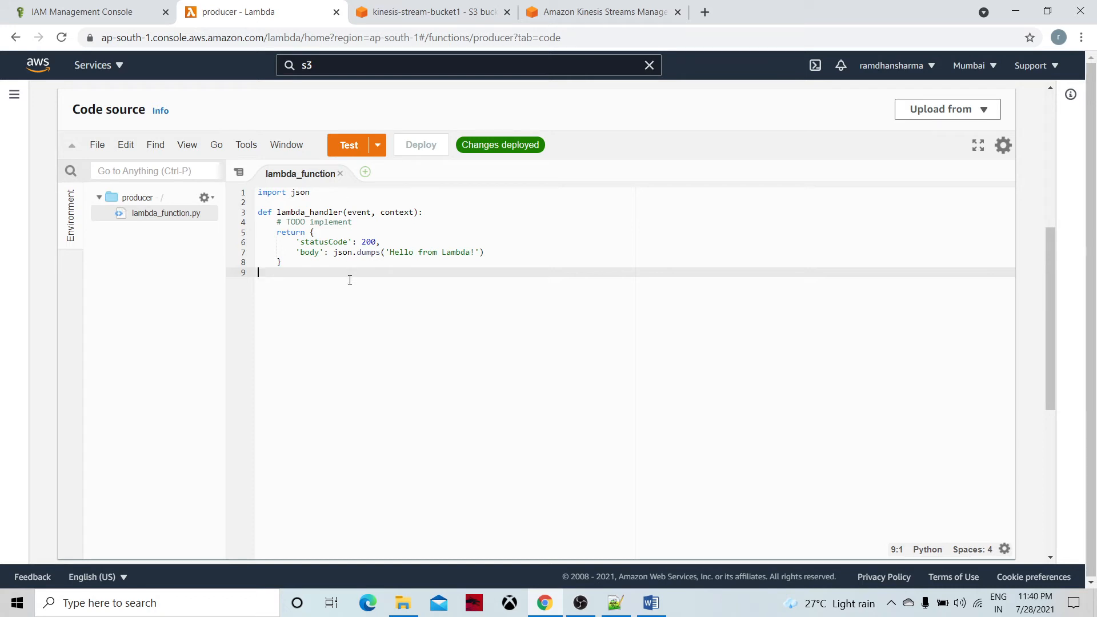
left_click_drag(292, 291, 258, 192)
left_click(472, 353)
Switch to Notepad++ and copy the Producer code from import json through the kinesis_client.put_record line
left_click(615, 602)
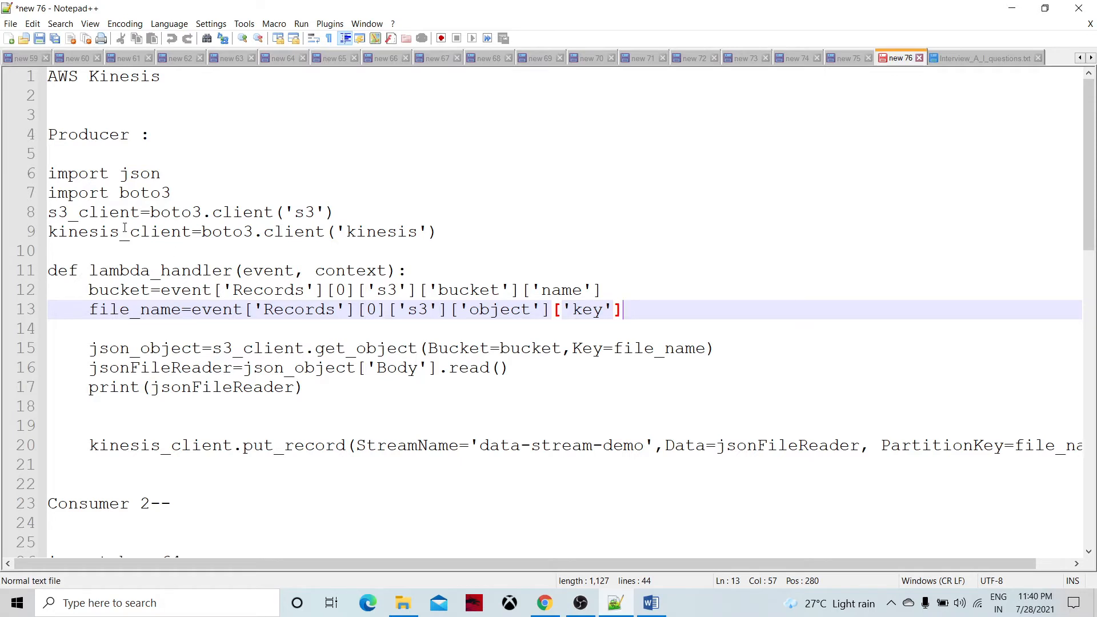
left_click_drag(48, 173, 180, 462)
key("ctrl+c")
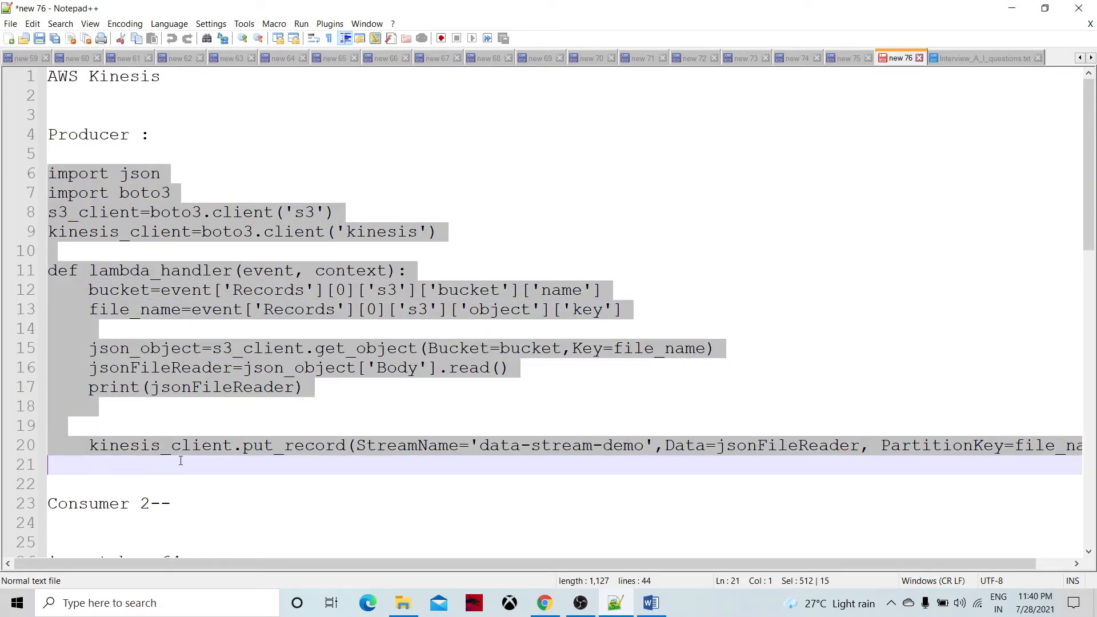
left_click(590, 521)
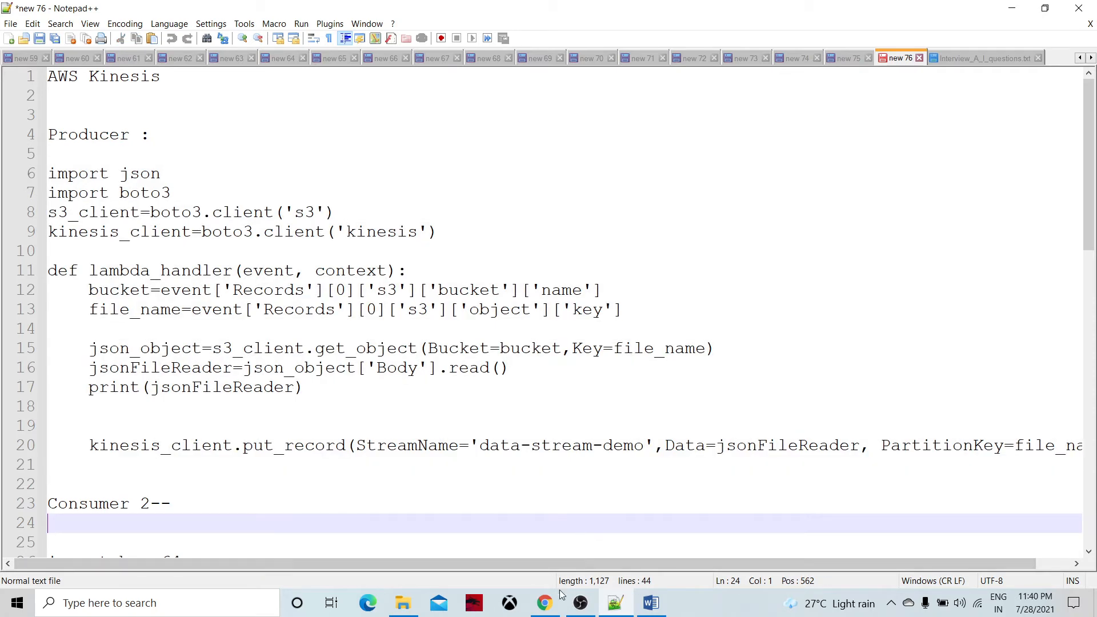
Switch back to Chrome and replace all default code in the producer's lambda_function.py with the copied producer code
left_click(546, 601)
key("ctrl+a")
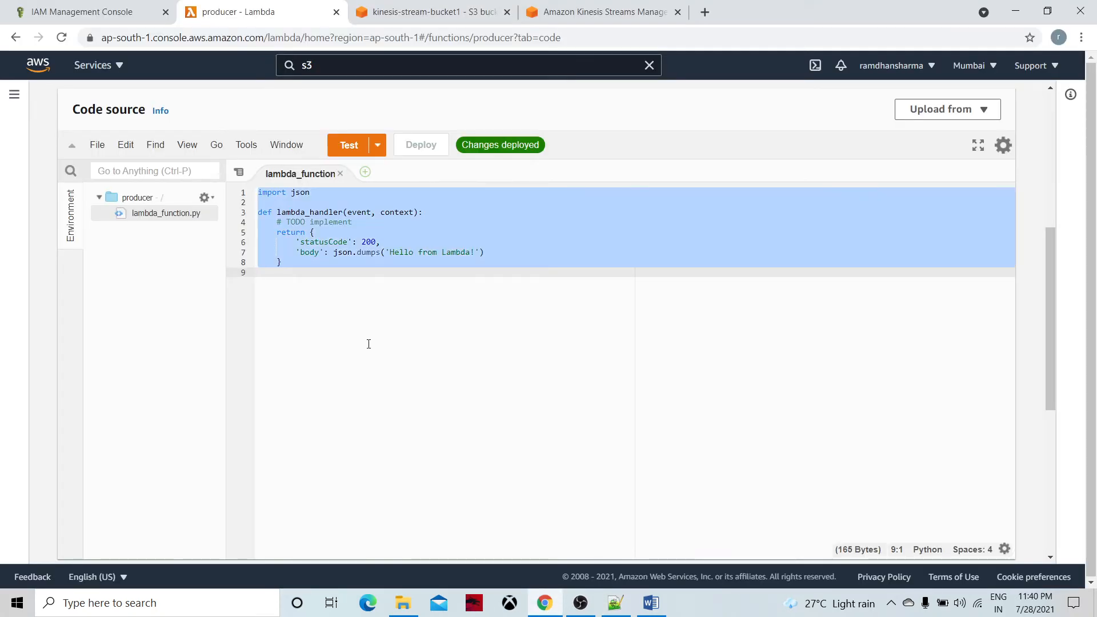
key("ctrl+v")
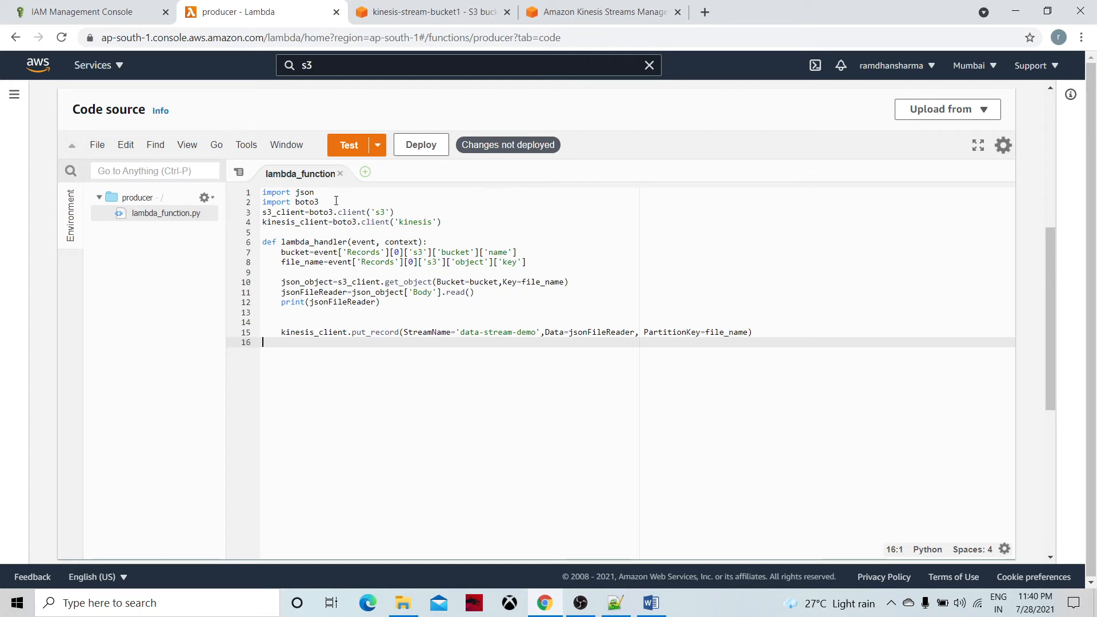
Review the json and boto3 imports and the s3_client and kinesis_client definitions in the producer code
left_click_drag(334, 200, 262, 194)
left_click(307, 197)
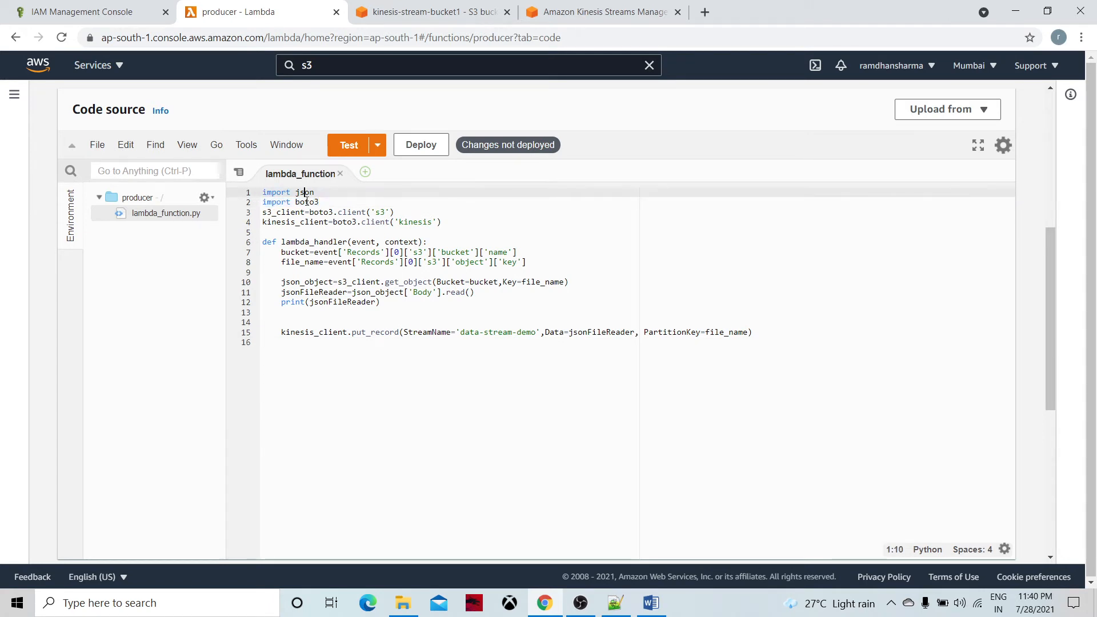
double_click(309, 203)
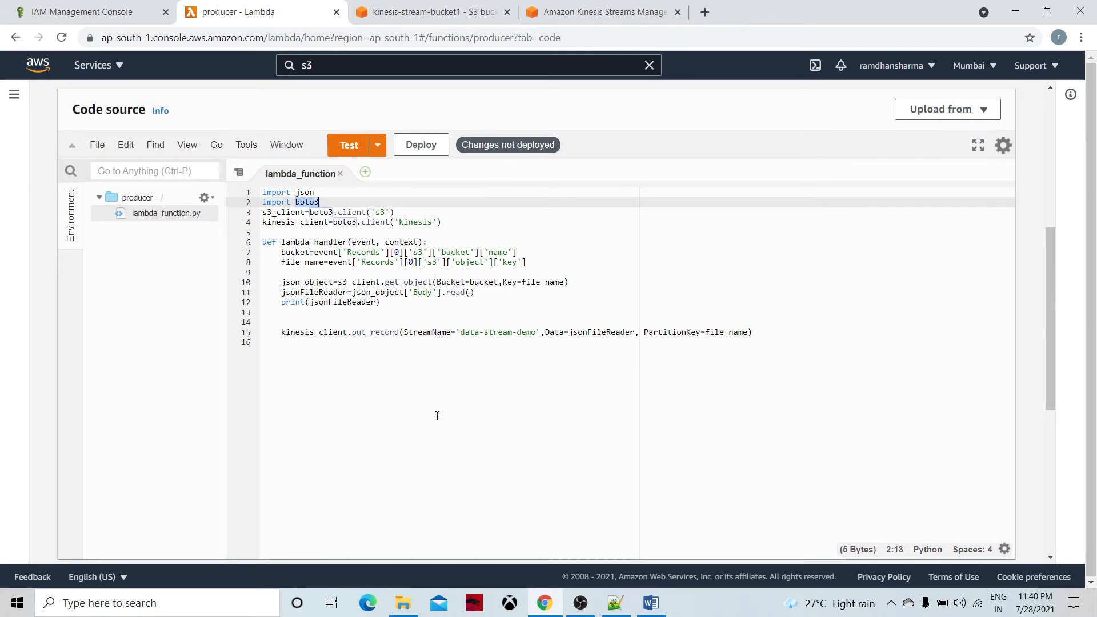
left_click(372, 371)
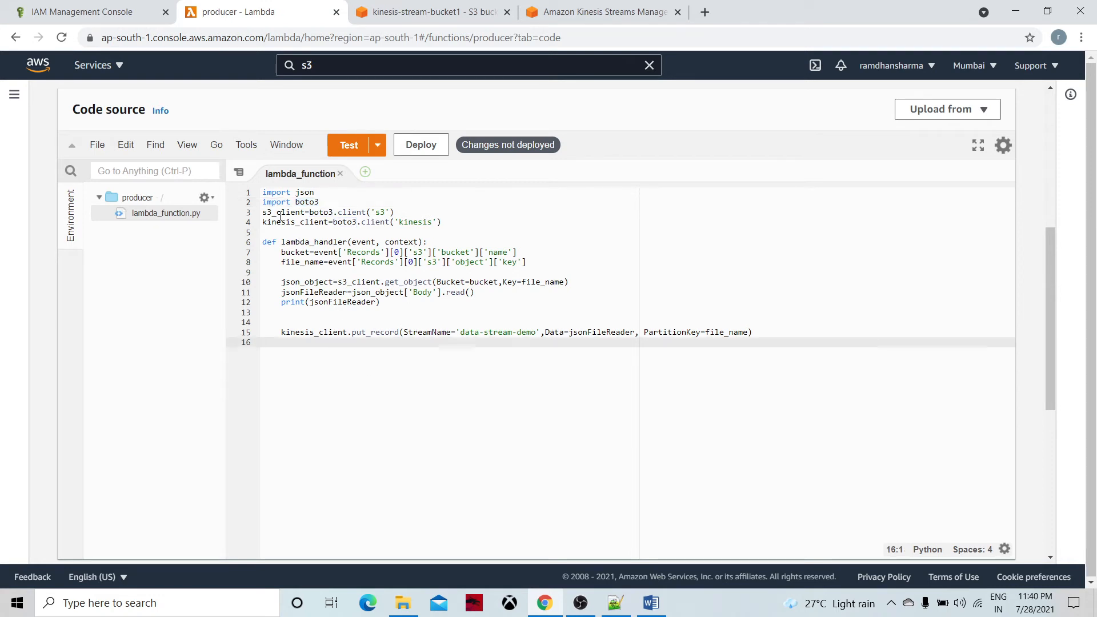
double_click(280, 215)
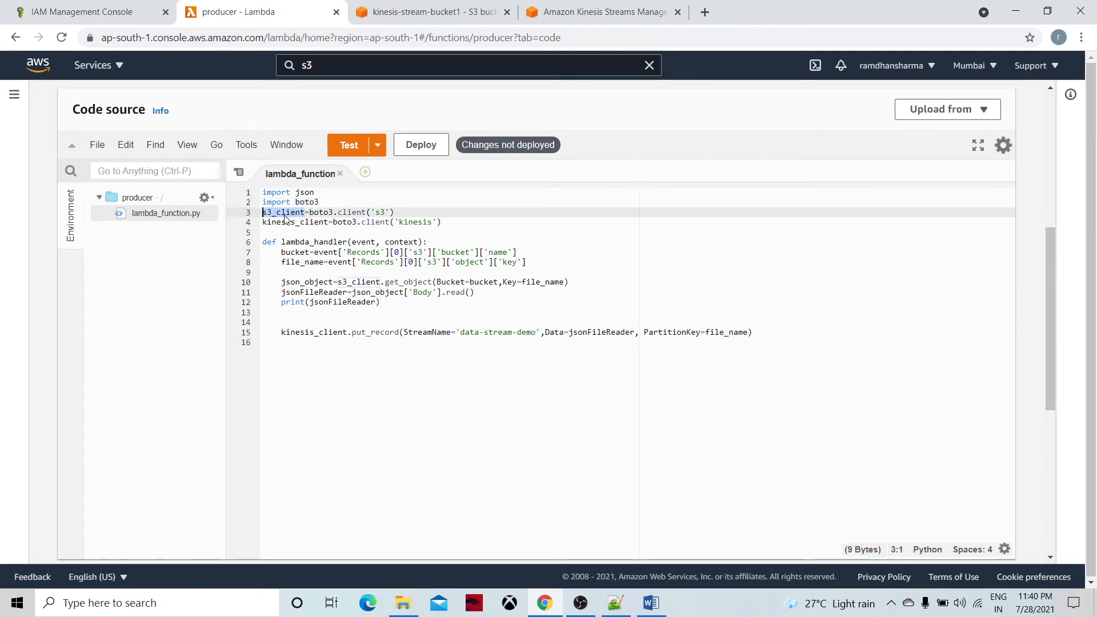
double_click(312, 213)
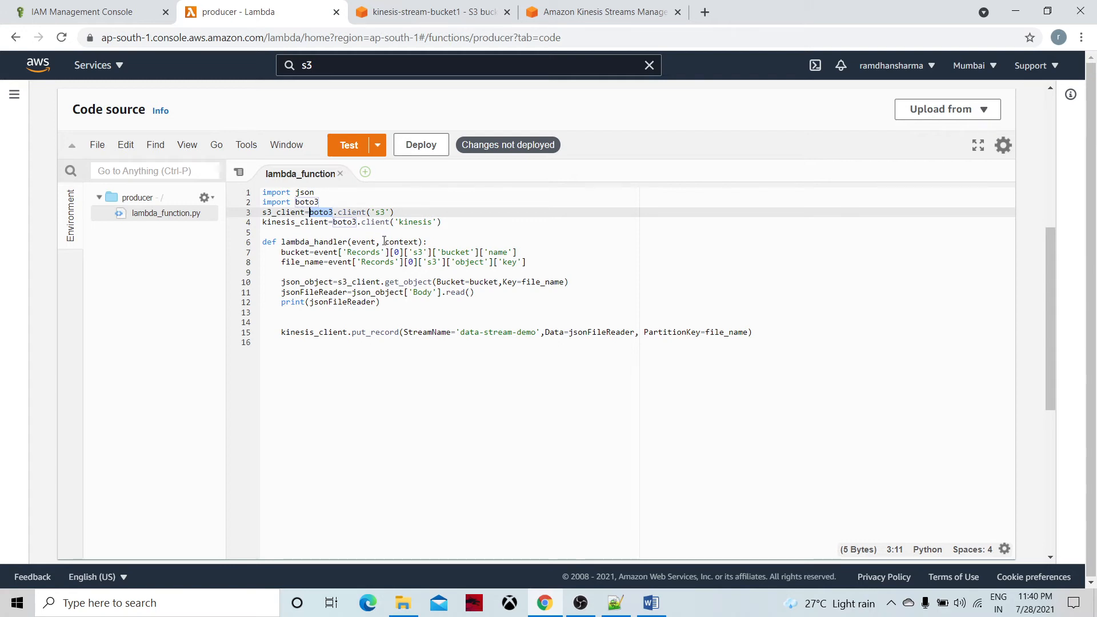
left_click(377, 213)
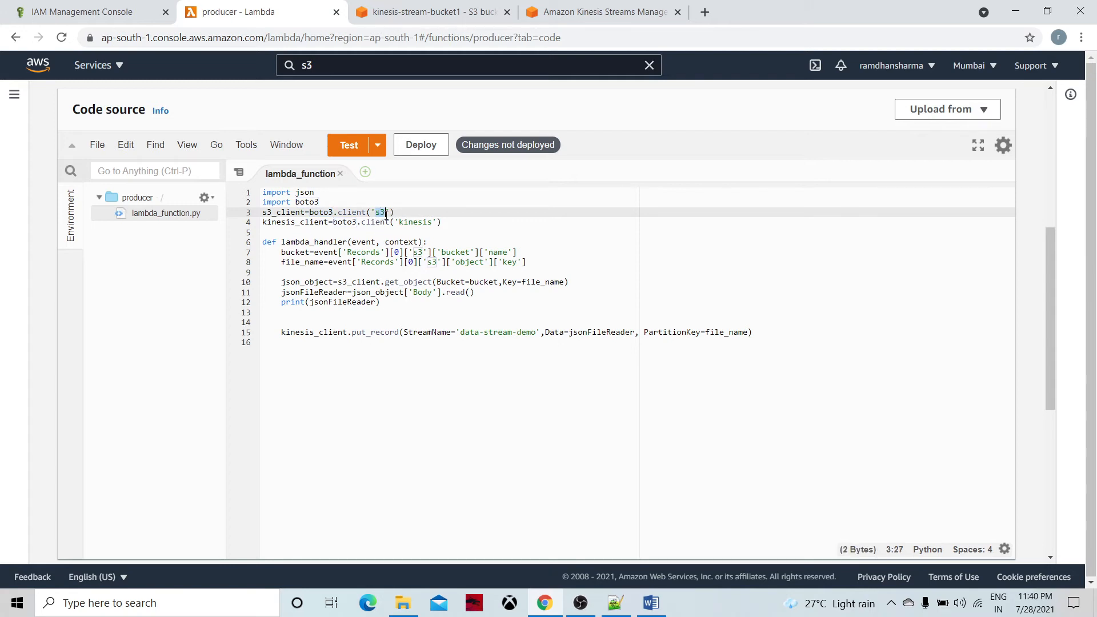
left_click(400, 223)
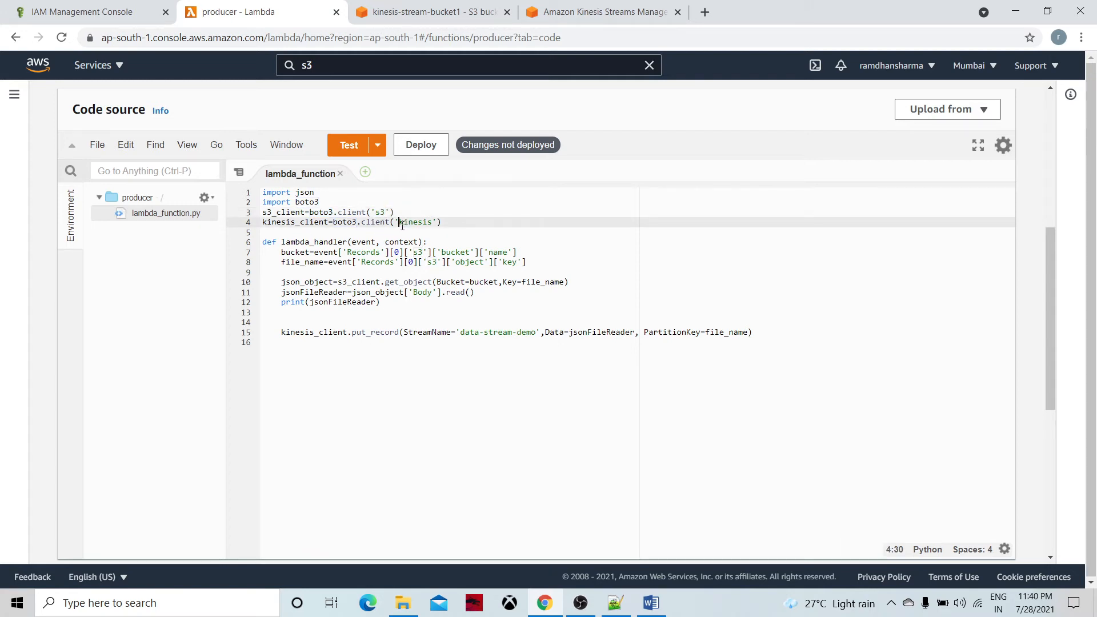
left_click(281, 222)
left_click(282, 213)
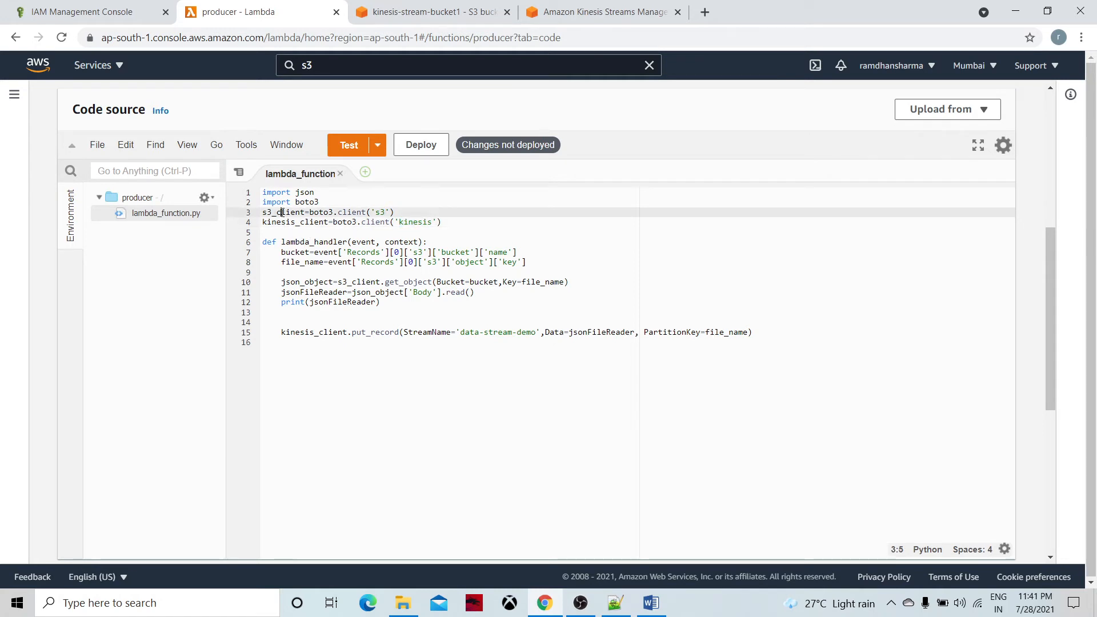
Examine the lambda_handler function, covering the bucket and file_name assignments and the s3_client.get_object call
left_click(393, 376)
left_click_drag(284, 241, 345, 242)
left_click(362, 281)
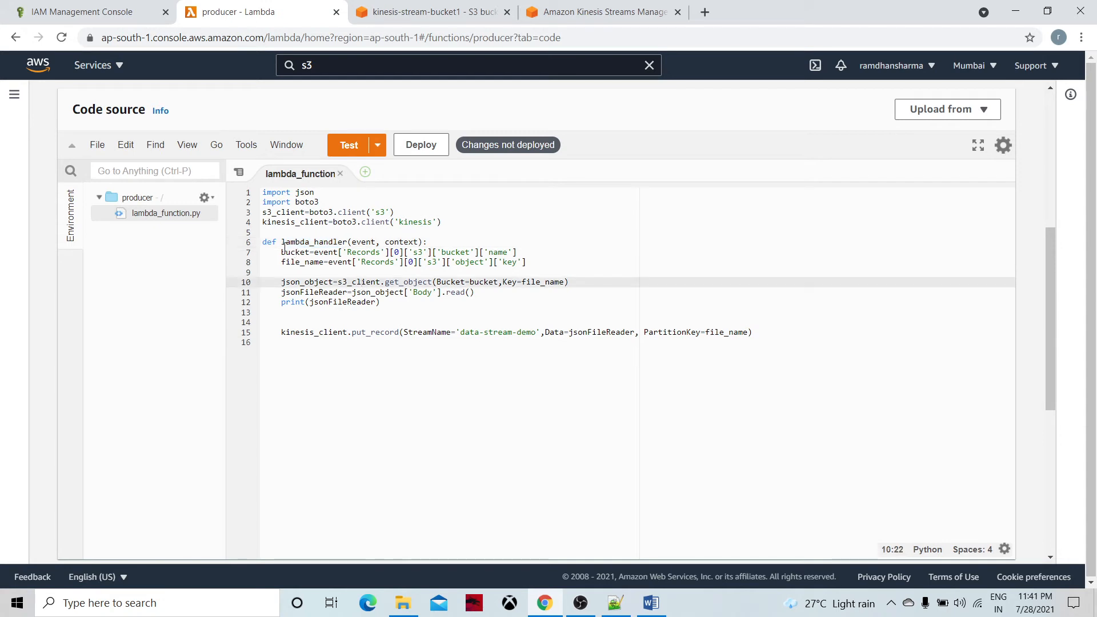
left_click_drag(263, 241, 379, 373)
left_click(380, 373)
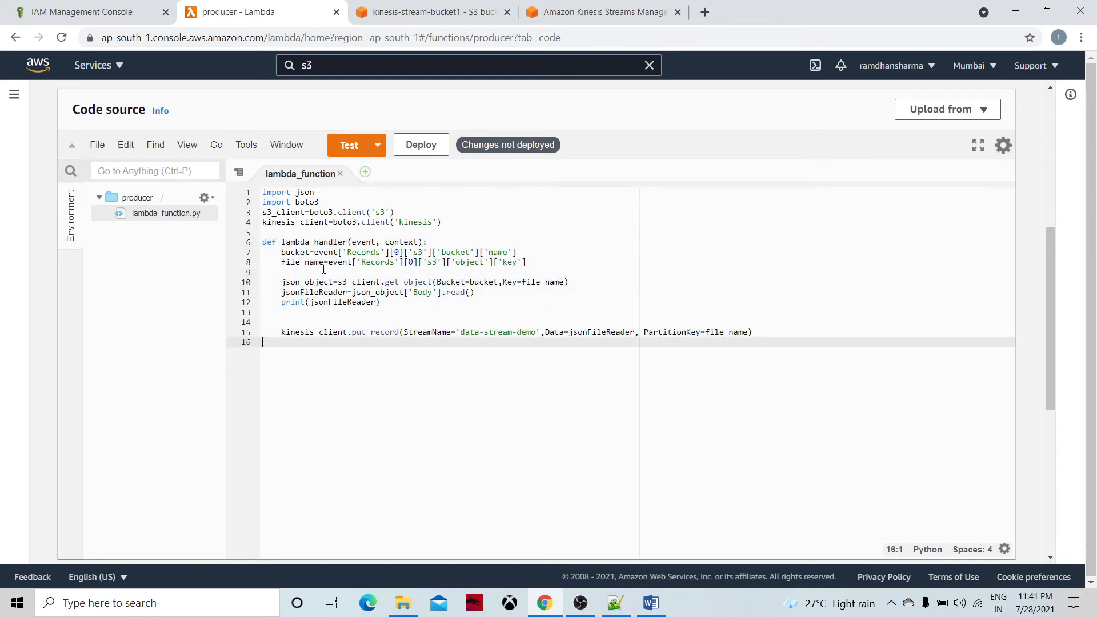
double_click(294, 254)
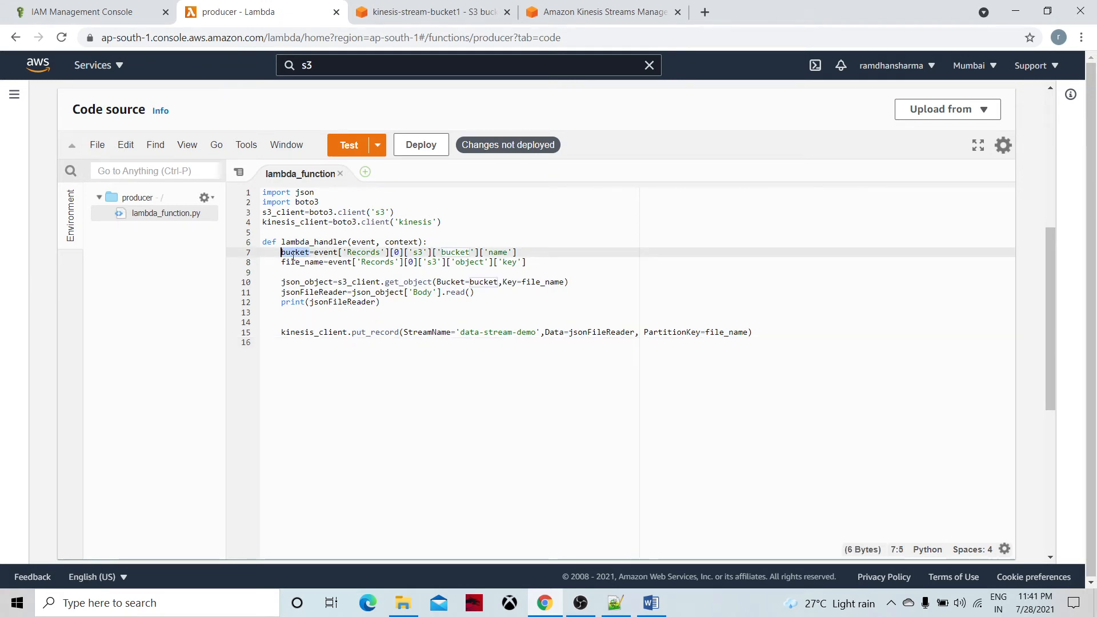
double_click(301, 263)
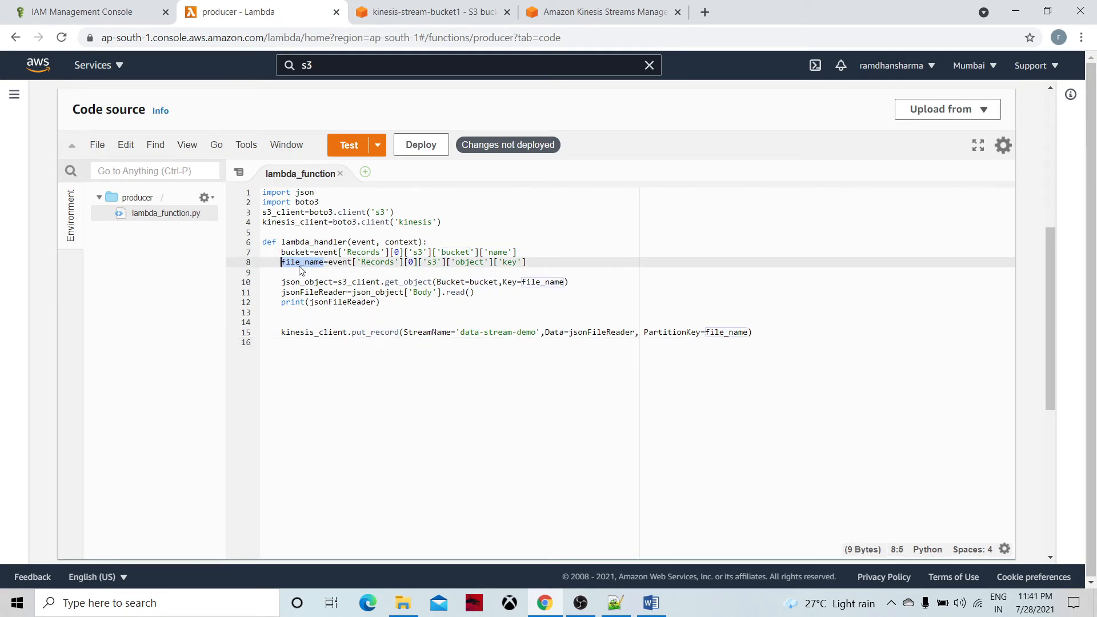
left_click(502, 284)
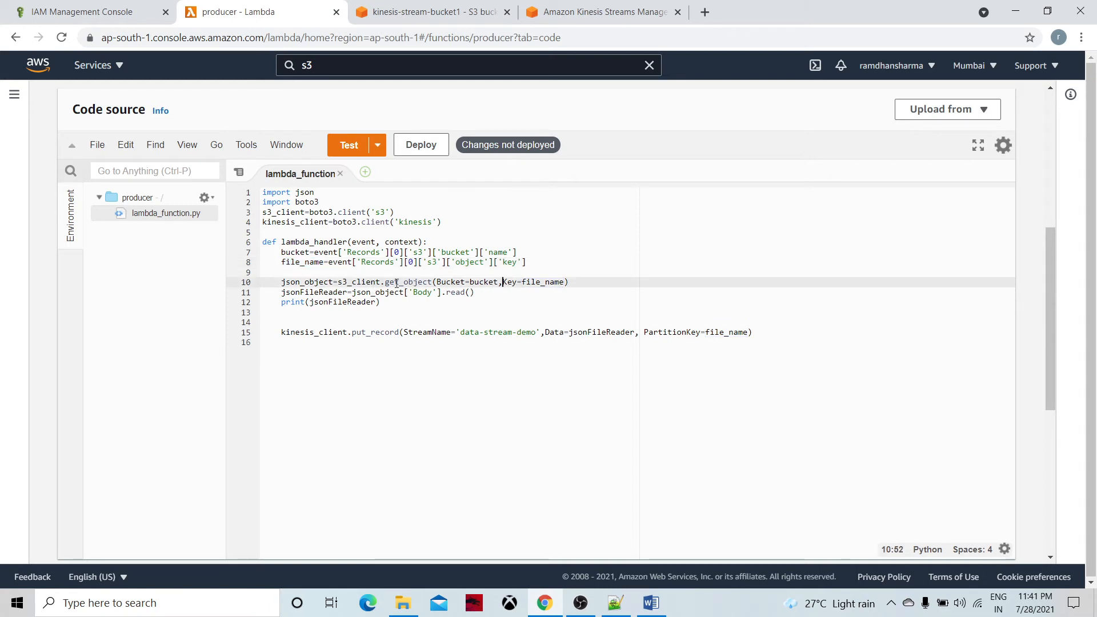
Examine the s3_client.get_object call, the jsonFileReader assignment that reads the Body, and the print line in the producer code
double_click(405, 284)
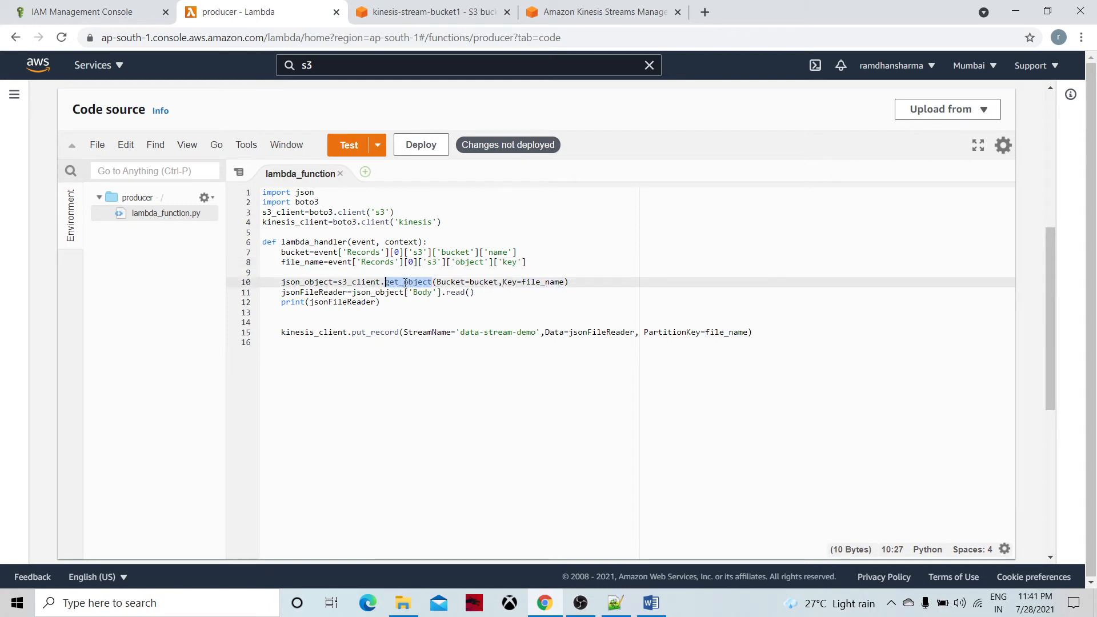
double_click(314, 282)
left_click(404, 305)
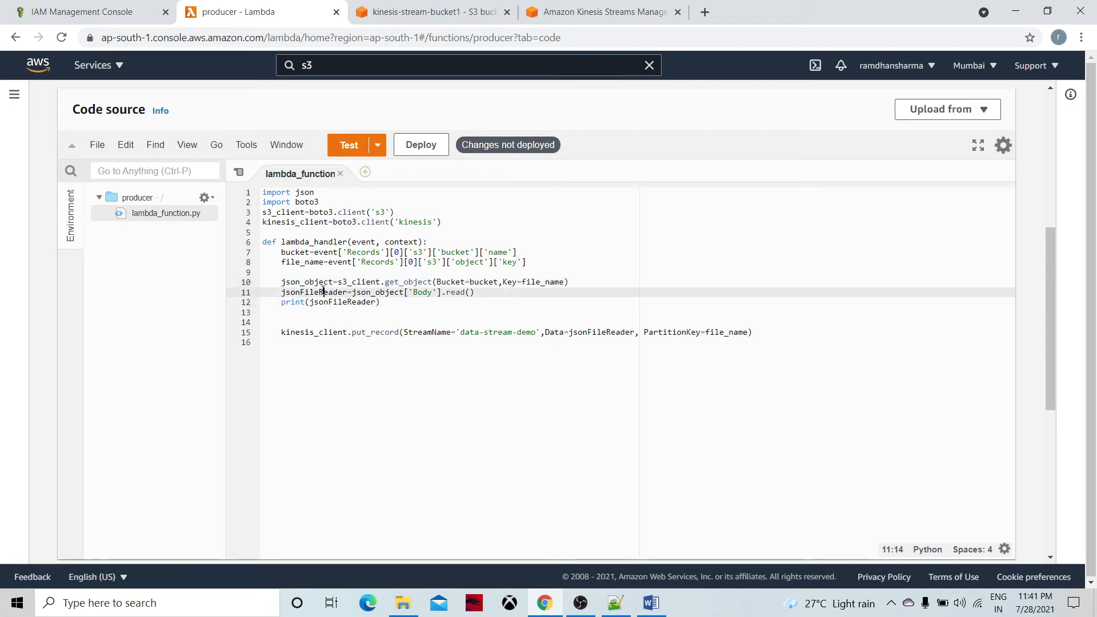
double_click(335, 292)
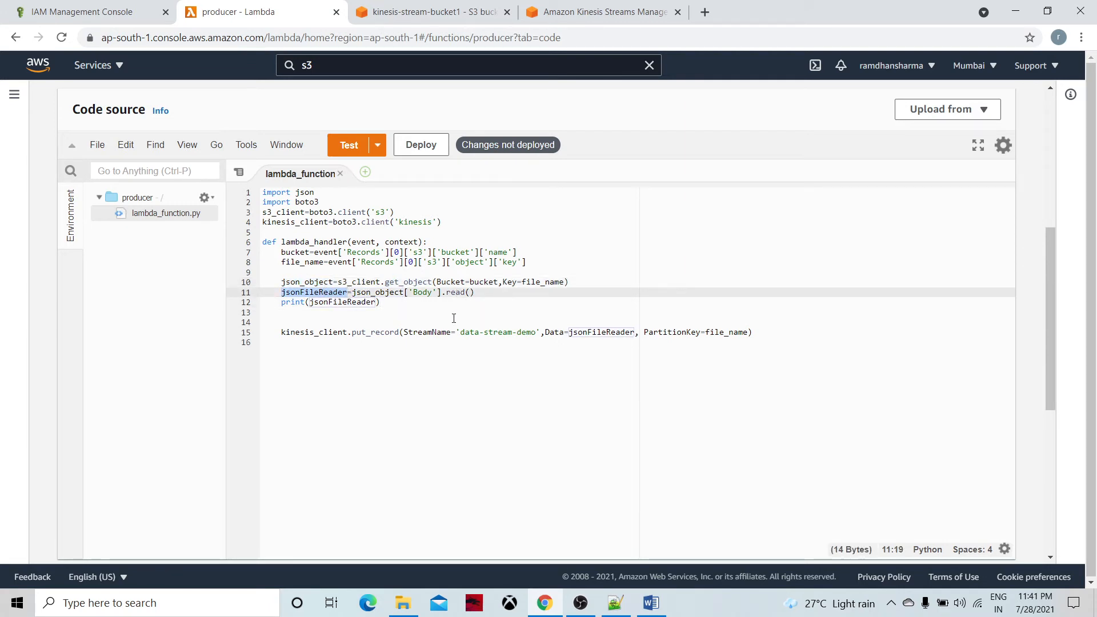
left_click_drag(475, 292, 353, 300)
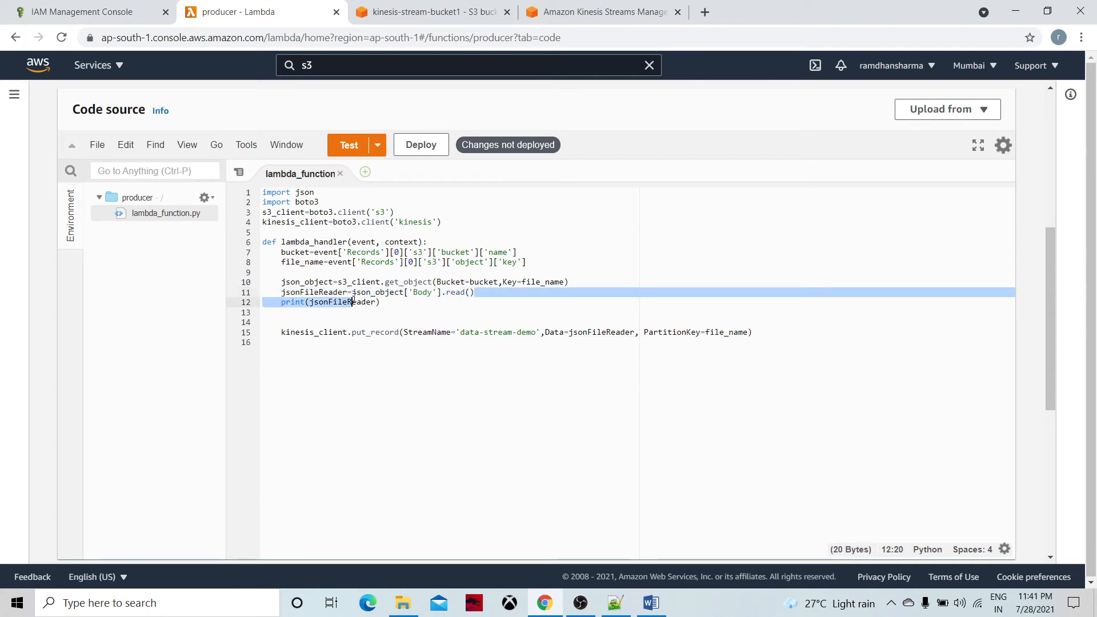
left_click(395, 320)
left_click_drag(280, 304, 425, 305)
left_click(426, 304)
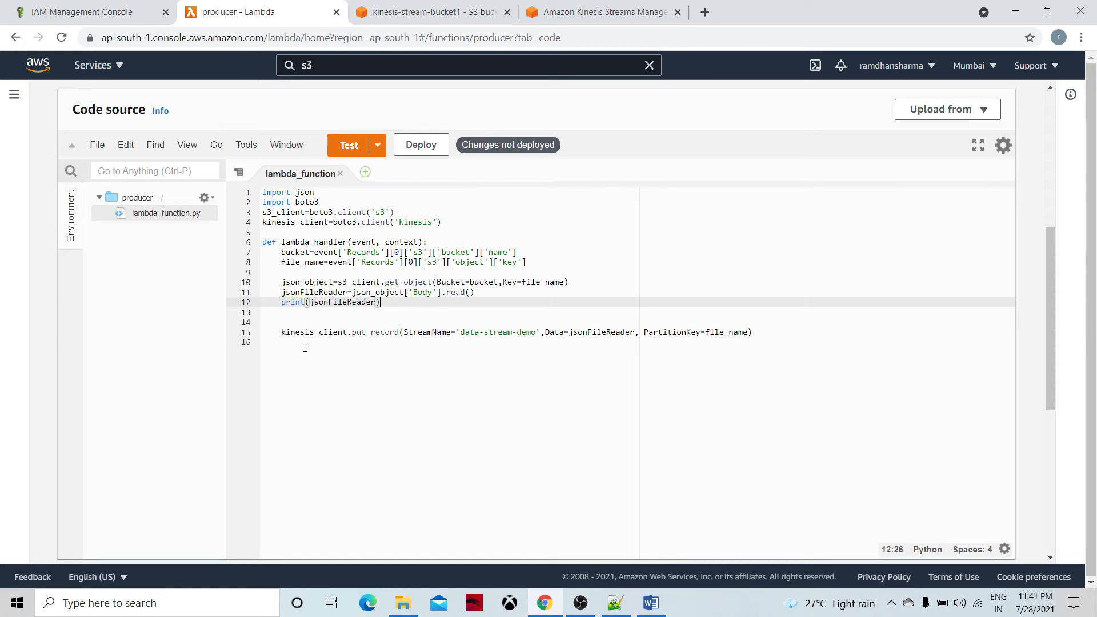
Review the kinesis_client.put_record call against the kinesis_client definition, including its StreamName argument
left_click(334, 350)
double_click(318, 332)
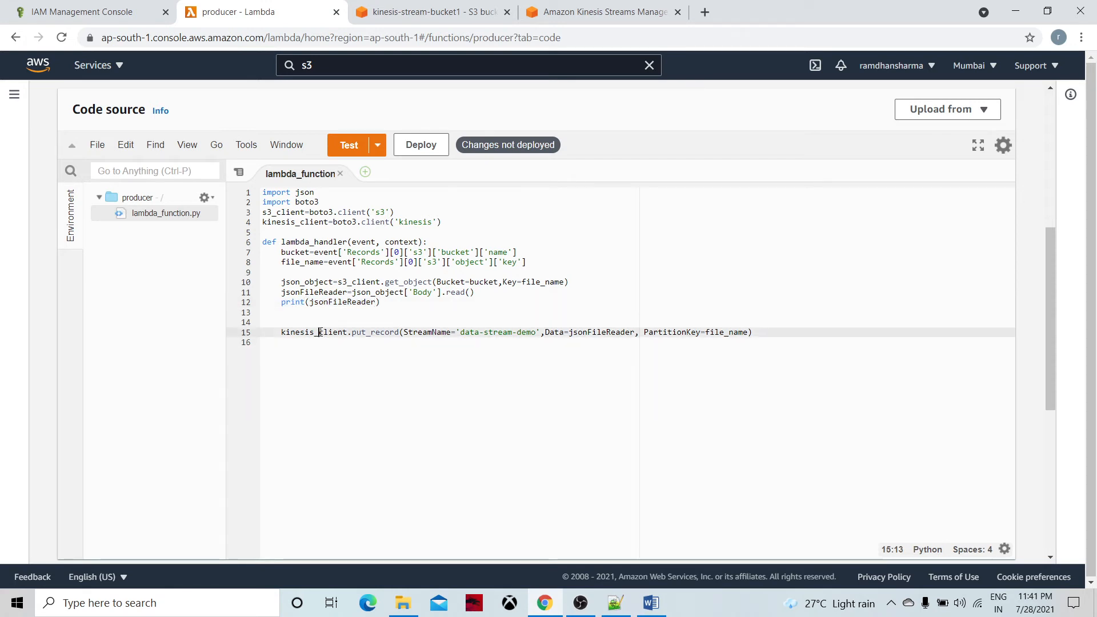
double_click(291, 223)
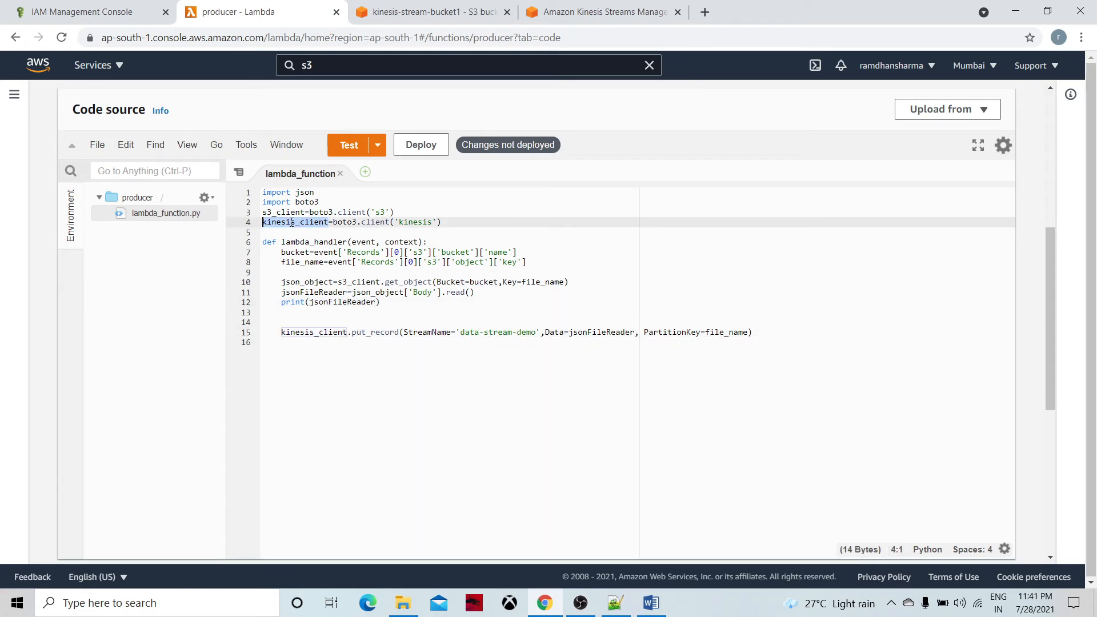
double_click(327, 333)
double_click(374, 333)
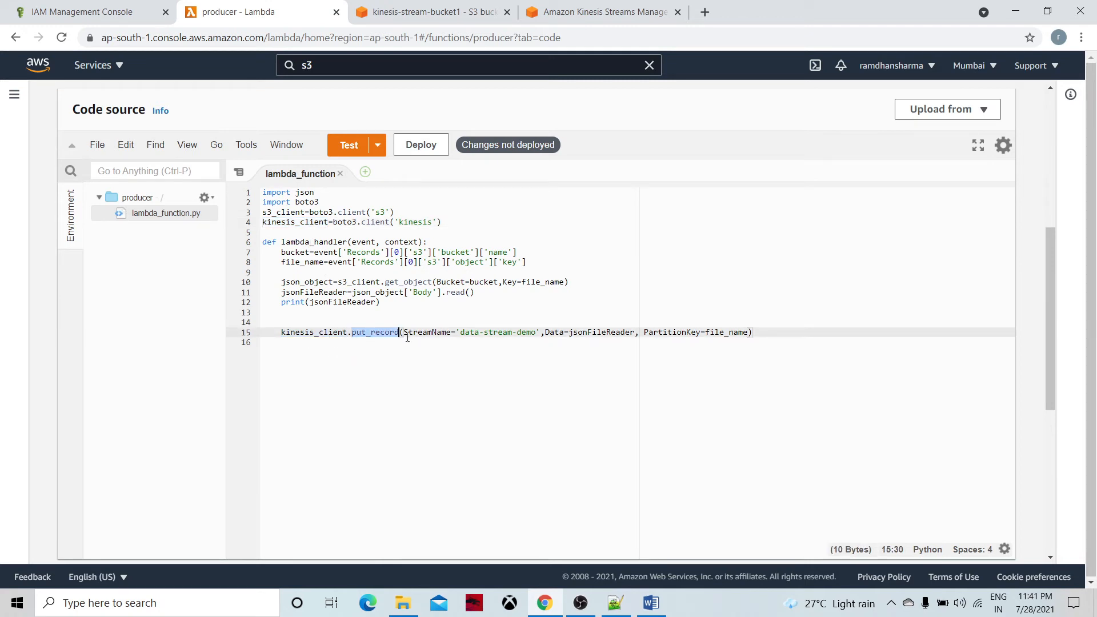
left_click_drag(403, 333, 455, 338)
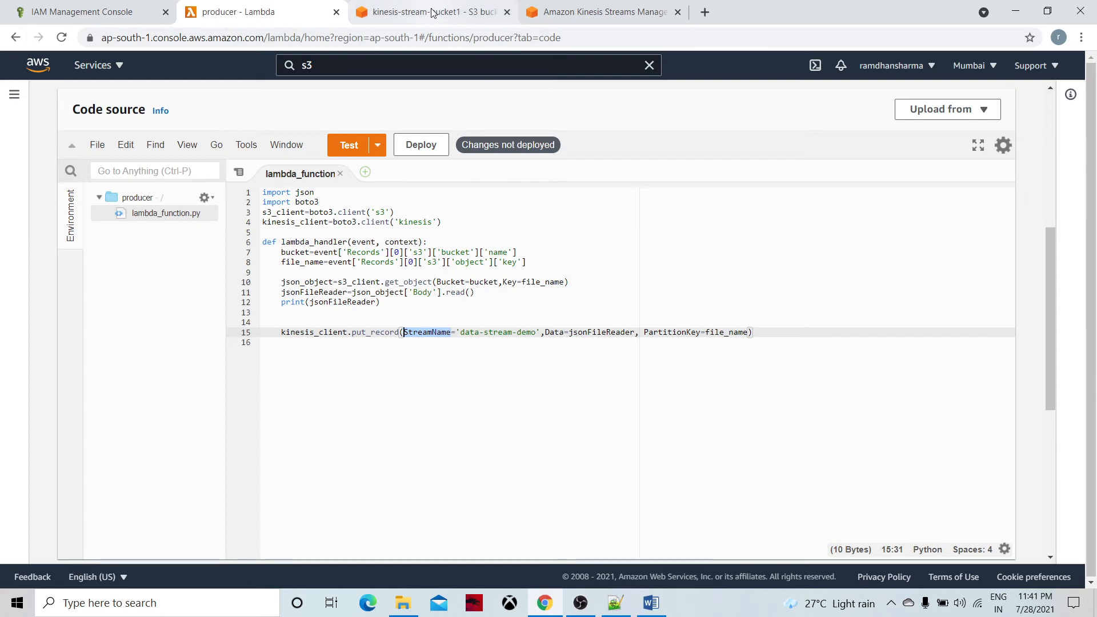
Copy the data stream's name, kinesis-data-stream, from its details page in the Kinesis console
left_click(565, 12)
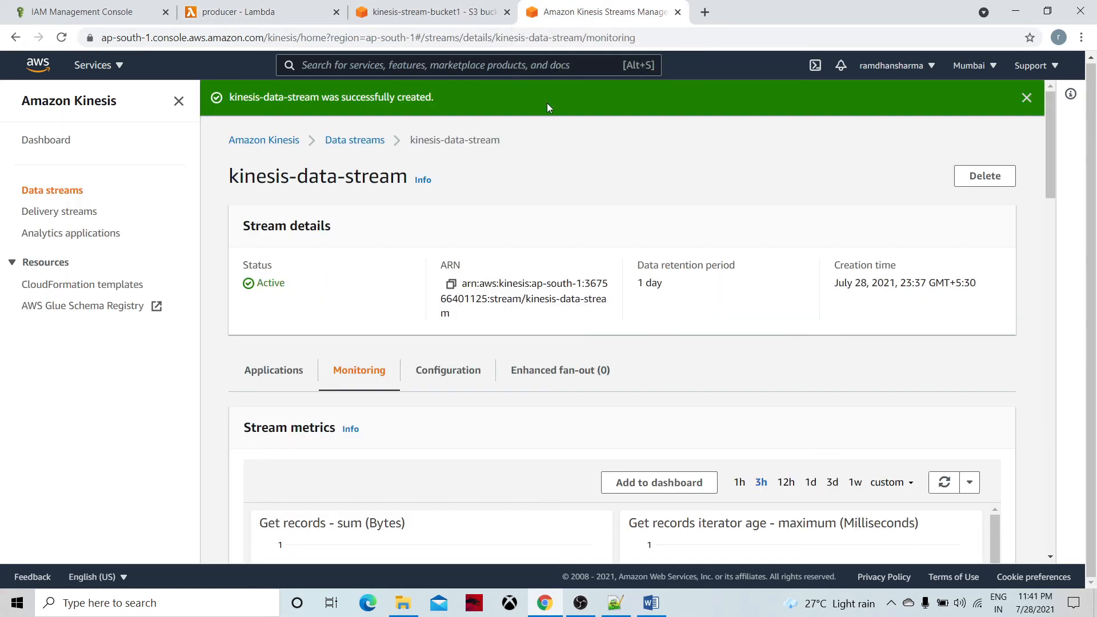
scroll(470, 380, "down", 5)
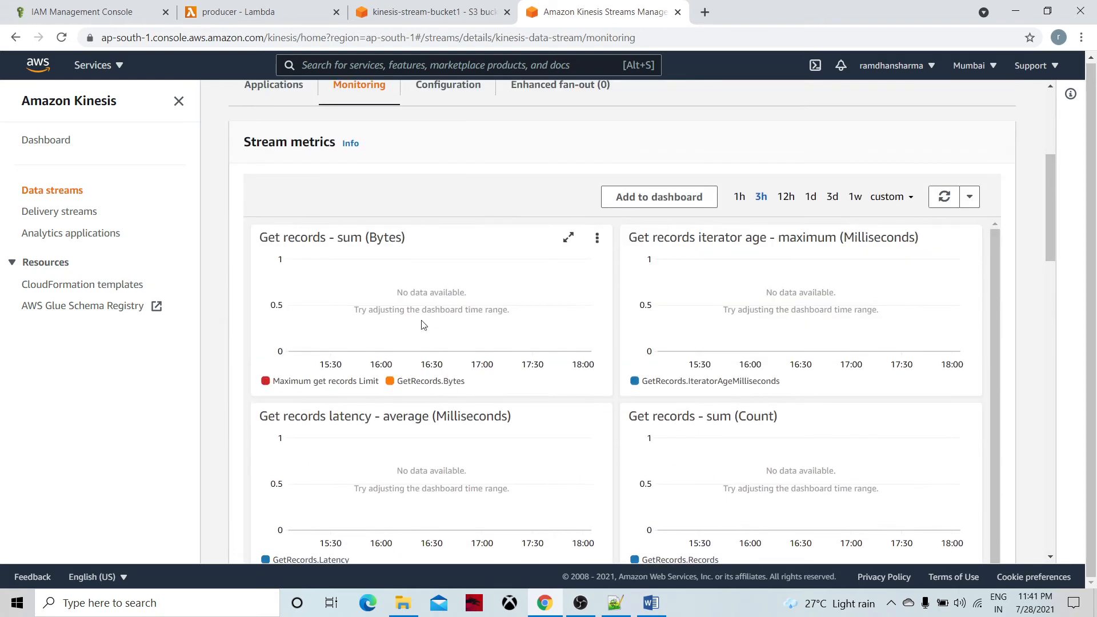
scroll(470, 380, "up", 5)
left_click_drag(409, 178, 229, 180)
key("ctrl+c")
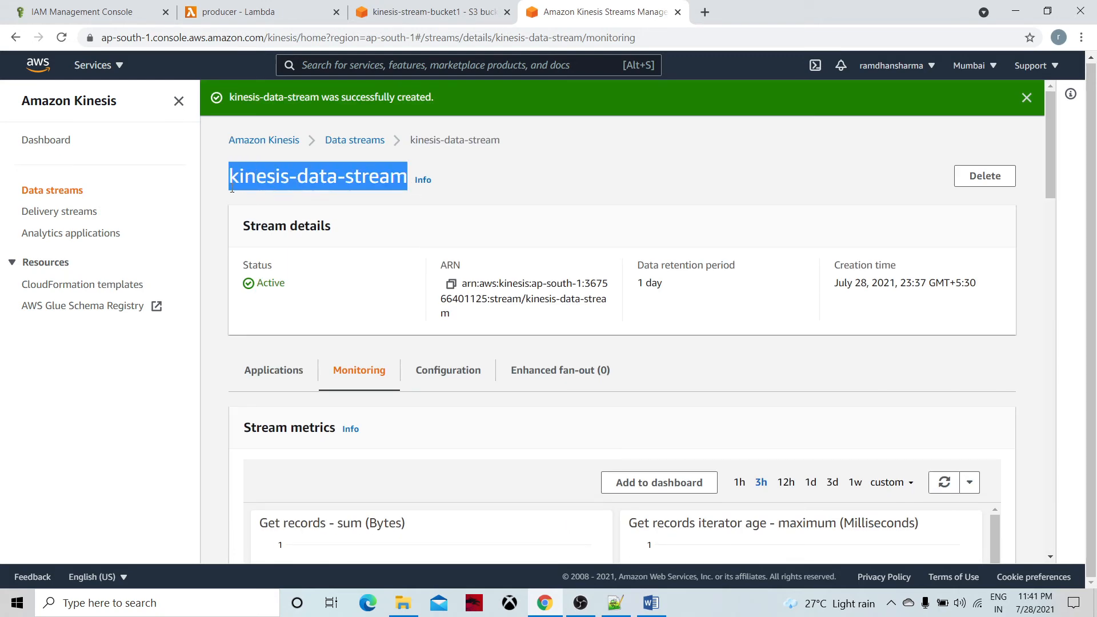
Set StreamName in the producer's put_record call to the copied kinesis-data-stream
left_click(293, 8)
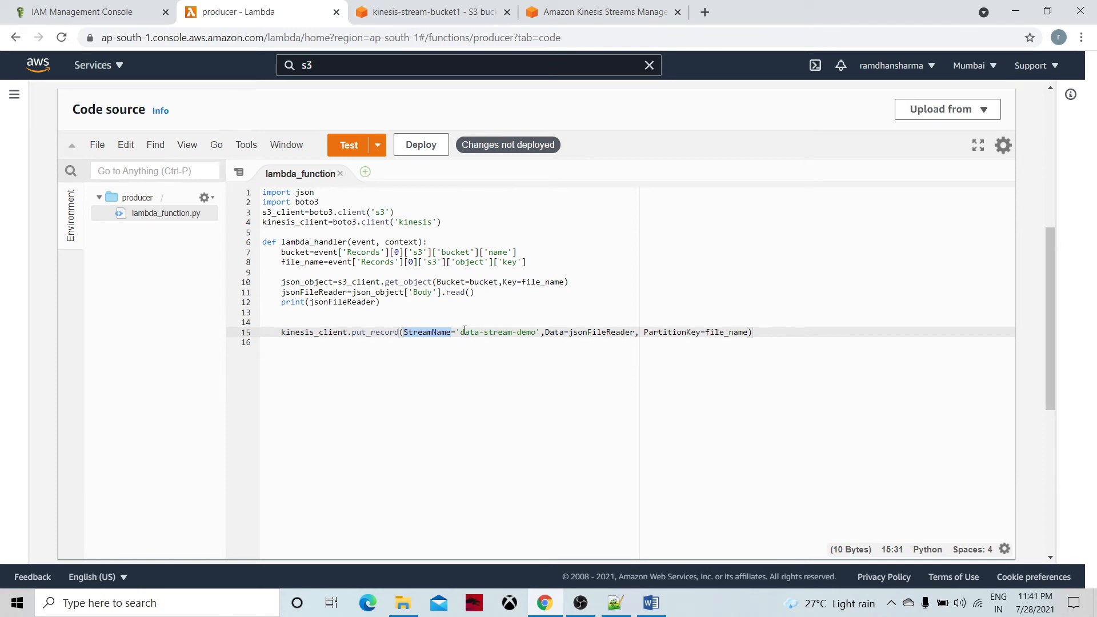
left_click_drag(460, 331, 535, 333)
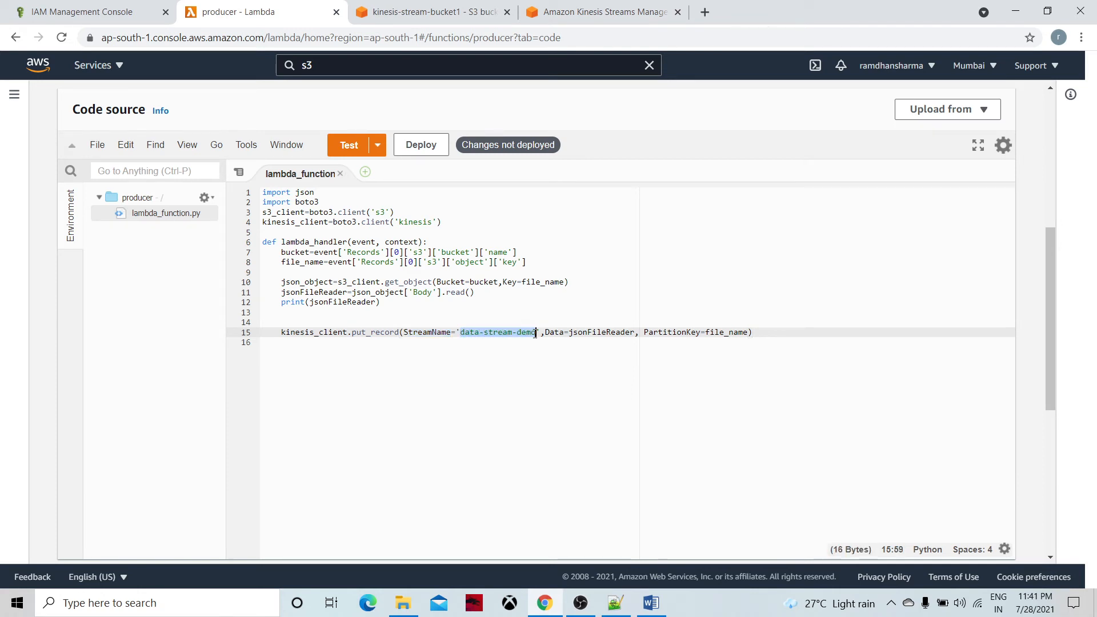
key("ctrl+v")
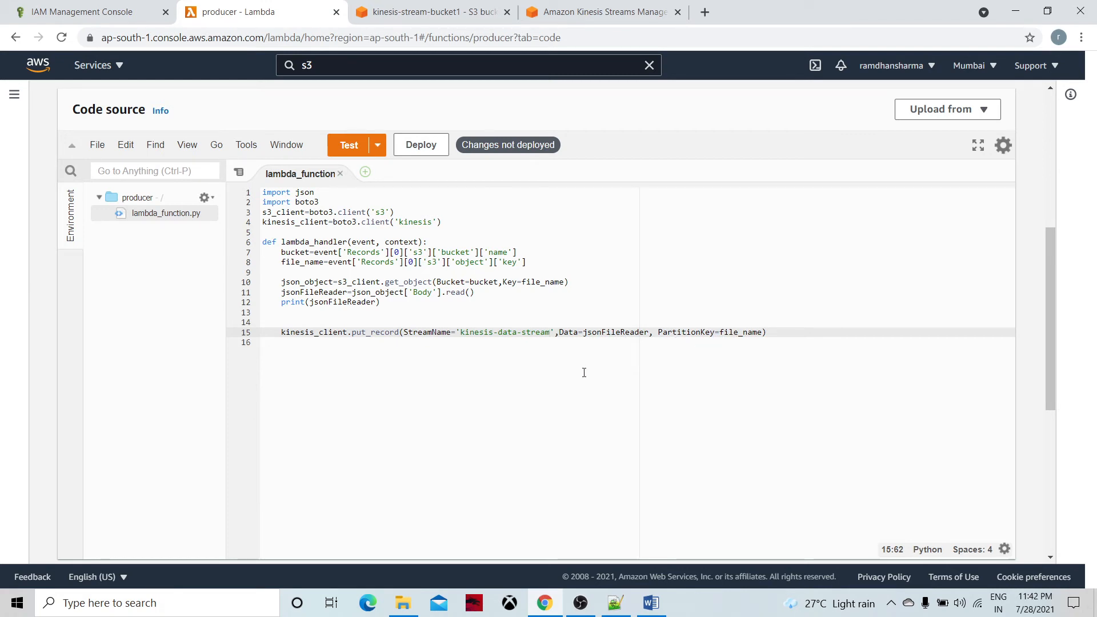
Check the PartitionKey argument in the put_record call and deploy the producer function's code
double_click(739, 332)
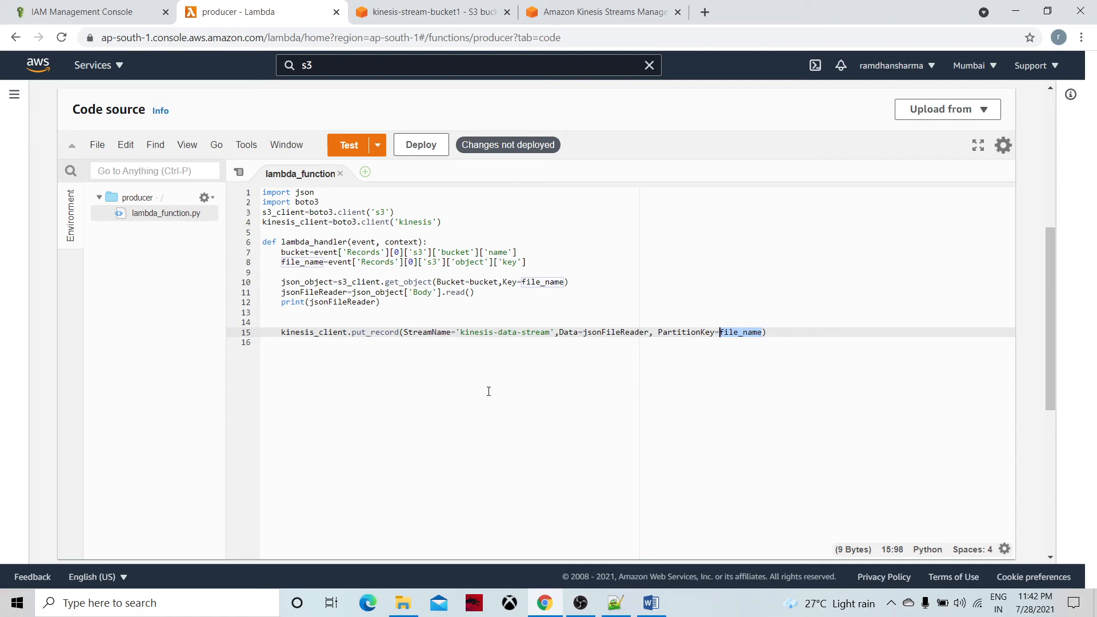
left_click(488, 391)
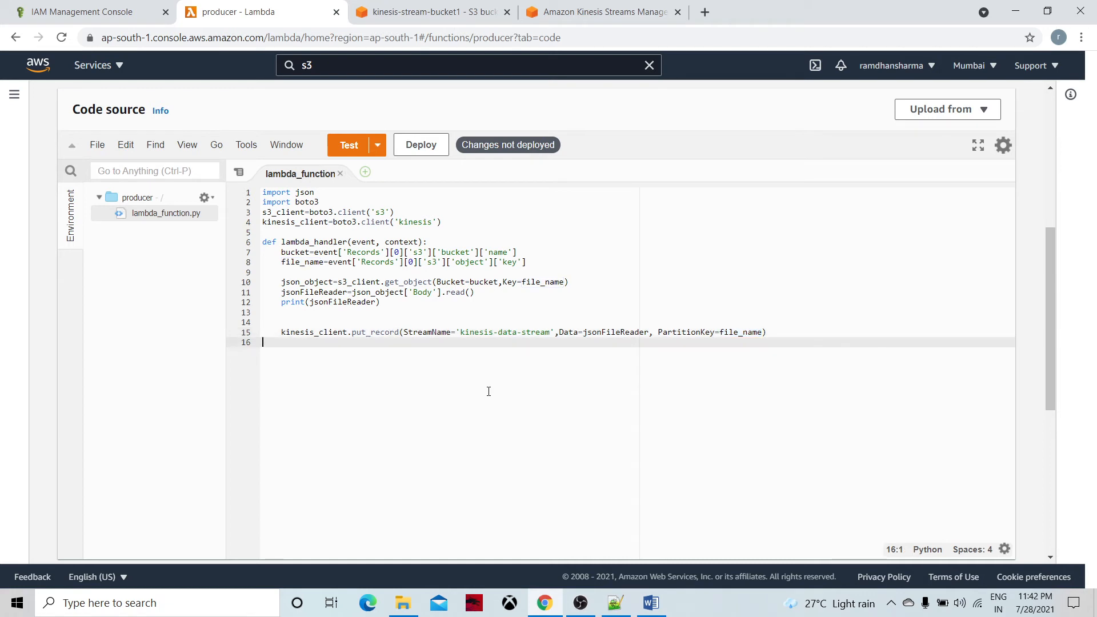
left_click(421, 144)
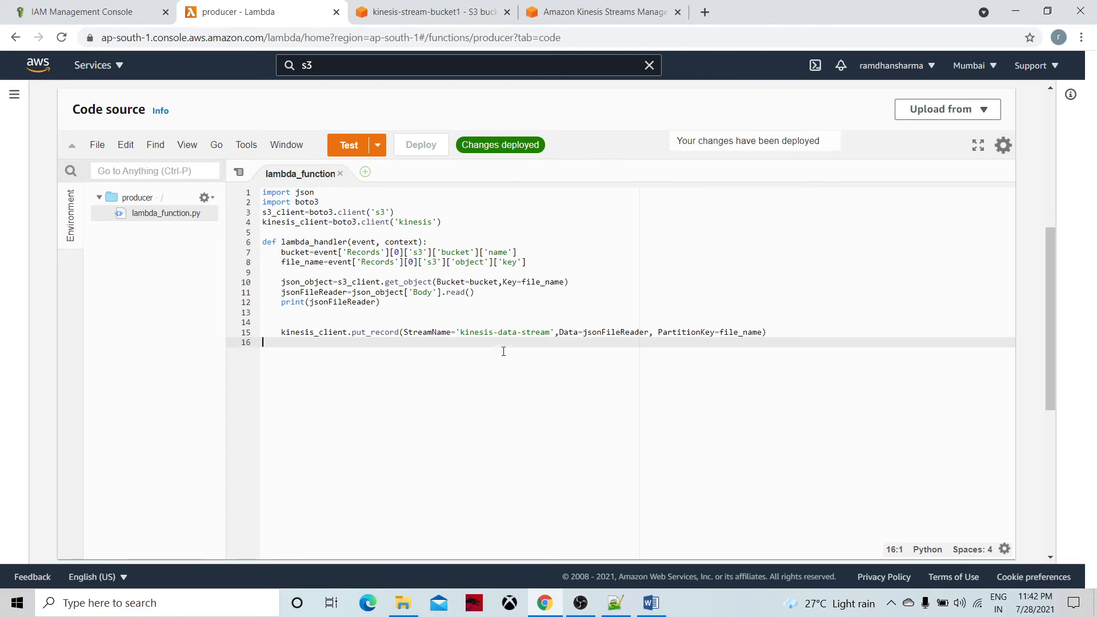
Open the consumer1 Lambda function from the functions list and bring up its code source
scroll(503, 350, "up", 6)
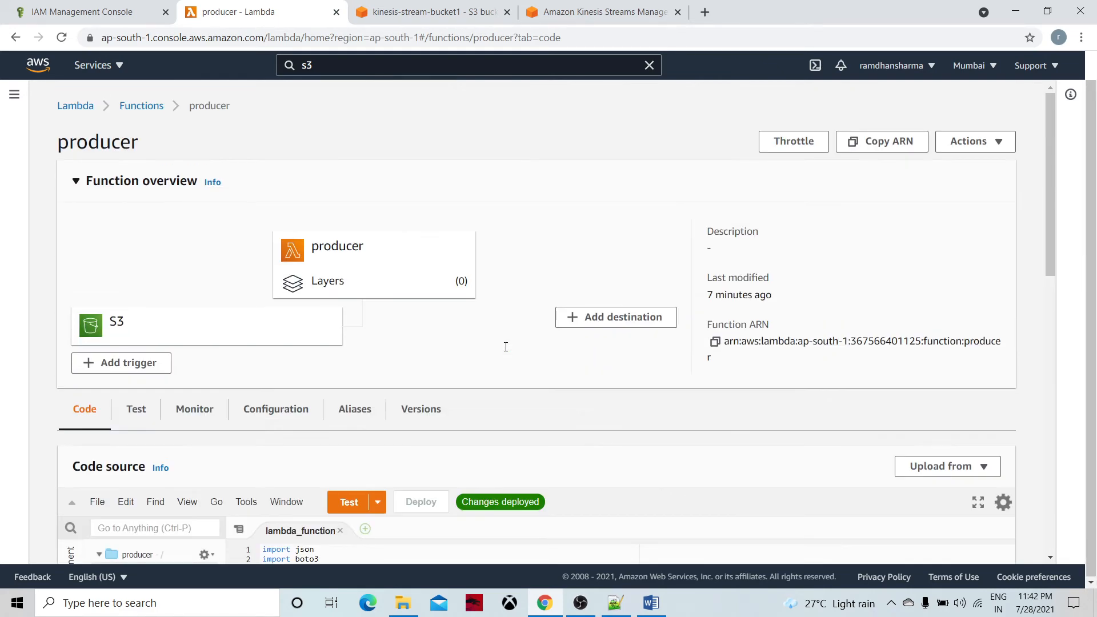
left_click(146, 107)
left_click(148, 275)
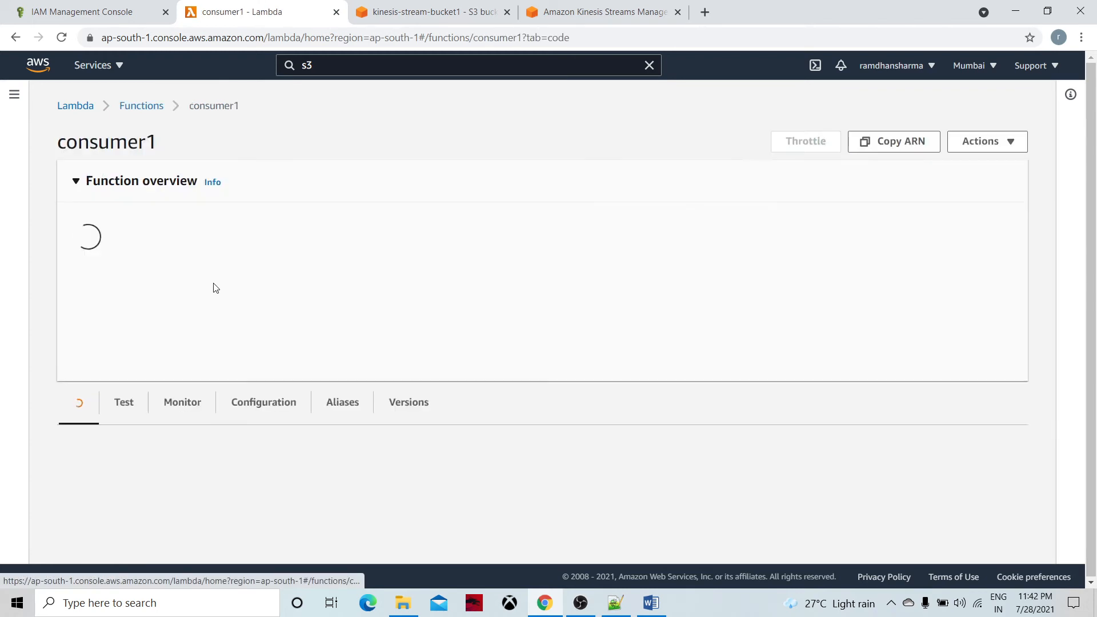
scroll(340, 333, "down", 7)
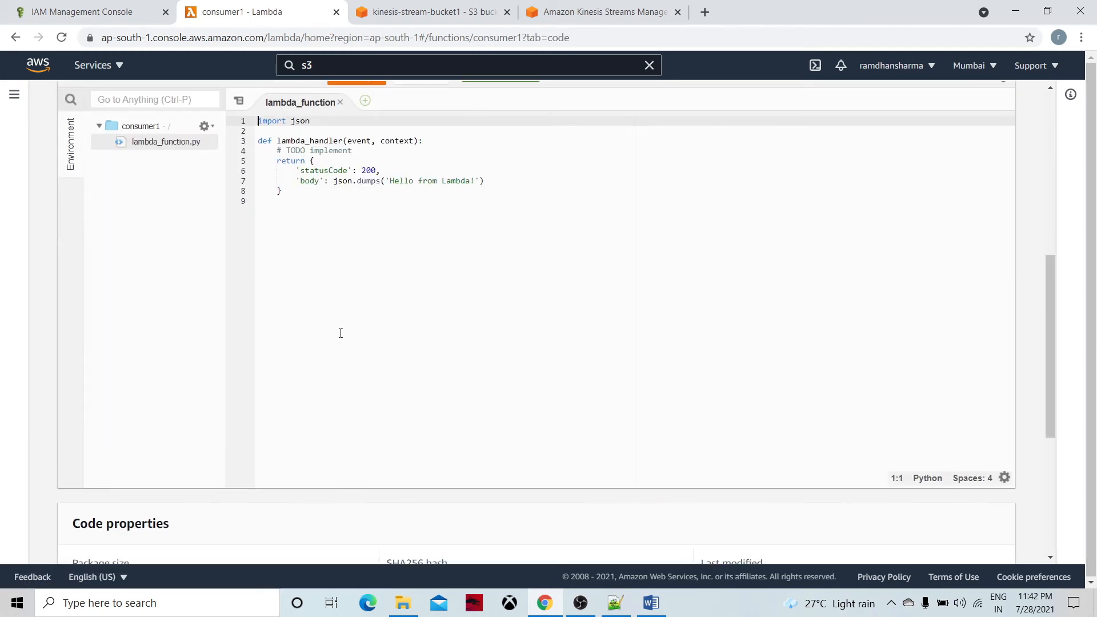
scroll(341, 333, "up", 4)
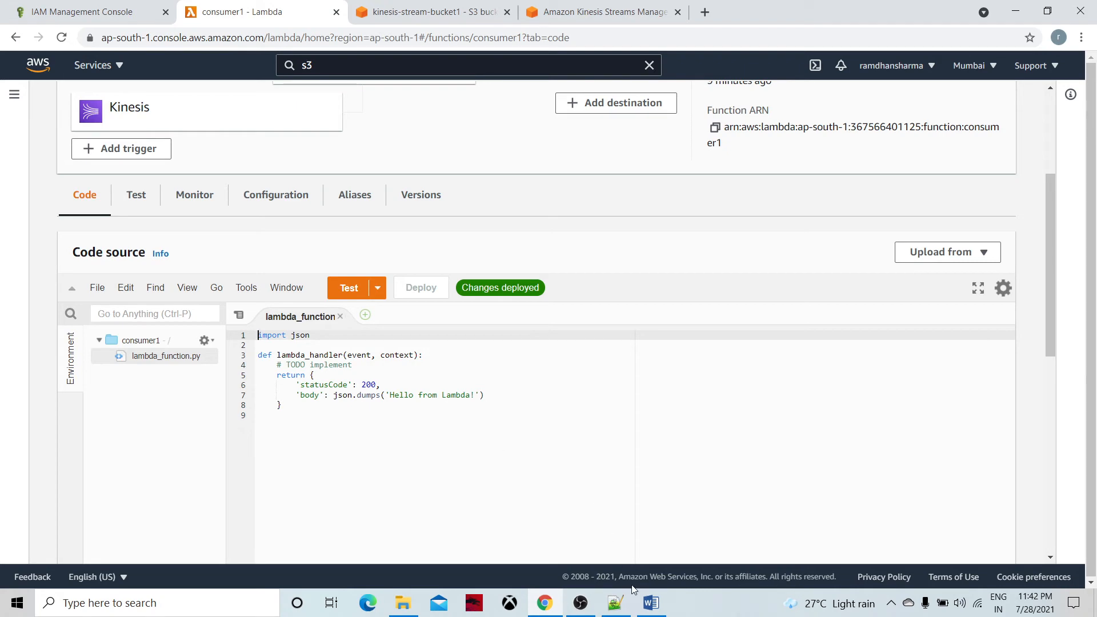
Switch to Notepad++ and copy the Consumer 1 code from import base64 through the decoded payload print line
left_click(616, 603)
scroll(232, 425, "down", 5)
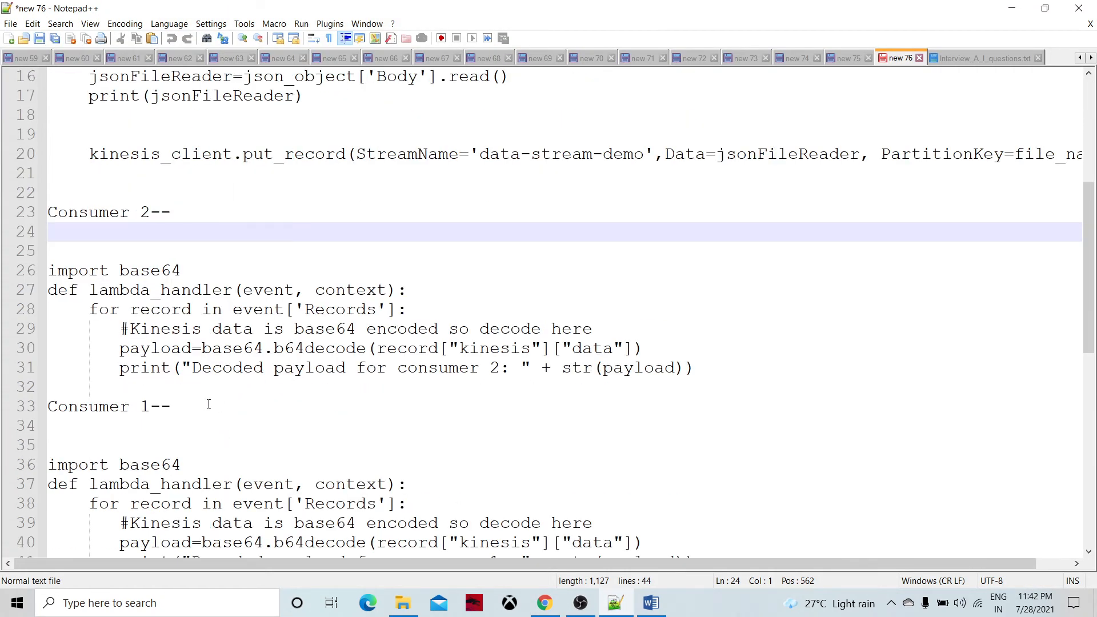
scroll(222, 406, "down", 3)
left_click_drag(695, 390, 48, 289)
key("ctrl+c")
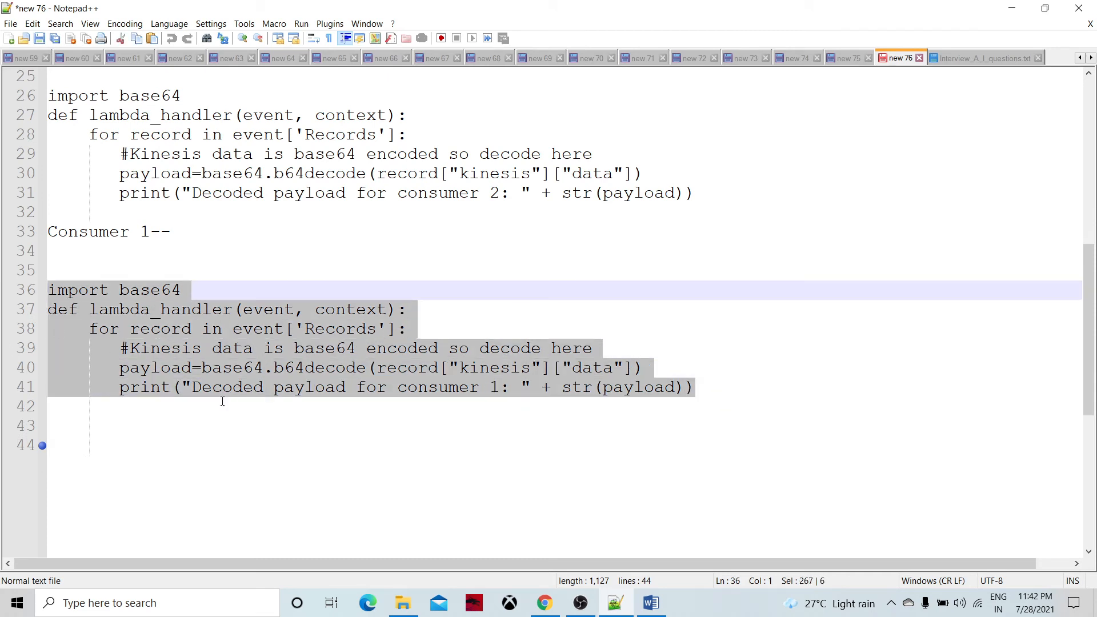
Switch back to Chrome and replace all default code in consumer1's lambda_function.py with the copied Consumer 1 code
key("alt+Tab")
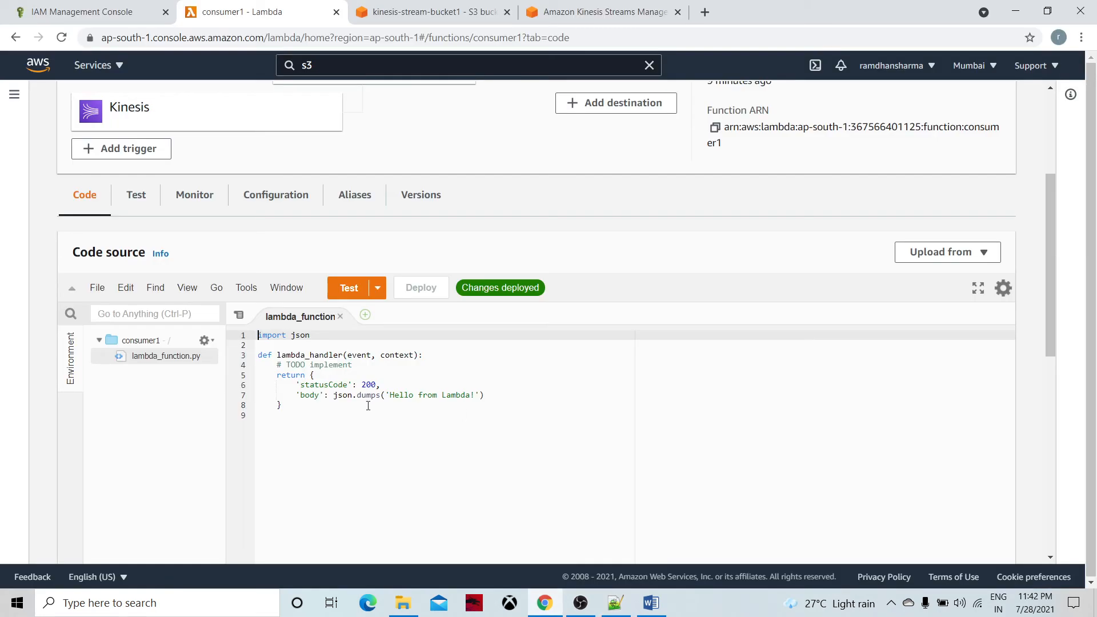
left_click(348, 421)
key("ctrl+a")
key("ctrl+v")
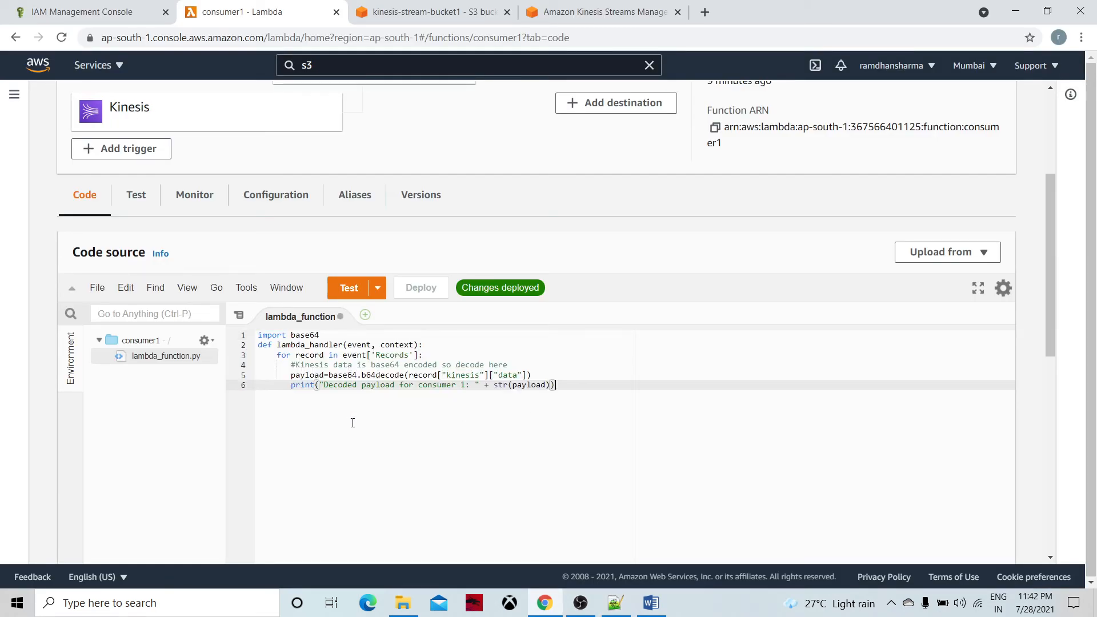
scroll(370, 394, "down", 2)
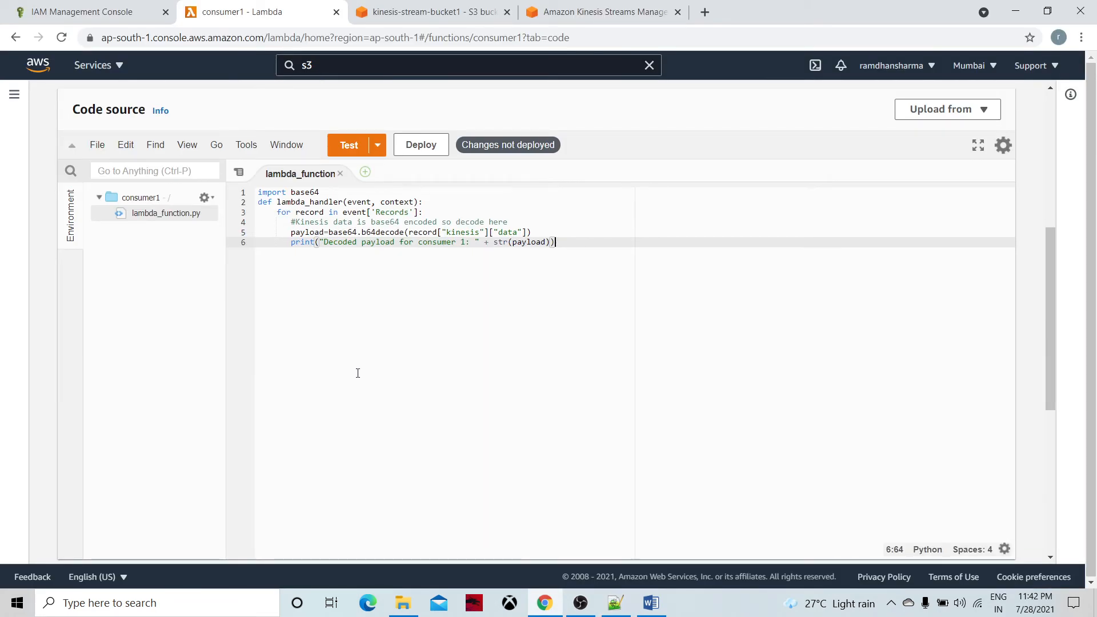
scroll(367, 322, "up", 2)
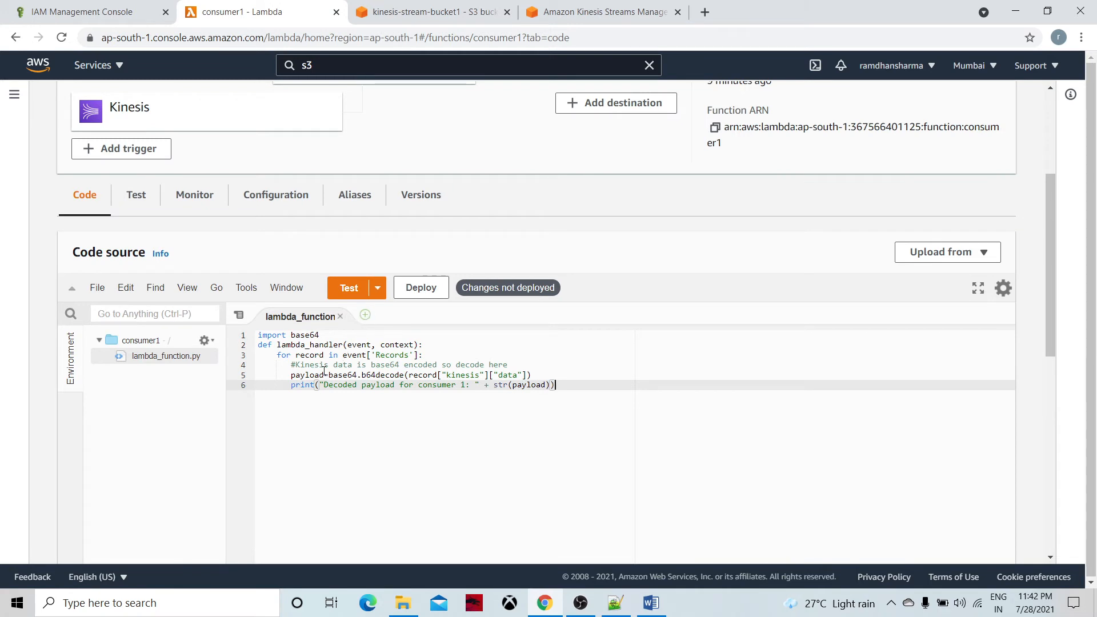
Look through the consumer1 code line by line and check the function overview for its Kinesis trigger
key("Up")
key("Up")
key("Up")
key("Up")
key("Up")
key("Down")
key("Down")
key("Down")
key("Down")
key("Down")
scroll(342, 361, "up", 3)
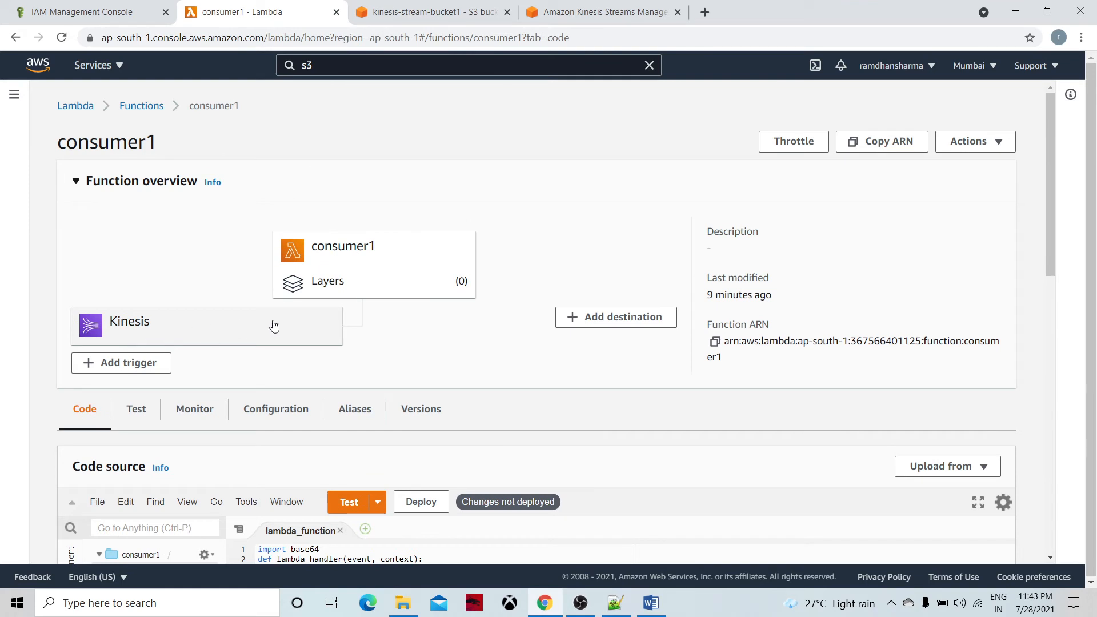
scroll(384, 306, "down", 1)
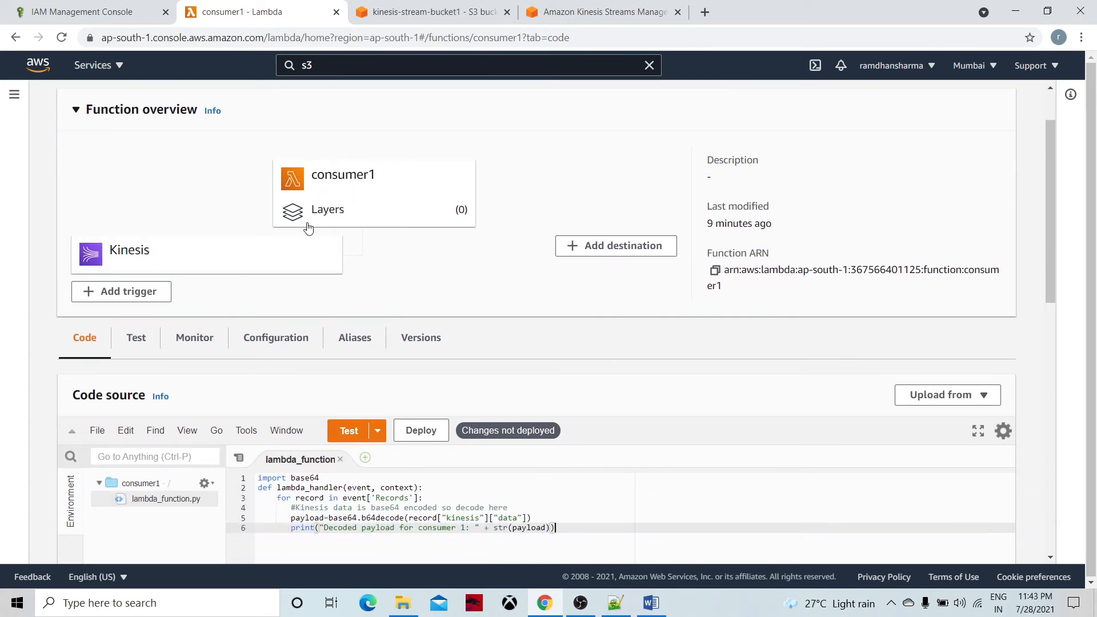
scroll(460, 268, "down", 2)
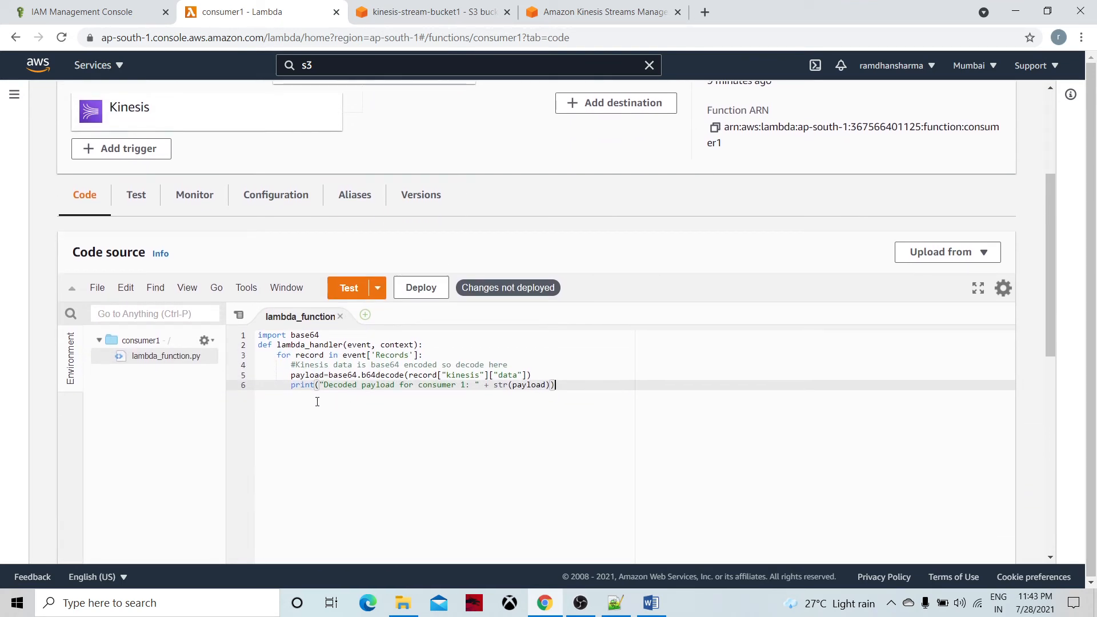
Examine consumer1's lambda_handler, covering the loop over event['Records'] and the base64 decoding of record["kinesis"]["data"]
left_click_drag(557, 385, 222, 336)
left_click(366, 426)
left_click_drag(278, 355, 423, 355)
left_click(423, 395)
double_click(365, 346)
double_click(355, 356)
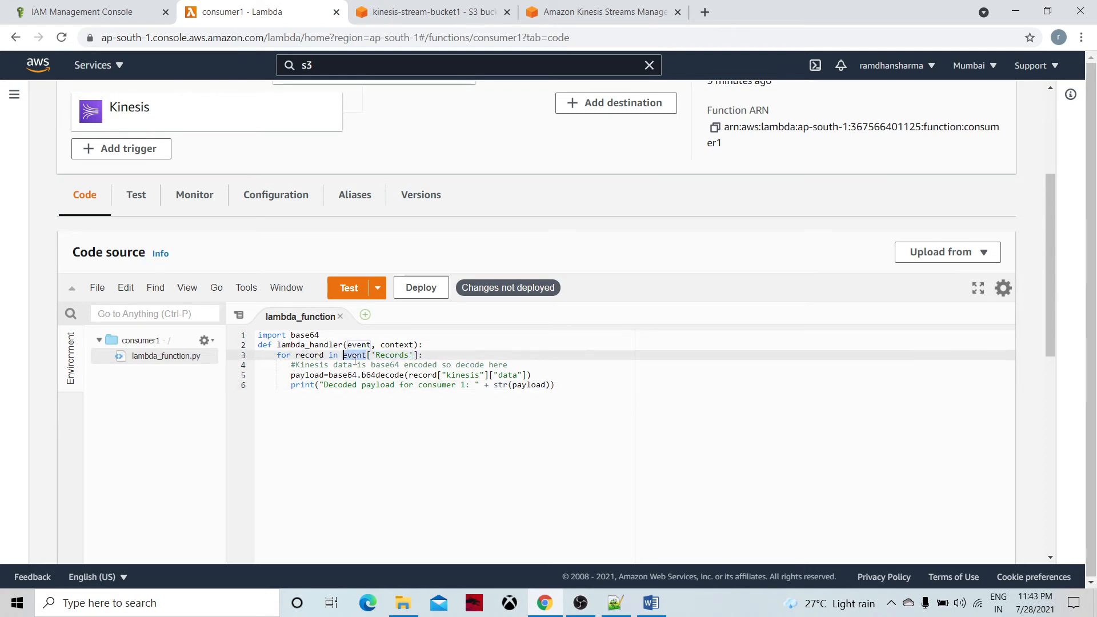
left_click_drag(423, 355, 278, 356)
left_click(320, 406)
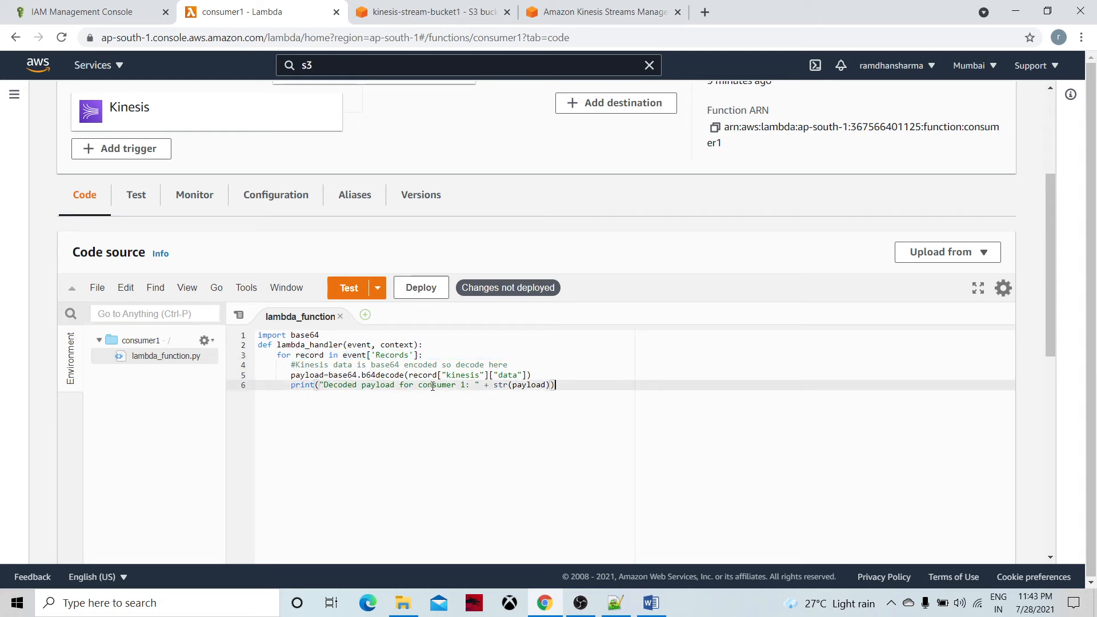
left_click(470, 375)
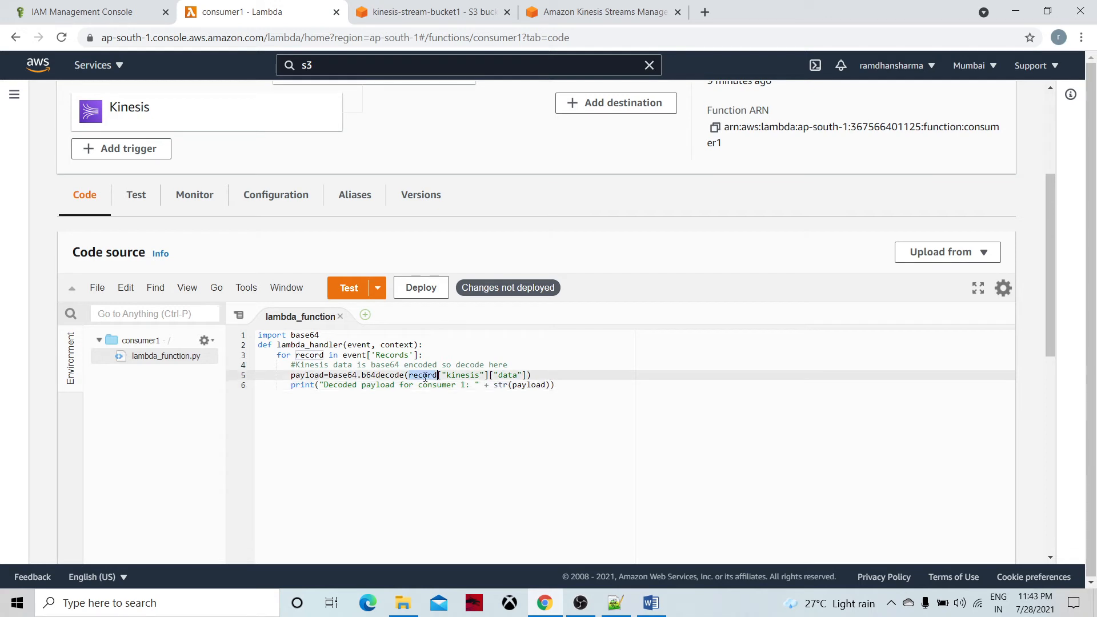
double_click(471, 374)
left_click(515, 365)
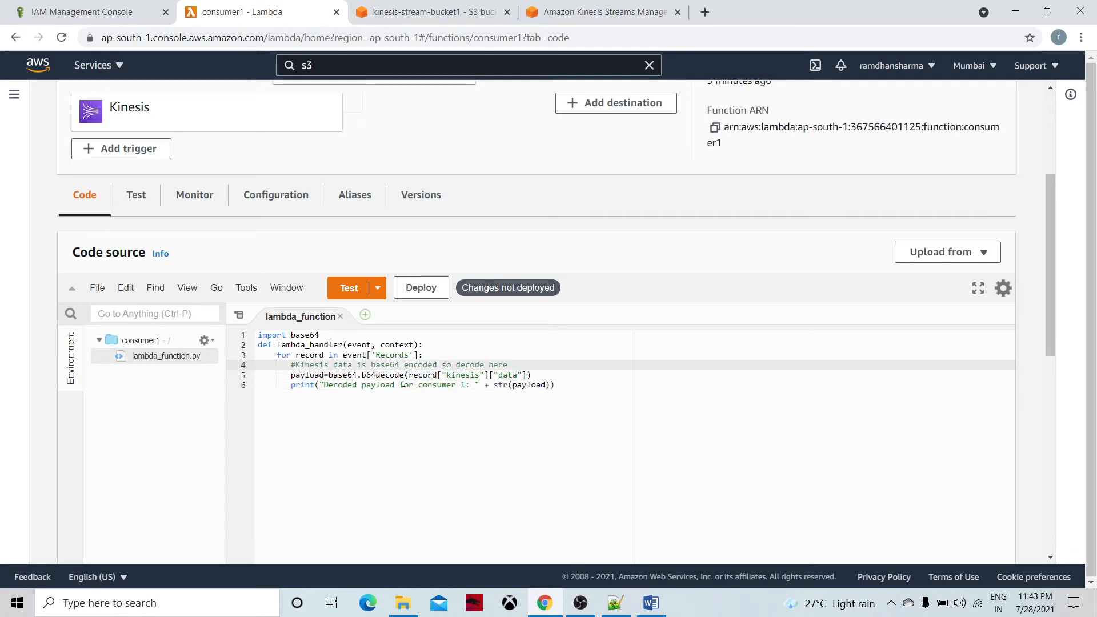
Review the payload decoding and print lines in consumer1's lambda_function.py and deploy the code
left_click(321, 379)
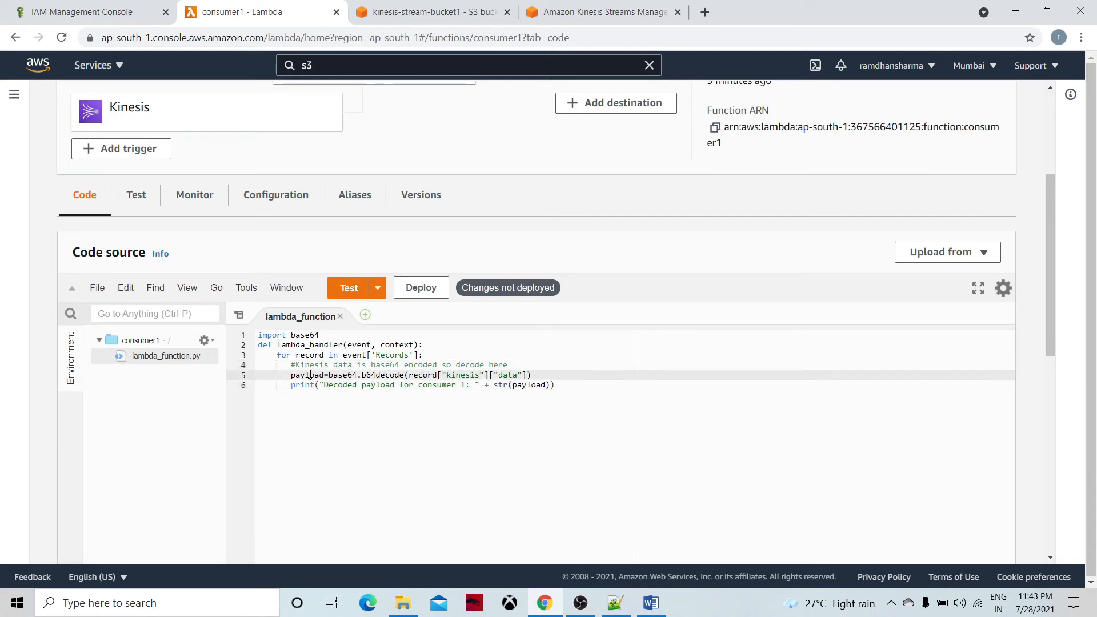
left_click(404, 420)
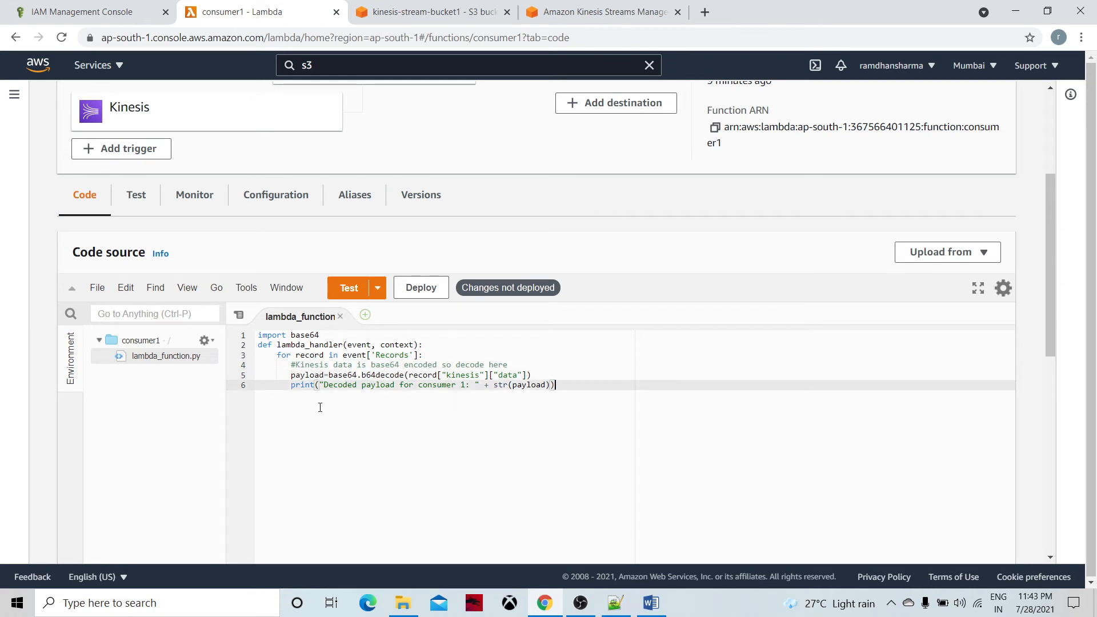
left_click_drag(286, 386, 542, 391)
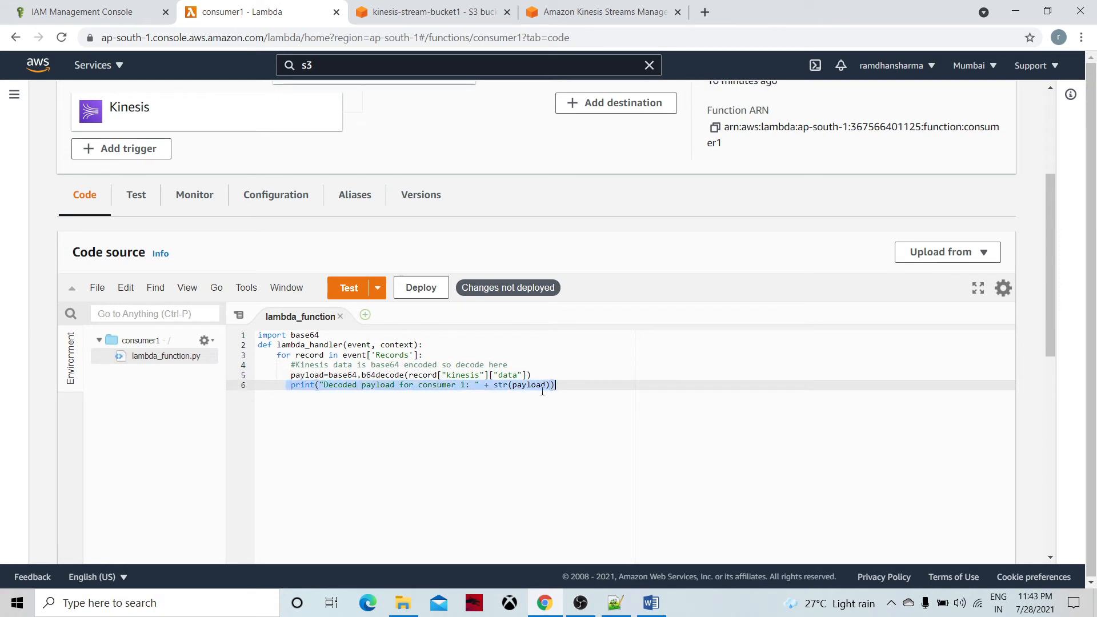
left_click(566, 404)
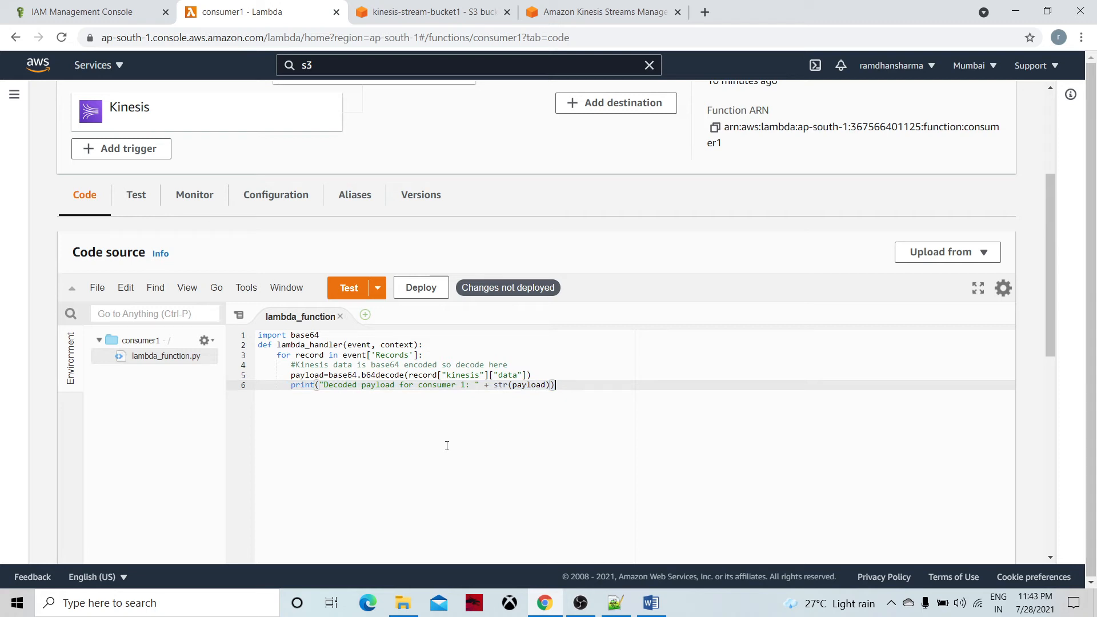
left_click(424, 296)
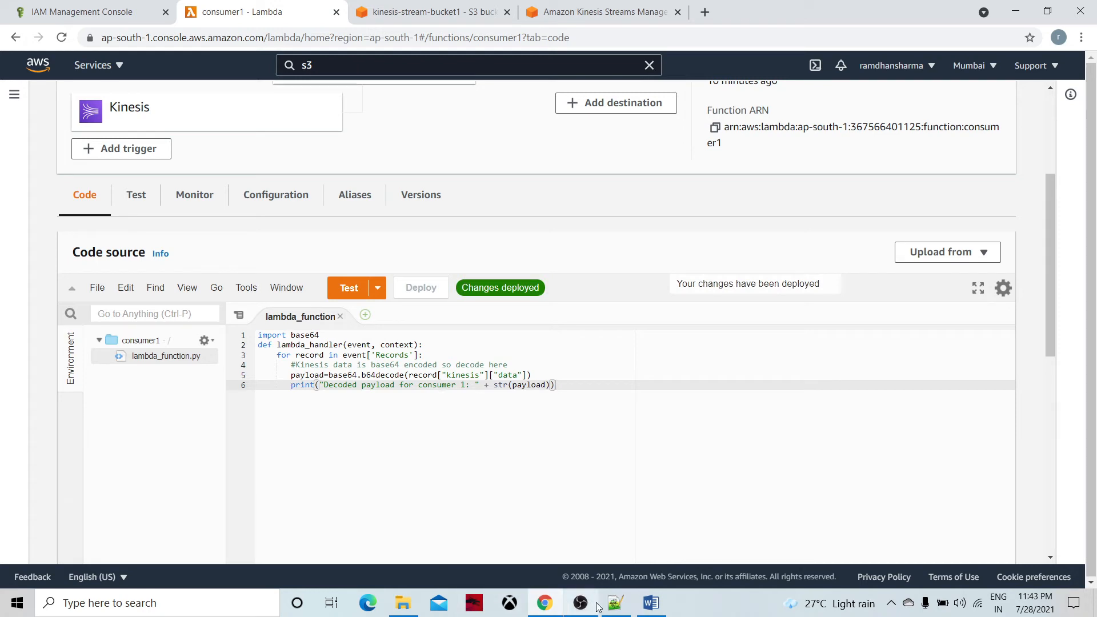
Switch to Notepad++ and copy the Consumer 2 code from import base64 through the decoded payload print line
left_click(615, 603)
scroll(572, 386, "up", 3)
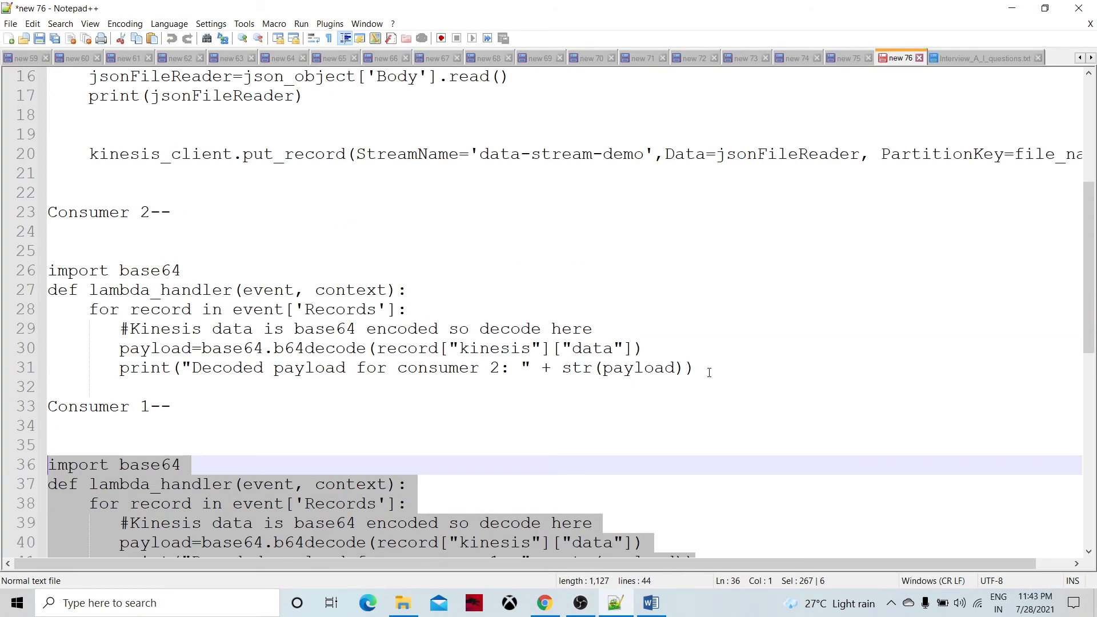
left_click_drag(709, 372, 48, 271)
key("ctrl+c")
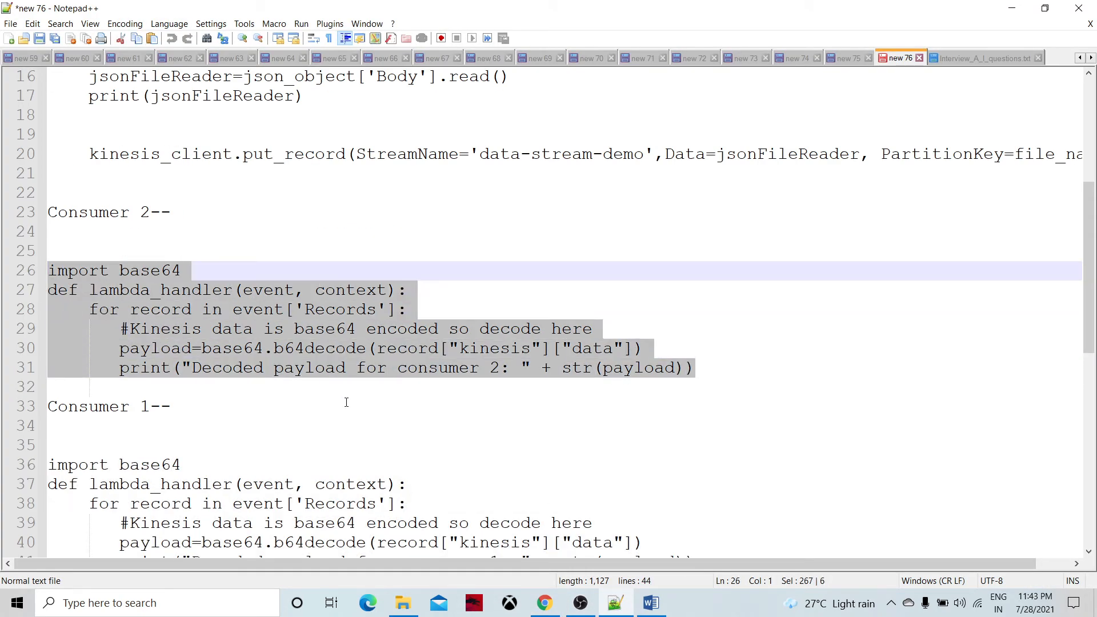
Switch back to Chrome and open the consumer2 function's lambda_function.py code from the Lambda functions list
key("alt+Tab")
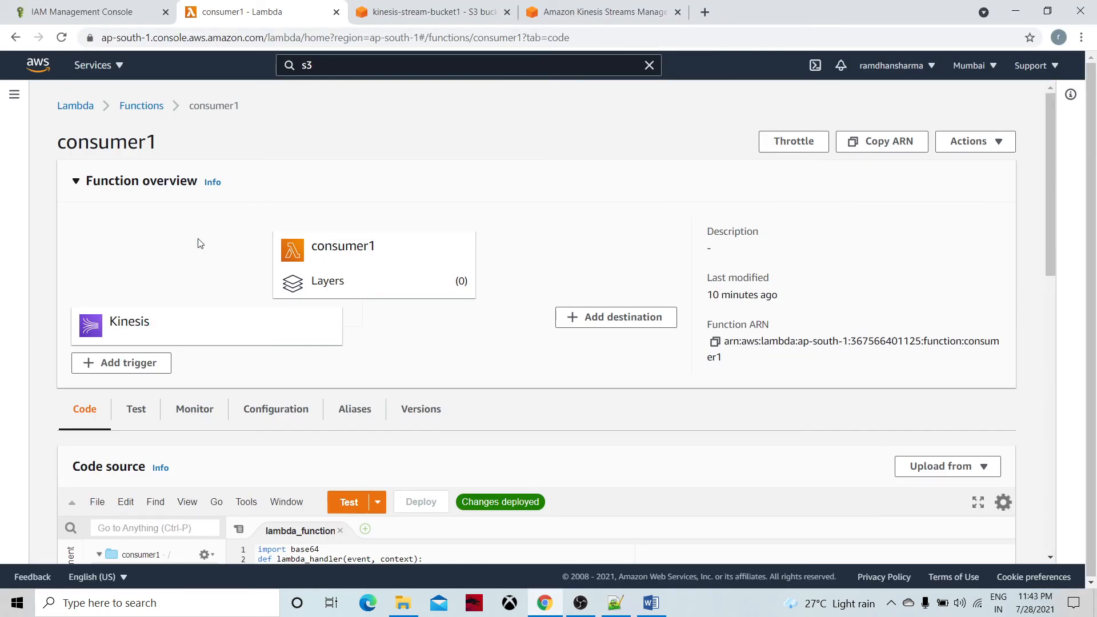
left_click(144, 106)
left_click(147, 308)
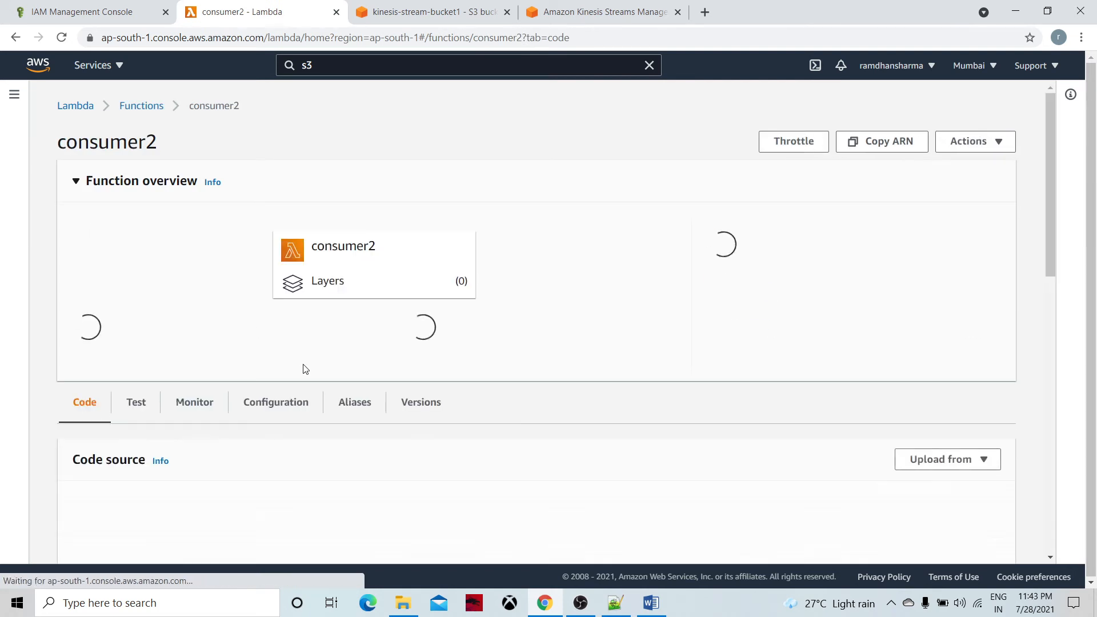
scroll(263, 394, "down", 5)
left_click(308, 304)
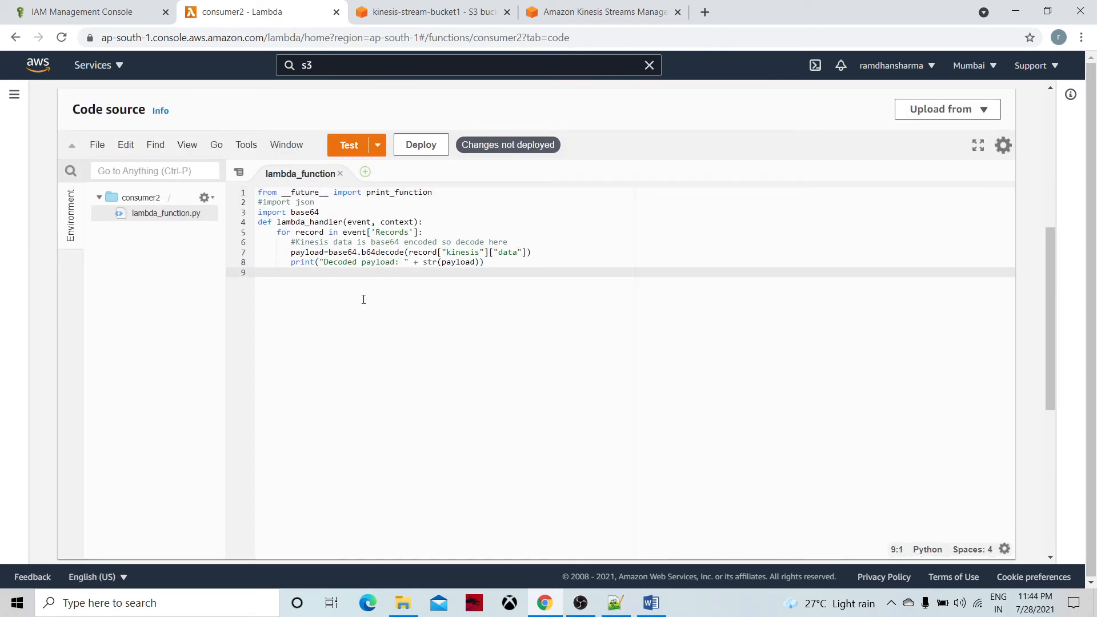
Replace all existing code in consumer2's lambda_function.py with the copied Consumer 2 code and deploy it
scroll(368, 311, "up", 1)
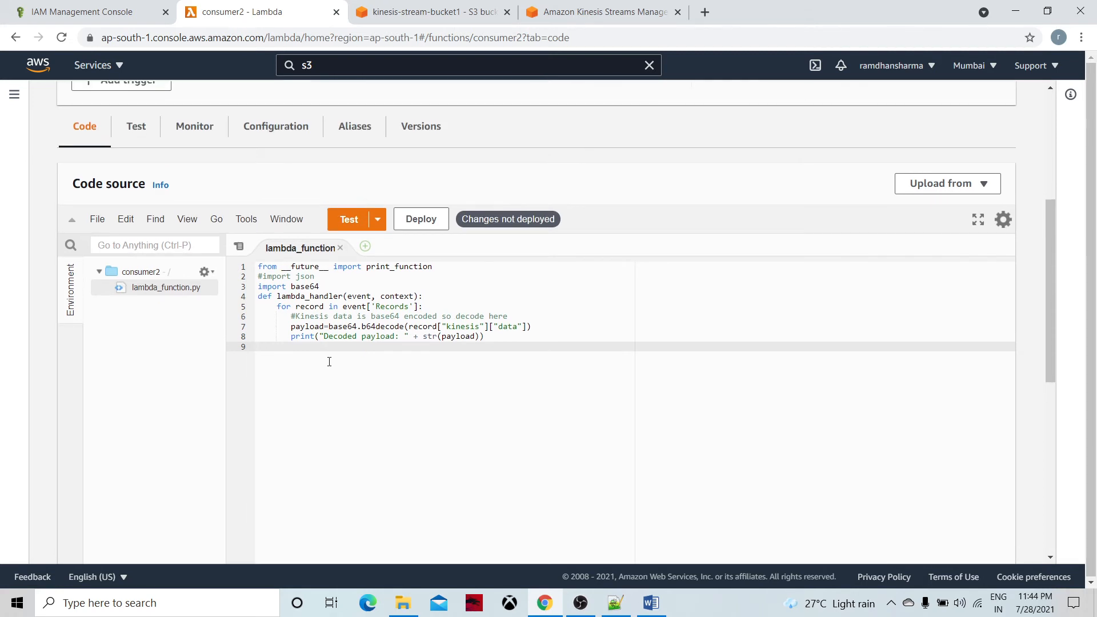
scroll(330, 362, "up", 3)
scroll(327, 360, "down", 4)
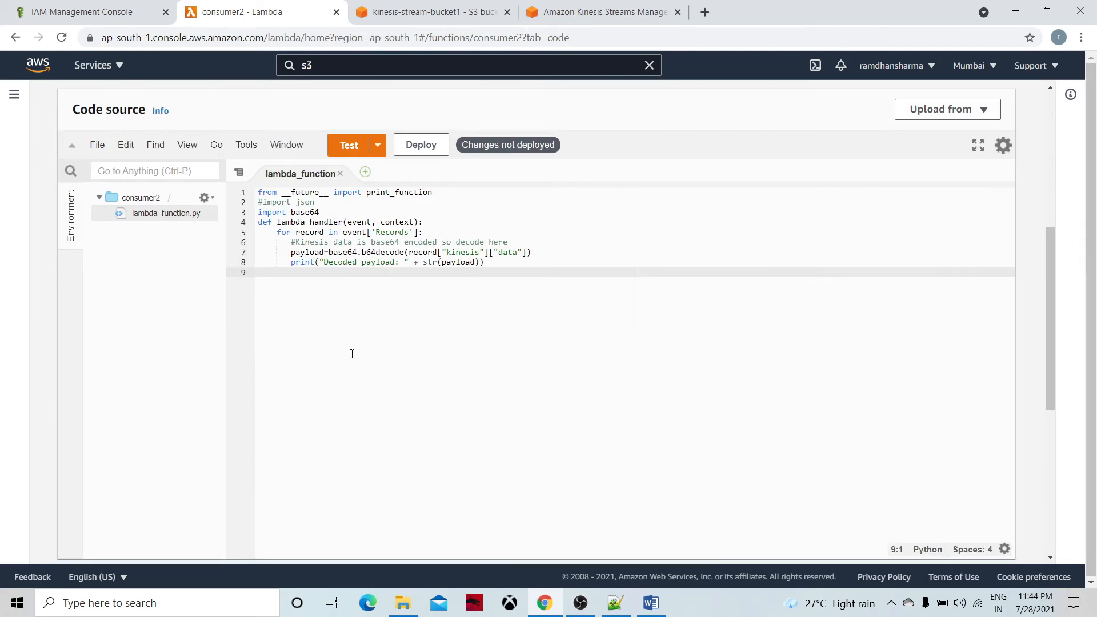
key("ctrl+a")
key("ctrl+v")
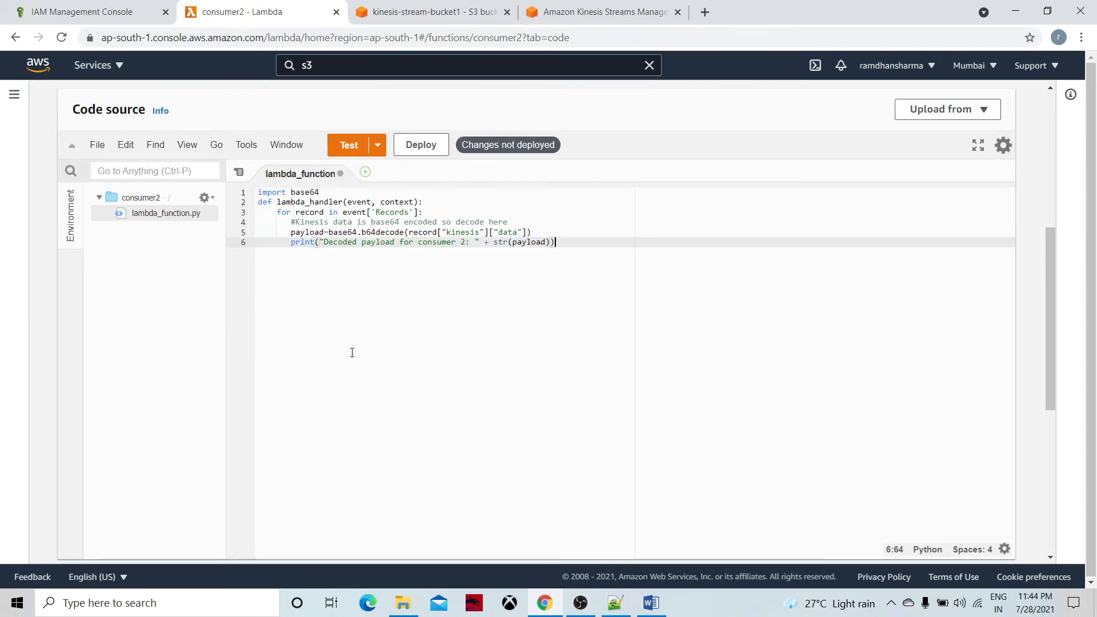
left_click(419, 152)
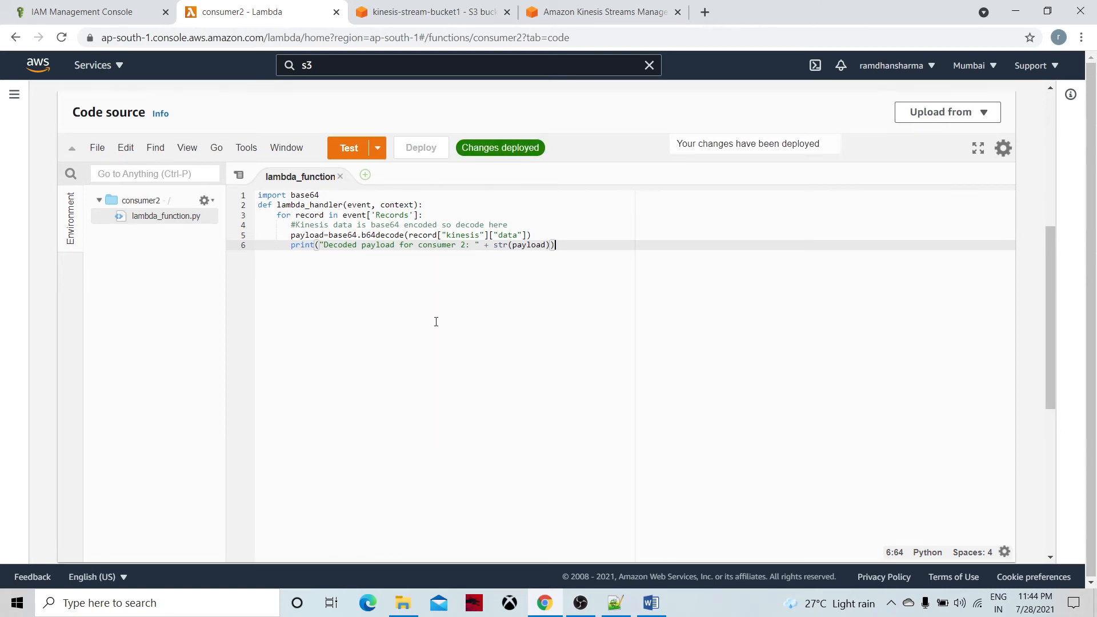
Reopen consumer1 to check its deployed code and return to the Lambda functions list
scroll(436, 320, "up", 5)
left_click(151, 110)
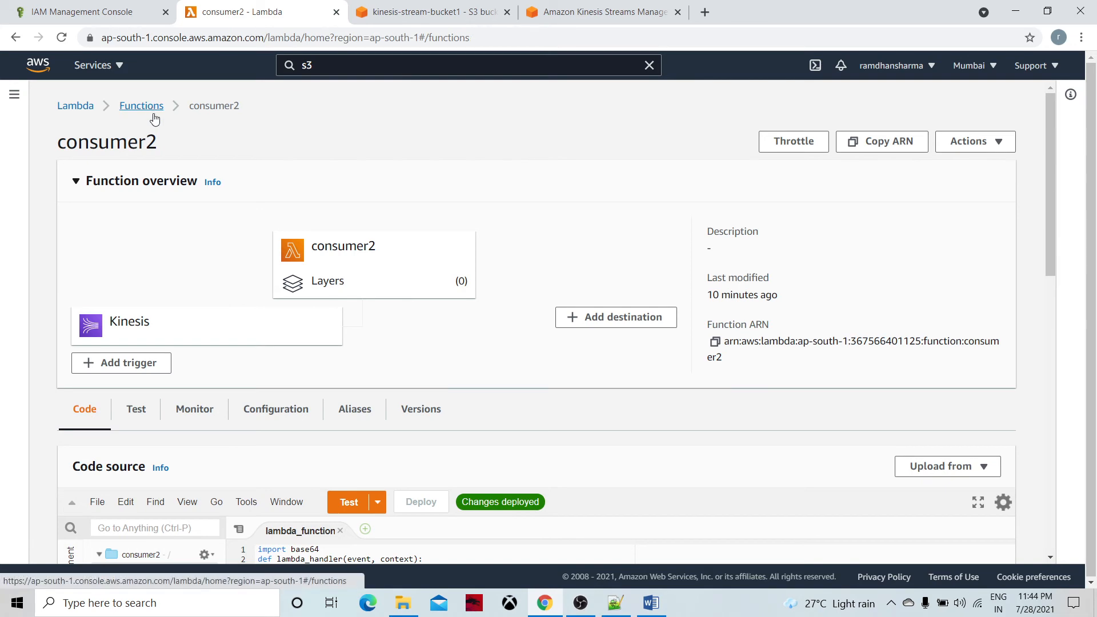
left_click(143, 279)
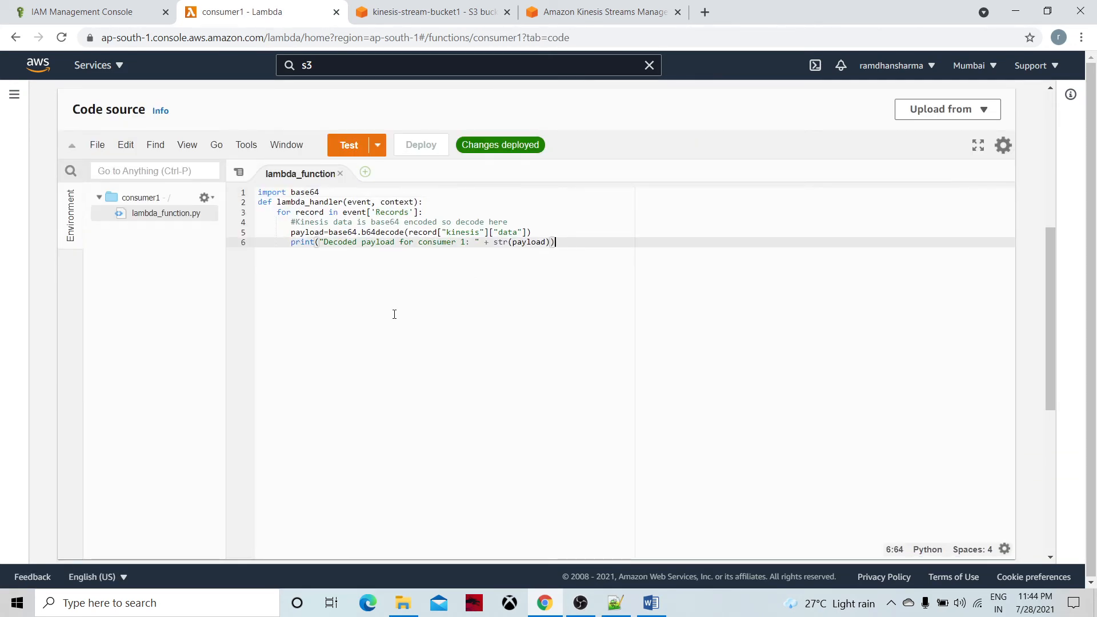
scroll(394, 315, "up", 5)
left_click(138, 110)
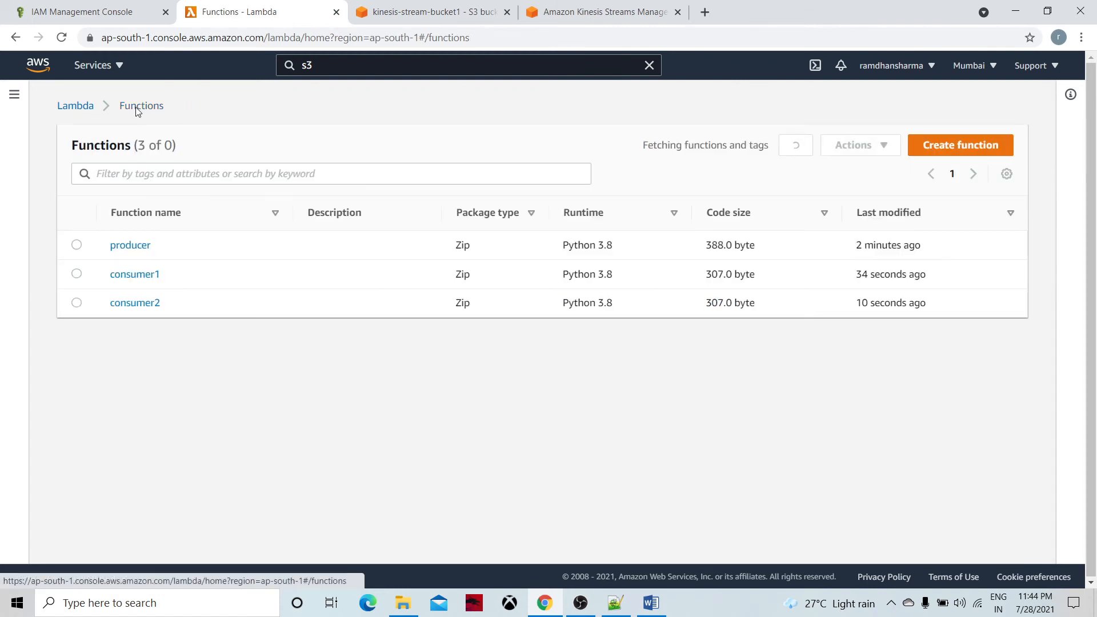
Switch to Word to examine the AWS Kinesis Stream diagram from S3 to both consumers, and return to Chrome
left_click(651, 606)
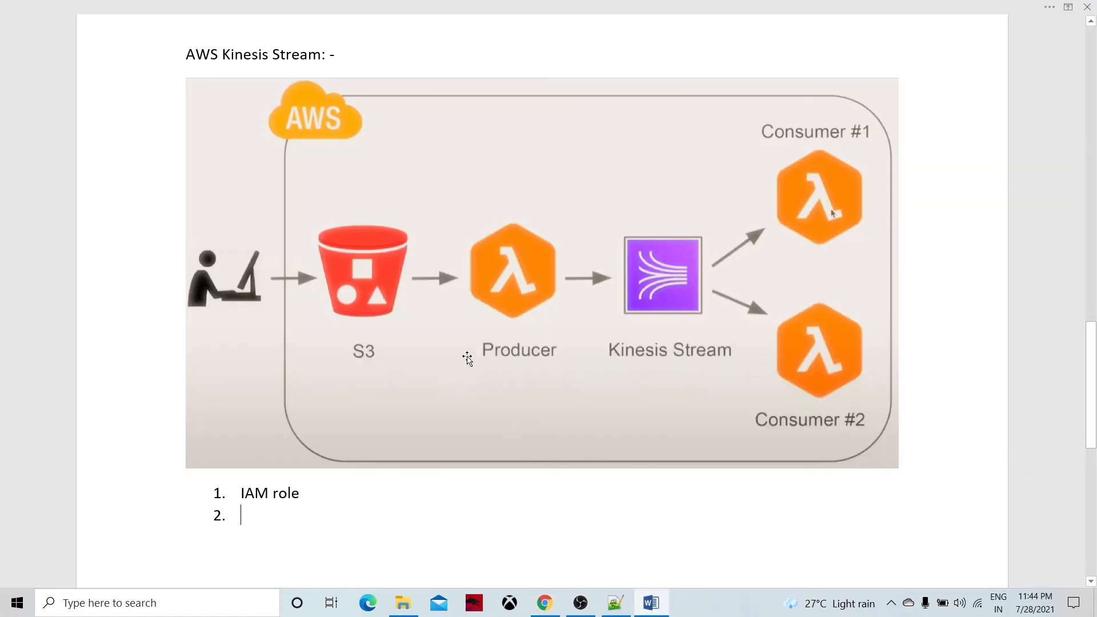
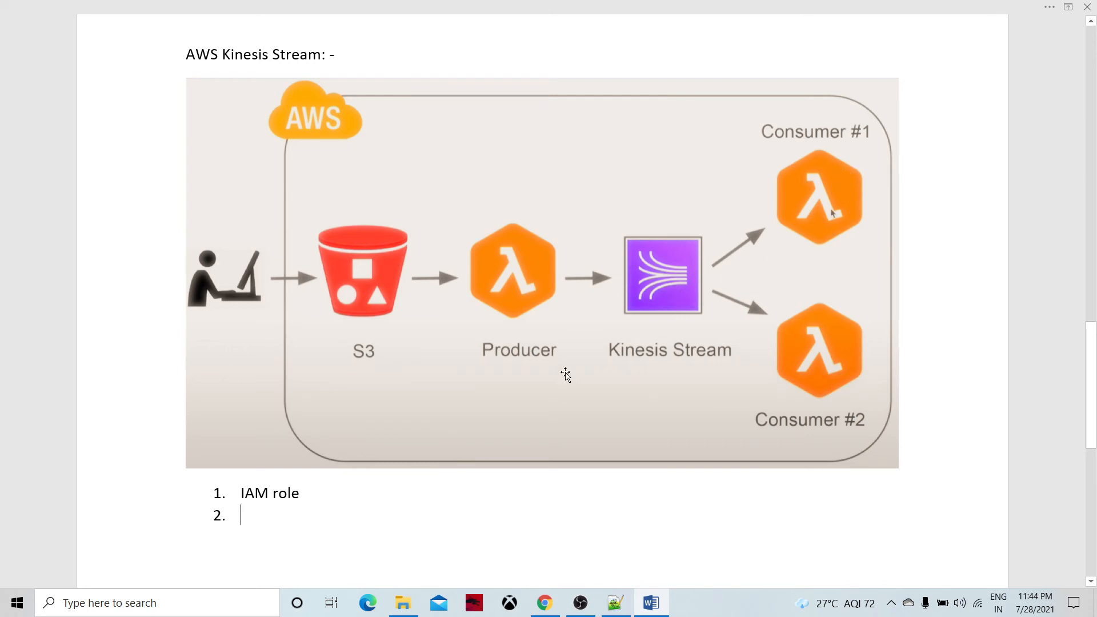
left_click(551, 603)
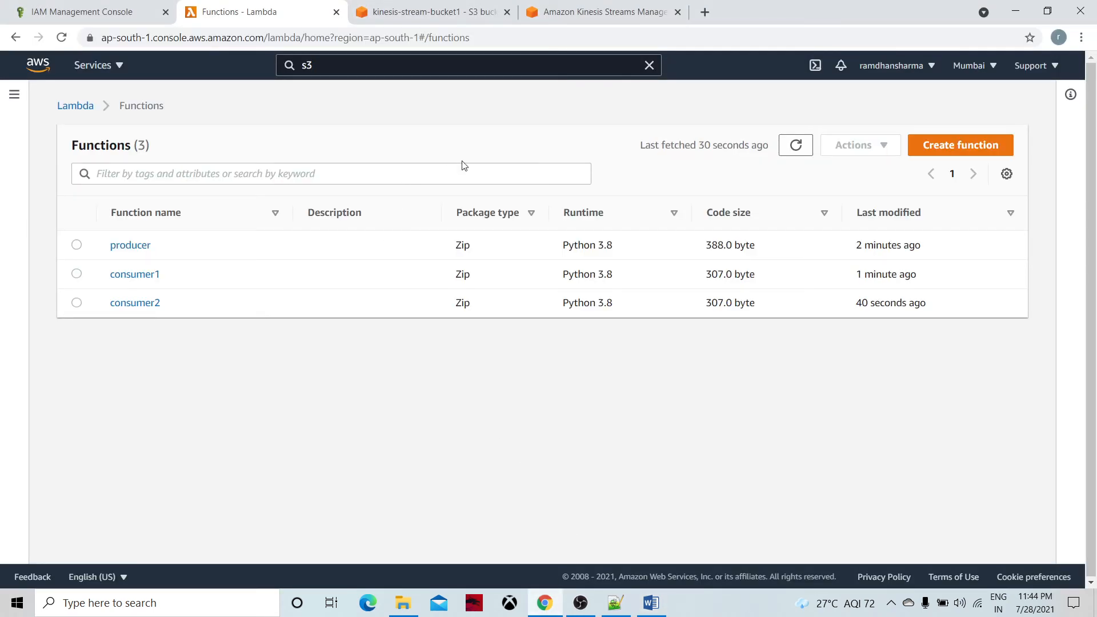
Switch to Notepad++ and create a new file with the lines "this is kinesis demo", "i am reading line no2", "finnaly" and "thanks"
left_click(616, 601)
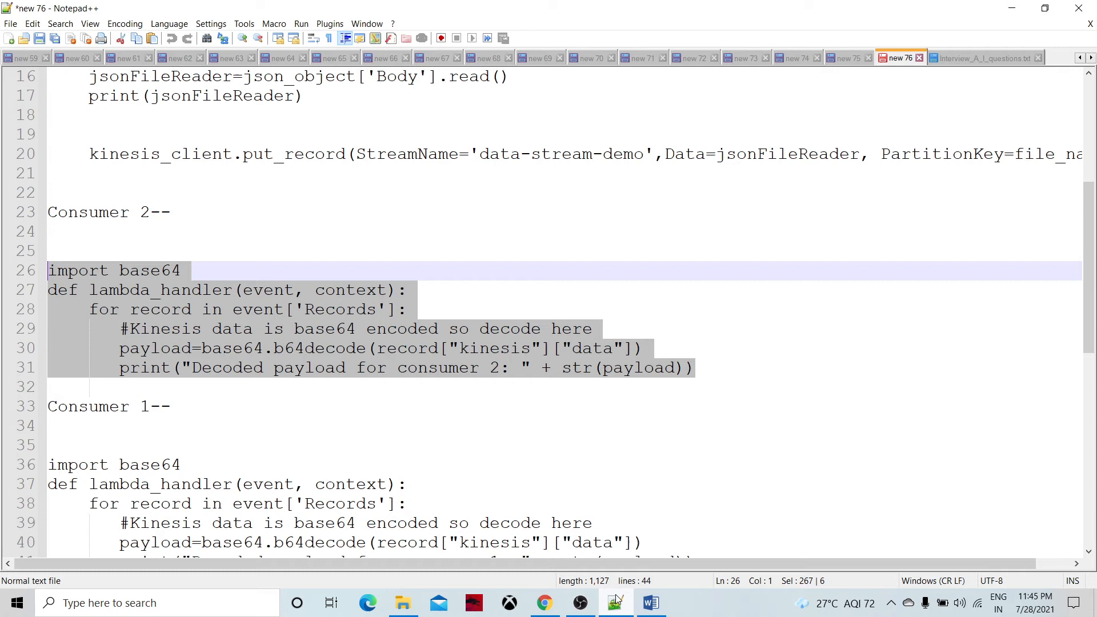
left_click(714, 294)
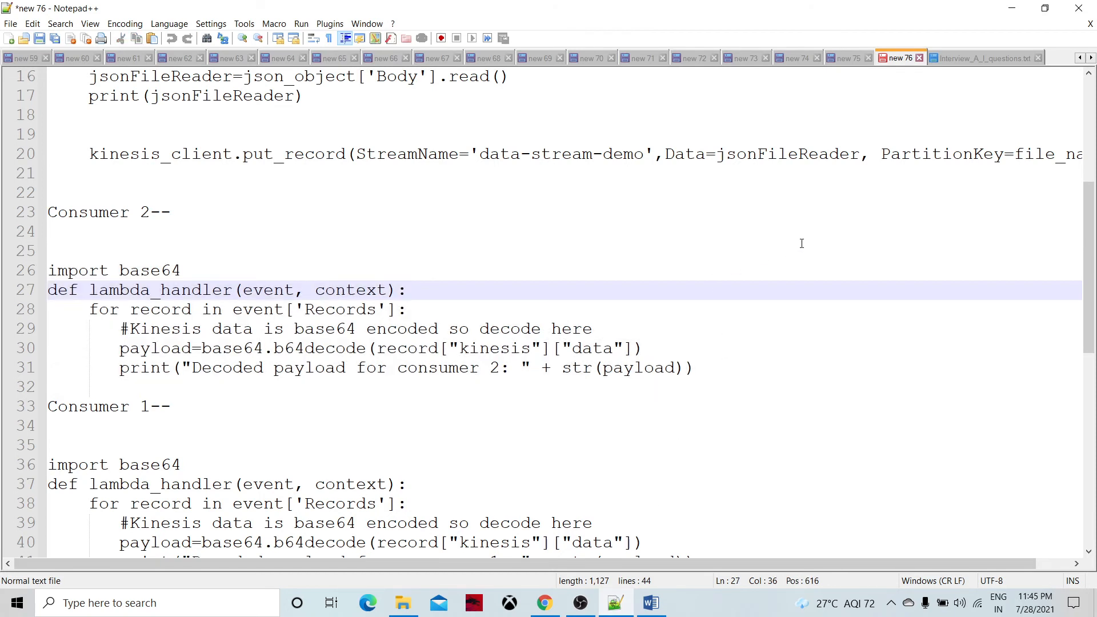
key("ctrl+n")
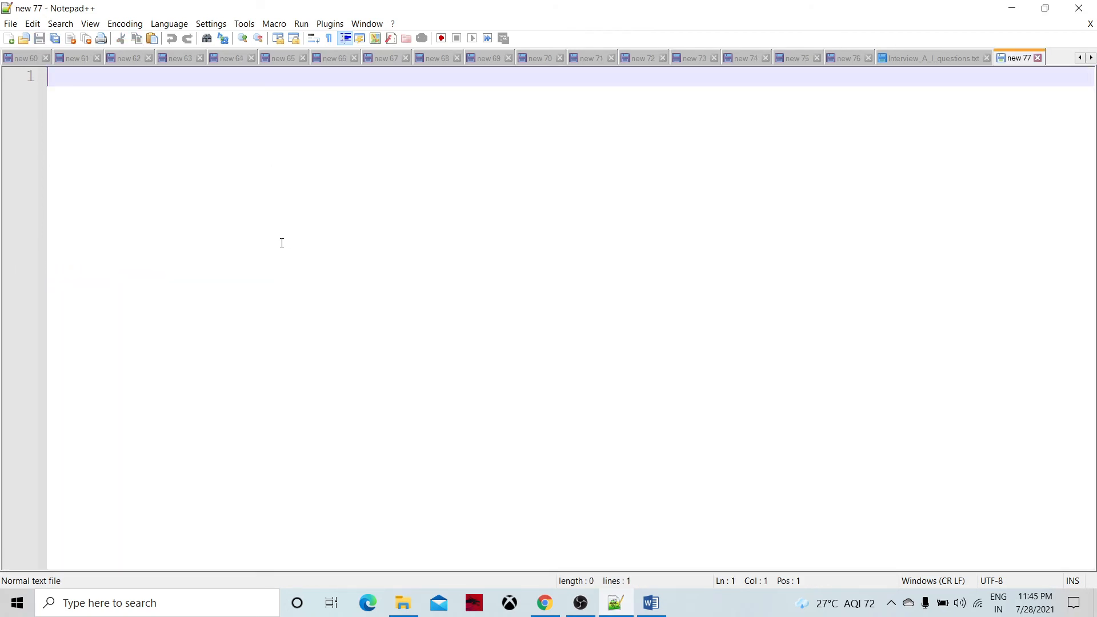
type("this is kines")
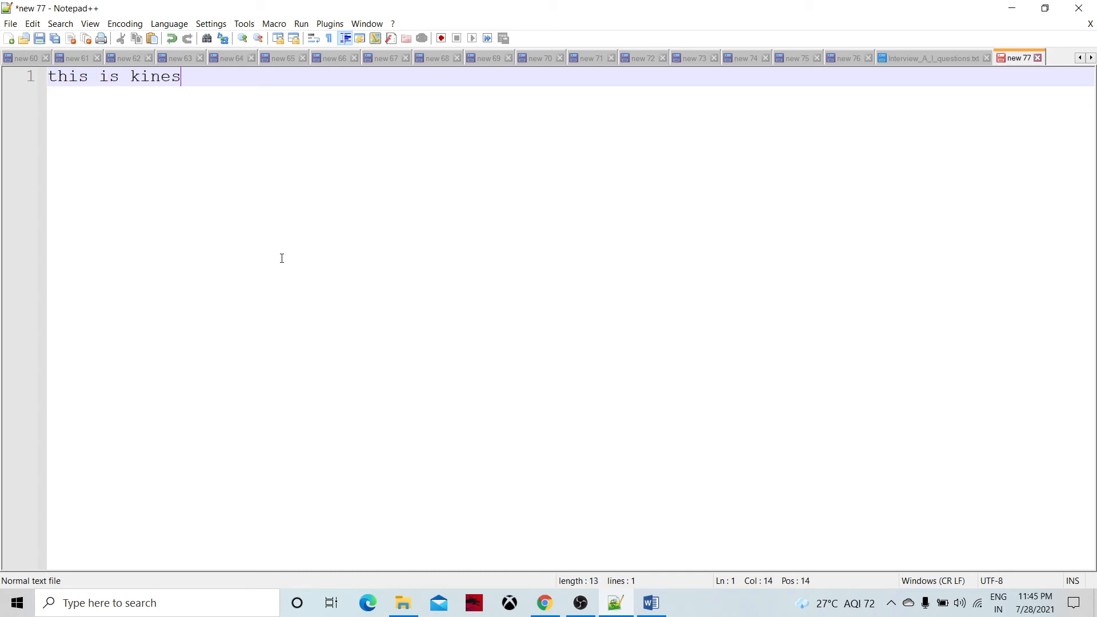
type("demo")
key("Return")
type("i")
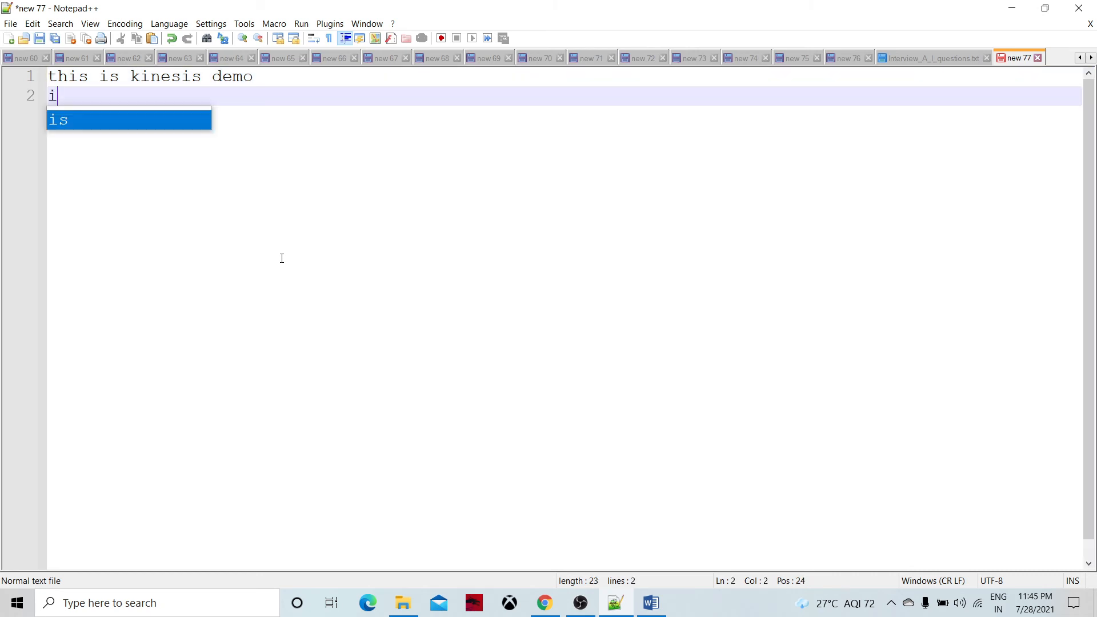
type(" am re")
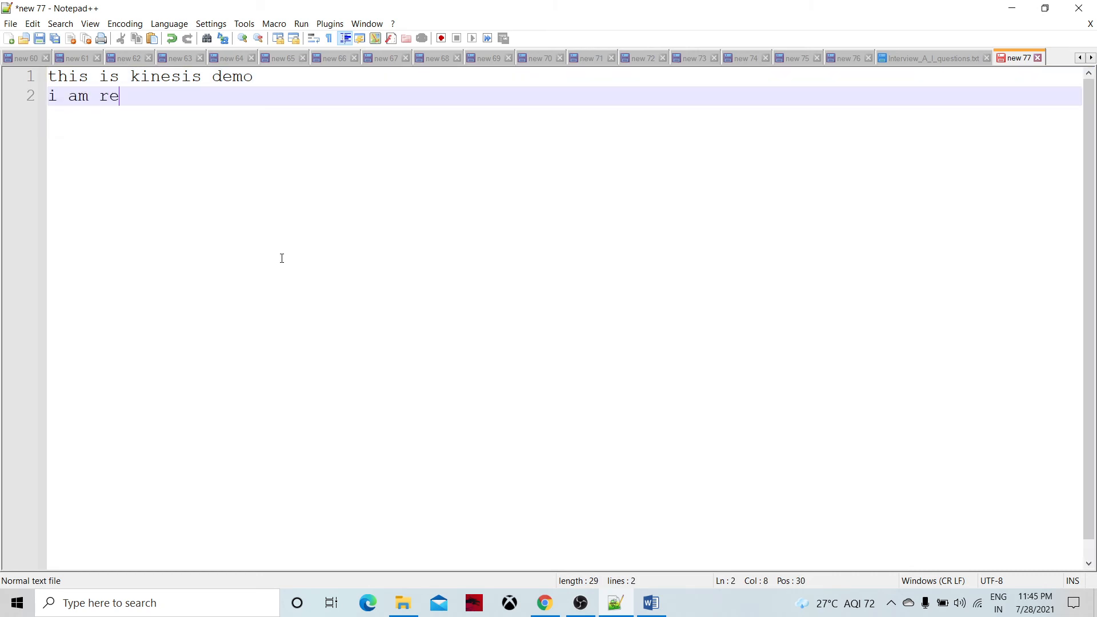
type("ading line no2")
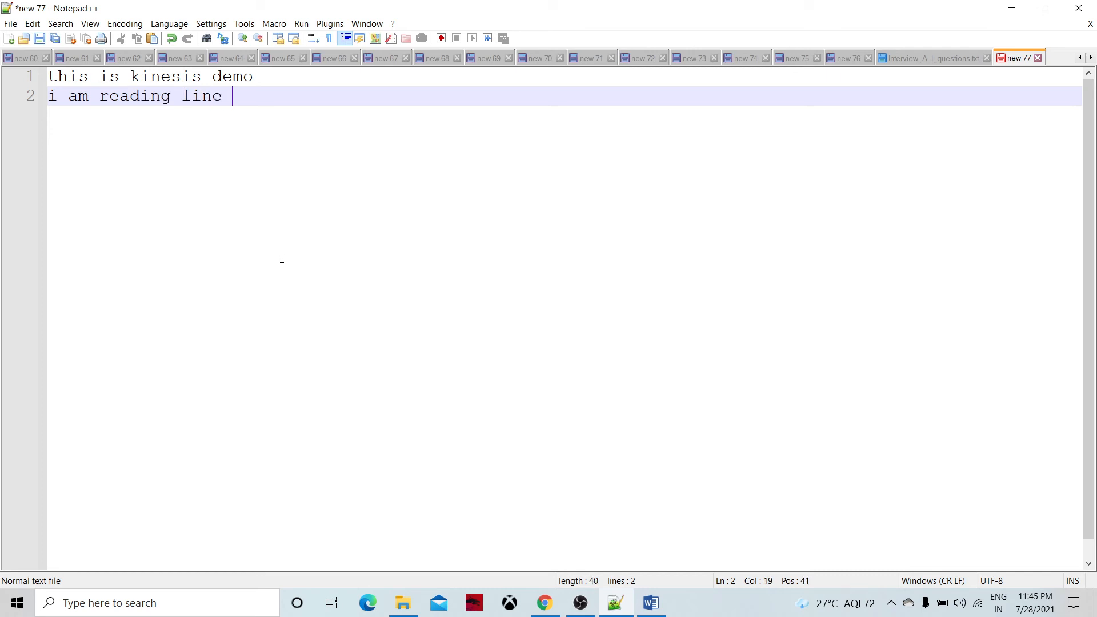
key("Return")
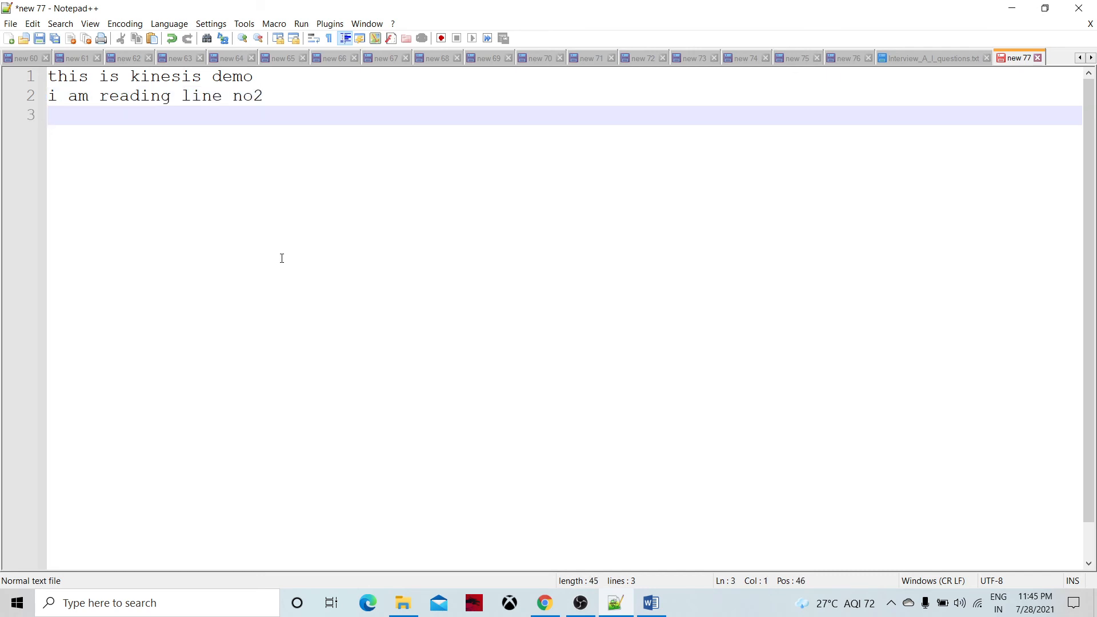
type("finnaly")
key("Return")
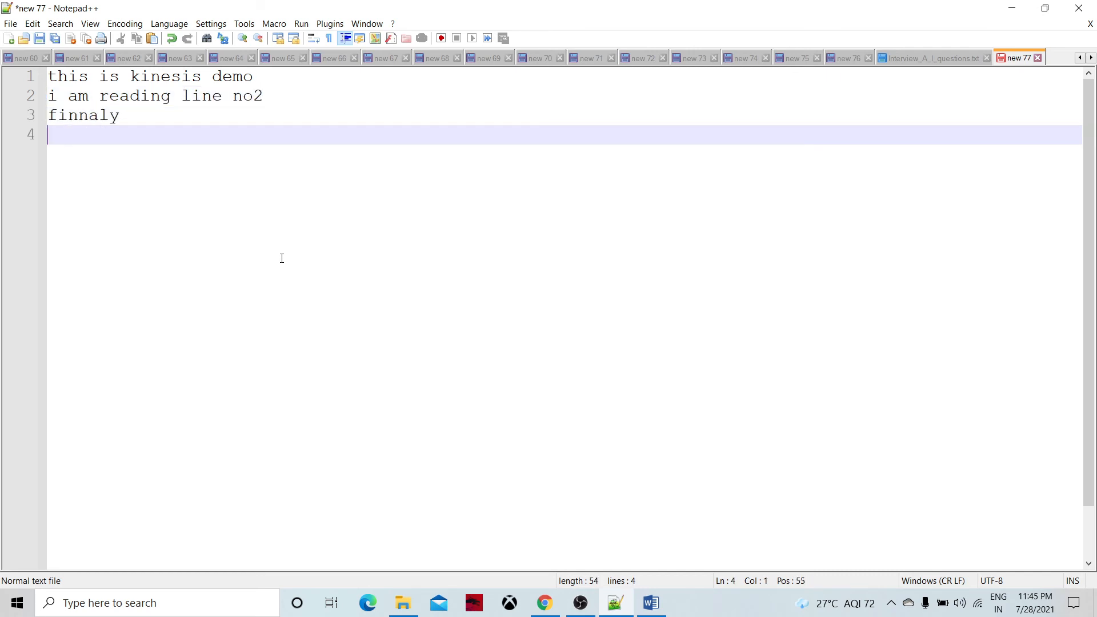
type("thanks")
Save the new text file as demo.log in the Desktop folder
left_click(11, 24)
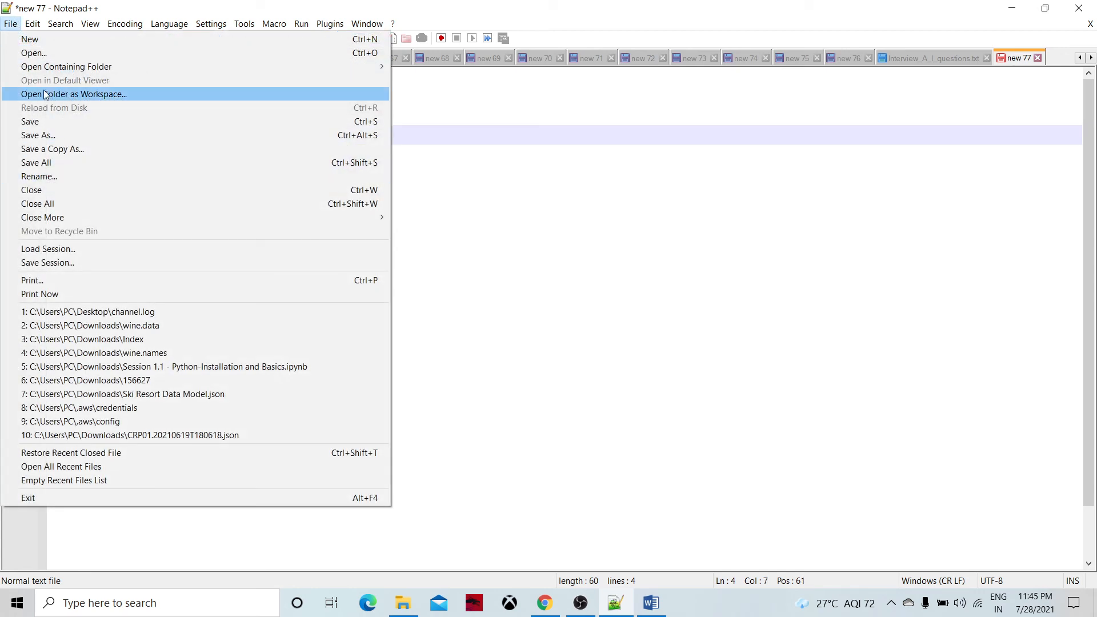
left_click(61, 149)
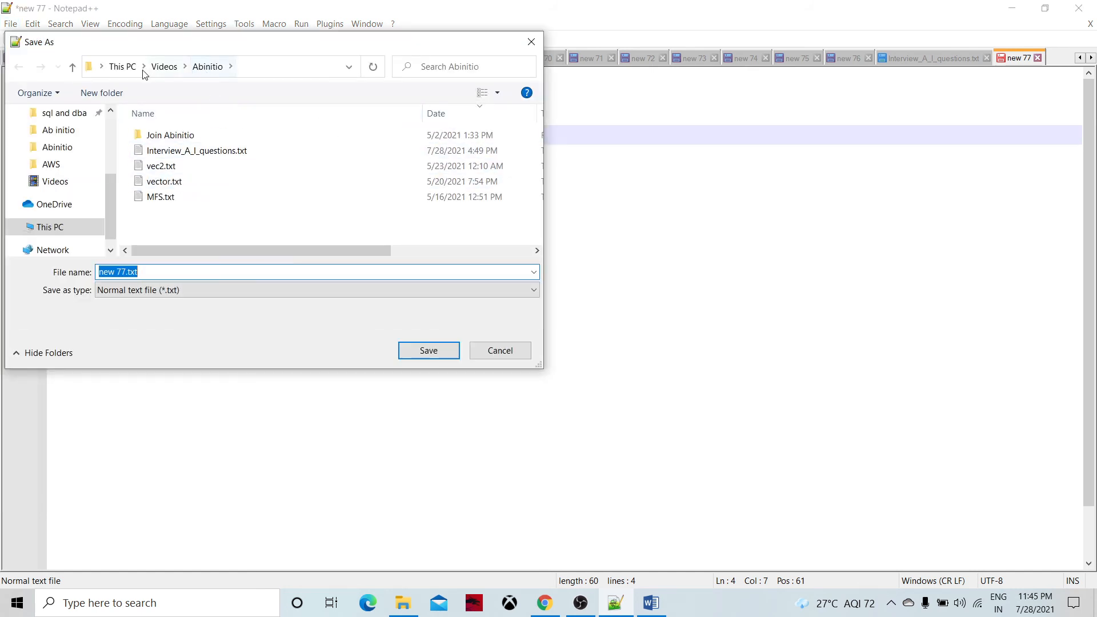
scroll(110, 168, "up", 1)
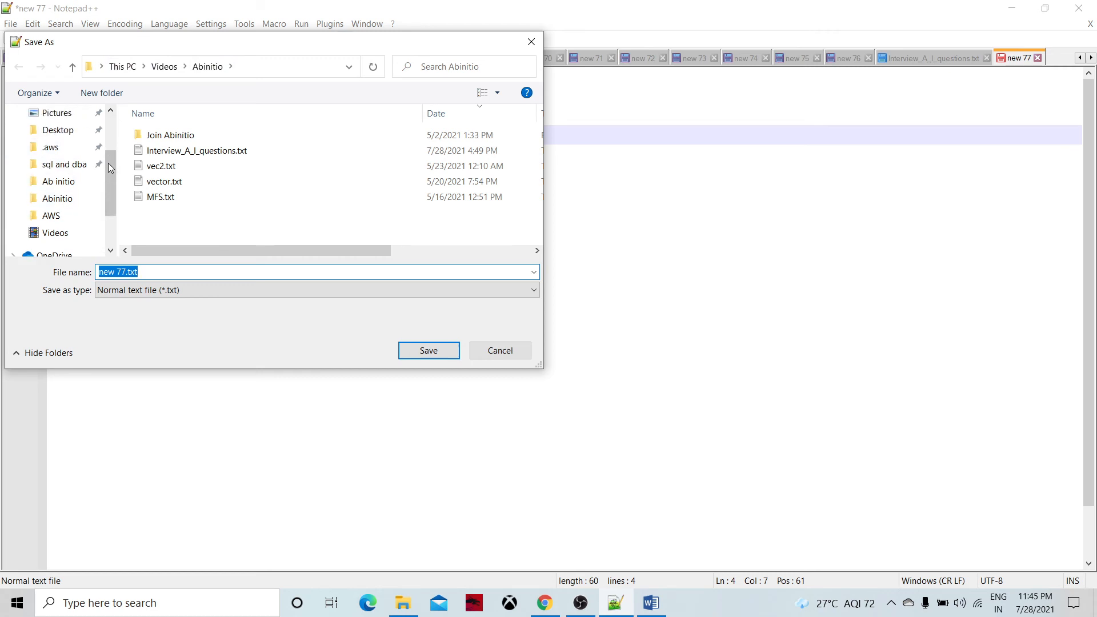
scroll(108, 163, "up", 1)
left_click(63, 113)
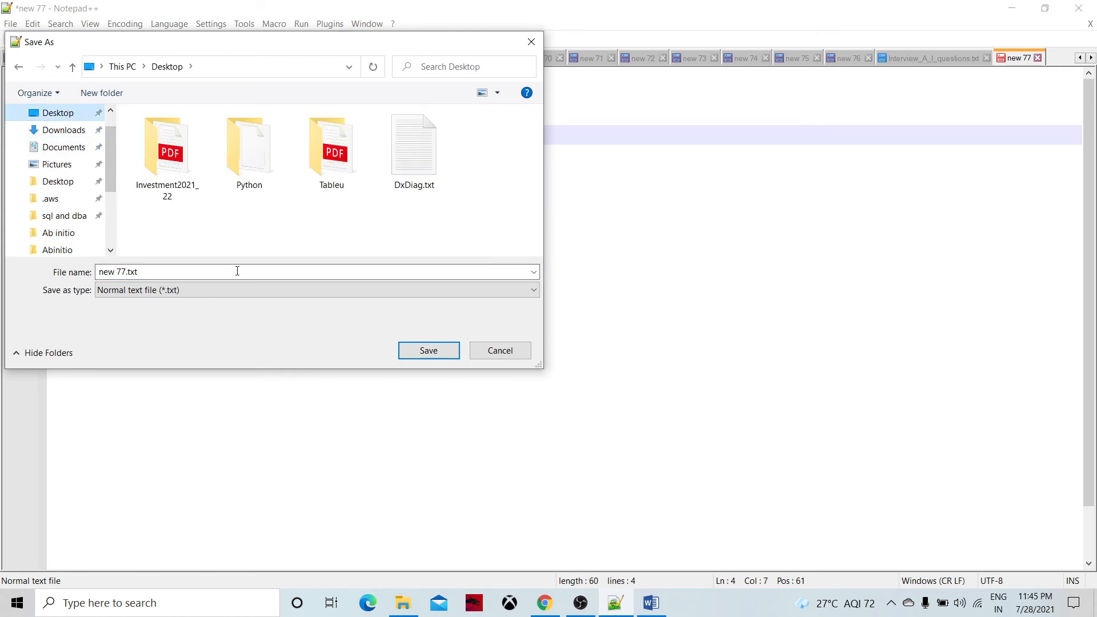
left_click(165, 269)
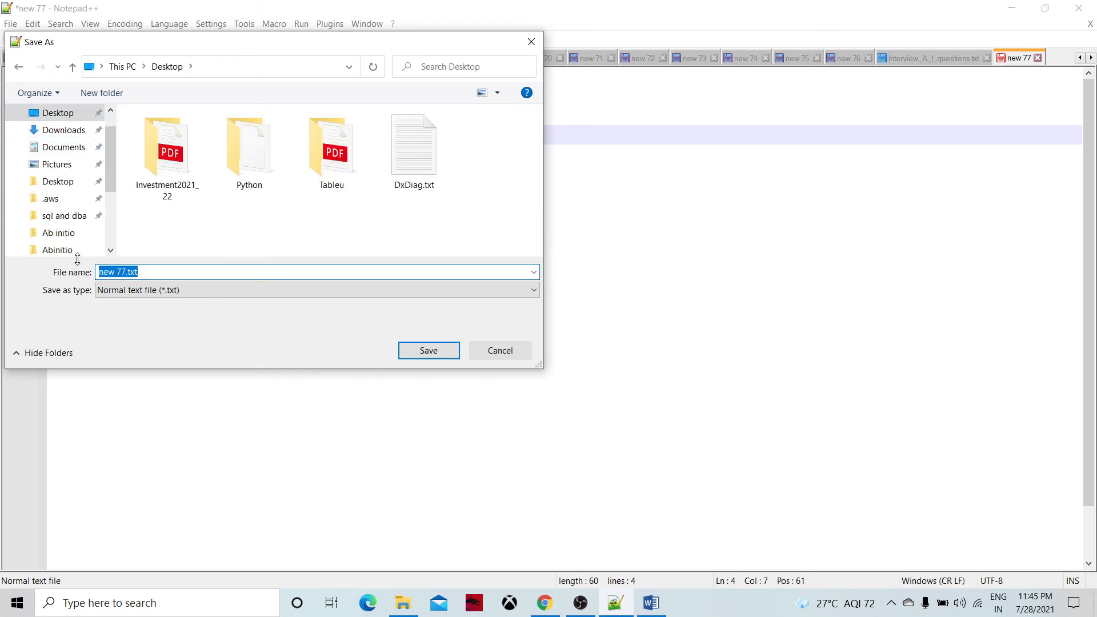
type("demo.log")
key("Return")
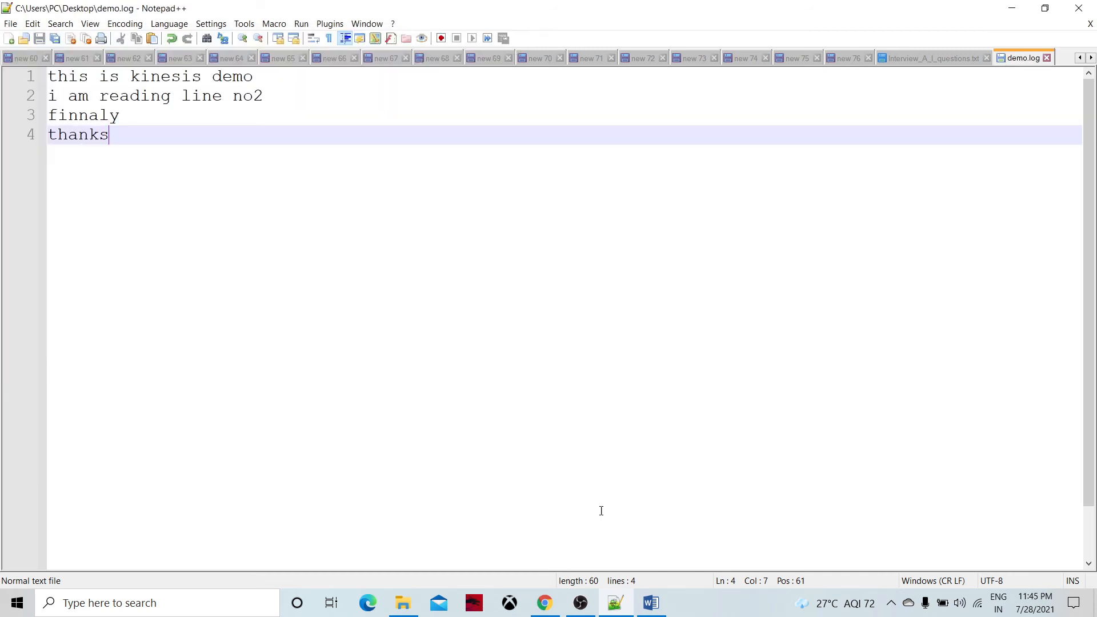
Switch to Chrome and examine the stream metrics of kinesis-data-stream in Amazon Kinesis
key("alt+Tab")
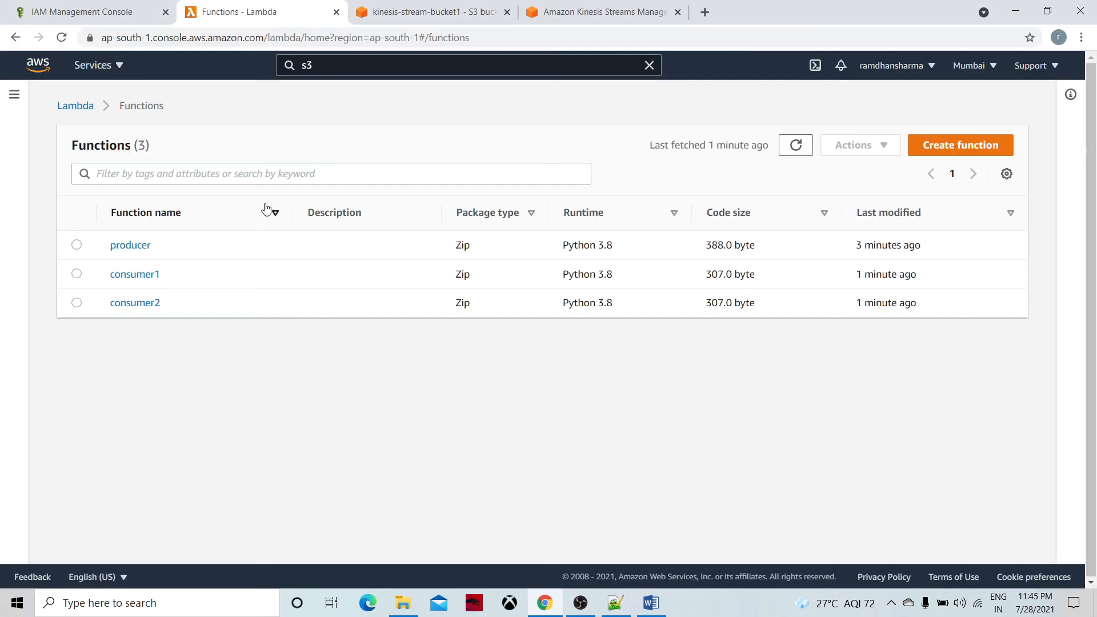
left_click(610, 14)
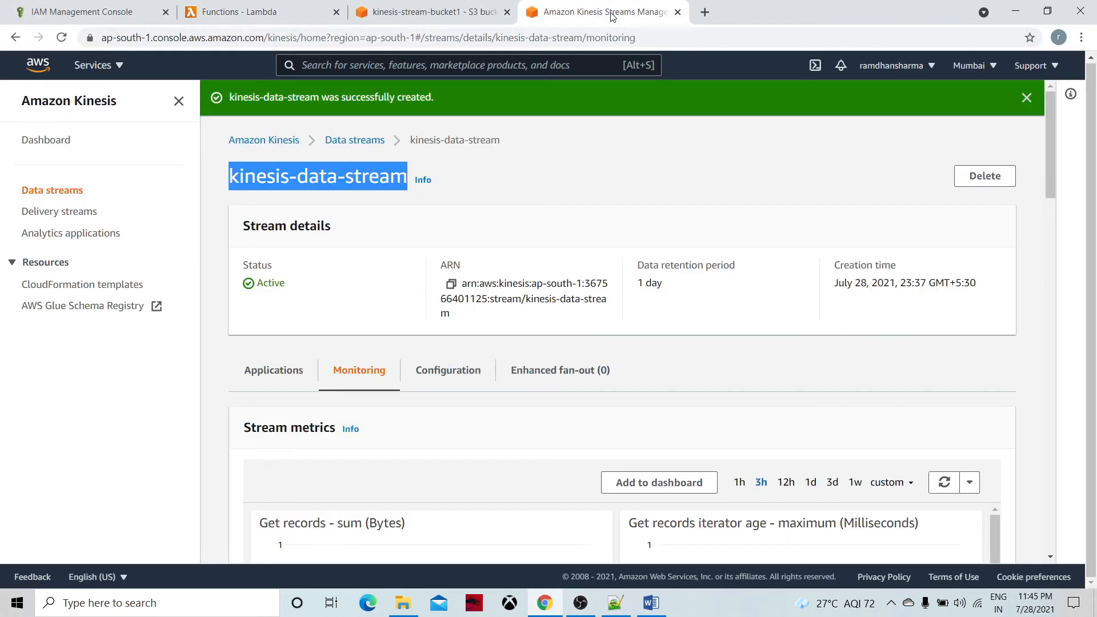
left_click(451, 433)
scroll(461, 430, "down", 5)
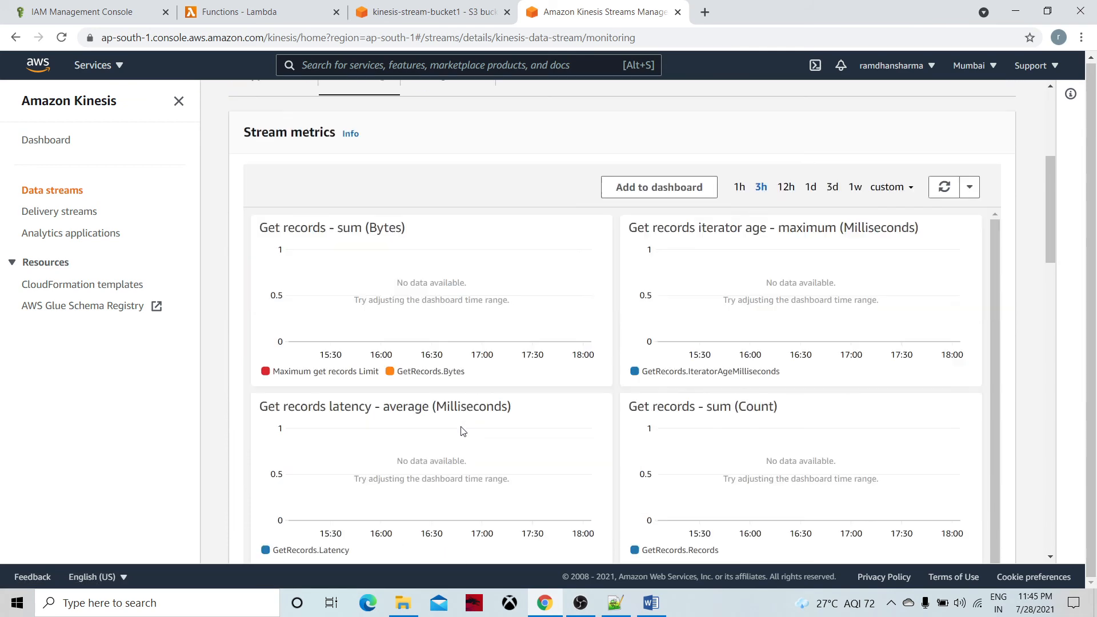
scroll(453, 409, "up", 5)
Upload demo.log from the Desktop folder to the S3 bucket kinesis-stream-bucket1 and return to the bucket's object list
key("ctrl+shift+Tab")
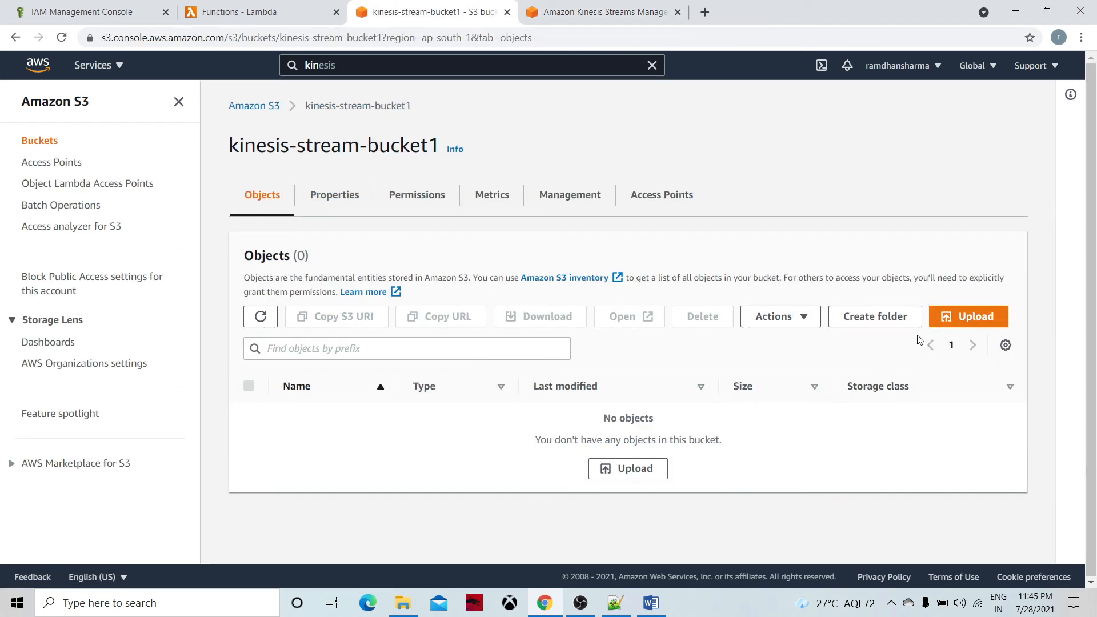
left_click(962, 323)
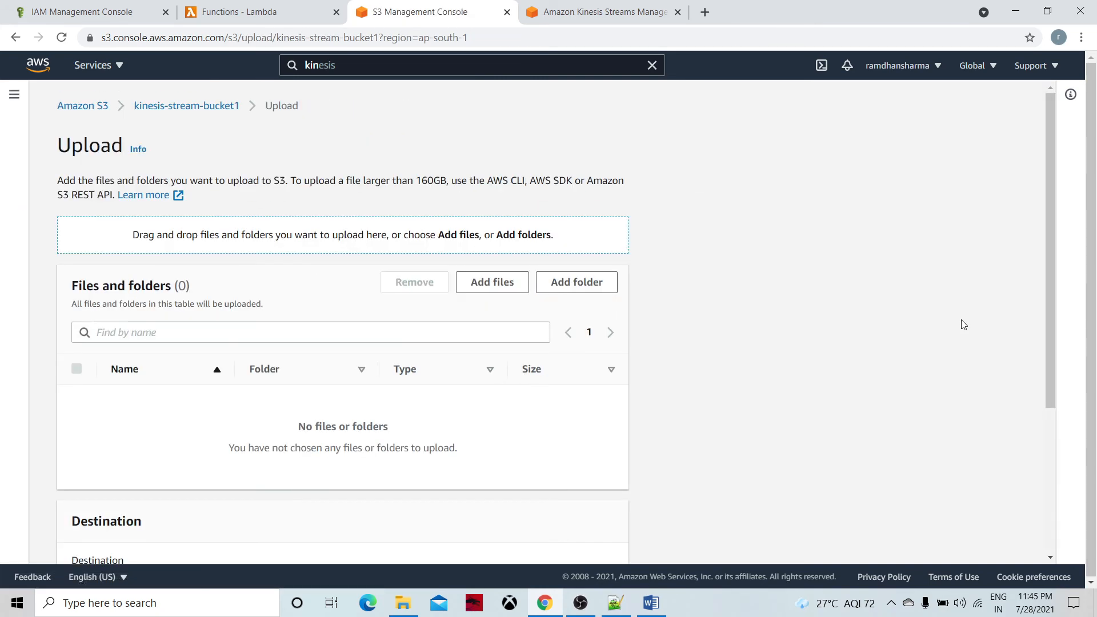
left_click(490, 284)
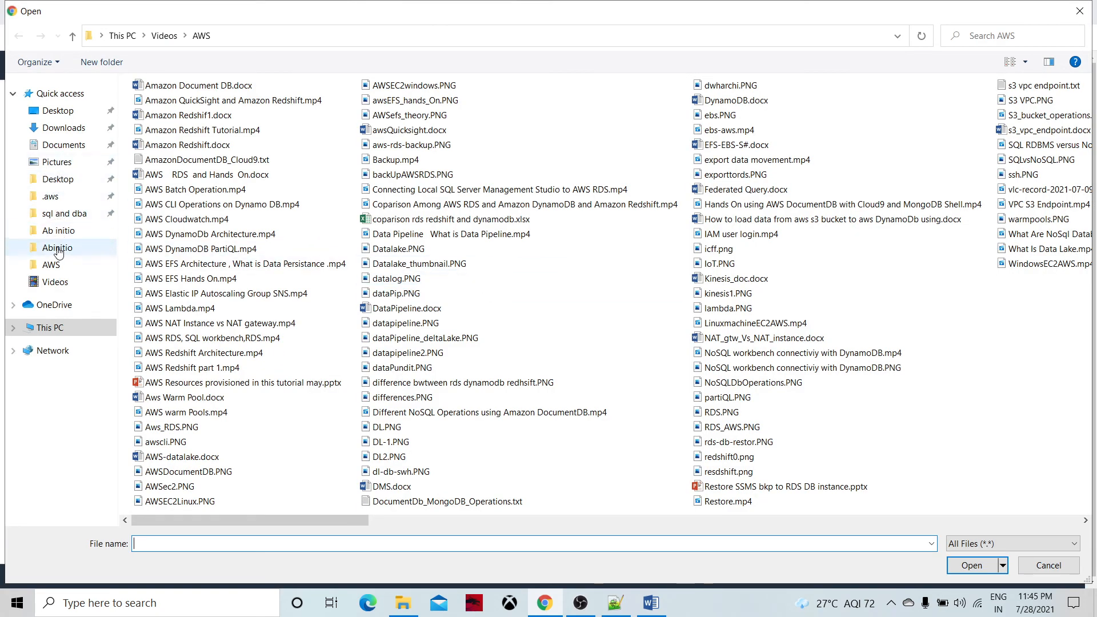
left_click(60, 111)
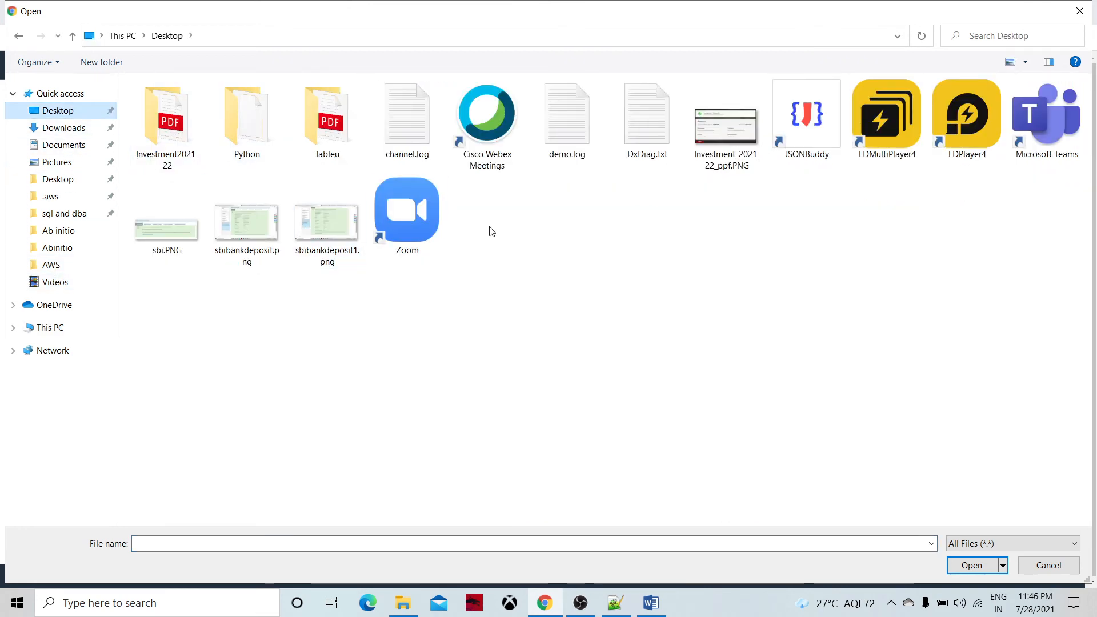
left_click(578, 155)
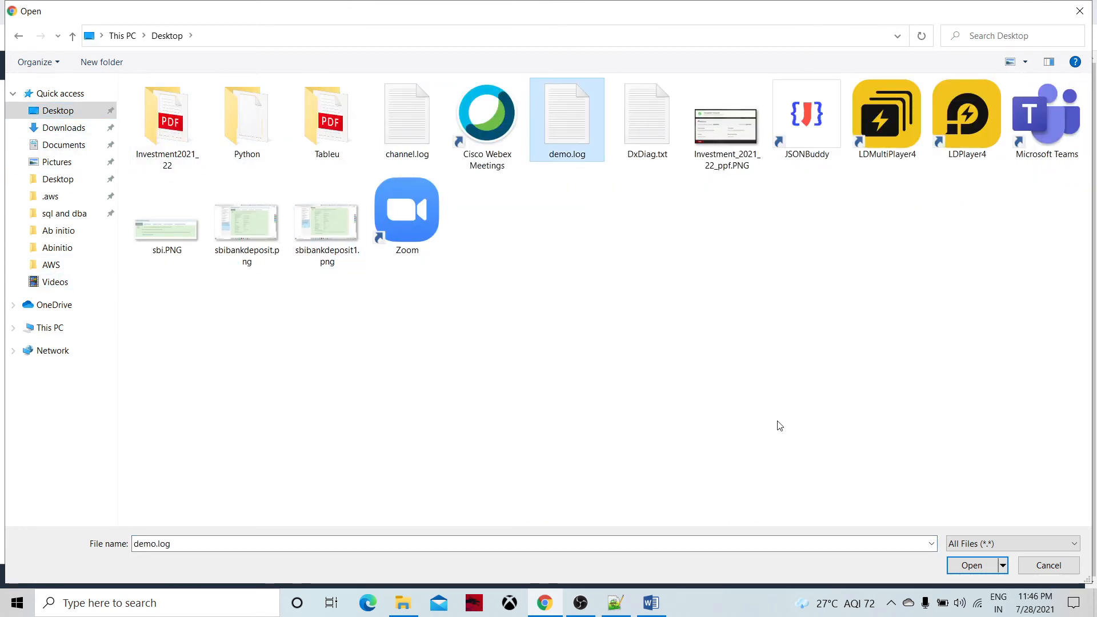
left_click(953, 567)
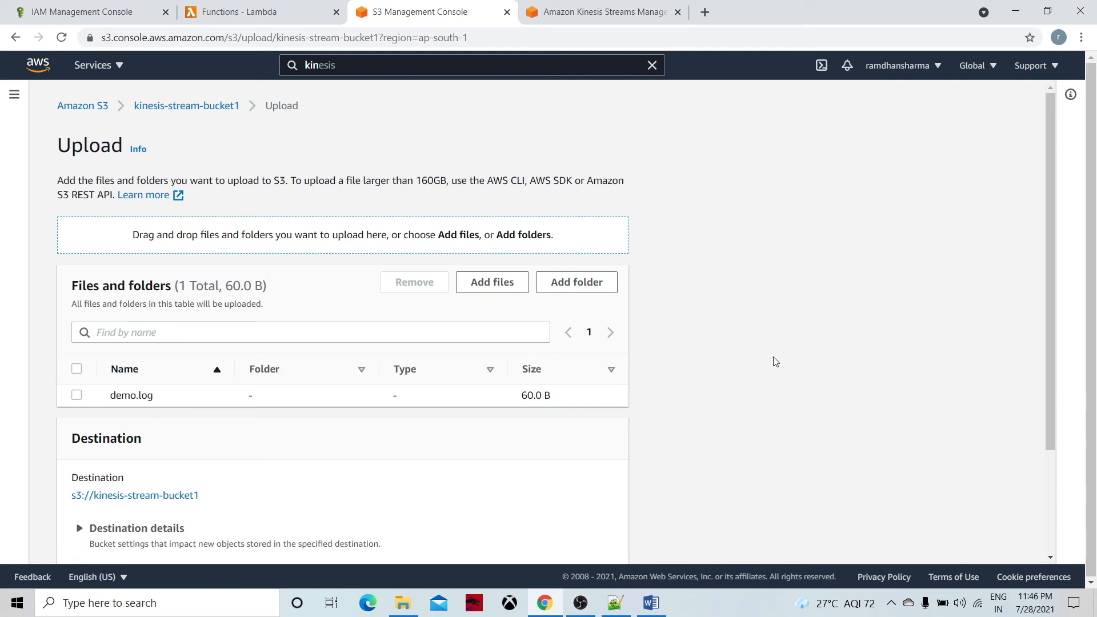
scroll(749, 401, "down", 2)
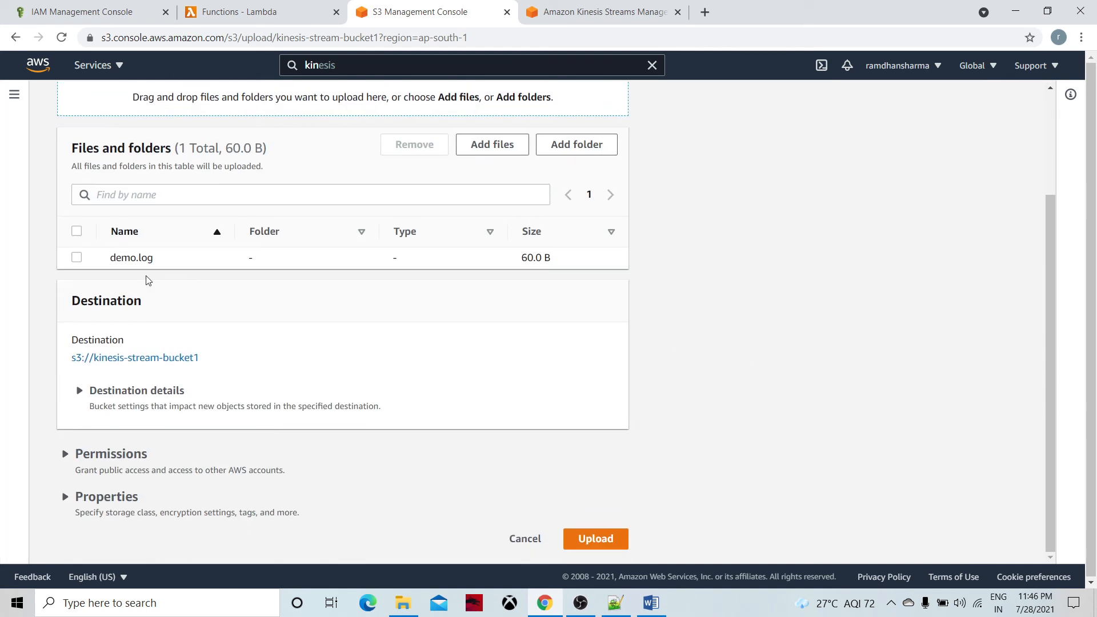
left_click(587, 539)
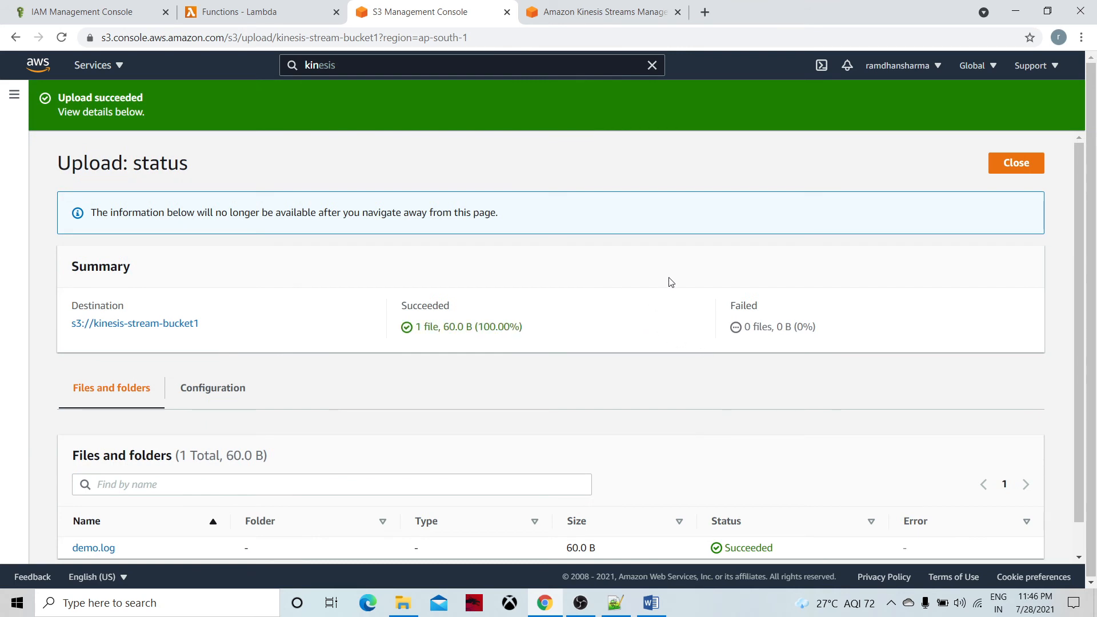
left_click(1007, 163)
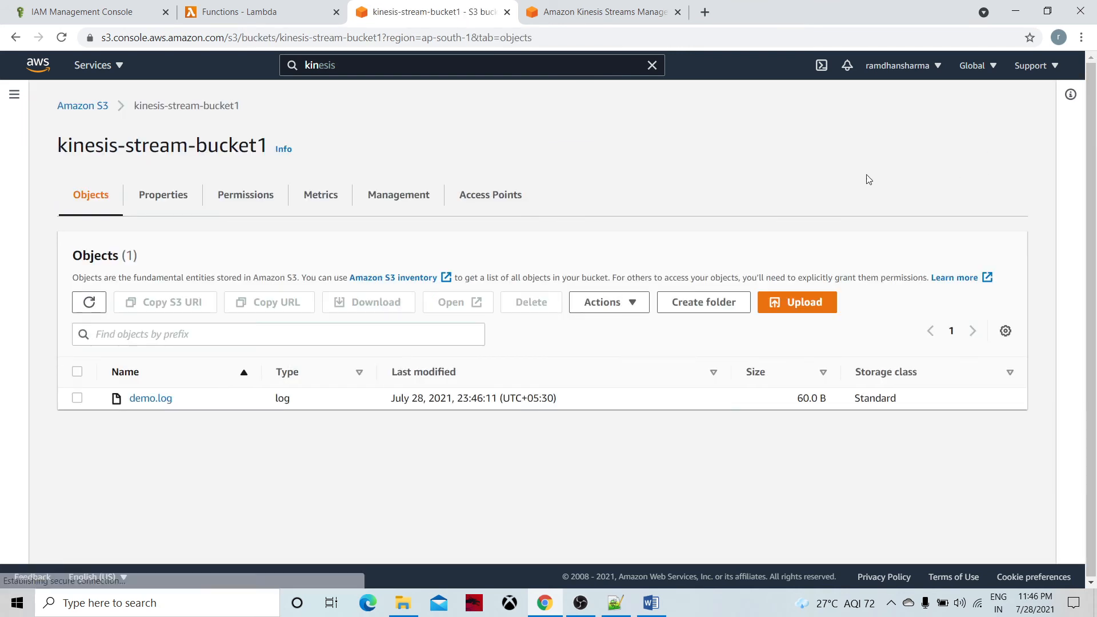
Check the account-level metrics on the AWS Lambda dashboard and return to the functions list
left_click(240, 11)
left_click(85, 109)
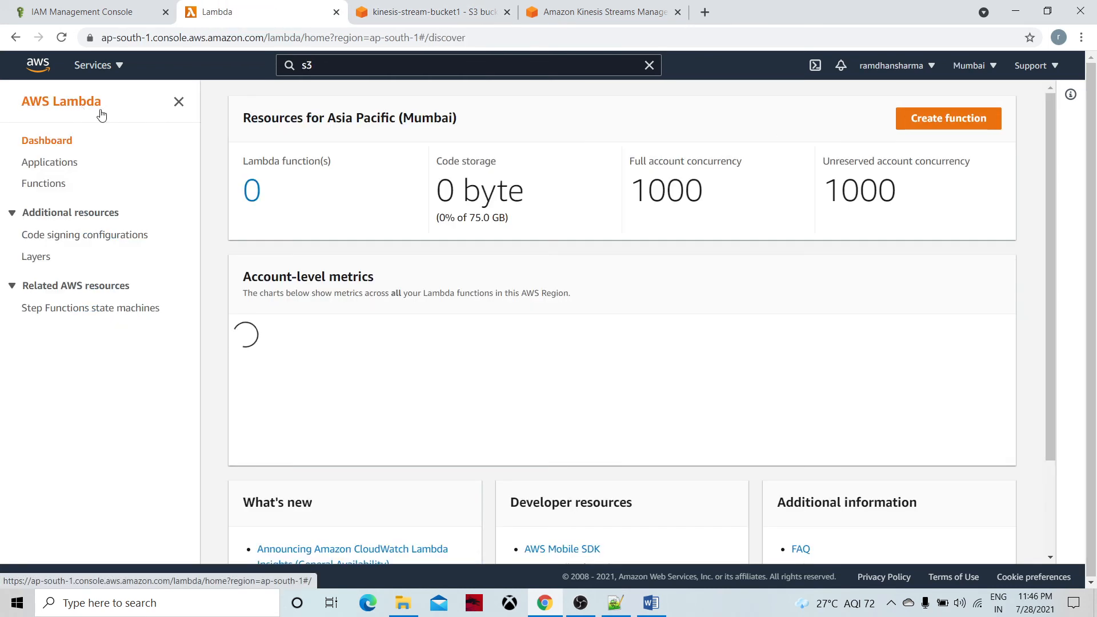
scroll(425, 333, "down", 5)
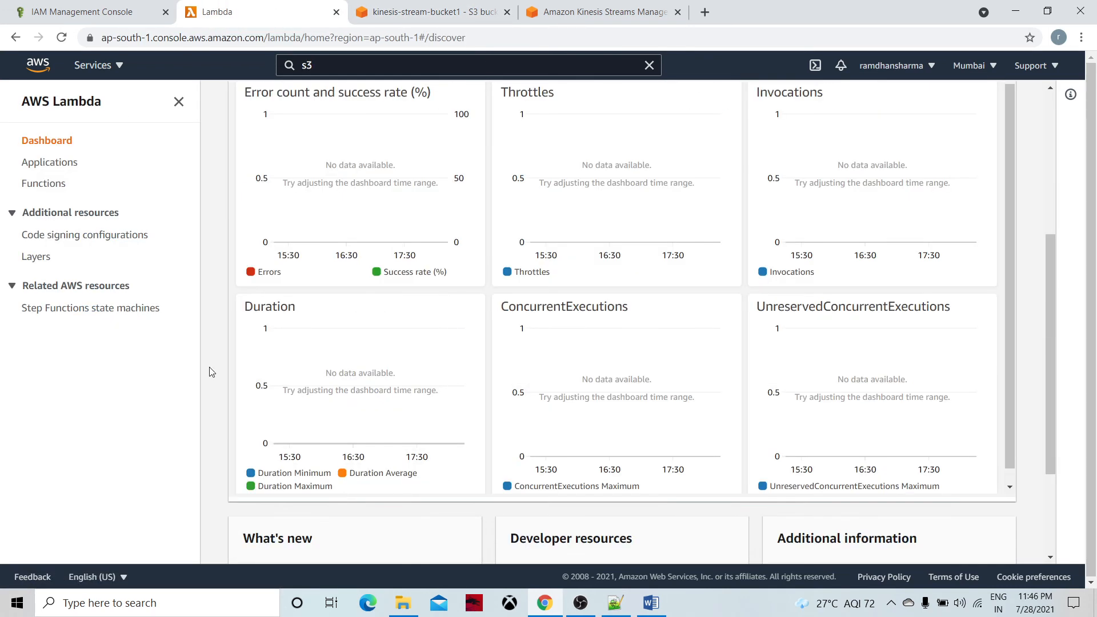
scroll(425, 276, "up", 5)
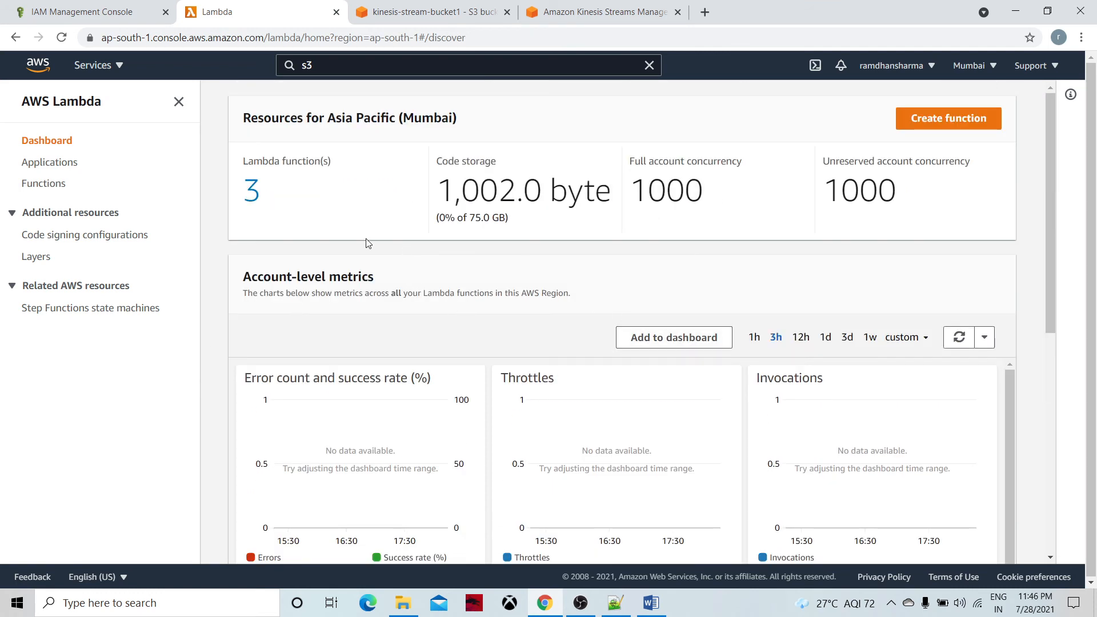
left_click(263, 202)
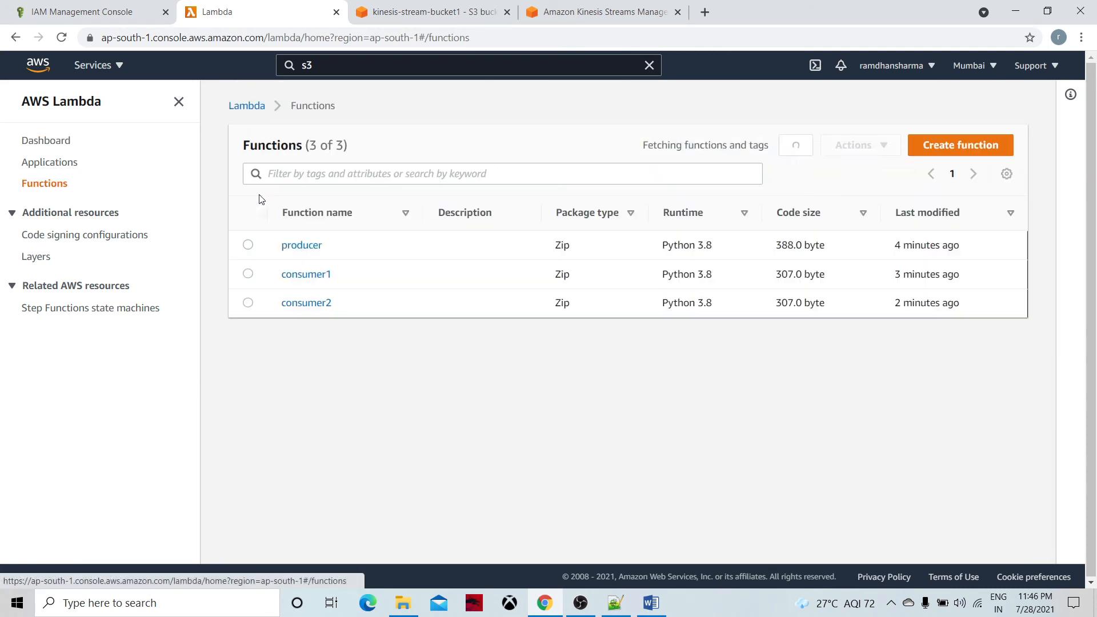
Open the producer function and review its trigger and deployed code
left_click(309, 248)
scroll(485, 421, "down", 9)
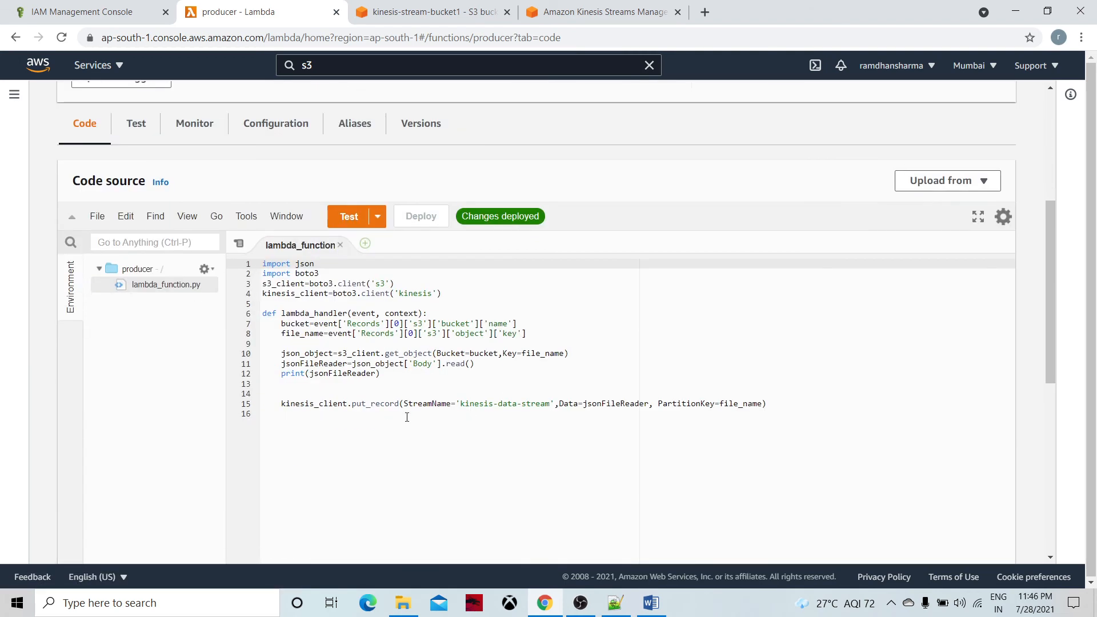
scroll(340, 425, "down", 2)
scroll(339, 400, "up", 11)
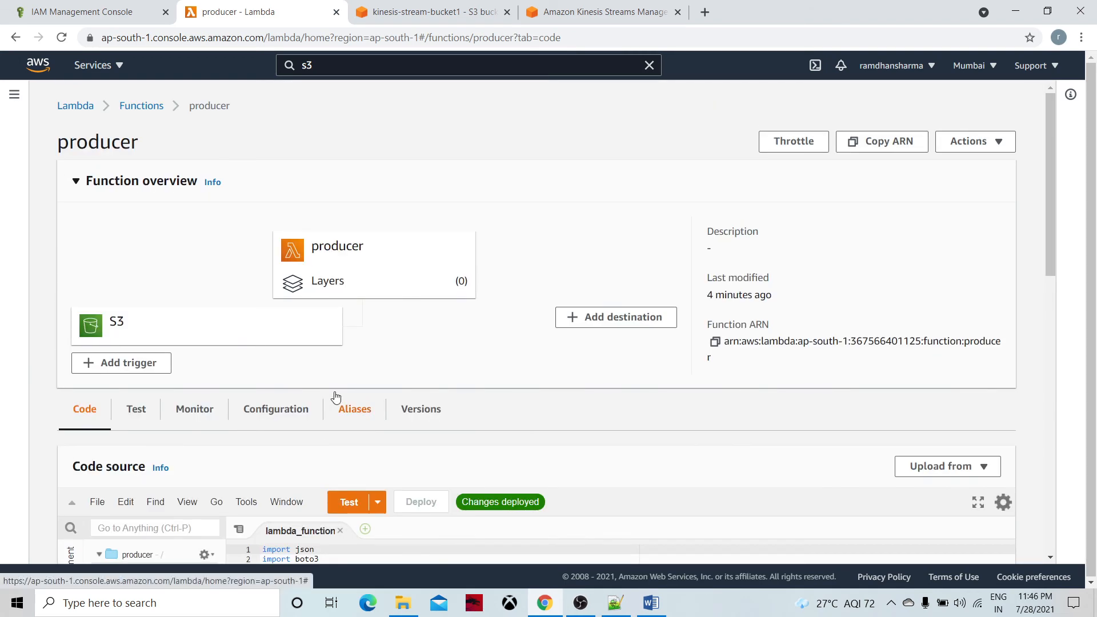
Check the producer function's monitoring metrics and open its log stream in CloudWatch to read the log events
left_click(193, 410)
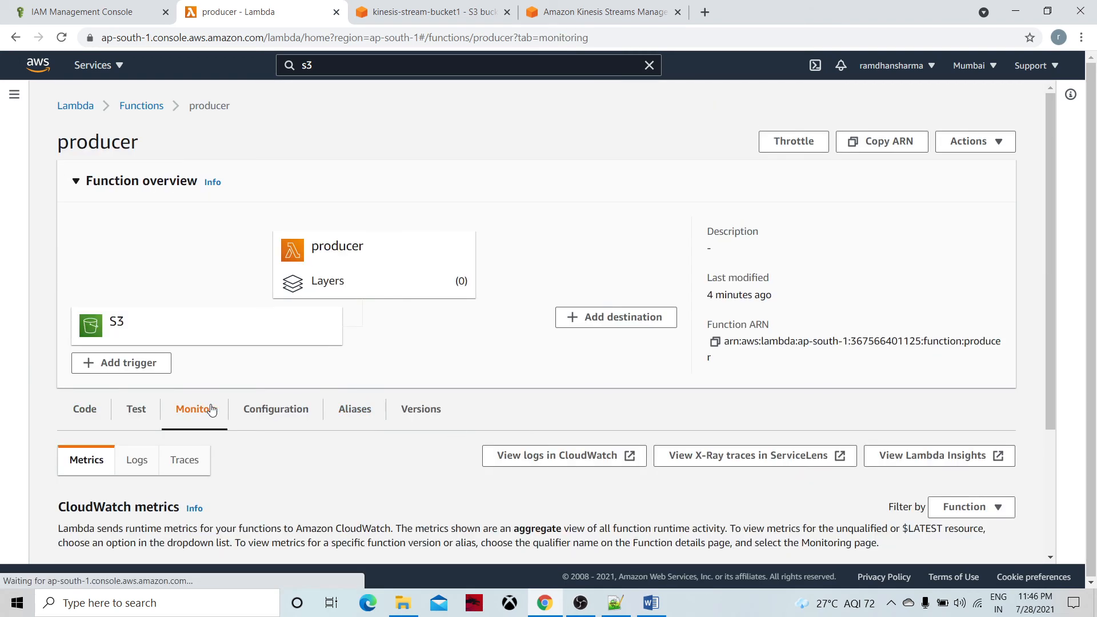
scroll(372, 448, "down", 5)
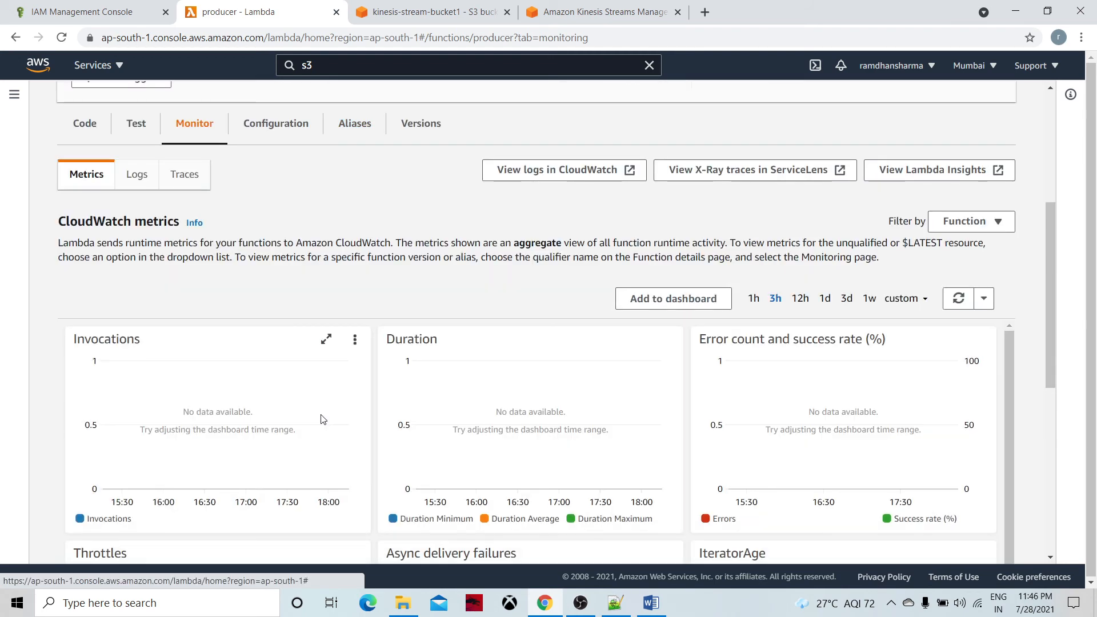
scroll(320, 417, "down", 1)
scroll(517, 411, "down", 7)
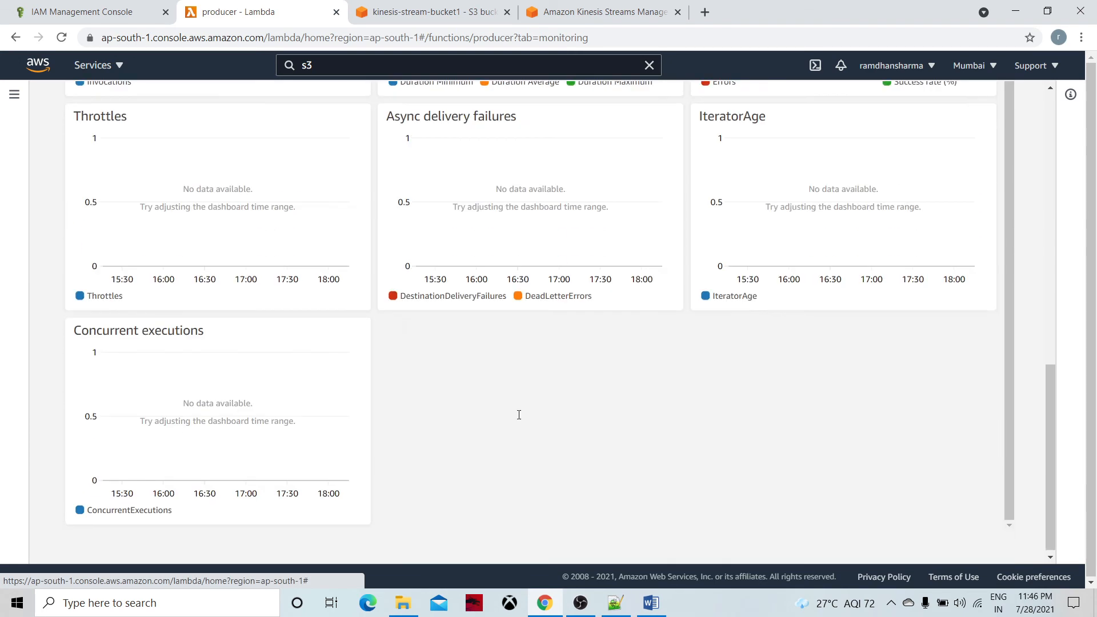
scroll(517, 412, "up", 7)
scroll(518, 412, "up", 1)
left_click(568, 172)
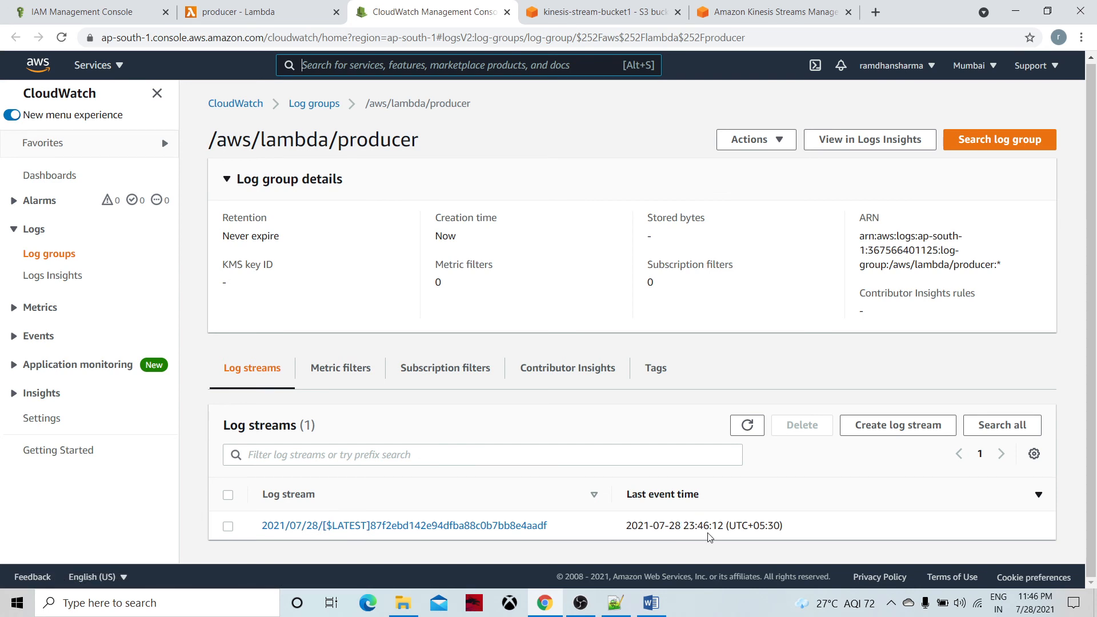
left_click(508, 526)
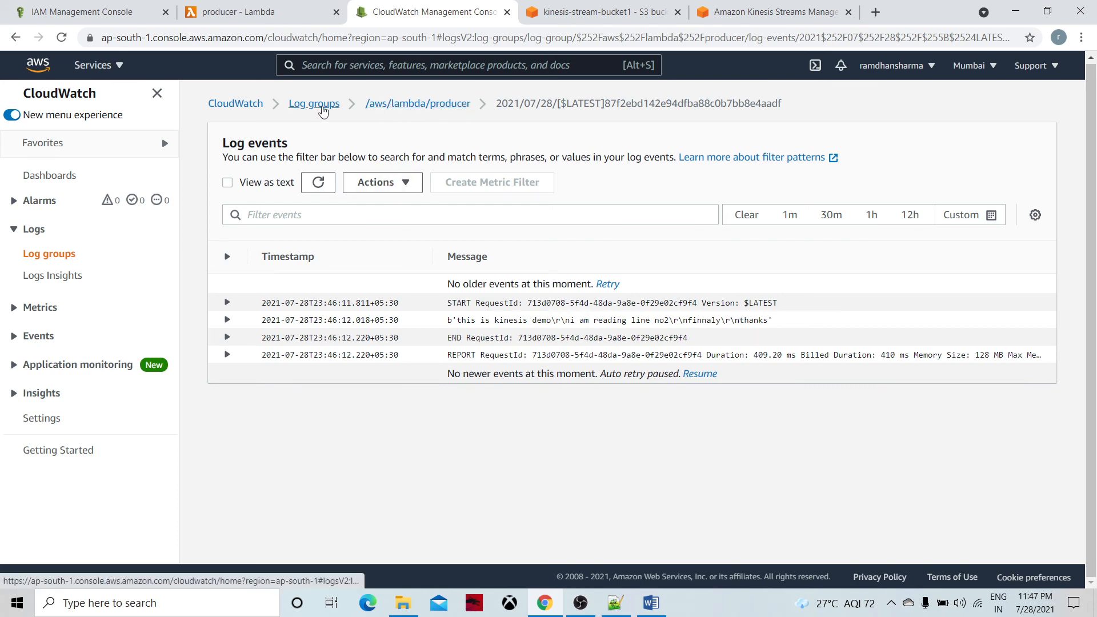
Return to the Lambda functions, open consumer1 and review its deployed code
left_click(256, 12)
scroll(272, 183, "up", 5)
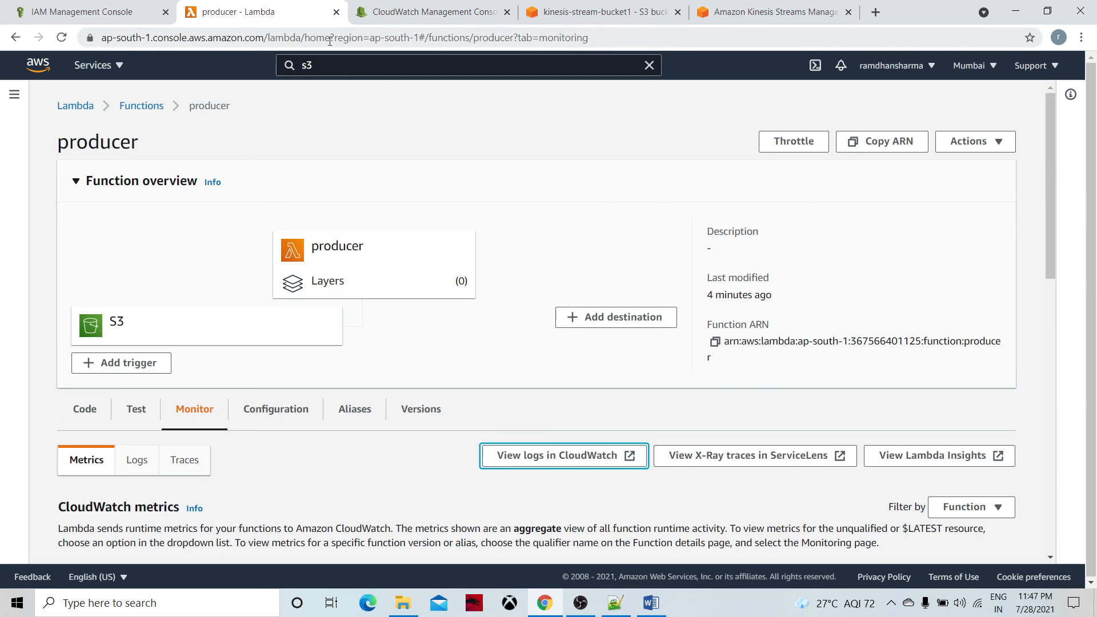
left_click(142, 106)
left_click(147, 279)
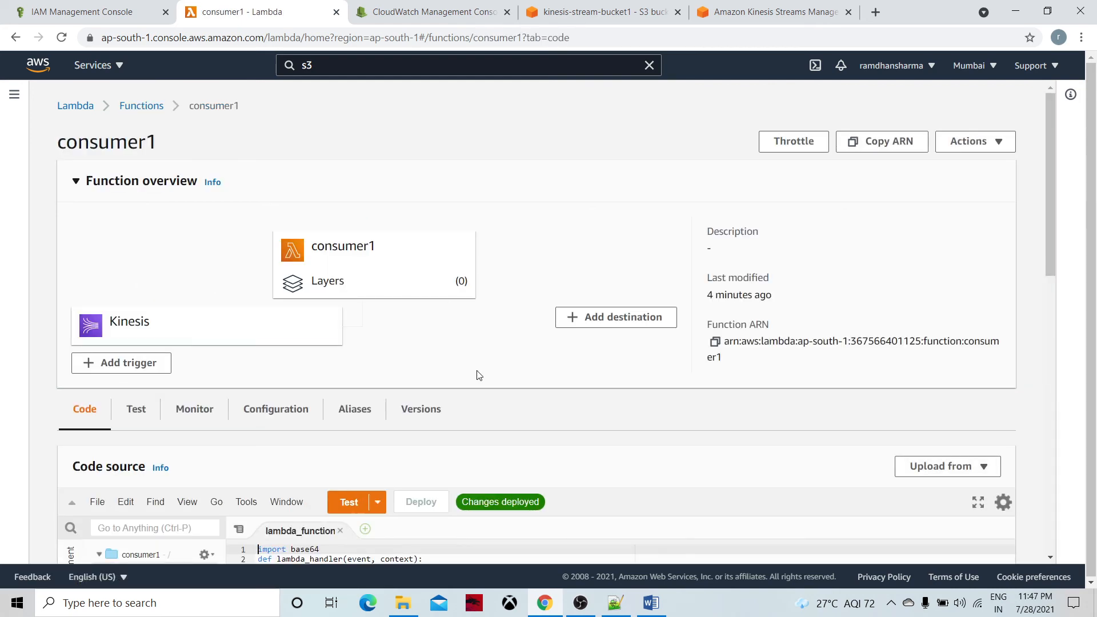
scroll(478, 363, "down", 5)
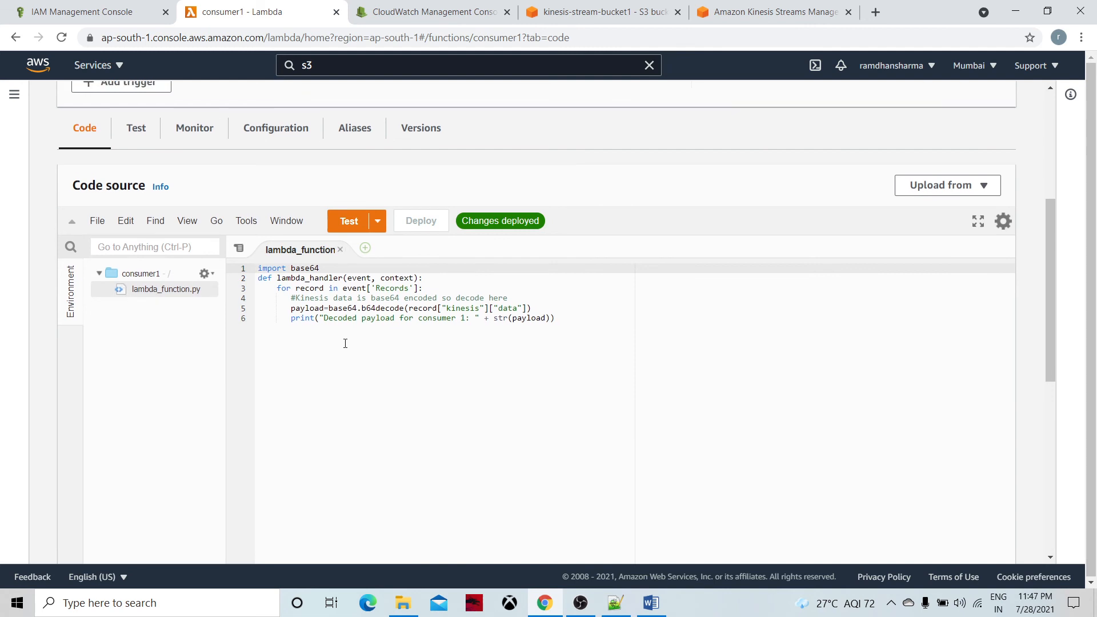
scroll(345, 343, "up", 5)
From consumer1's monitoring page, open its log stream in CloudWatch to read the log events
left_click(201, 409)
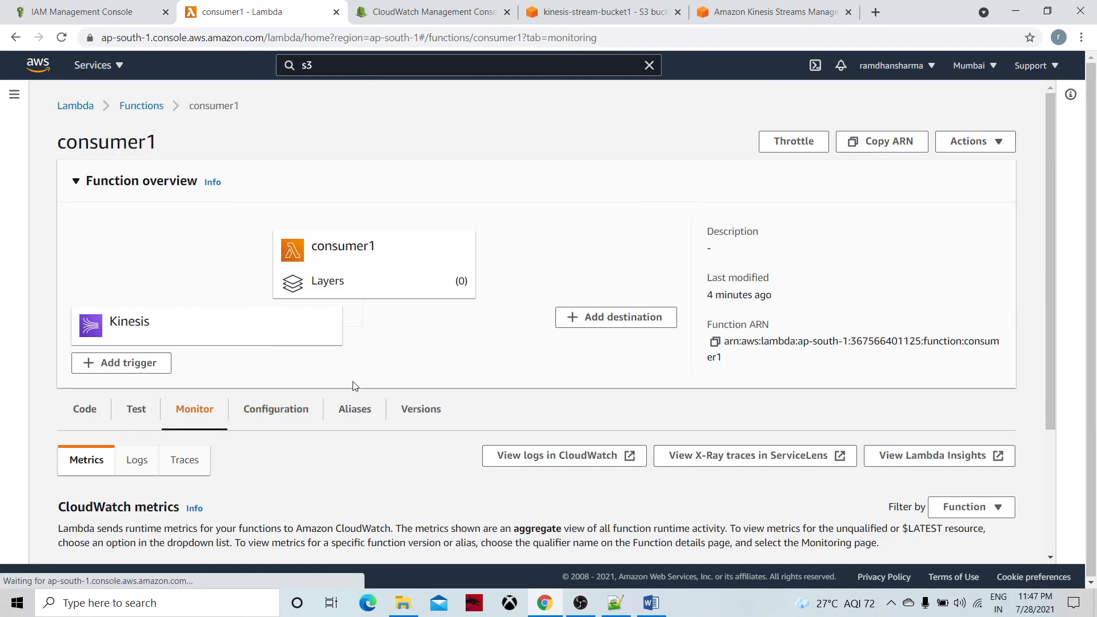
scroll(357, 383, "down", 3)
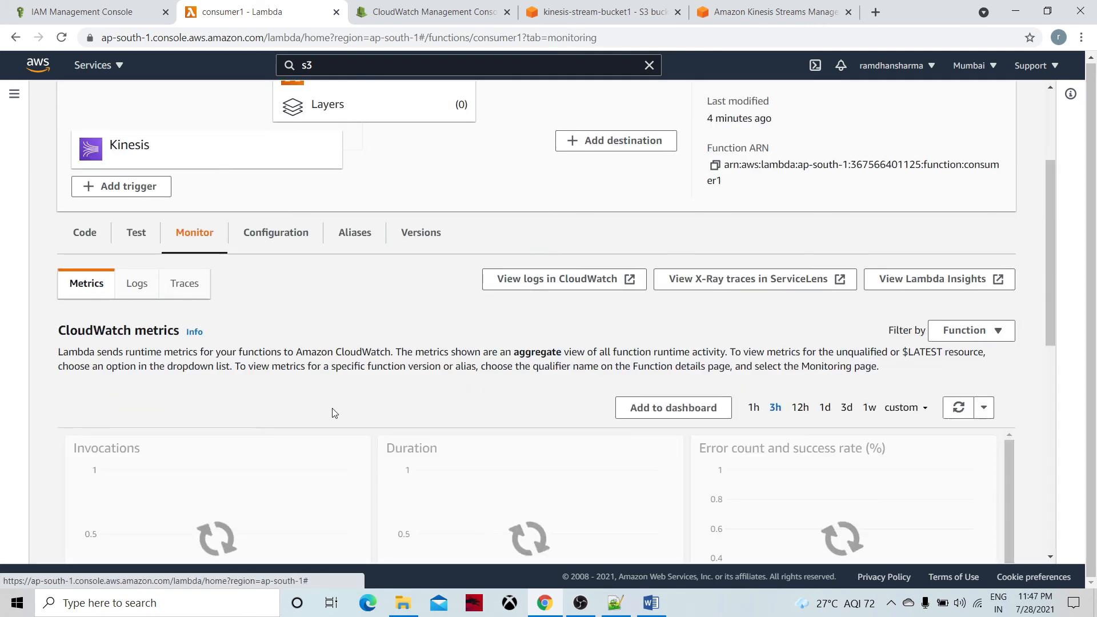
left_click(570, 280)
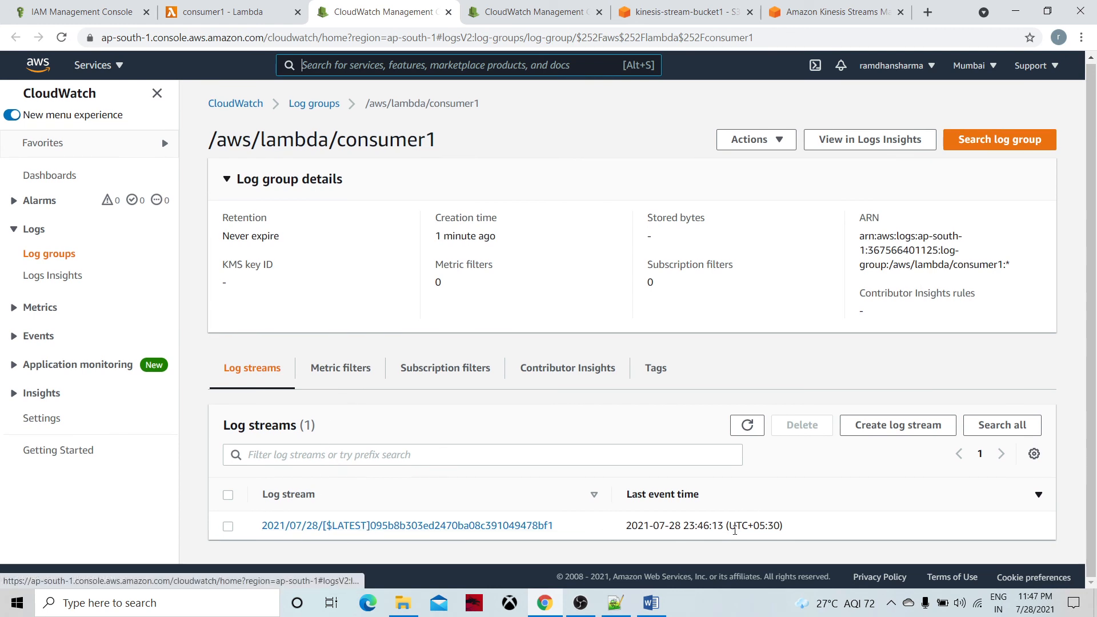
left_click(506, 526)
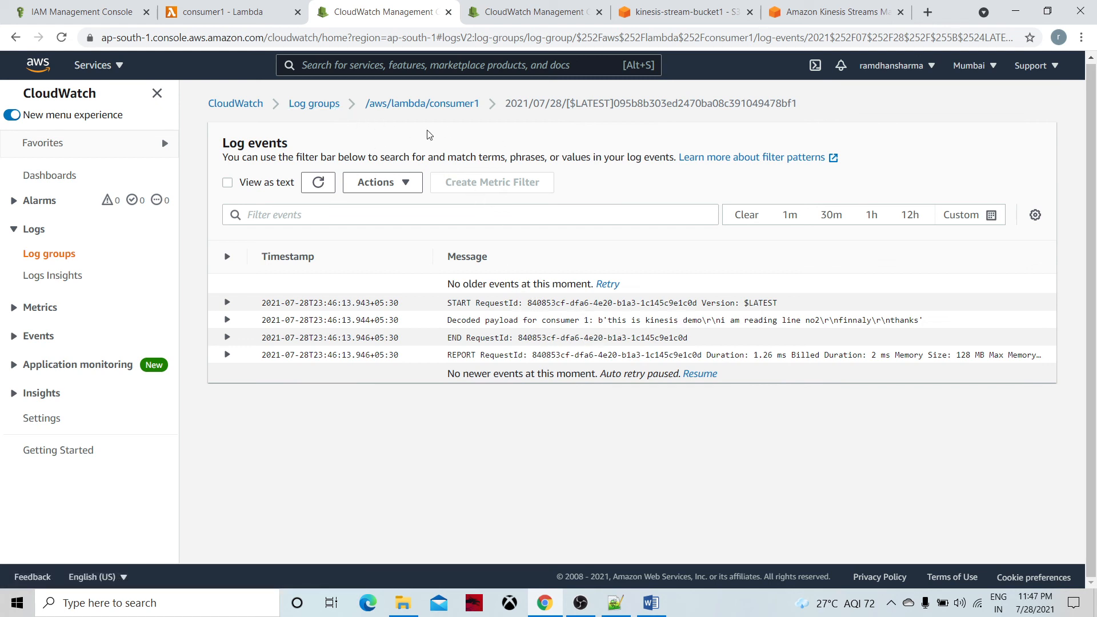
View the CloudWatch log groups list and overview, and return to the consumer1 function page in Lambda
left_click(315, 105)
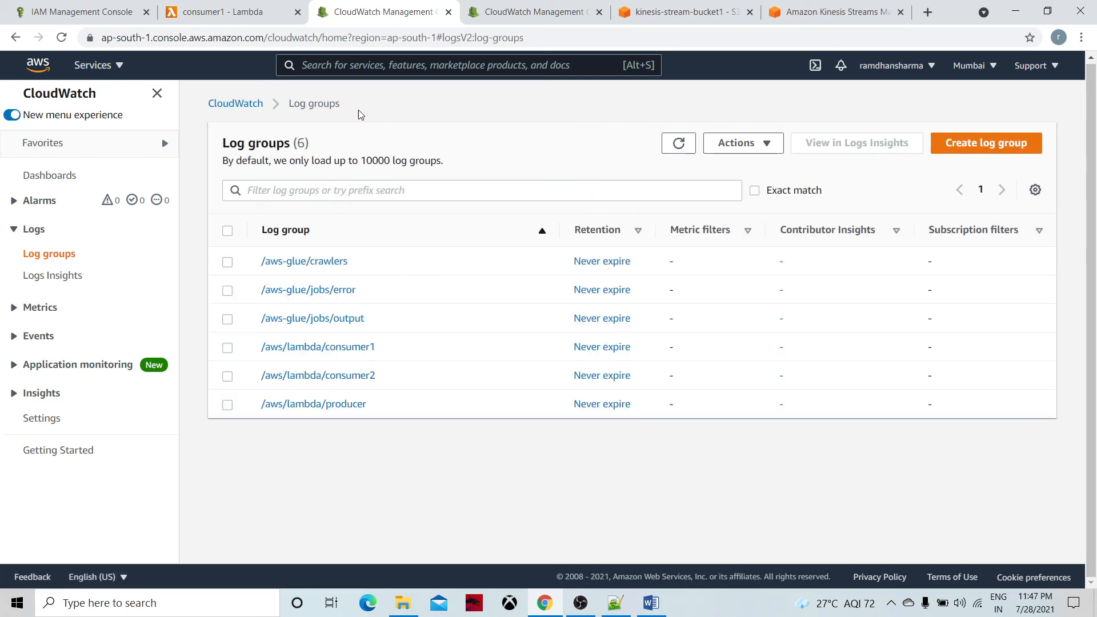
left_click(248, 105)
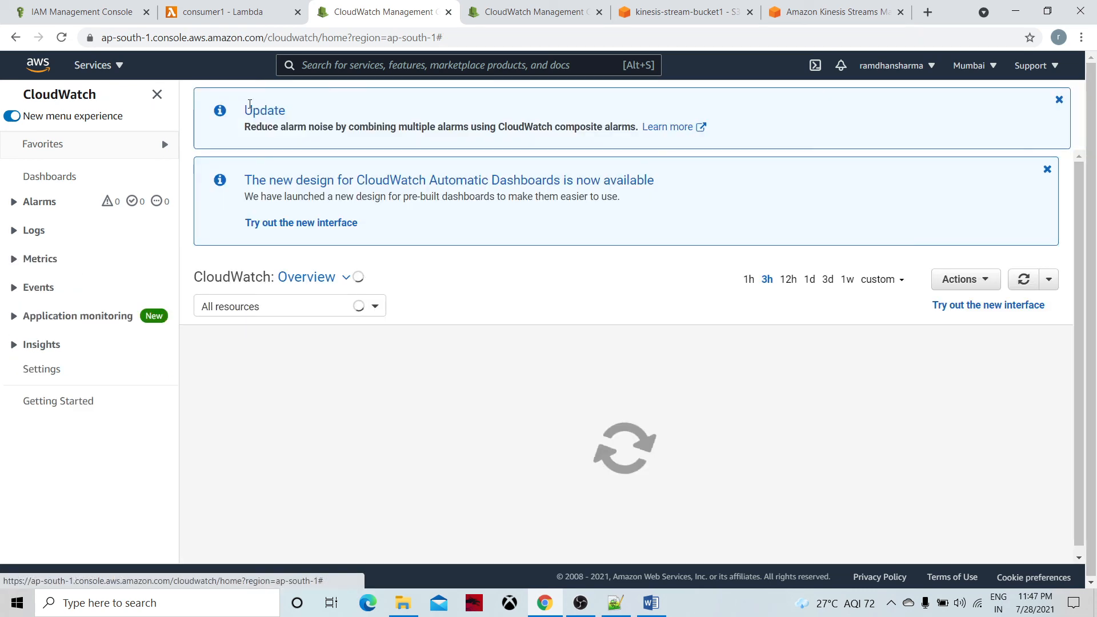
left_click(231, 12)
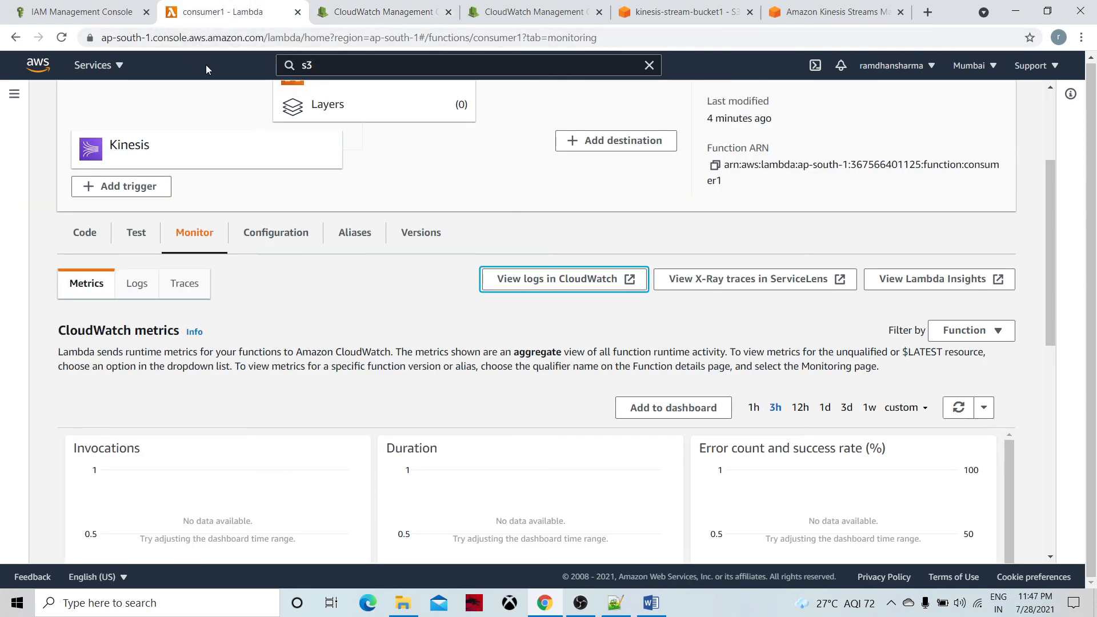
Switch to Word and add "Create lambda functions" as item 2 of the list below the AWS Kinesis Stream diagram
left_click(652, 603)
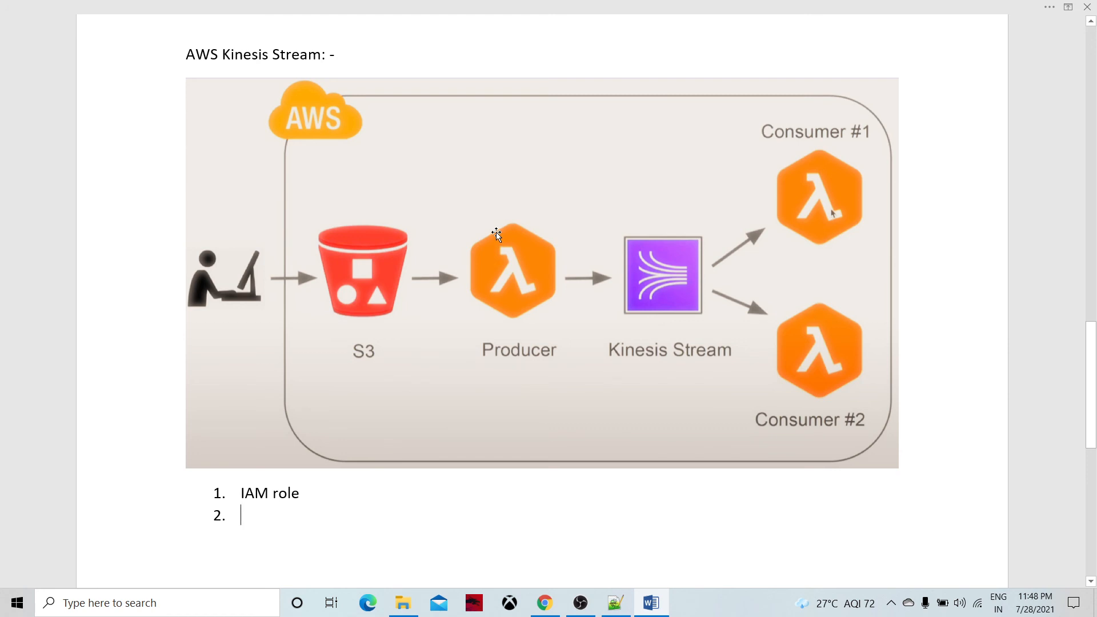
scroll(320, 426, "down", 2)
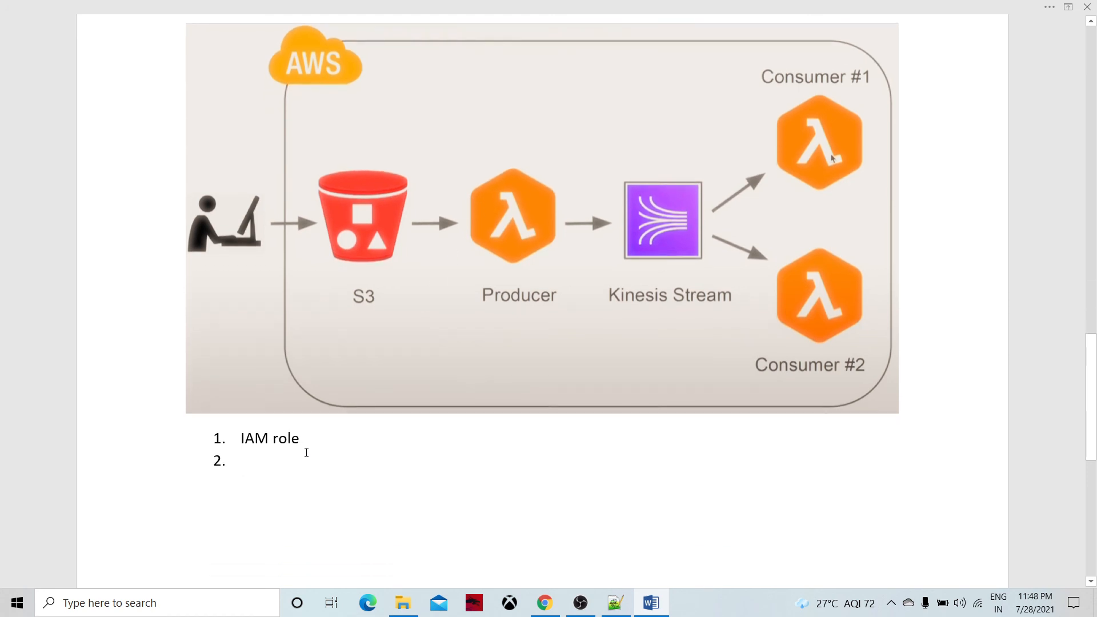
scroll(306, 452, "up", 2)
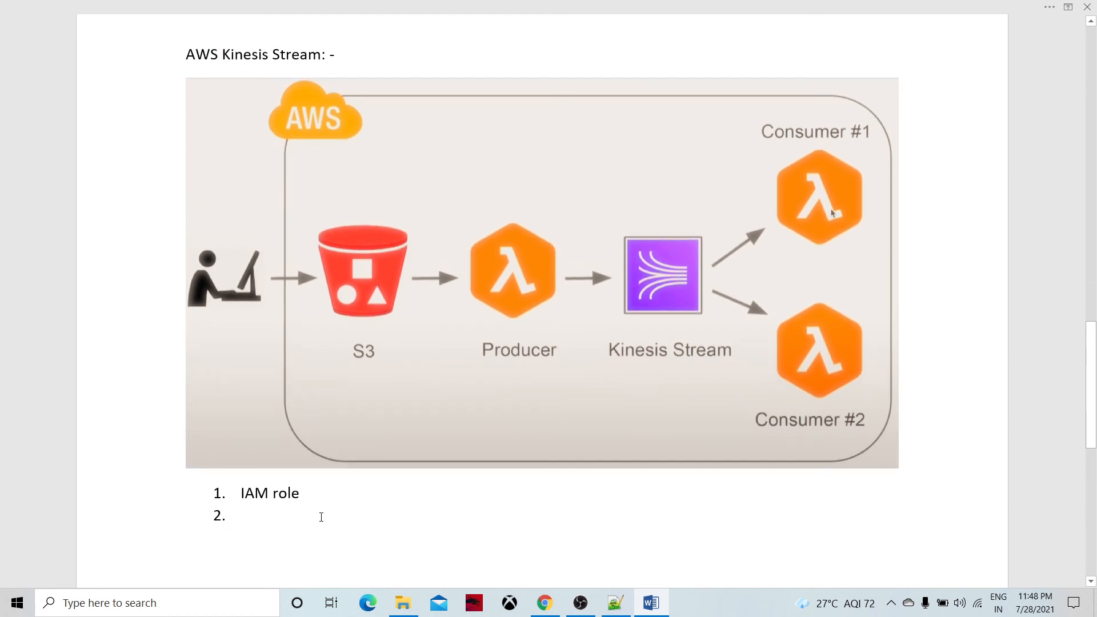
type("c")
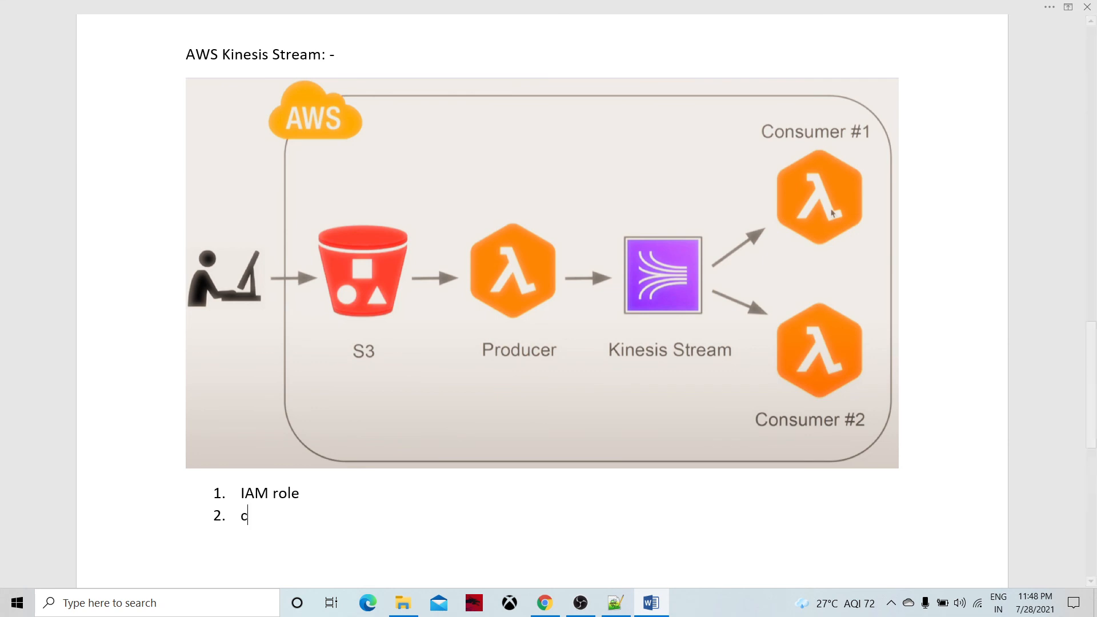
type("reate lambda f")
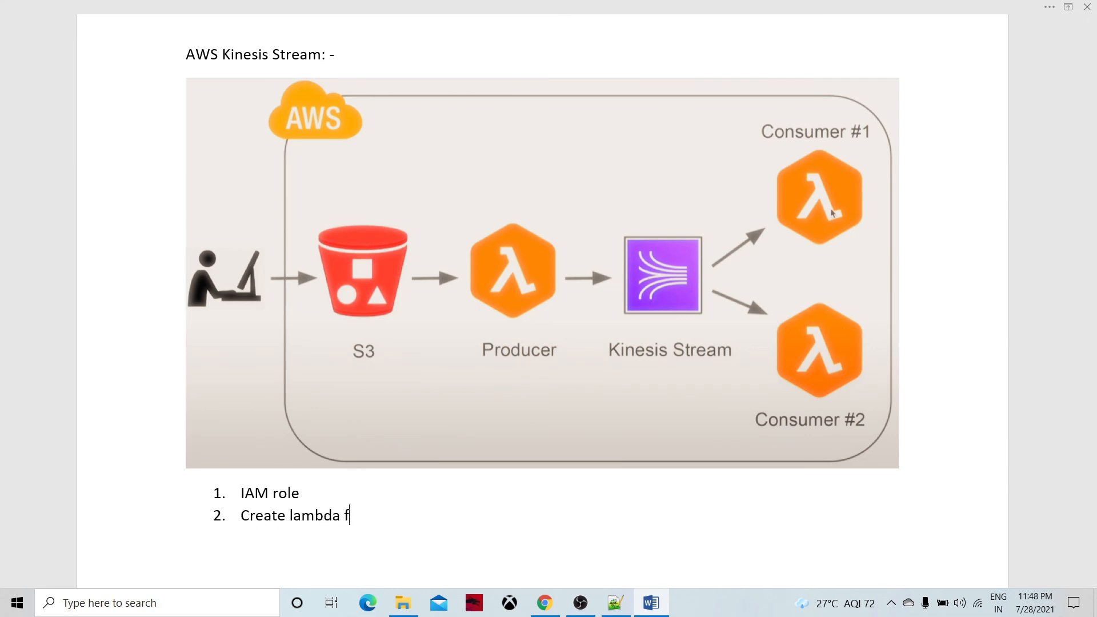
type("unctions")
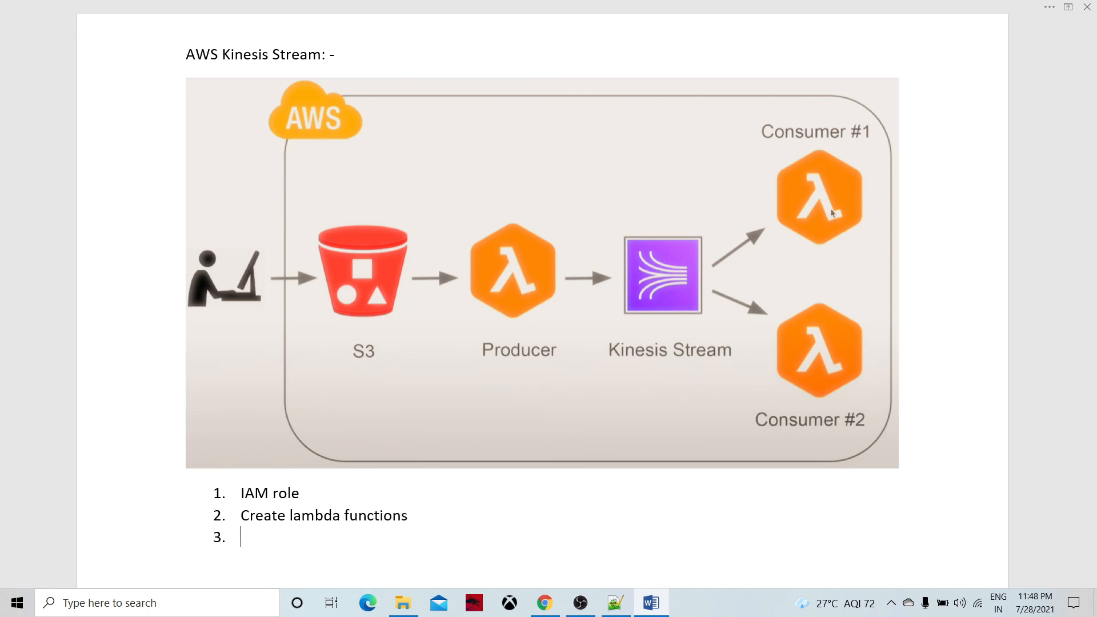